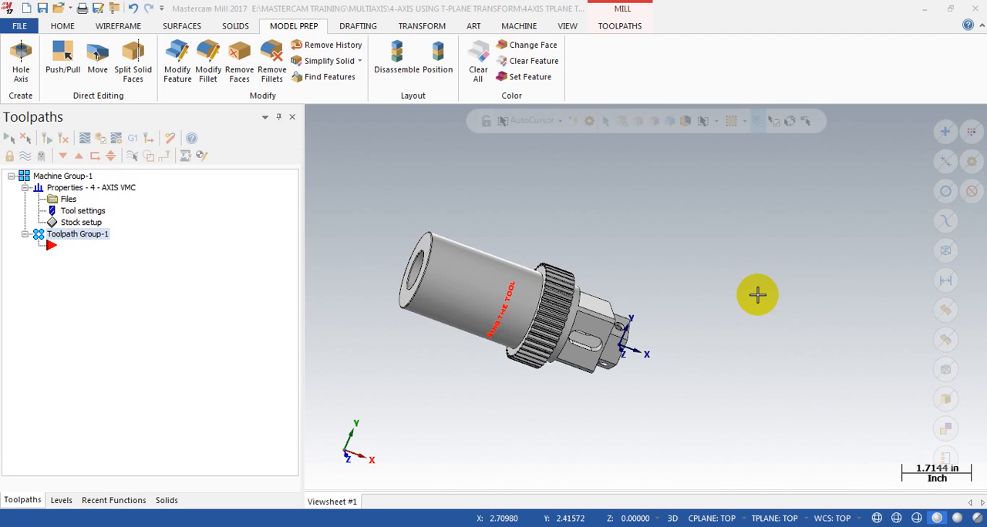
# Step: Examine the whole shaft part from several sides, including its bored end, gear ring and hexagonal end
pyautogui.scroll(-2, 763, 272)
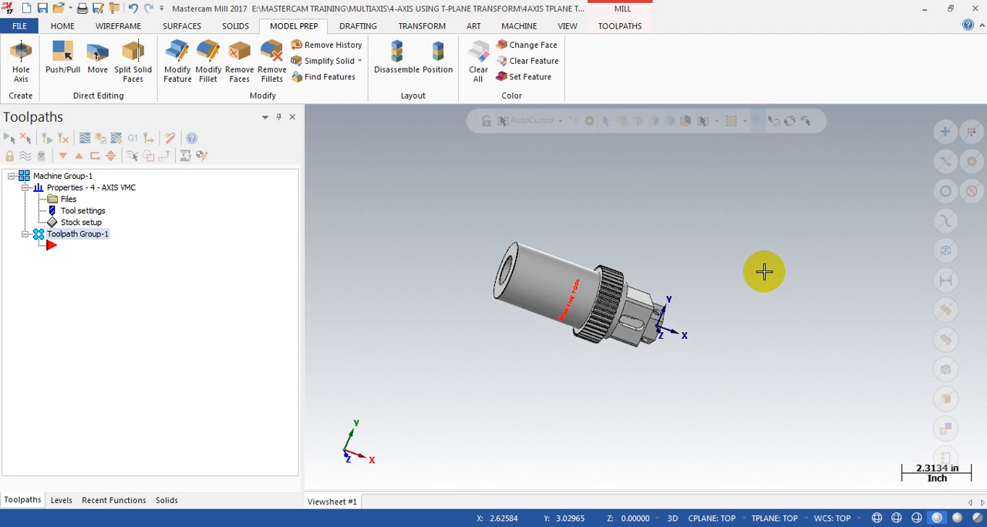
pyautogui.scroll(2, 668, 298)
pyautogui.moveTo(668, 297); pyautogui.dragTo(651, 199, button='middle')
pyautogui.scroll(-1, 651, 199)
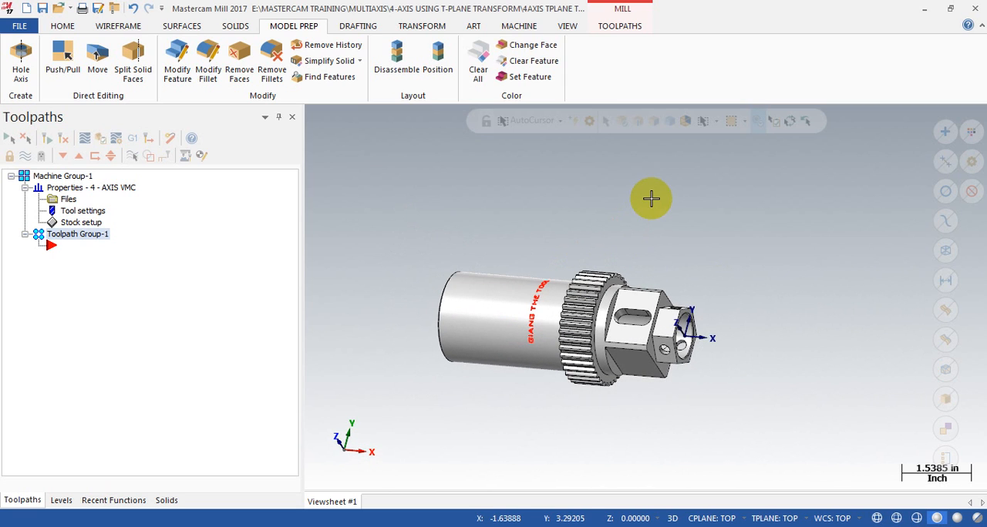
pyautogui.scroll(2, 505, 262)
pyautogui.scroll(-1, 544, 212)
pyautogui.scroll(-1, 547, 214)
pyautogui.scroll(1, 547, 215)
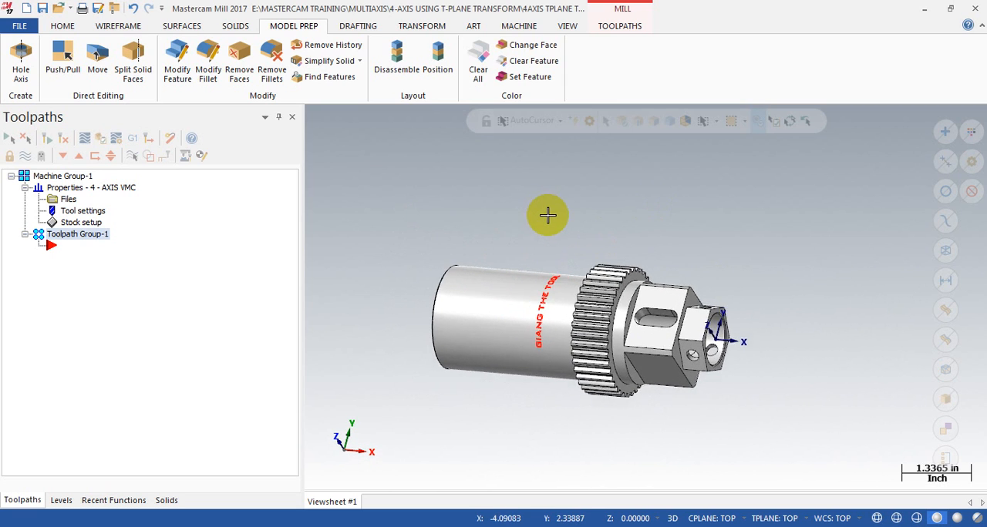
pyautogui.scroll(1, 547, 215)
pyautogui.scroll(3, 542, 423)
pyautogui.moveTo(571, 398); pyautogui.dragTo(535, 401, button='middle')
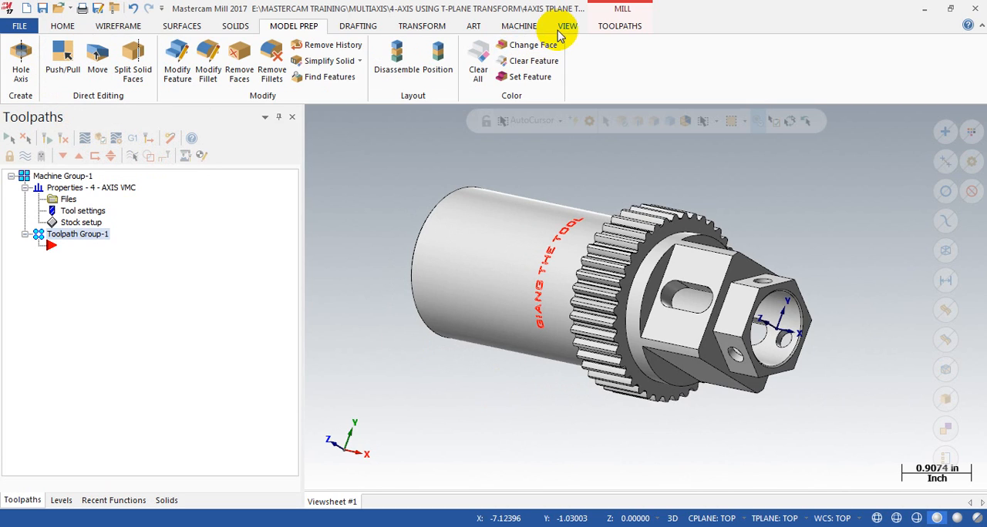
pyautogui.click(601, 29)
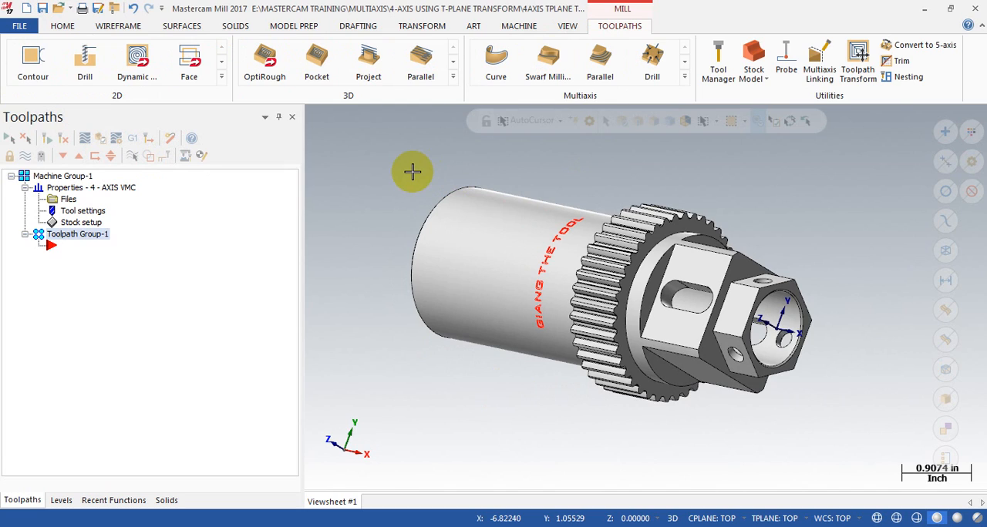
pyautogui.click(857, 71)
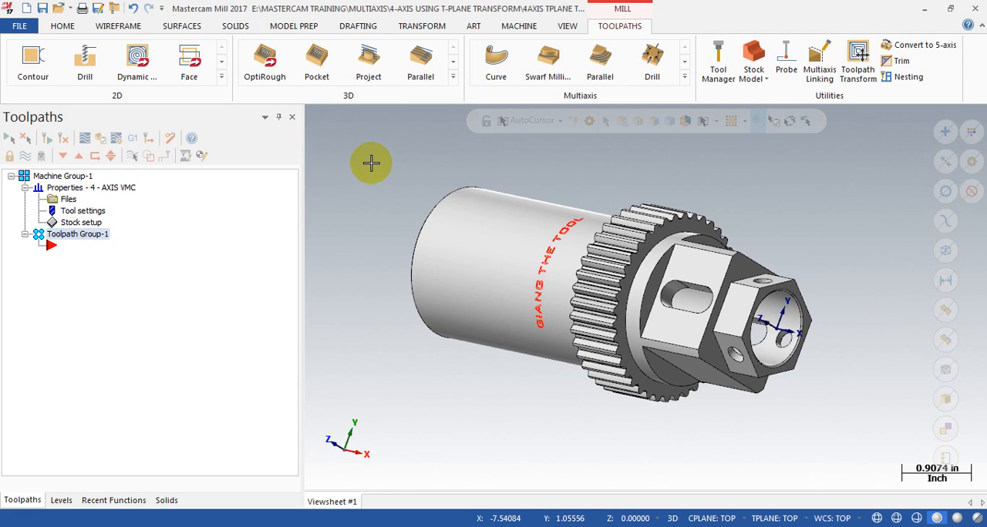
pyautogui.scroll(-1, 356, 218)
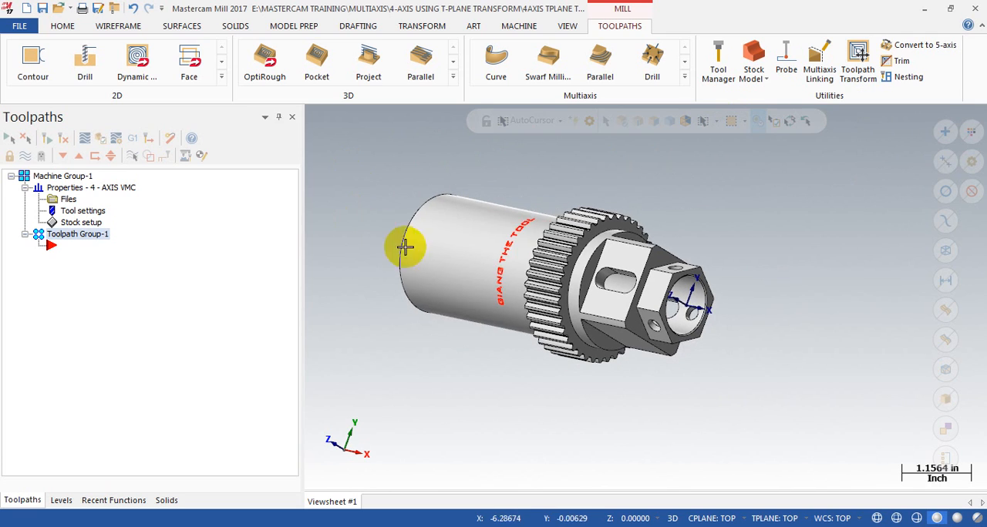
pyautogui.scroll(1, 326, 182)
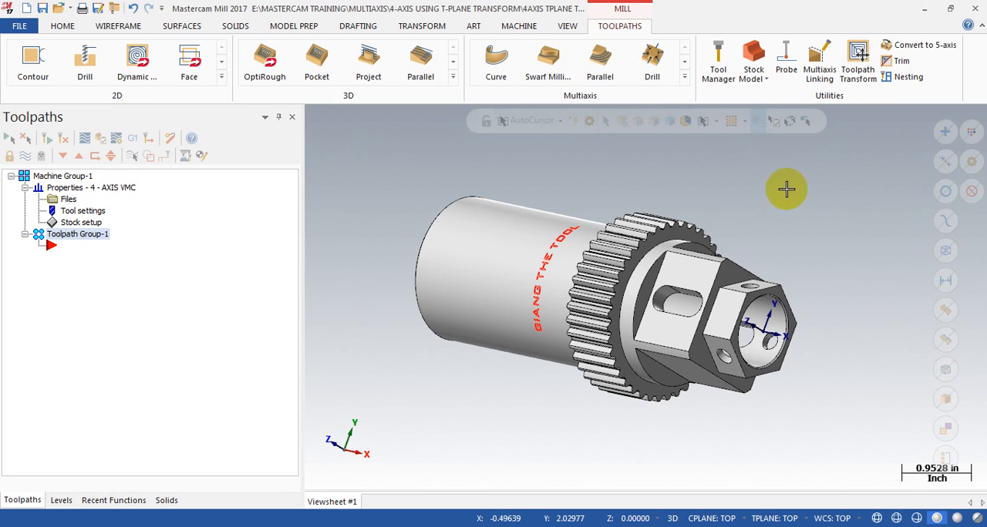
pyautogui.scroll(1, 750, 249)
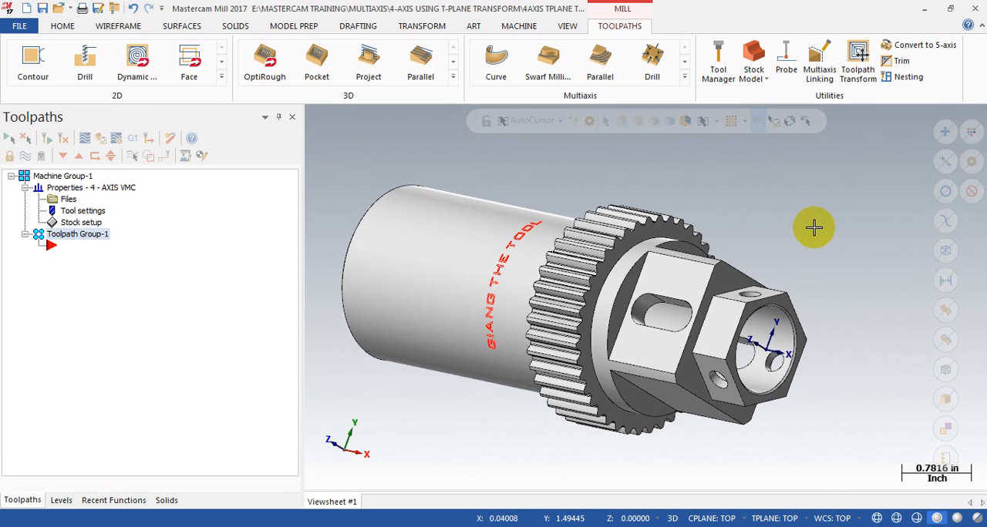
# Step: Examine the hexagonal sections of the part, with their flats, cross holes and slot, from several angles
pyautogui.click(708, 262)
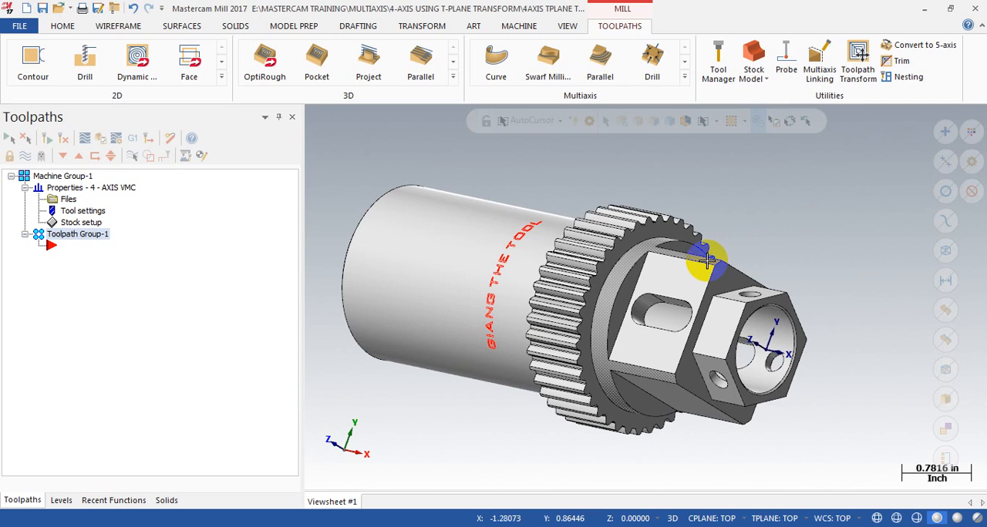
pyautogui.click(786, 281)
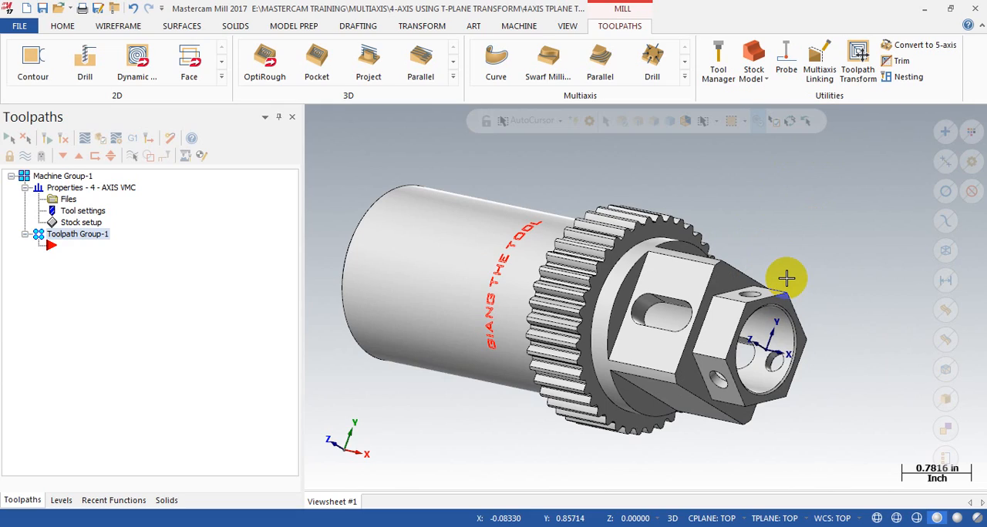
pyautogui.moveTo(793, 282); pyautogui.dragTo(748, 282, button='middle')
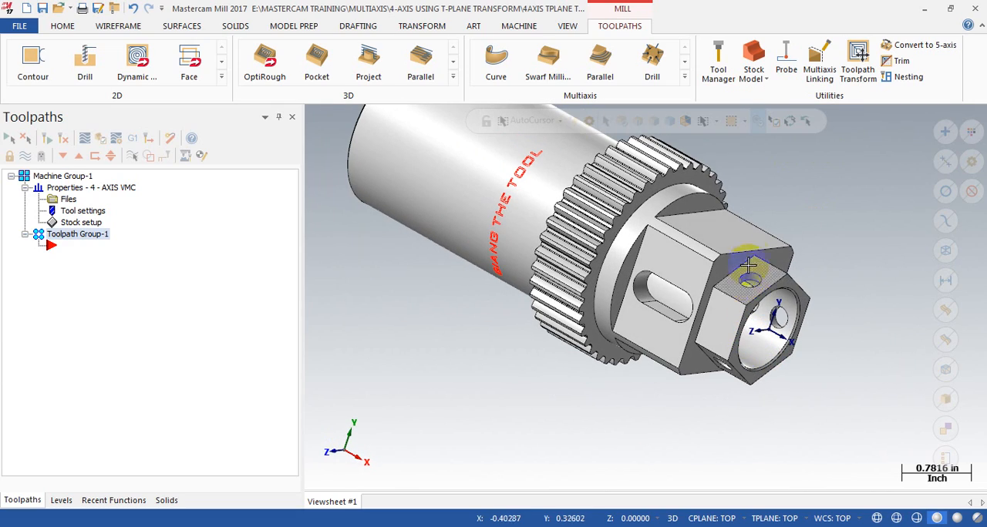
pyautogui.moveTo(776, 214); pyautogui.dragTo(612, 280, button='middle')
pyautogui.moveTo(645, 238); pyautogui.dragTo(696, 223, button='middle')
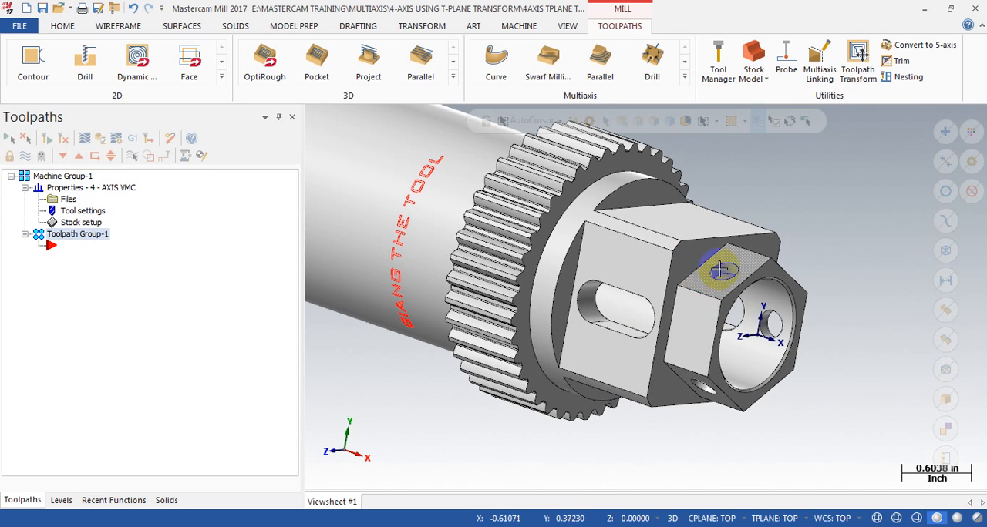
pyautogui.moveTo(759, 262); pyautogui.dragTo(749, 275, button='middle')
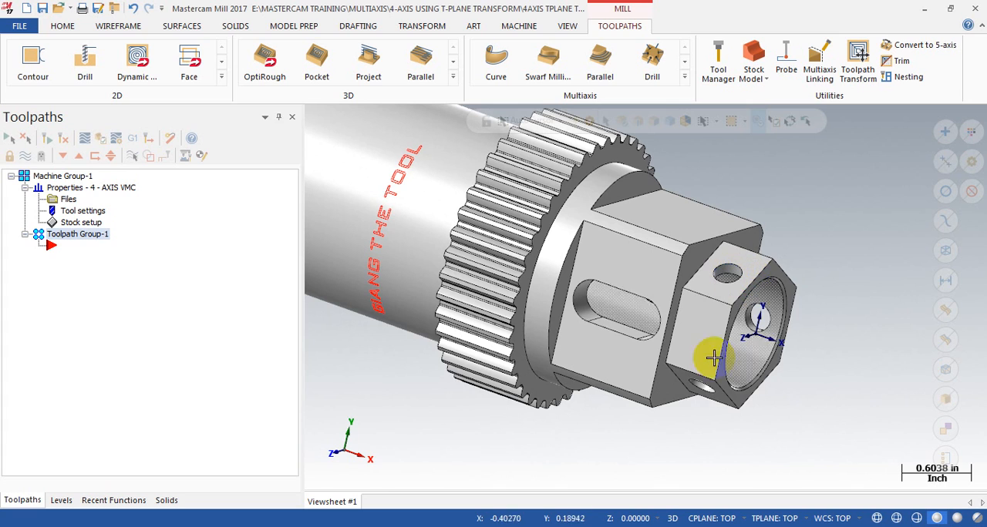
pyautogui.moveTo(760, 326); pyautogui.dragTo(710, 291, button='middle')
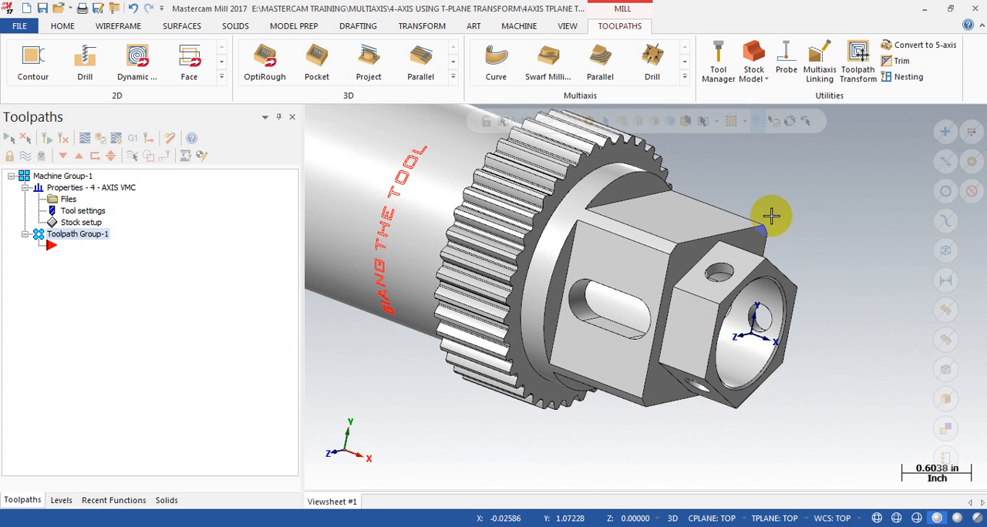
pyautogui.moveTo(771, 217); pyautogui.dragTo(617, 304, button='middle')
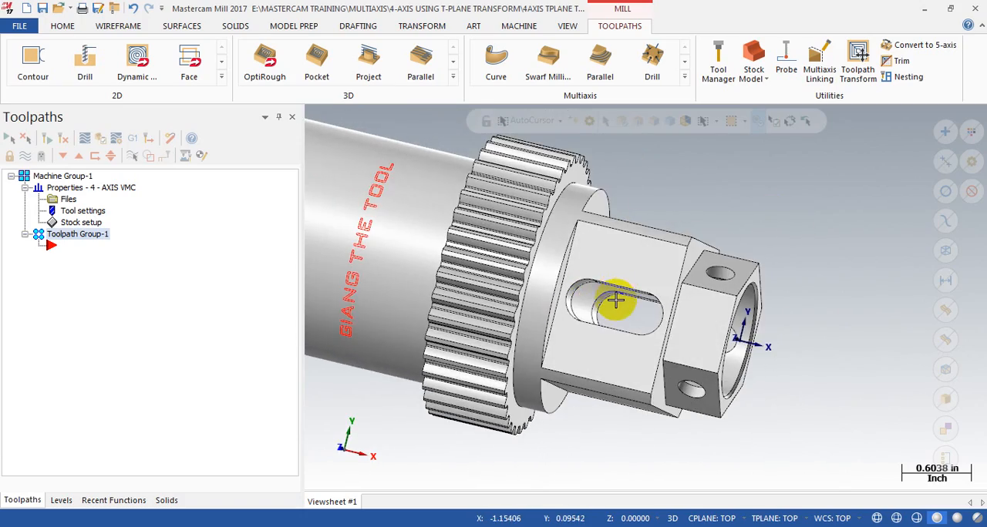
pyautogui.moveTo(689, 310); pyautogui.dragTo(738, 265, button='middle')
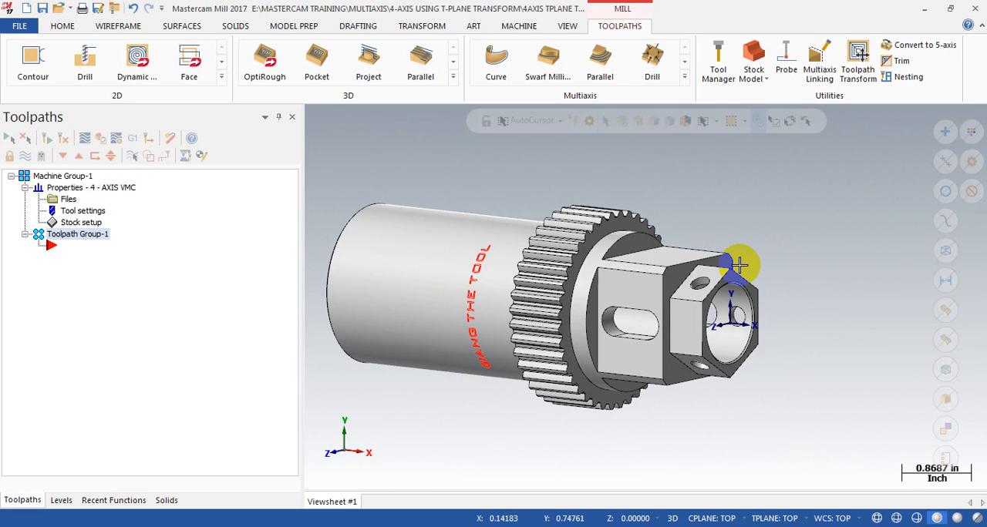
# Step: Examine the gear teeth, the lettering and the cylindrical body of the part from both ends
pyautogui.moveTo(661, 311); pyautogui.dragTo(501, 206, button='middle')
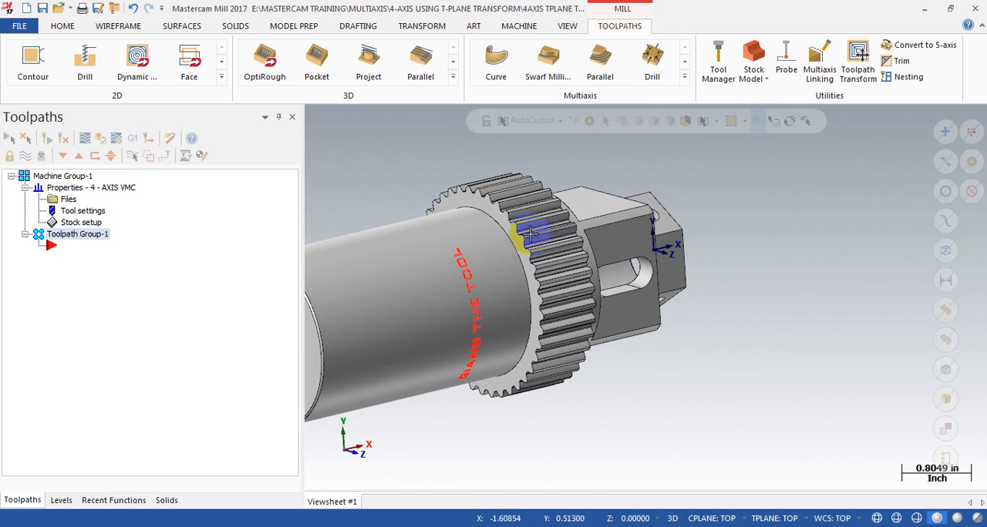
pyautogui.scroll(2, 531, 231)
pyautogui.moveTo(542, 257); pyautogui.dragTo(508, 275, button='middle')
pyautogui.scroll(-4, 547, 254)
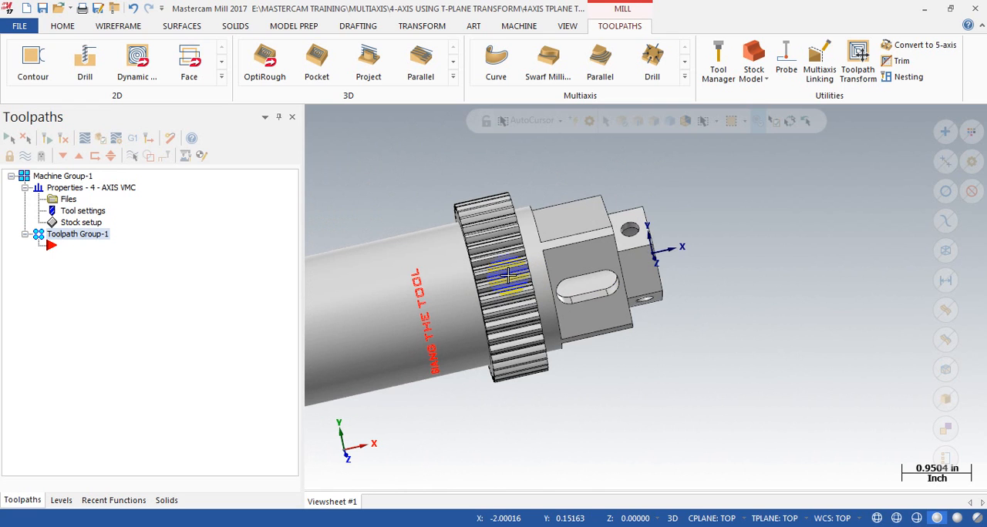
pyautogui.scroll(3, 502, 326)
pyautogui.moveTo(502, 326); pyautogui.dragTo(586, 286, button='middle')
pyautogui.moveTo(501, 322); pyautogui.dragTo(462, 315, button='middle')
pyautogui.scroll(-4, 592, 317)
pyautogui.scroll(-2, 597, 316)
pyautogui.hotkey('alt', '1')
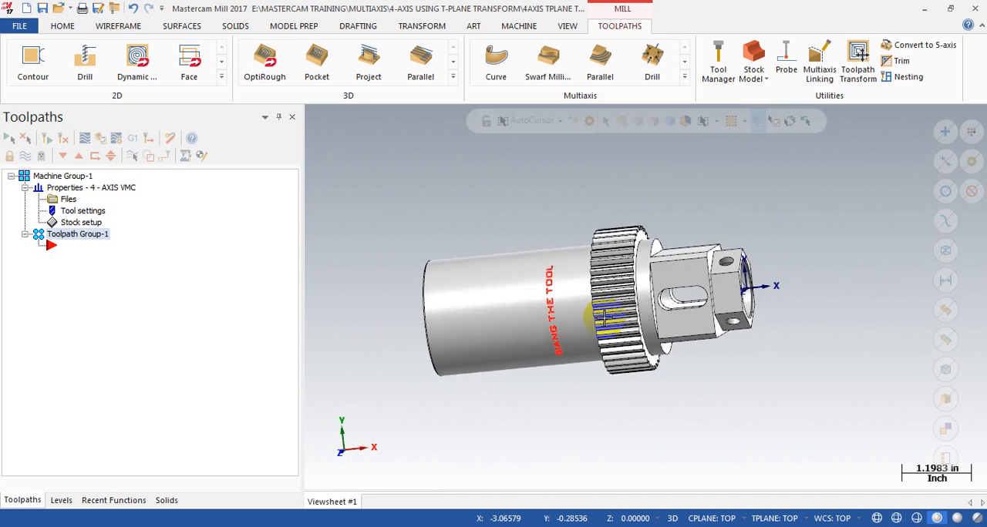
pyautogui.scroll(2, 545, 365)
pyautogui.moveTo(547, 365); pyautogui.dragTo(570, 305, button='middle')
pyautogui.scroll(-2, 763, 202)
pyautogui.scroll(4, 610, 285)
pyautogui.moveTo(705, 249); pyautogui.dragTo(638, 257, button='middle')
pyautogui.scroll(-2, 577, 231)
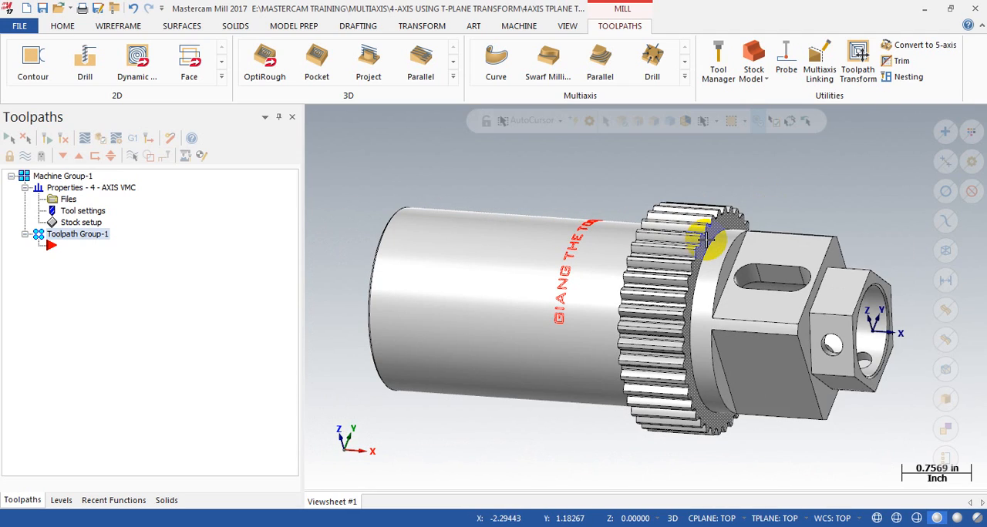
pyautogui.moveTo(676, 275); pyautogui.dragTo(514, 231, button='middle')
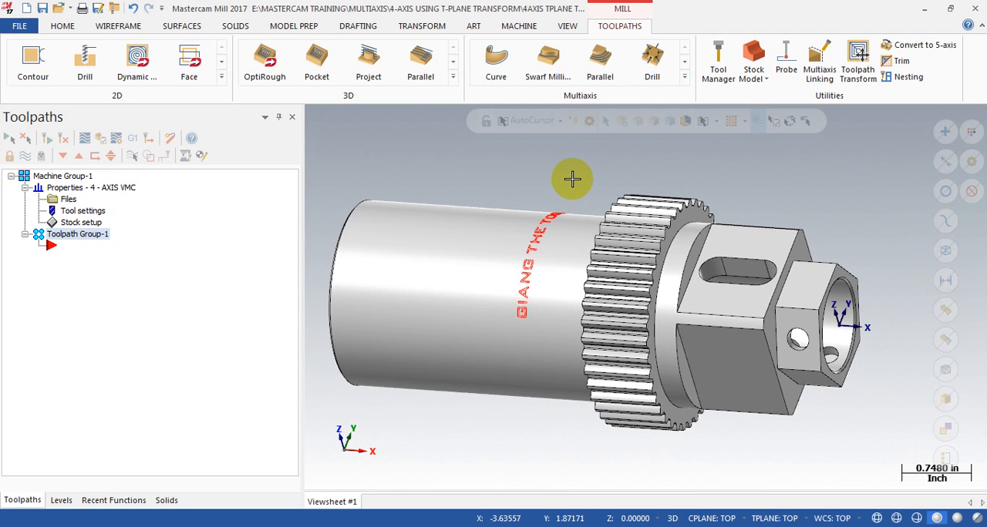
pyautogui.moveTo(507, 208); pyautogui.dragTo(544, 203, button='middle')
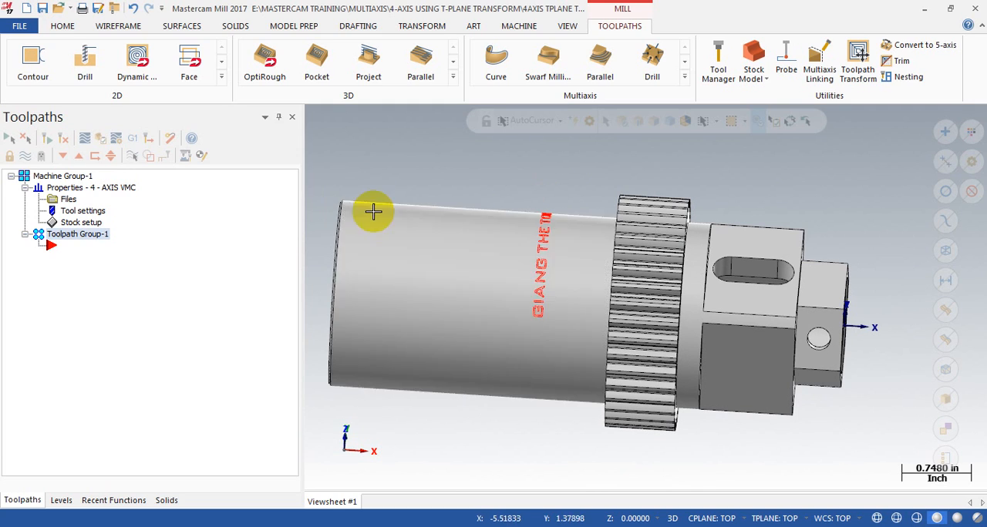
pyautogui.scroll(-2, 437, 227)
pyautogui.moveTo(430, 254); pyautogui.dragTo(654, 255, button='middle')
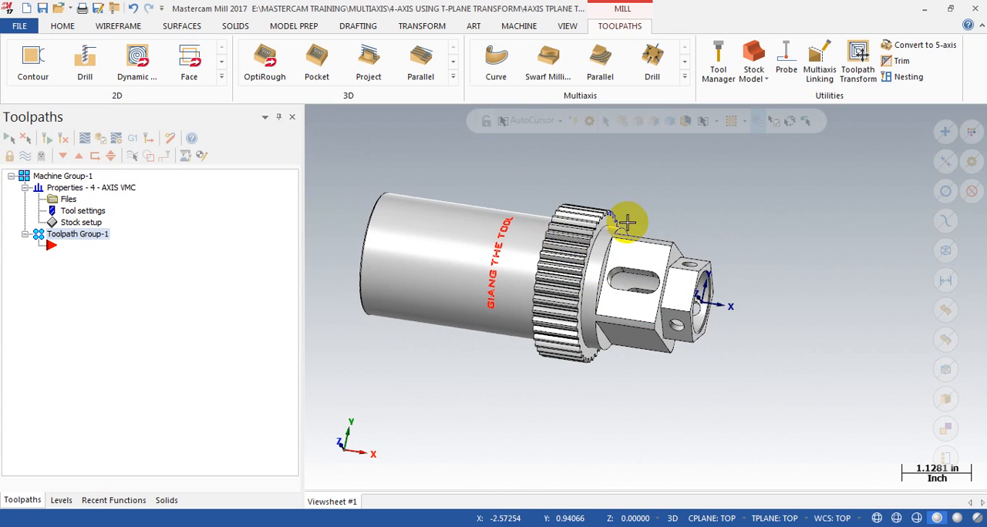
pyautogui.moveTo(671, 330); pyautogui.dragTo(814, 274, button='middle')
pyautogui.scroll(1, 668, 295)
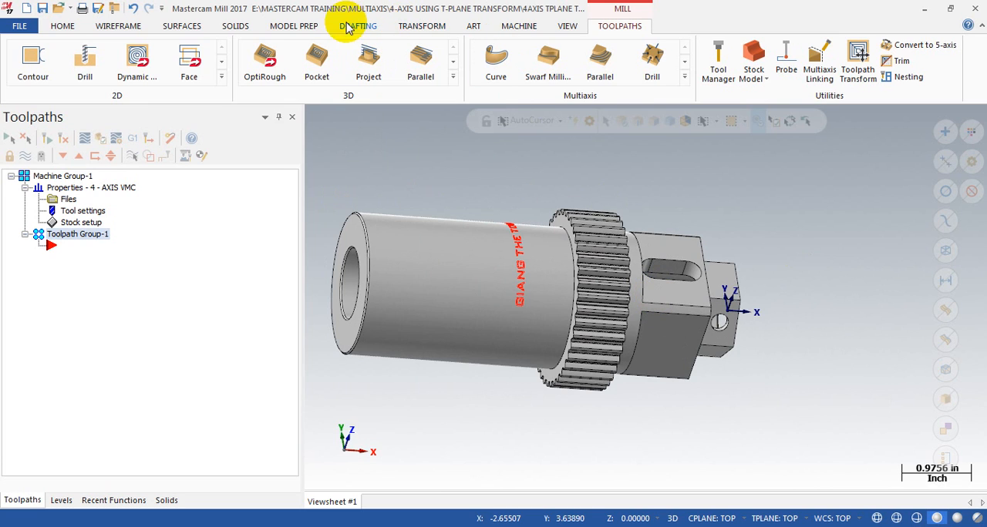
# Step: Make level 2, STOCK, the active level for new wireframe geometry
pyautogui.click(118, 26)
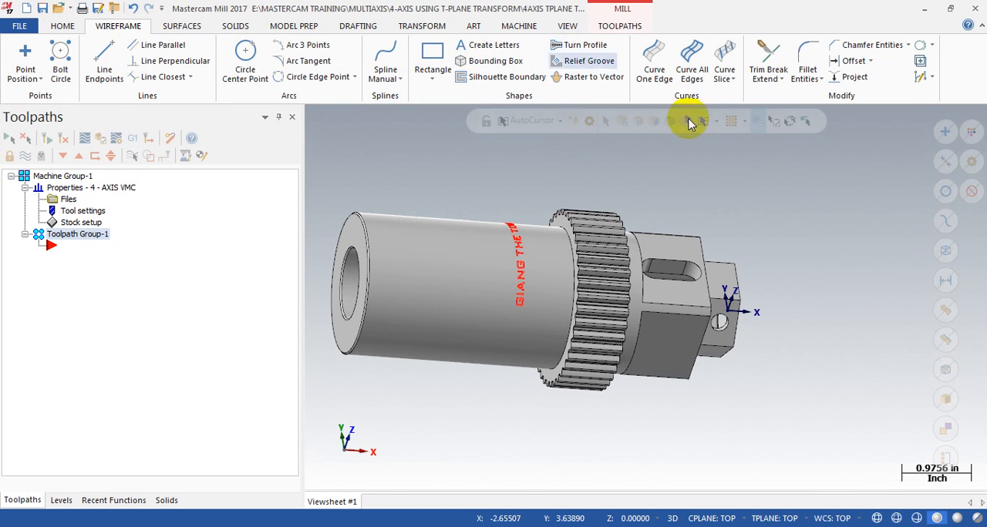
pyautogui.moveTo(507, 194); pyautogui.dragTo(492, 195, button='middle')
pyautogui.moveTo(612, 196)
pyautogui.mouseDown(button='middle')
pyautogui.moveTo(760, 286)
pyautogui.moveTo(598, 204)
pyautogui.mouseUp(button='middle')
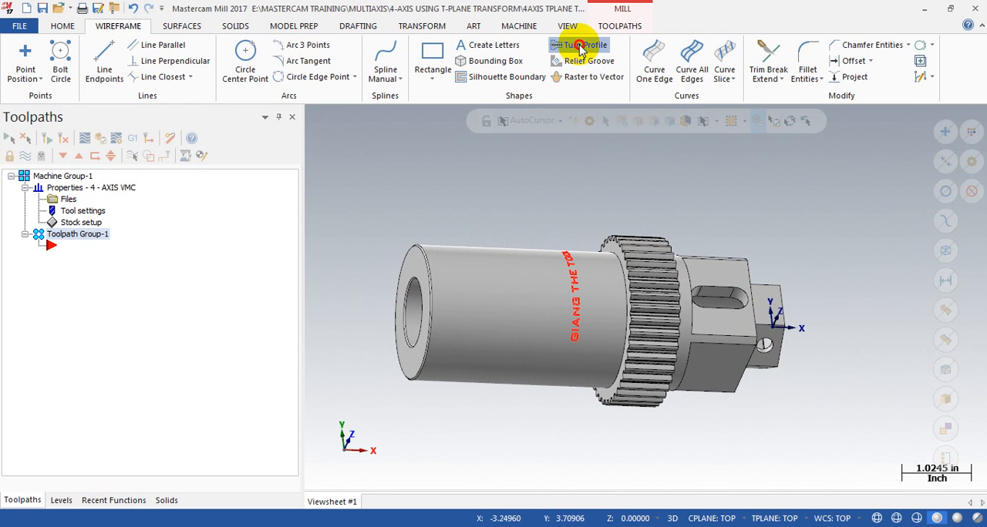
pyautogui.click(61, 501)
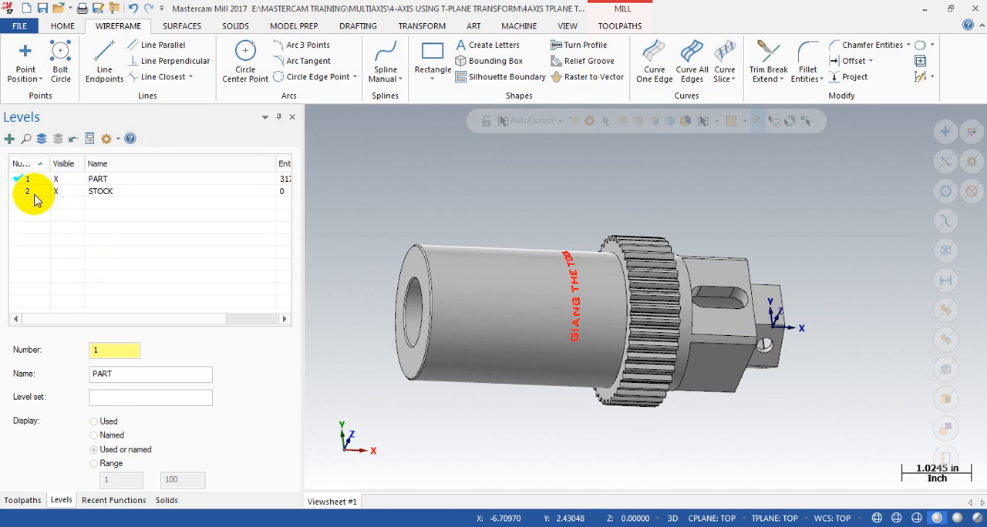
pyautogui.click(131, 191)
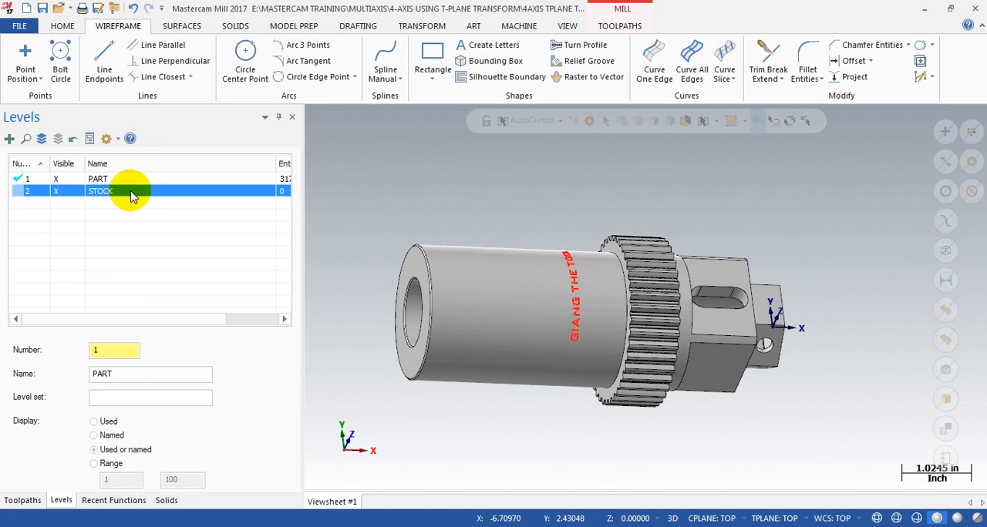
pyautogui.click(132, 178)
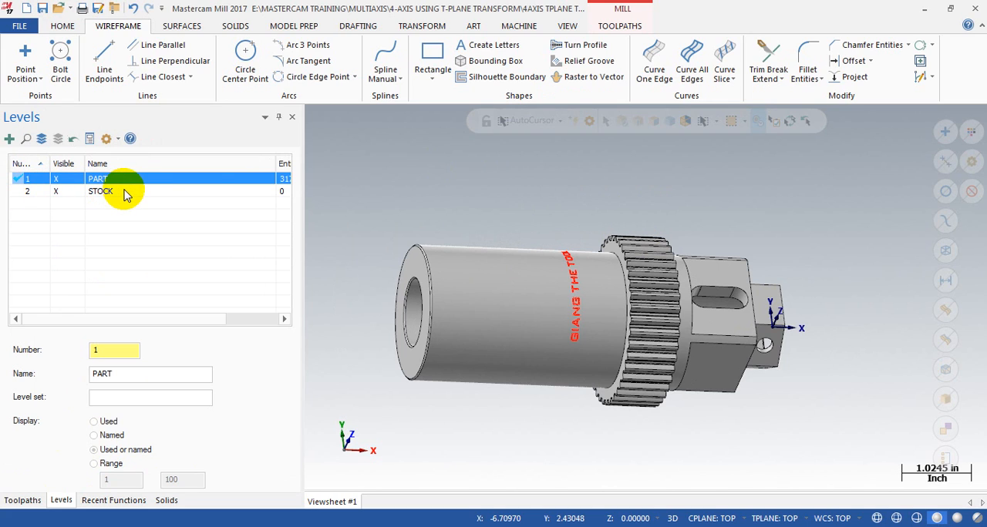
pyautogui.click(579, 198)
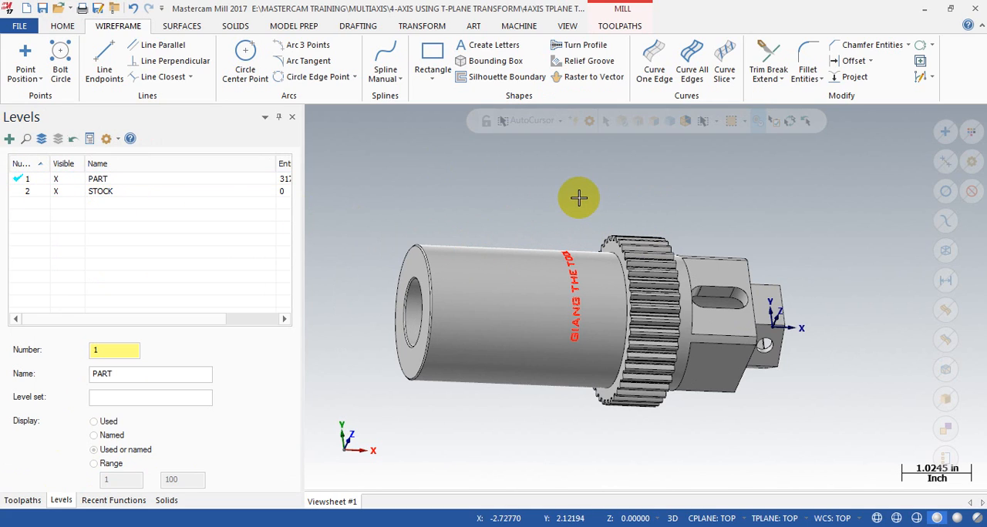
pyautogui.click(21, 193)
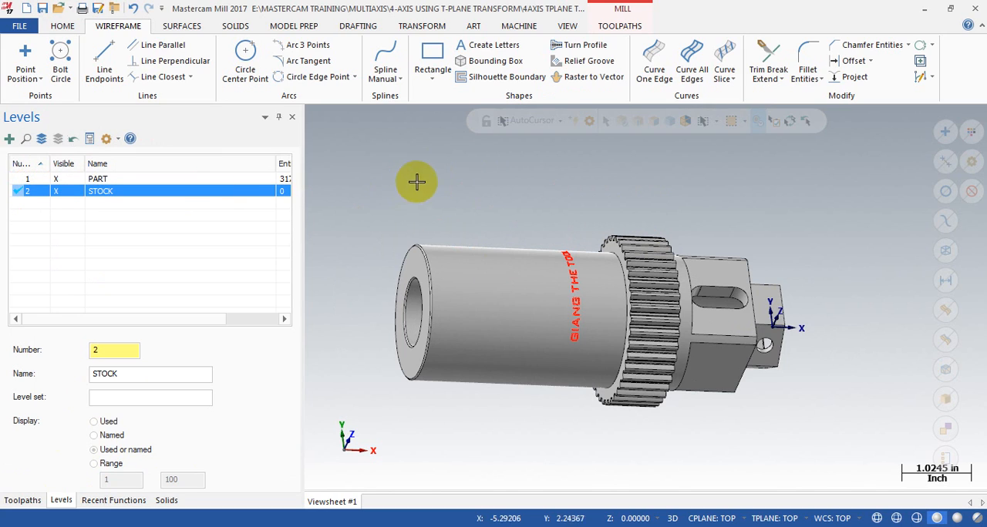
pyautogui.click(502, 171)
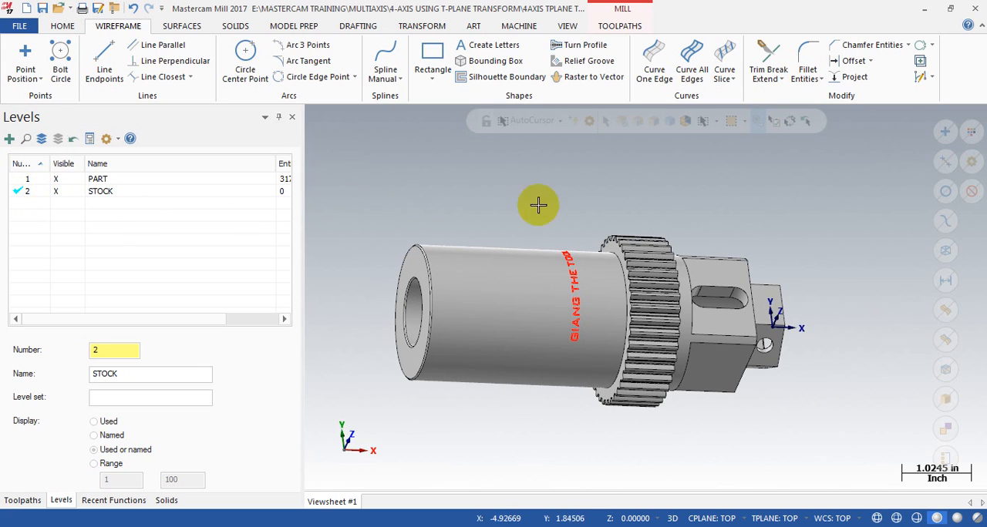
# Step: Start a Turn Profile and choose the whole shaft solid as its source body
pyautogui.scroll(-1, 509, 195)
pyautogui.click(577, 51)
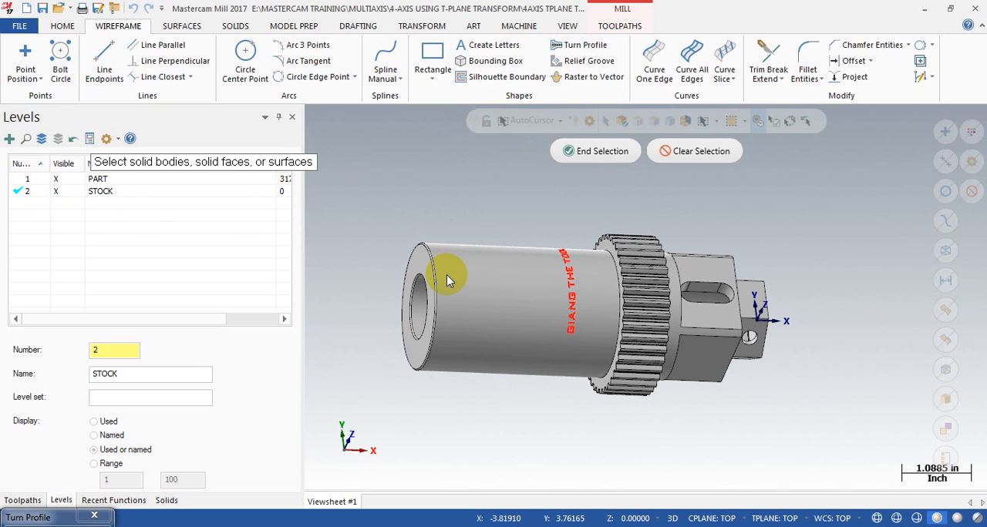
pyautogui.click(507, 271)
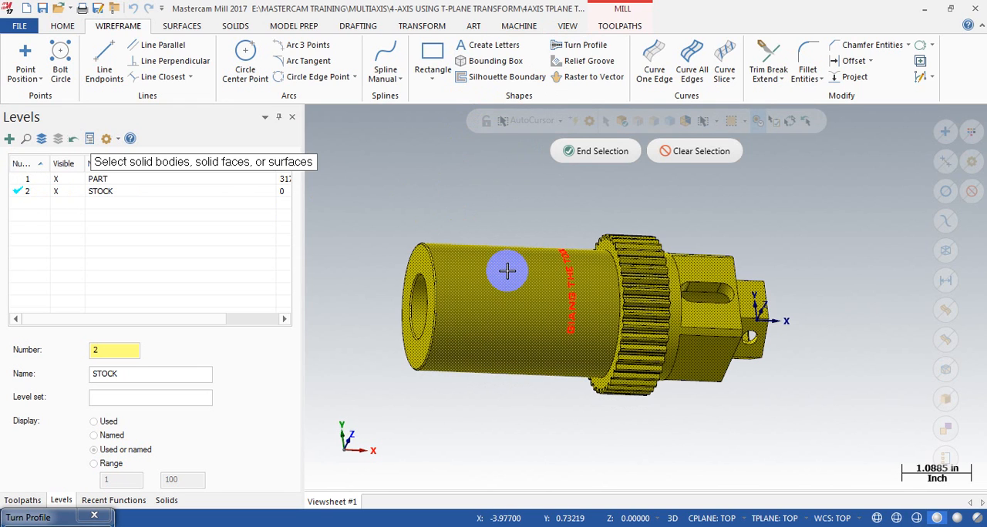
pyautogui.press('Return')
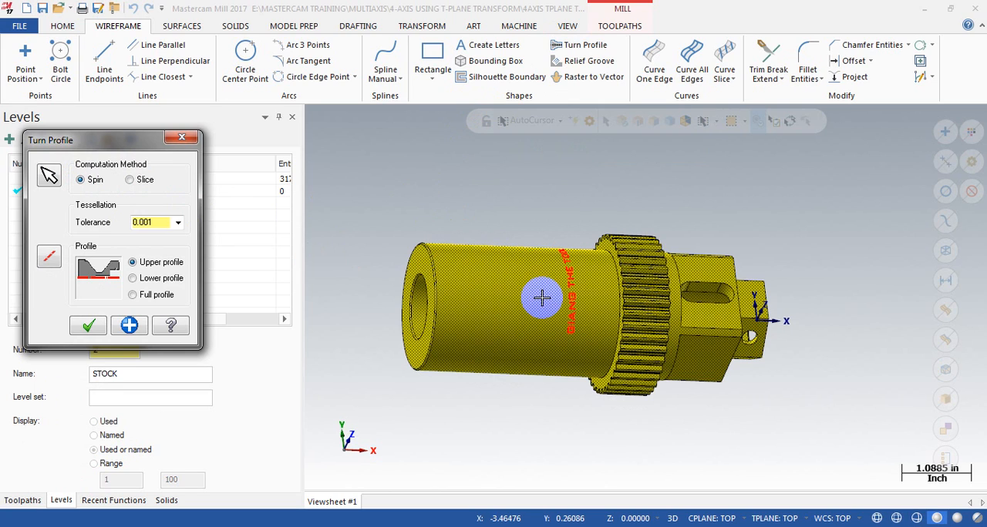
# Step: Define the rotation axis through the shaft's centre from the bored end to the hexagonal end, and create the upper turn profile with Spin and tolerance 0.001
pyautogui.click(47, 259)
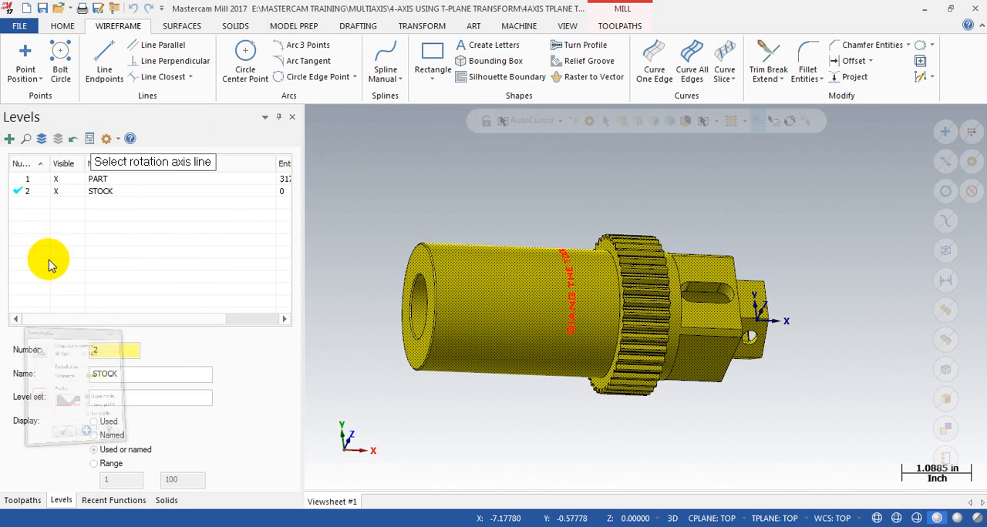
pyautogui.scroll(3, 382, 328)
pyautogui.scroll(-2, 376, 323)
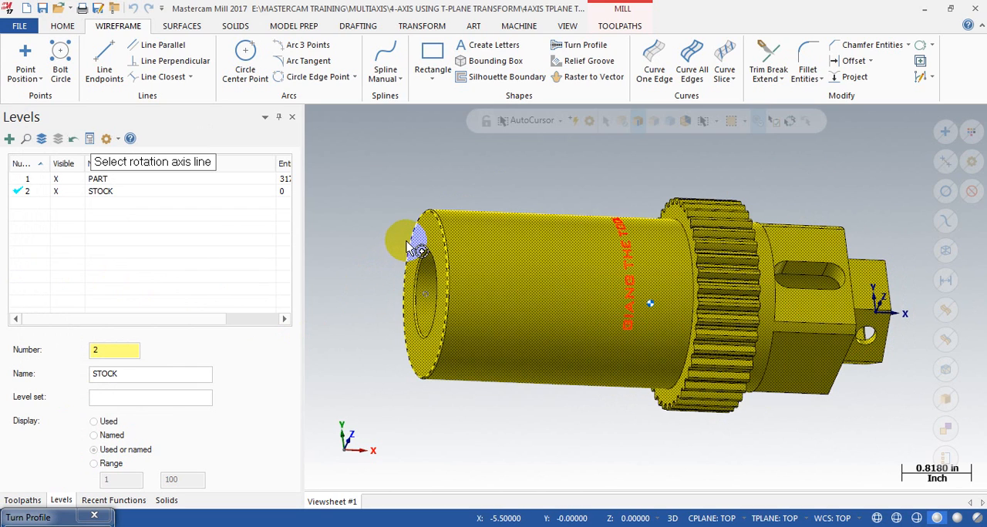
pyautogui.moveTo(352, 347); pyautogui.dragTo(758, 359, button='middle')
pyautogui.scroll(4, 758, 360)
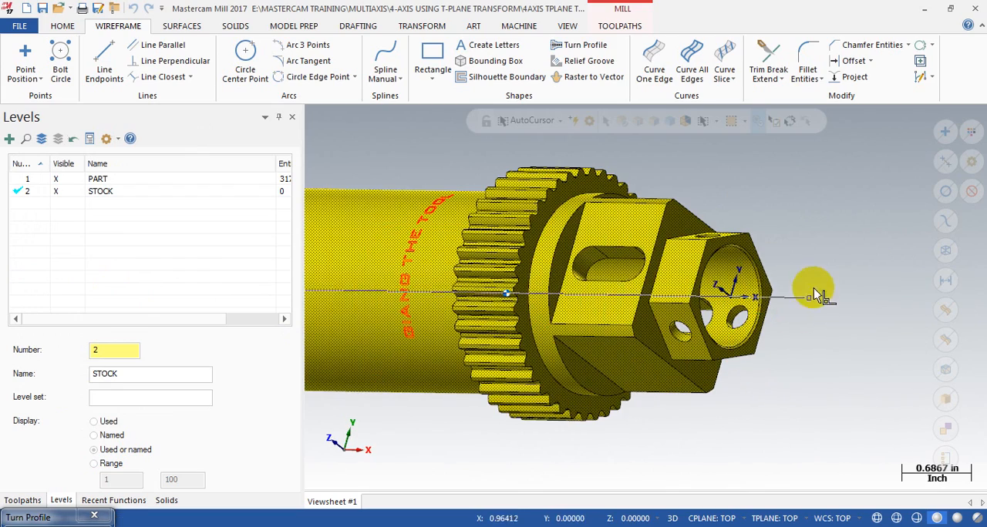
pyautogui.click(758, 271)
pyautogui.scroll(-3, 815, 337)
pyautogui.moveTo(653, 338); pyautogui.dragTo(446, 311, button='middle')
pyautogui.click(90, 326)
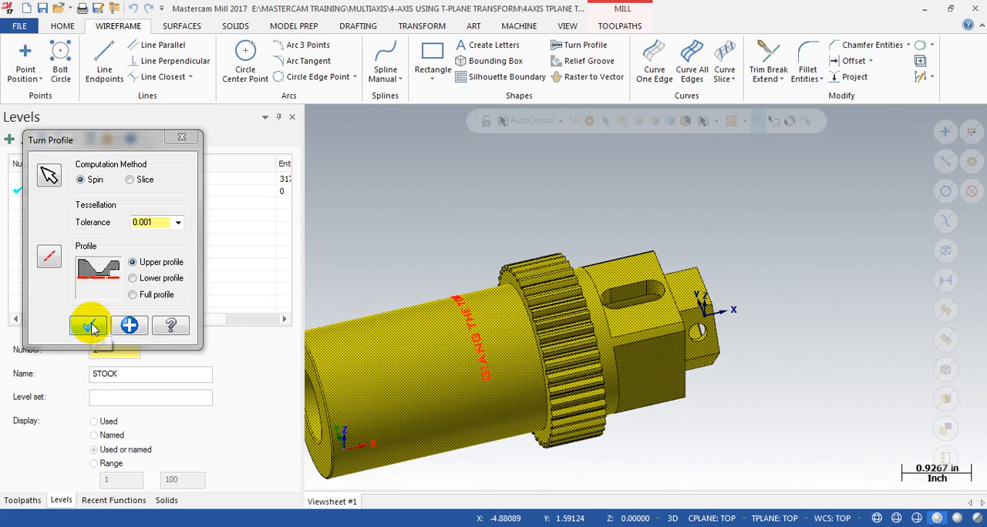
pyautogui.scroll(-3, 753, 252)
pyautogui.moveTo(567, 252); pyautogui.dragTo(592, 306, button='middle')
pyautogui.scroll(2, 629, 203)
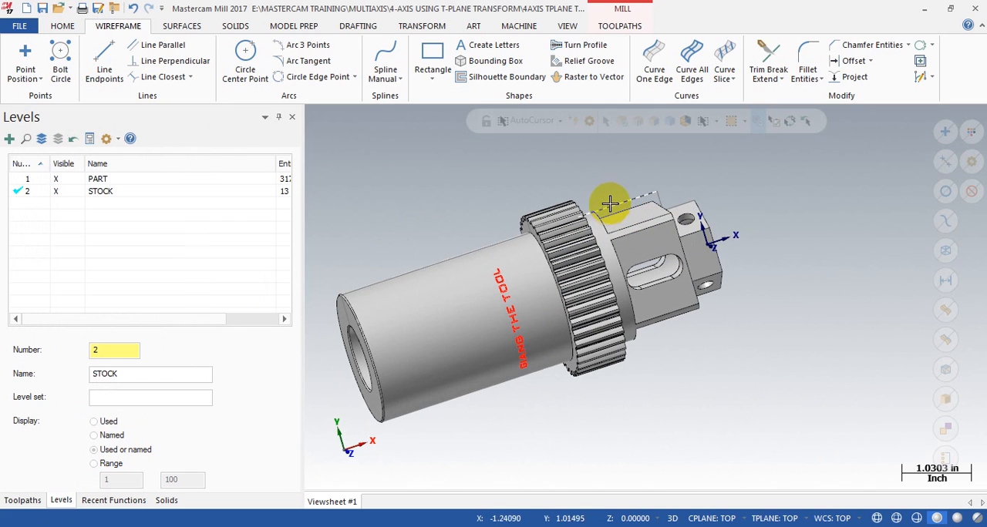
pyautogui.click(442, 356)
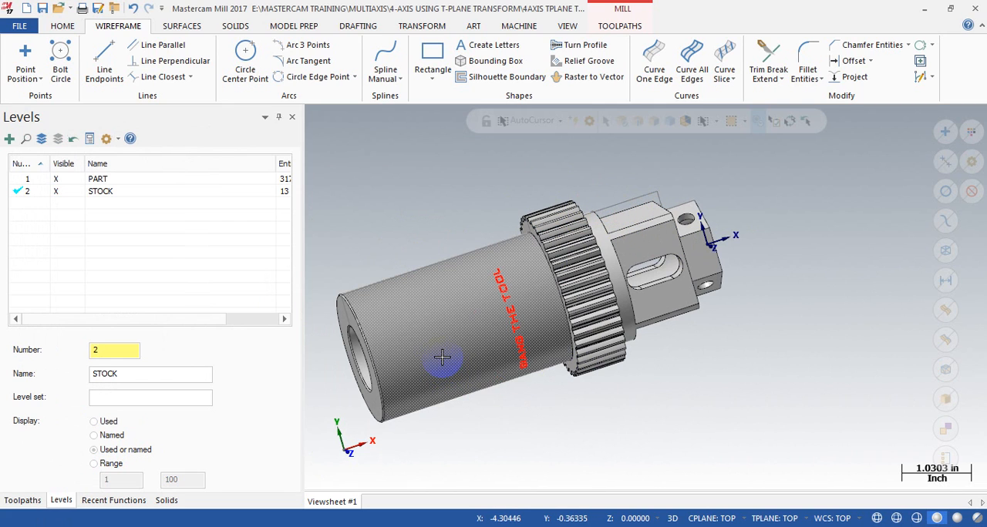
pyautogui.click(63, 26)
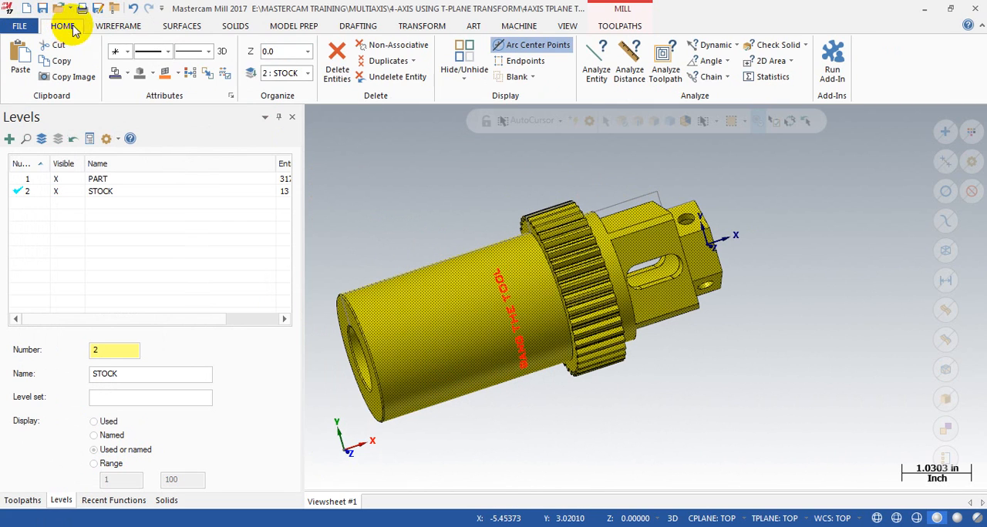
pyautogui.click(118, 25)
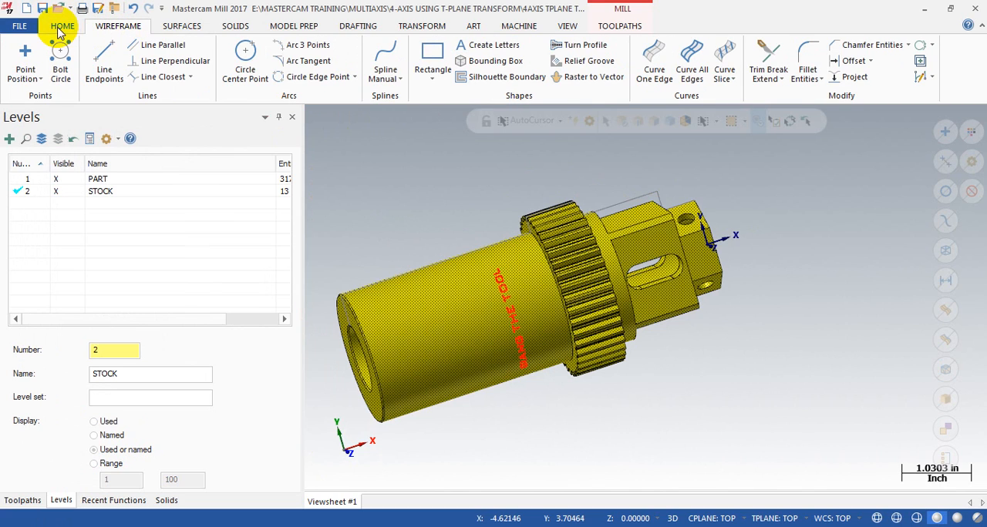
# Step: Hide level 1, PART, and examine the turn profile on its own
pyautogui.click(56, 179)
pyautogui.moveTo(535, 304); pyautogui.dragTo(578, 214, button='middle')
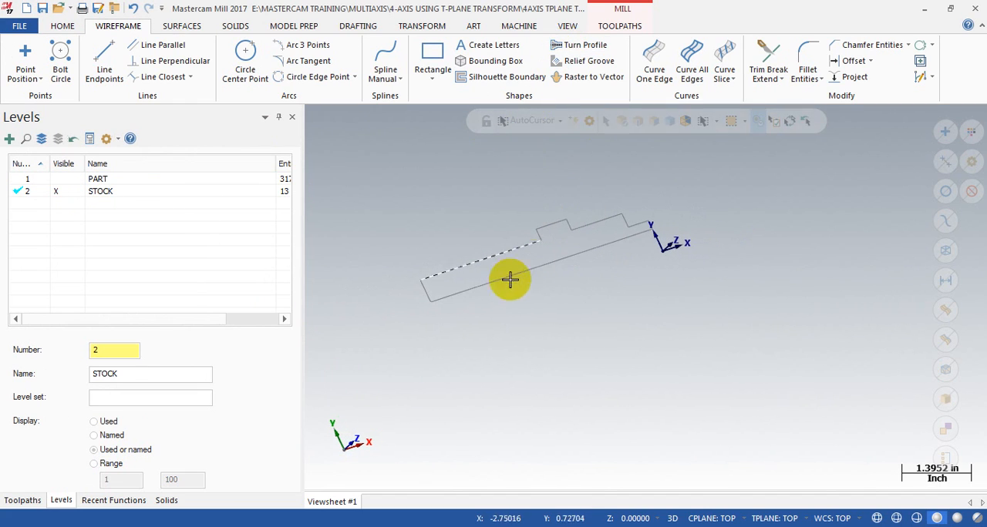
pyautogui.moveTo(612, 255); pyautogui.dragTo(611, 285, button='middle')
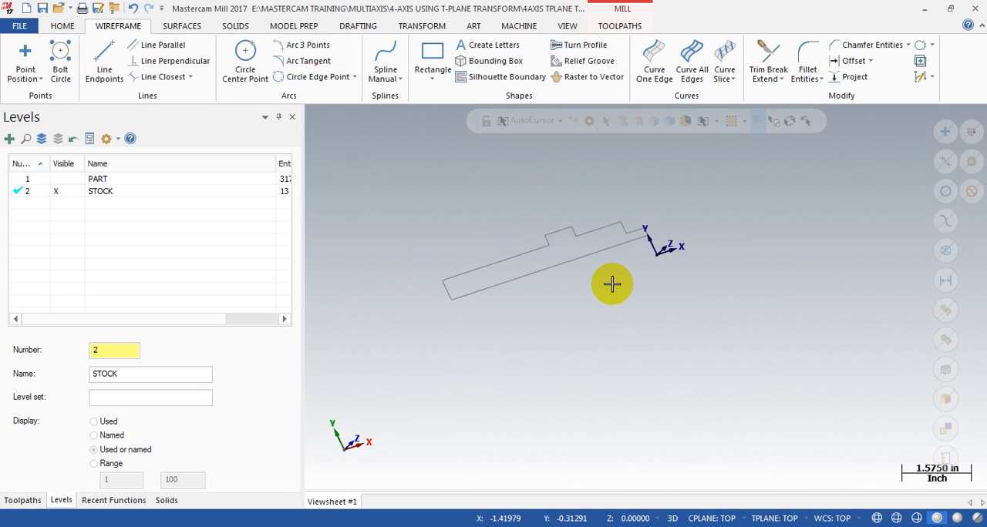
pyautogui.moveTo(611, 285); pyautogui.dragTo(605, 227, button='middle')
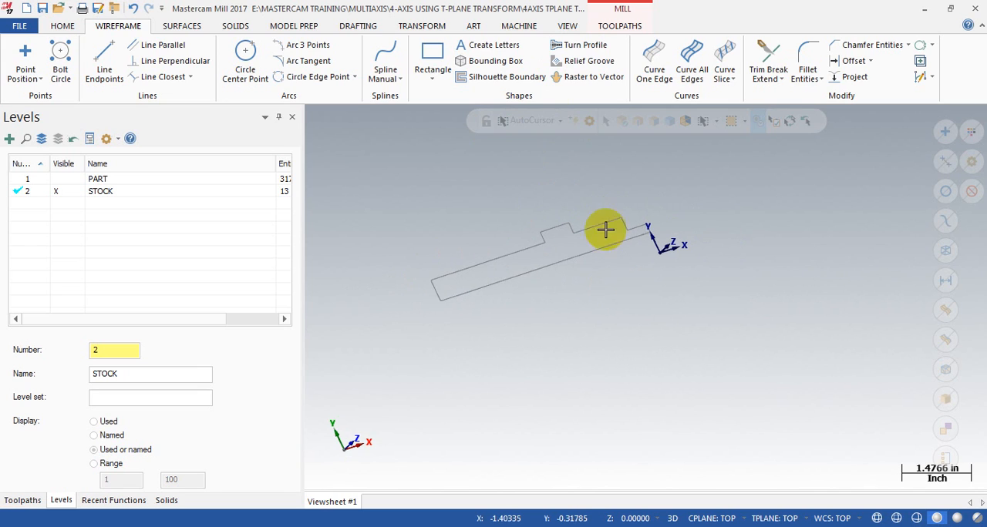
# Step: Make level 1, PART, visible again together with the stock profile
pyautogui.click(233, 25)
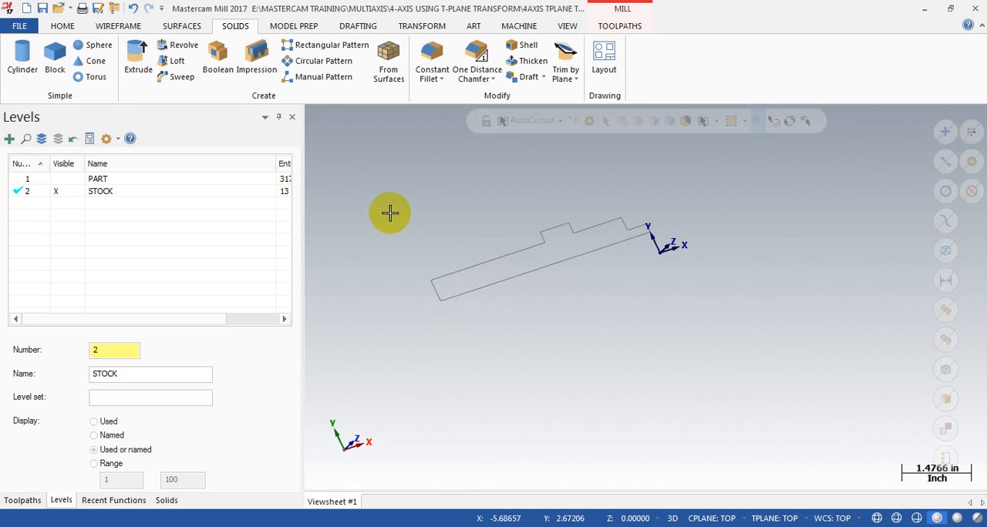
pyautogui.click(72, 181)
pyautogui.click(504, 211)
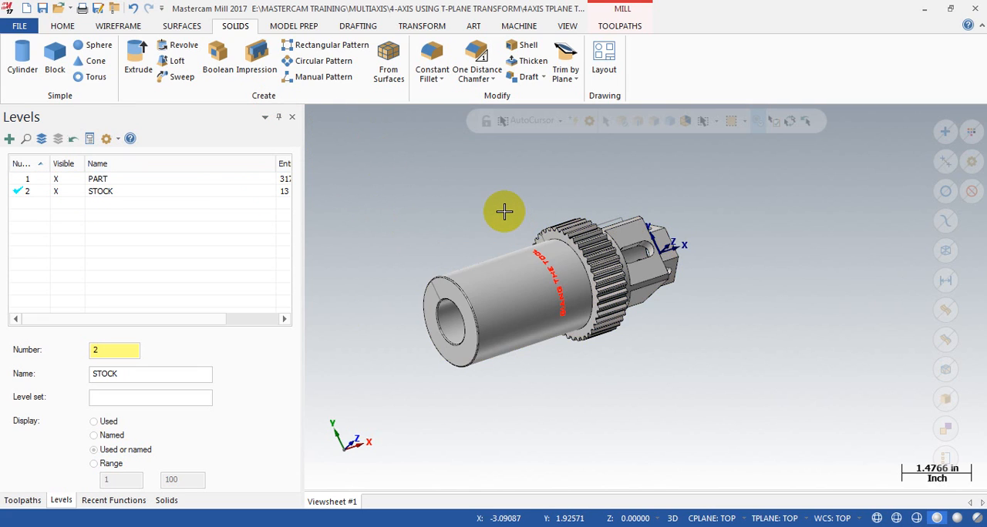
pyautogui.scroll(2, 454, 330)
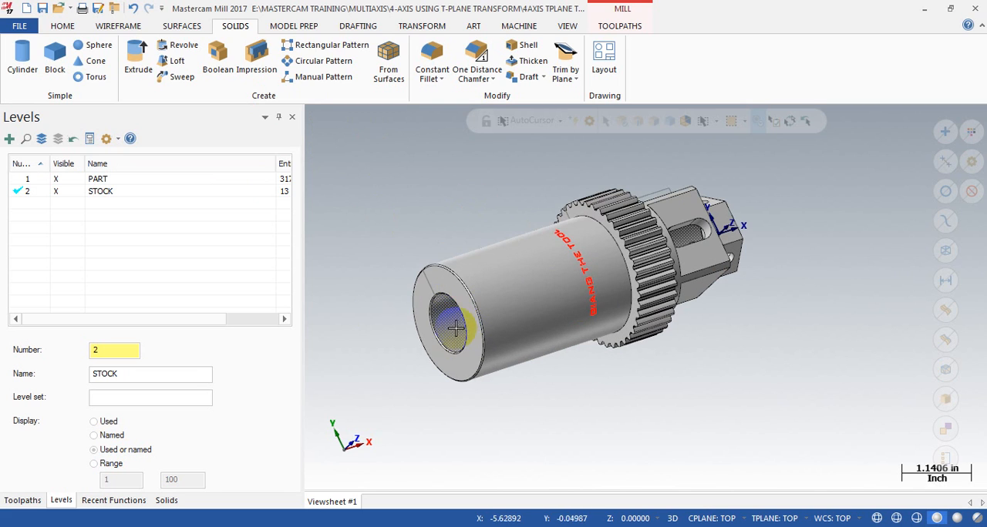
# Step: Create a Hole Axis line through the shaft's large bore, with axis lines enabled and points and circles turned off
pyautogui.click(300, 26)
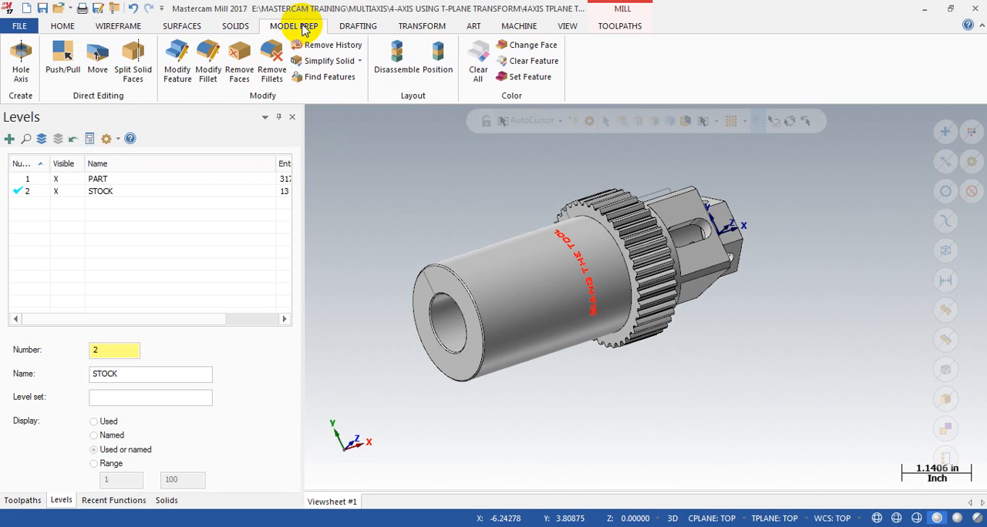
pyautogui.click(21, 65)
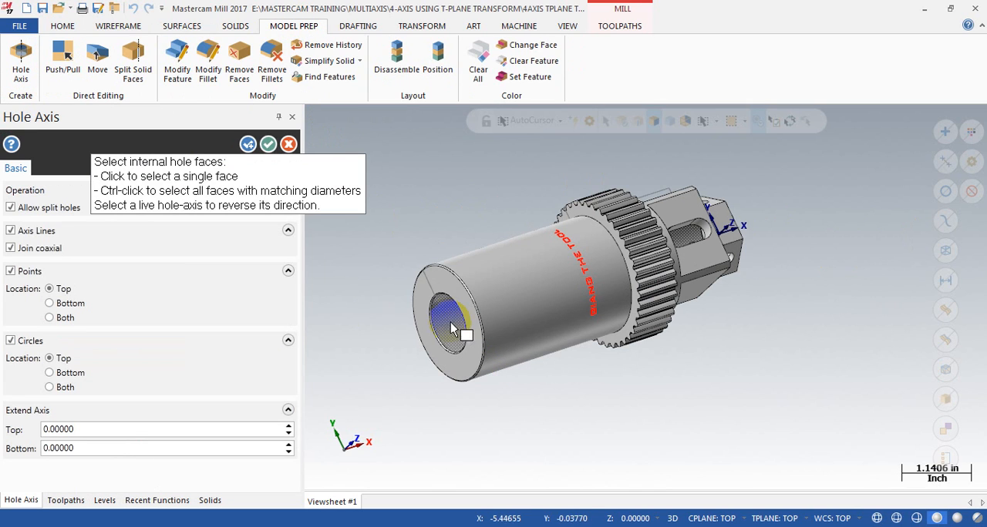
pyautogui.scroll(3, 770, 379)
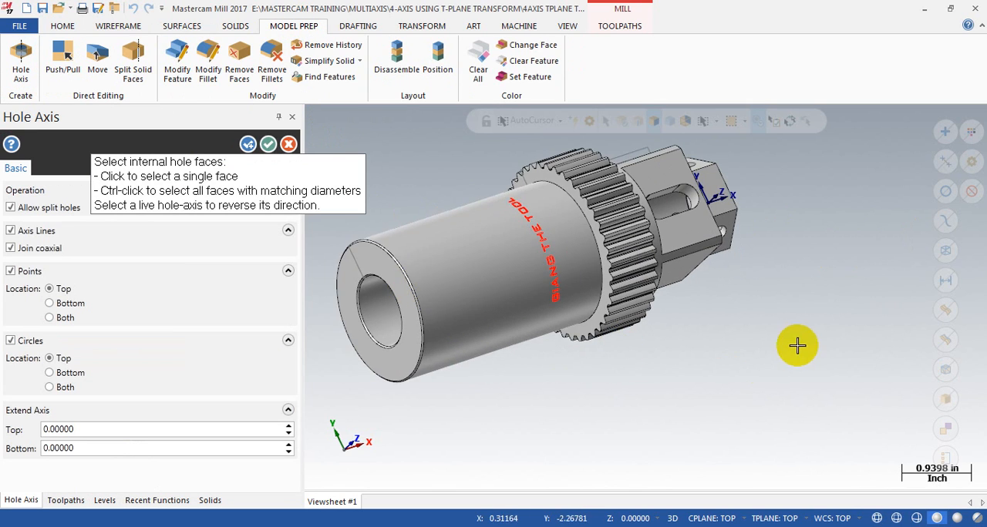
pyautogui.scroll(-4, 797, 346)
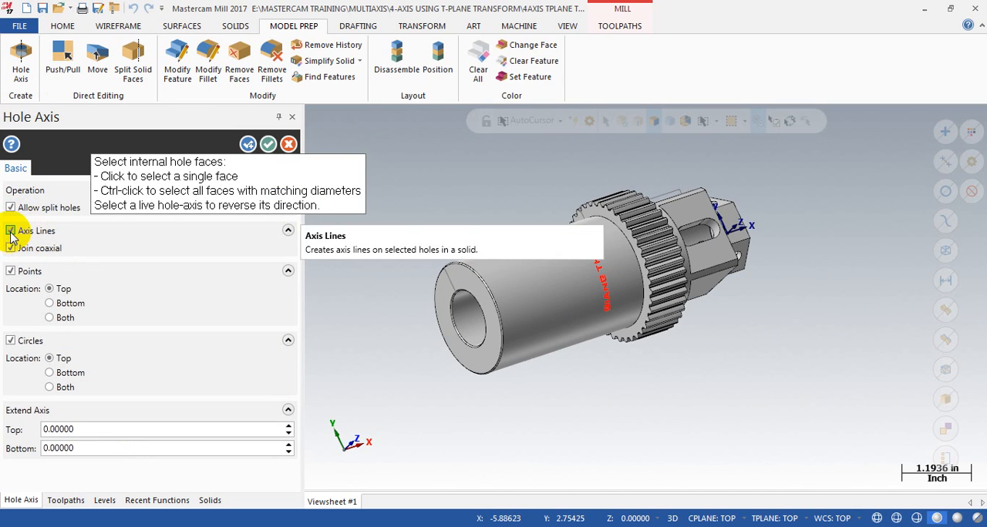
pyautogui.click(10, 272)
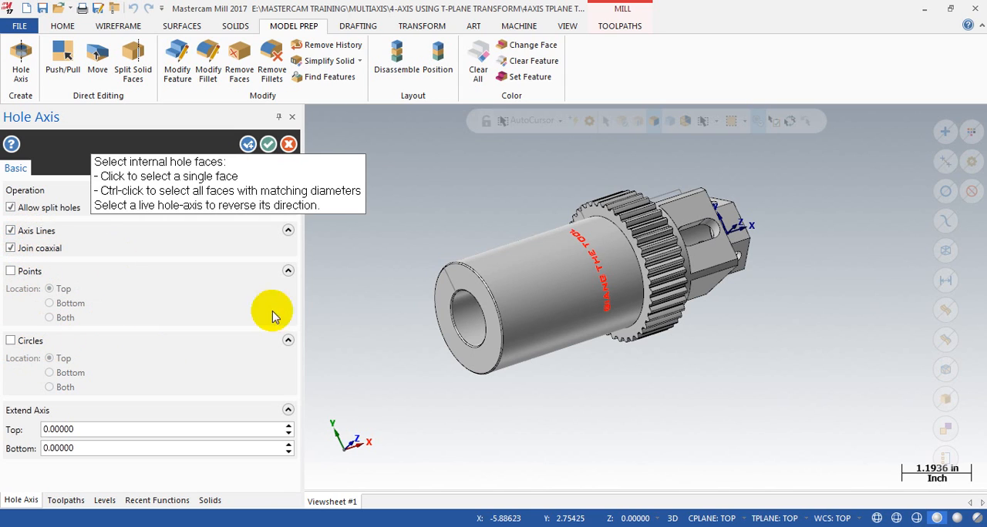
pyautogui.click(467, 333)
pyautogui.scroll(5, 478, 324)
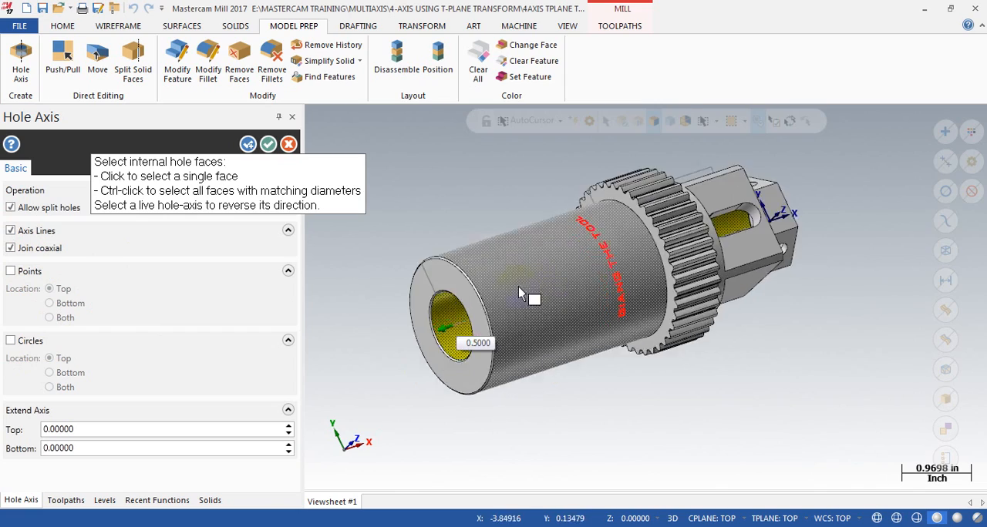
pyautogui.click(268, 144)
pyautogui.scroll(-4, 601, 343)
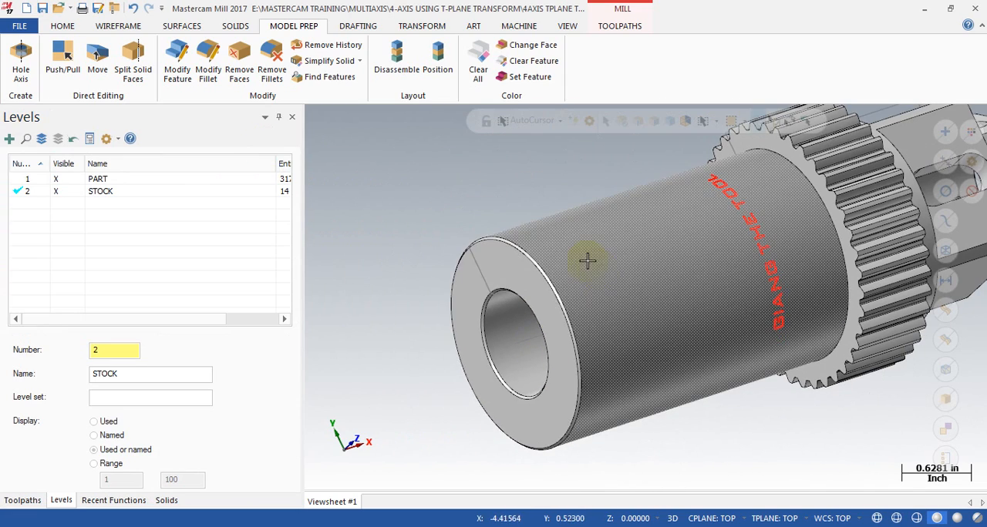
# Step: Hide level 1, PART, so only the turn profile and the bore axis line are shown
pyautogui.click(55, 182)
pyautogui.scroll(-3, 540, 303)
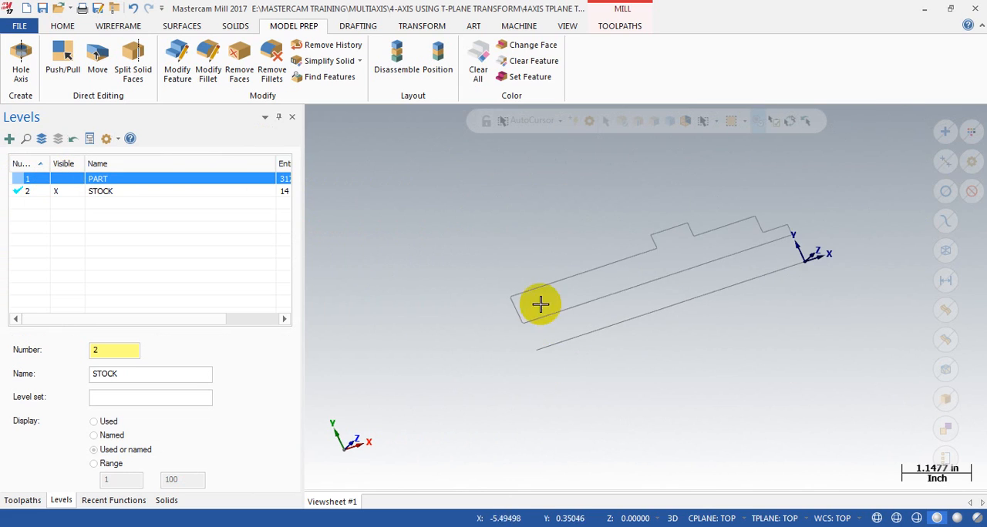
pyautogui.scroll(-1, 455, 374)
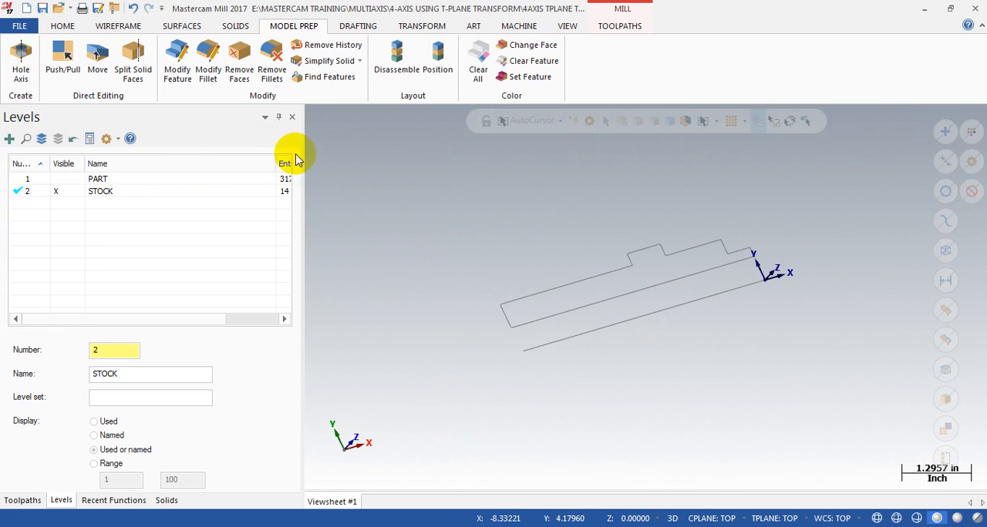
# Step: Start a solid Revolve and accept the closed turn profile as its chain
pyautogui.click(235, 26)
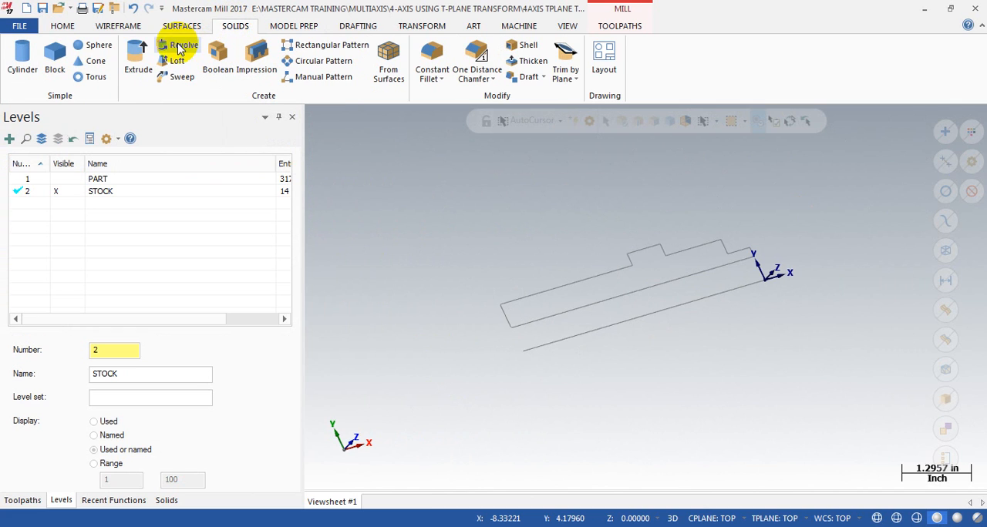
pyautogui.click(186, 48)
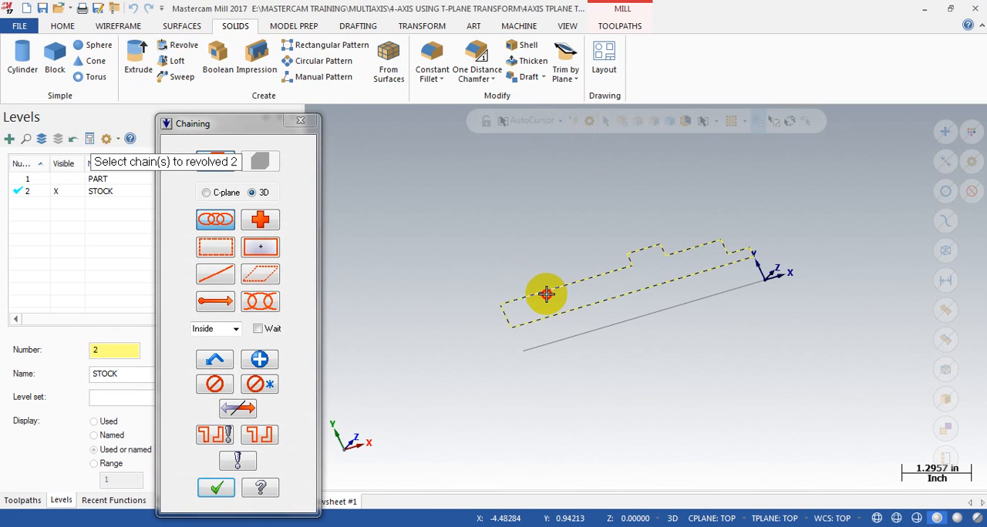
pyautogui.scroll(-3, 454, 258)
pyautogui.scroll(4, 514, 278)
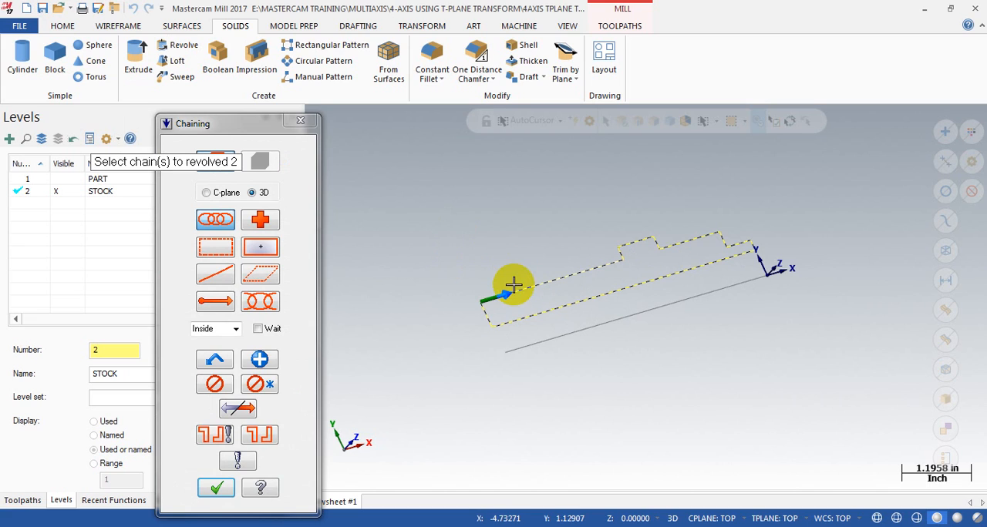
pyautogui.scroll(-1, 518, 277)
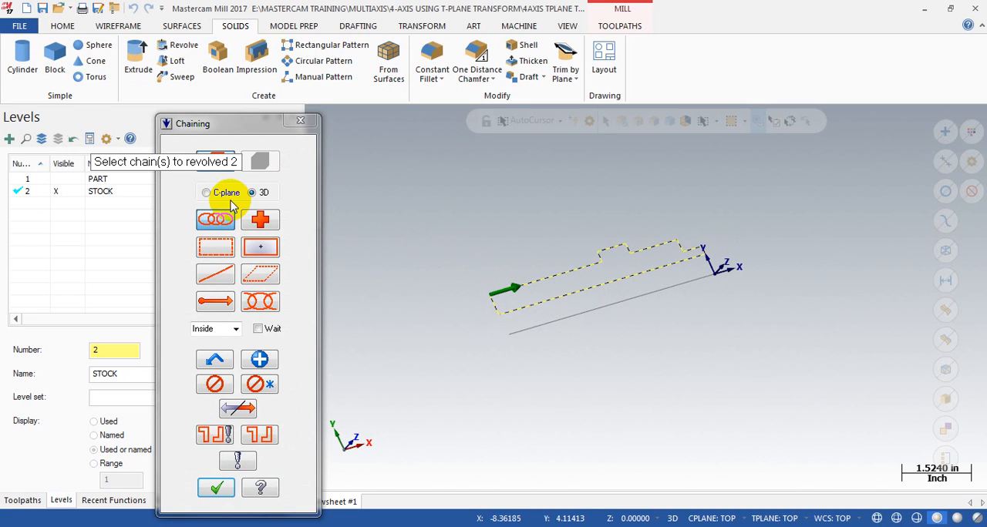
pyautogui.click(215, 489)
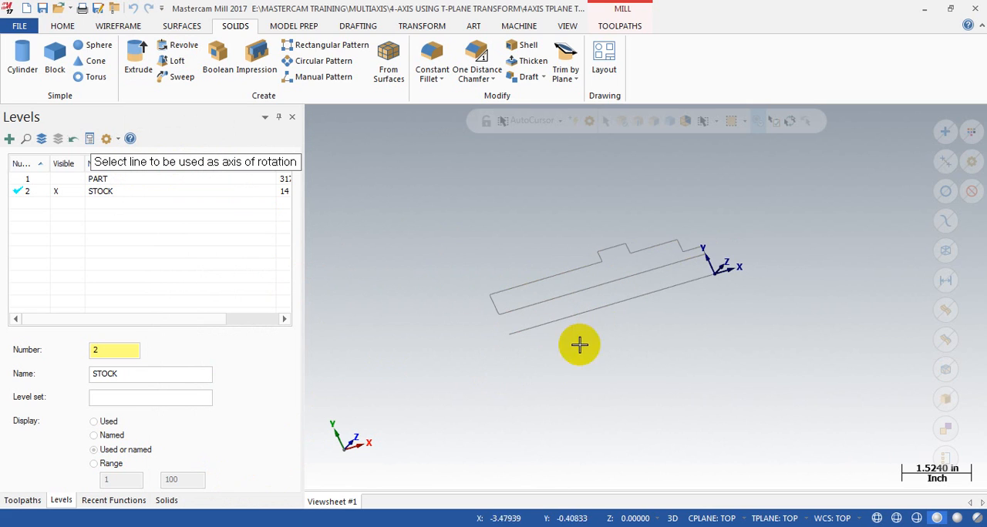
# Step: Revolve the chained profile about the bore axis line, using Create body to make the stock solid
pyautogui.click(523, 333)
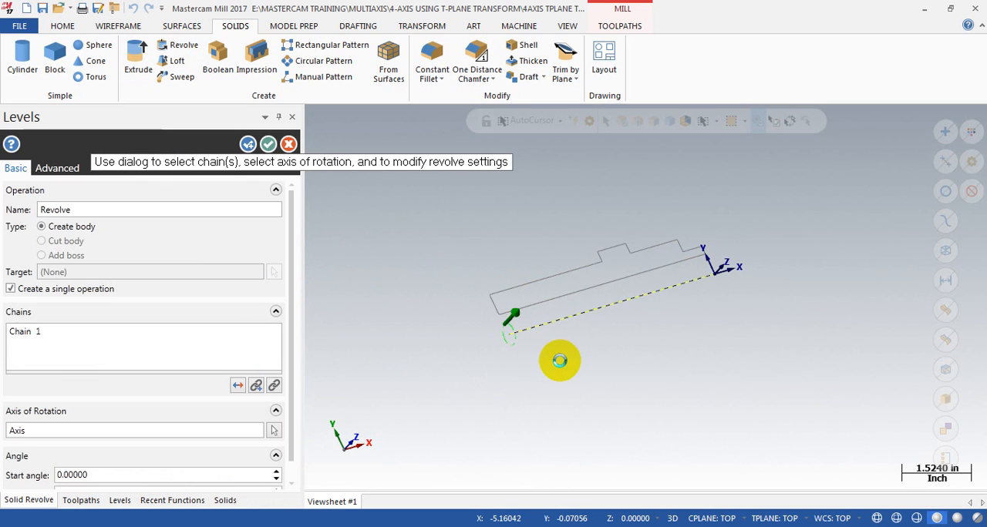
pyautogui.moveTo(556, 350); pyautogui.dragTo(648, 245, button='middle')
pyautogui.scroll(2, 705, 221)
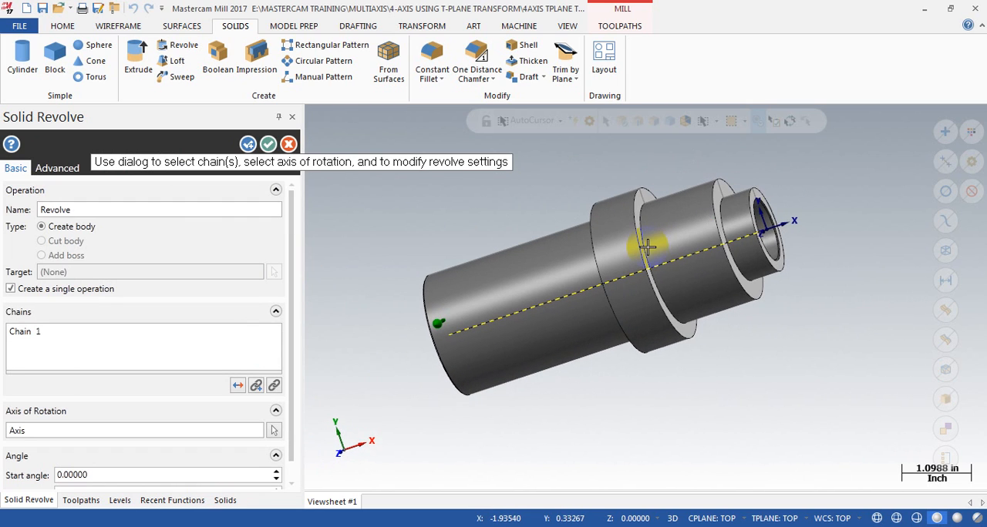
pyautogui.click(268, 145)
pyautogui.moveTo(316, 169); pyautogui.dragTo(656, 285, button='middle')
pyautogui.scroll(-3, 656, 285)
pyautogui.scroll(3, 494, 235)
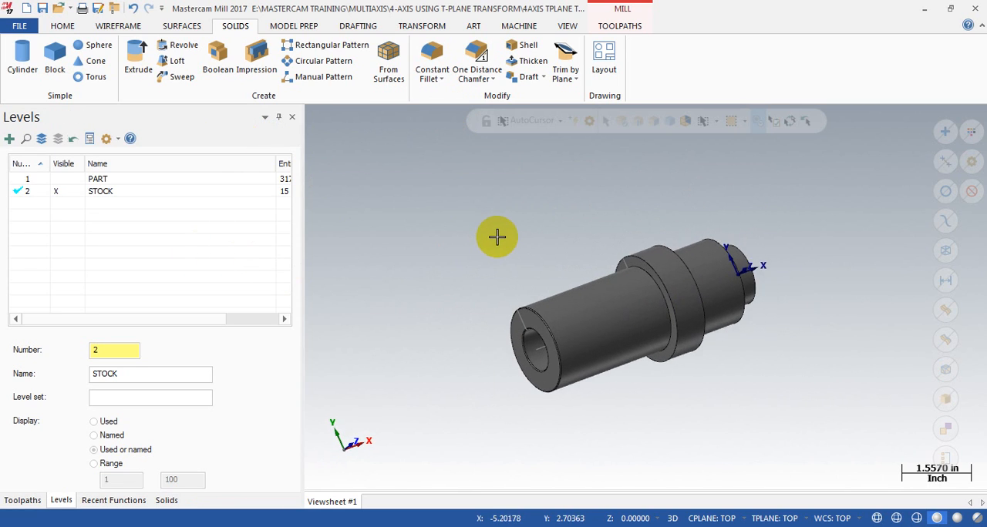
# Step: Remove the modeling history from the revolved stock solid
pyautogui.click(297, 28)
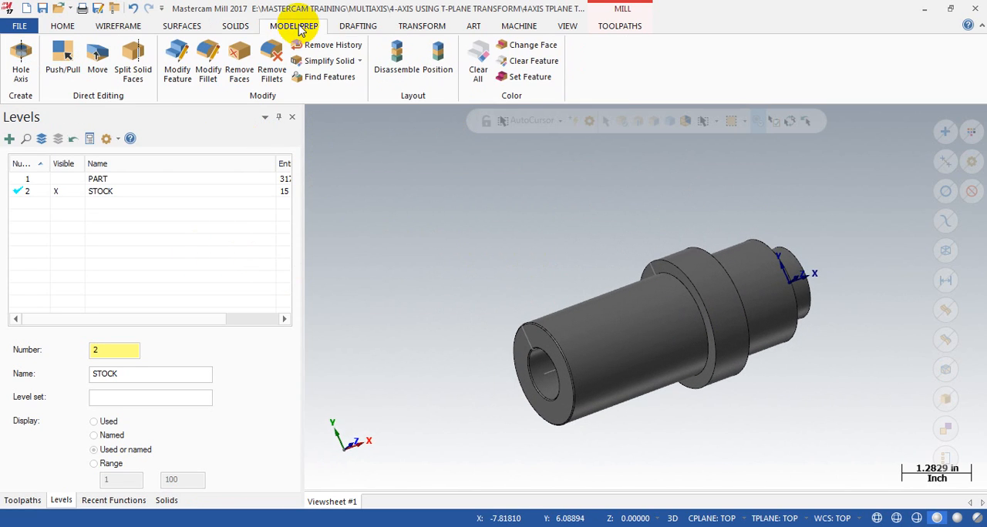
pyautogui.click(323, 45)
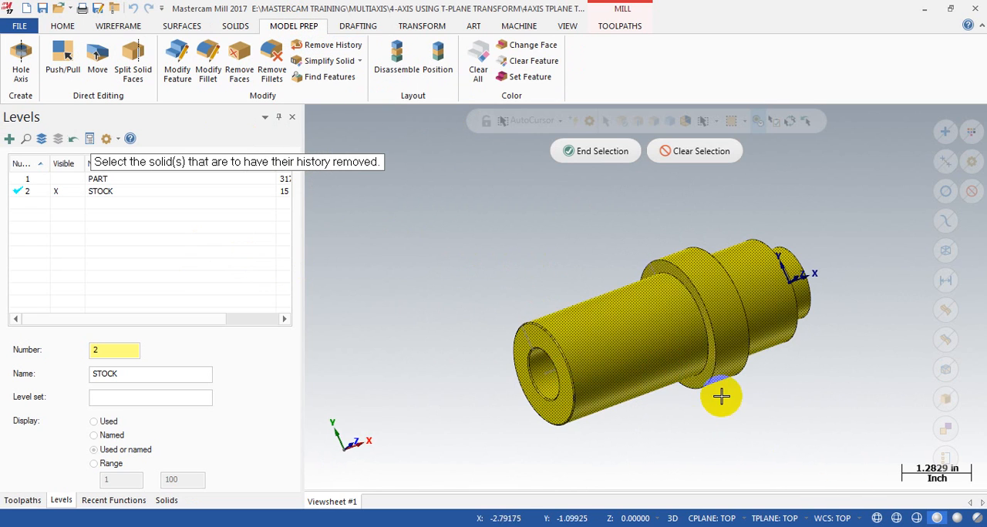
pyautogui.press('Return')
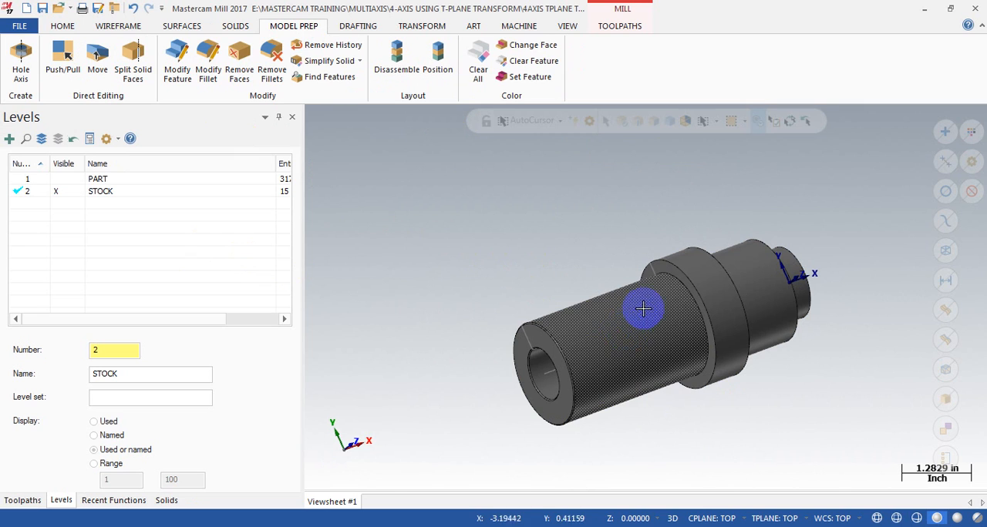
# Step: Delete the turn profile and bore axis line from the STOCK level, keeping only the revolved solid
pyautogui.moveTo(420, 183); pyautogui.dragTo(909, 477)
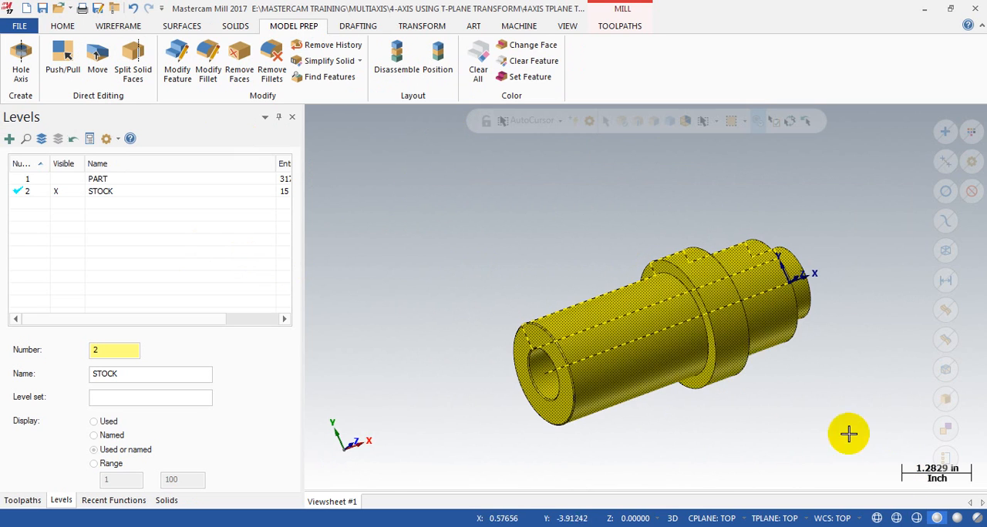
pyautogui.click(650, 347)
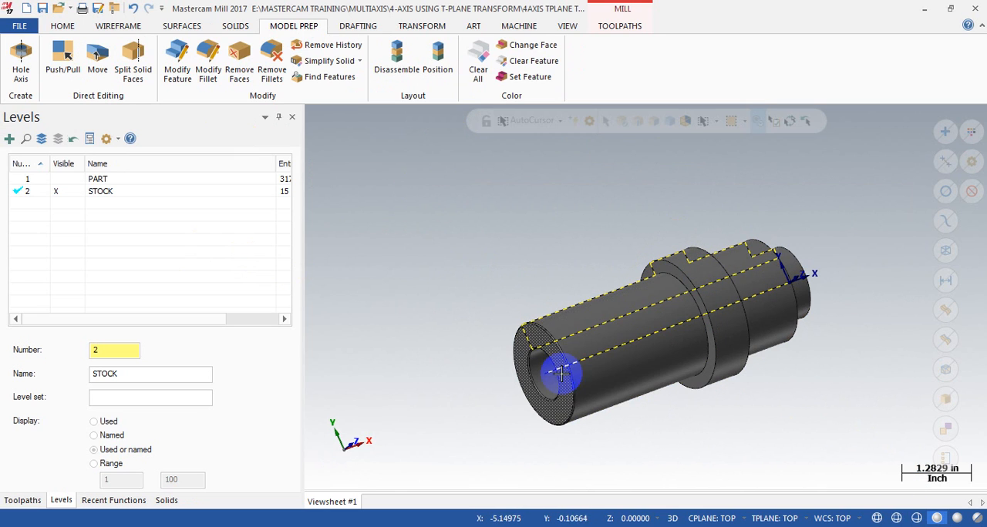
pyautogui.press('Delete')
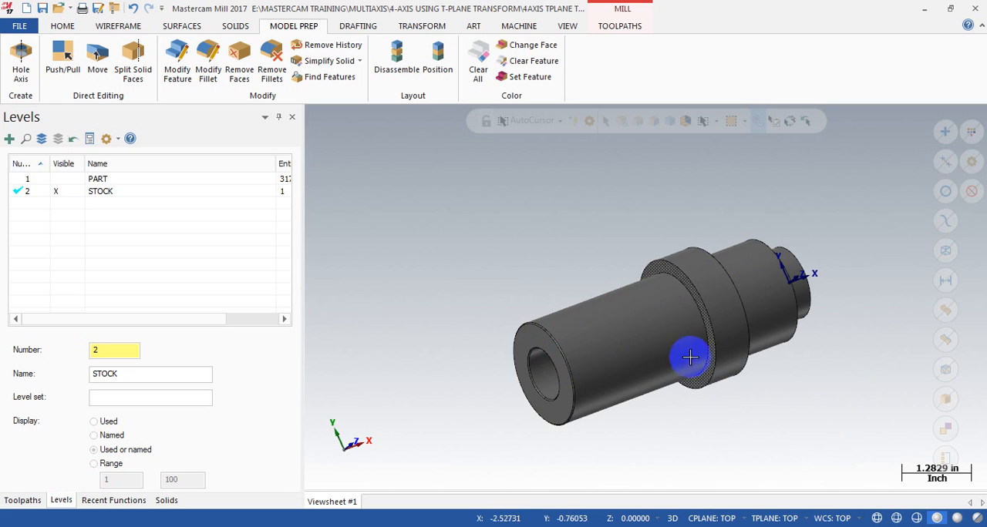
pyautogui.click(736, 293)
pyautogui.moveTo(736, 293); pyautogui.dragTo(646, 309, button='middle')
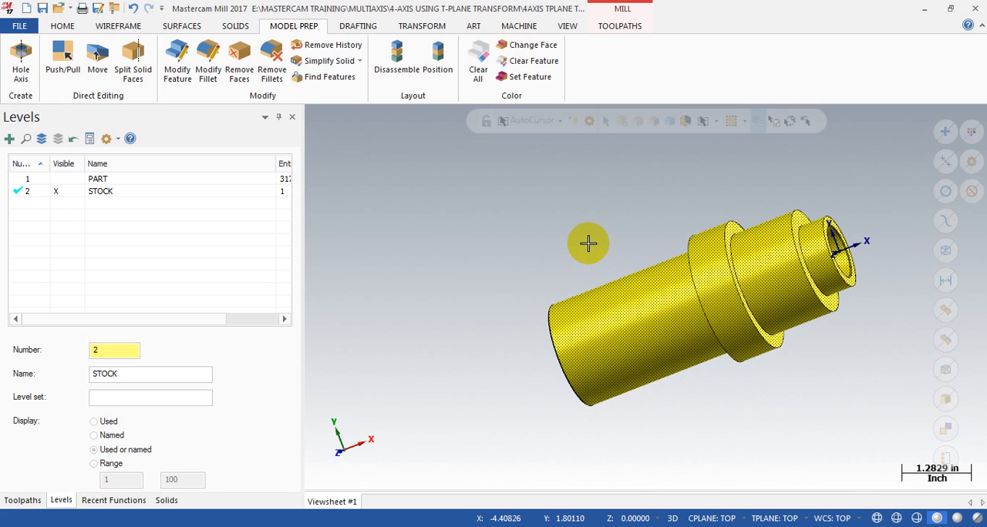
pyautogui.press('Escape')
# Step: Turn on the visibility of level 1, PART, so the part is displayed together with the stock solid
pyautogui.moveTo(513, 284); pyautogui.dragTo(535, 276, button='middle')
pyautogui.click(66, 179)
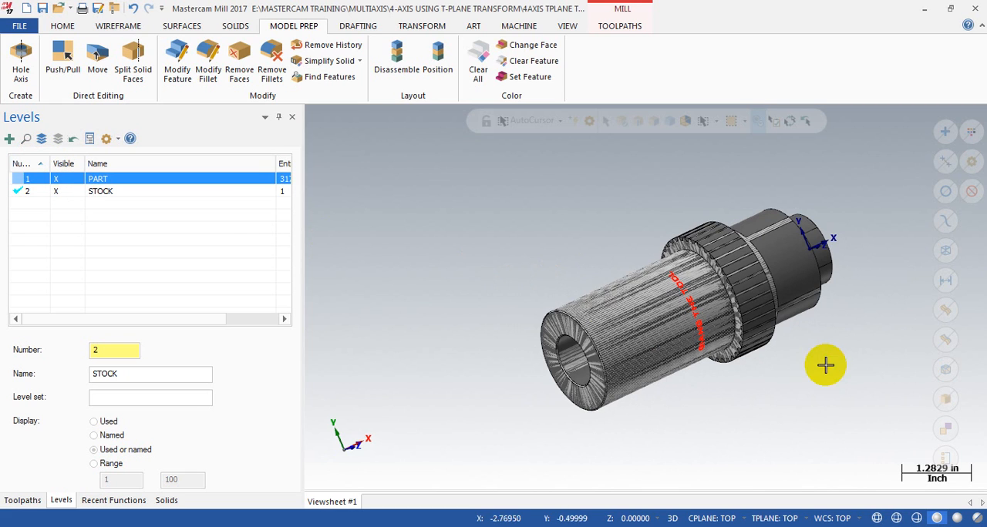
pyautogui.scroll(4, 800, 355)
pyautogui.scroll(-2, 685, 300)
pyautogui.click(58, 179)
pyautogui.click(58, 179)
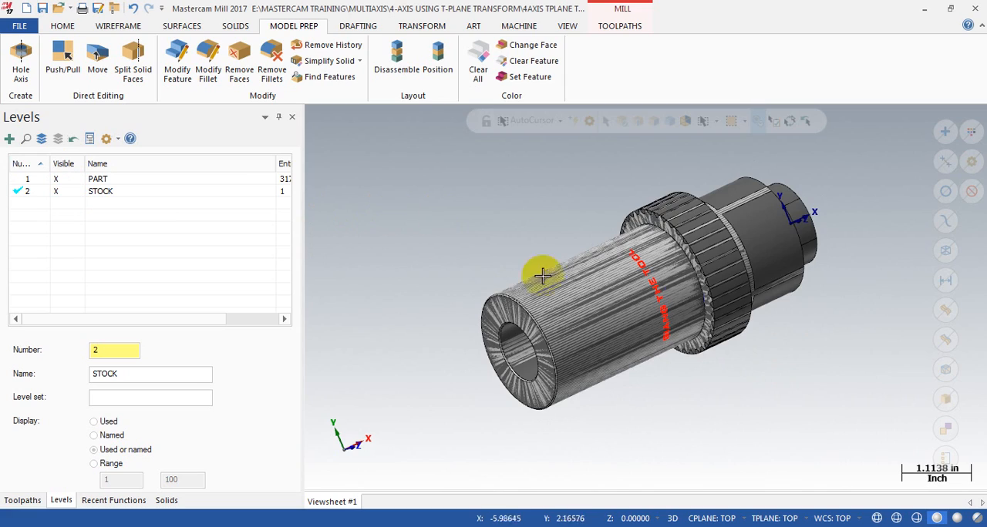
# Step: Change the stock solid's color to dark green to distinguish it from the part
pyautogui.scroll(3, 755, 276)
pyautogui.click(773, 223)
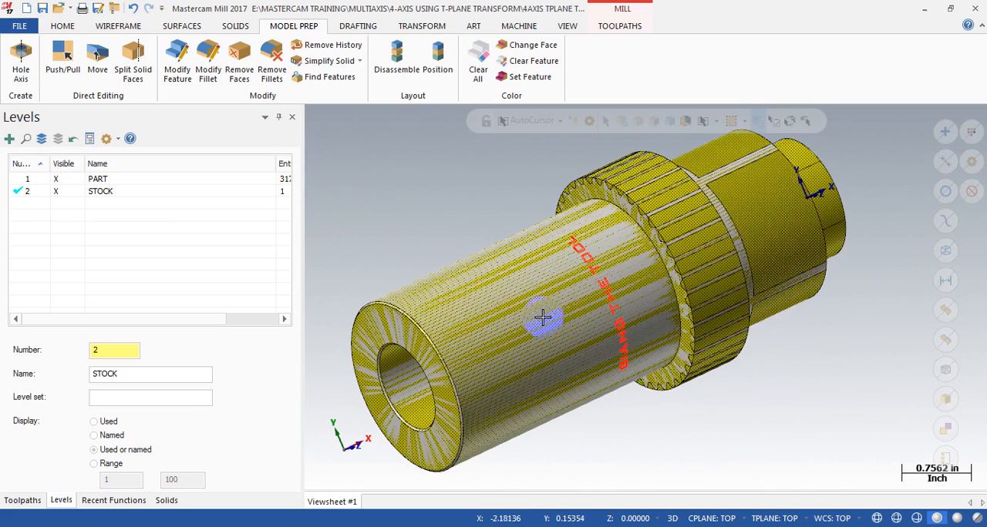
pyautogui.scroll(-2, 542, 321)
pyautogui.rightClick(708, 240)
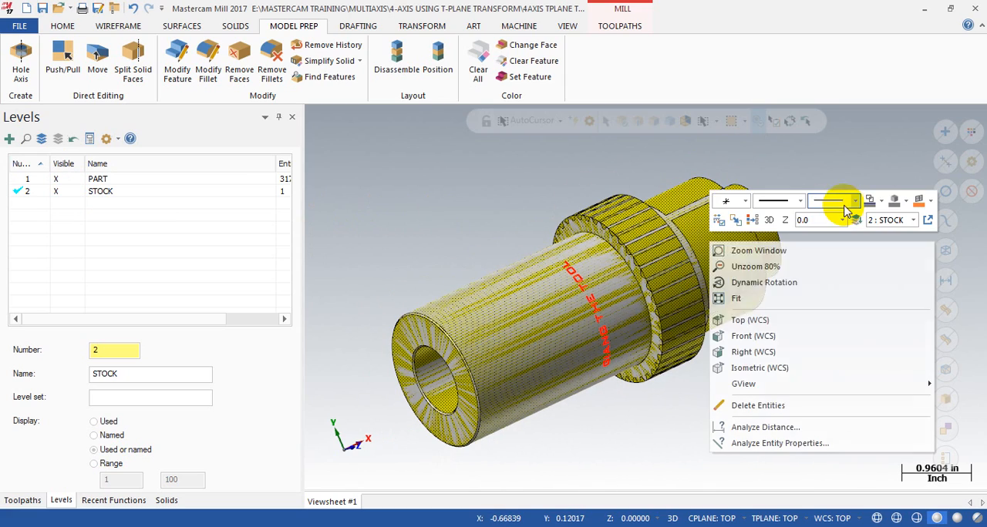
pyautogui.click(881, 201)
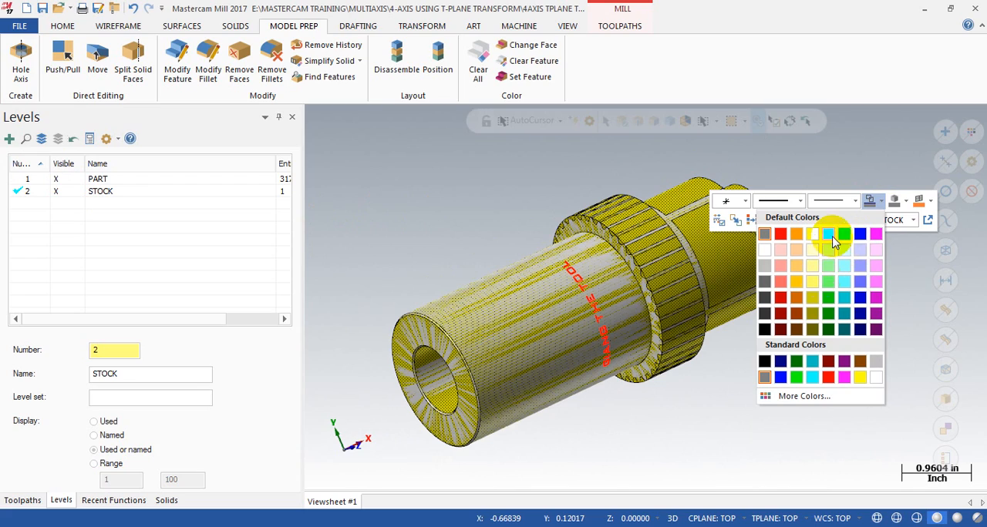
pyautogui.click(827, 329)
# Step: Compare the green stock with the part by hiding level 1, PART, and showing it again
pyautogui.moveTo(689, 342)
pyautogui.mouseDown(button='middle')
pyautogui.moveTo(701, 316)
pyautogui.moveTo(607, 331)
pyautogui.moveTo(688, 347)
pyautogui.mouseUp(button='middle')
pyautogui.scroll(1, 669, 217)
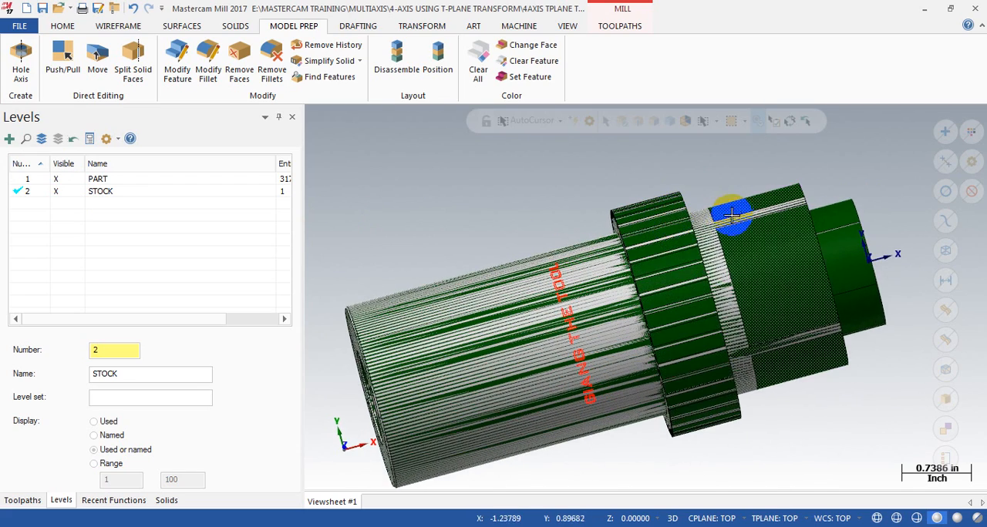
pyautogui.click(62, 179)
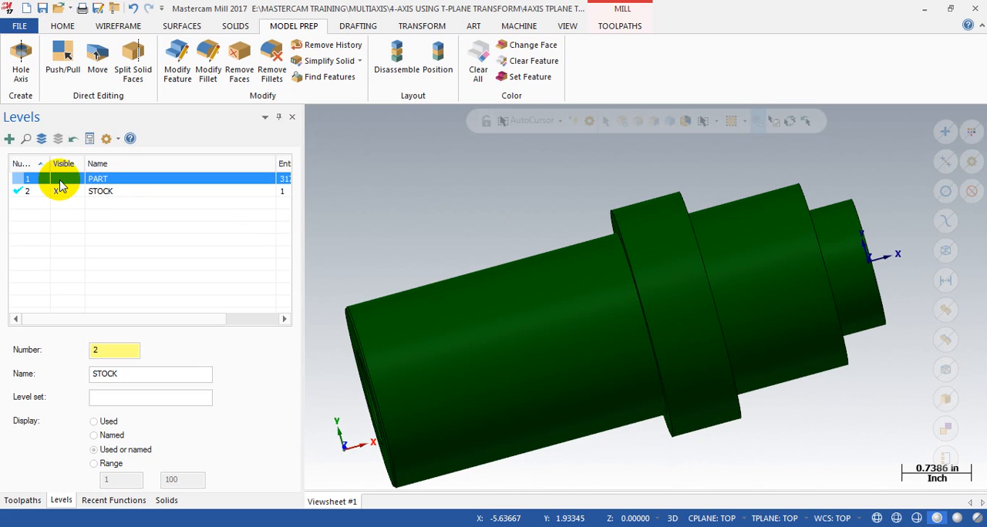
pyautogui.click(62, 182)
pyautogui.moveTo(806, 344); pyautogui.dragTo(732, 296, button='middle')
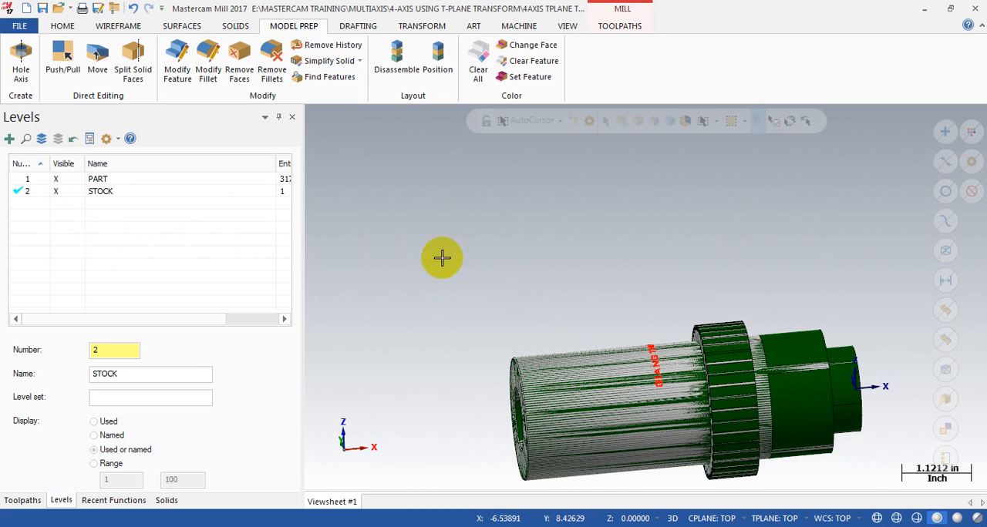
pyautogui.scroll(-2, 639, 300)
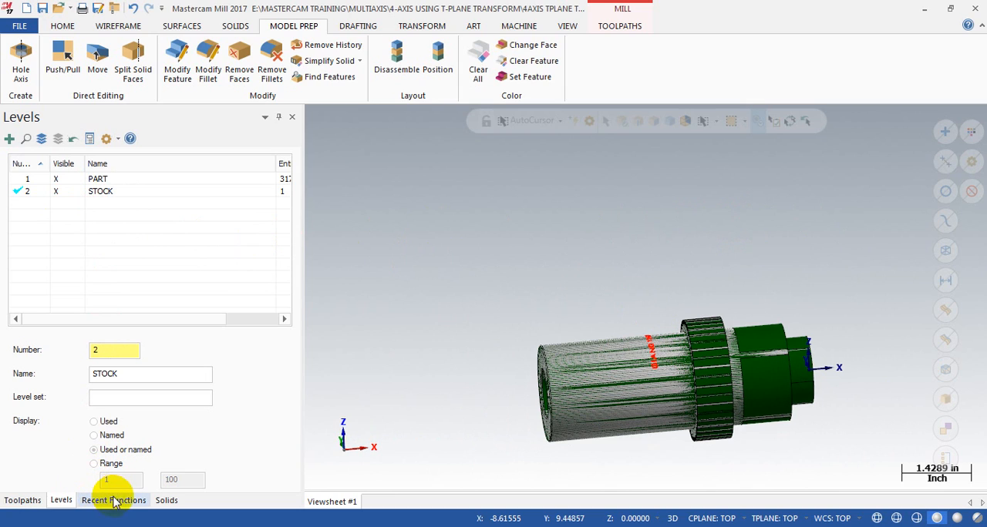
# Step: Check the available mill machine definitions against the machine group's 4 - AXIS VMC properties
pyautogui.click(11, 499)
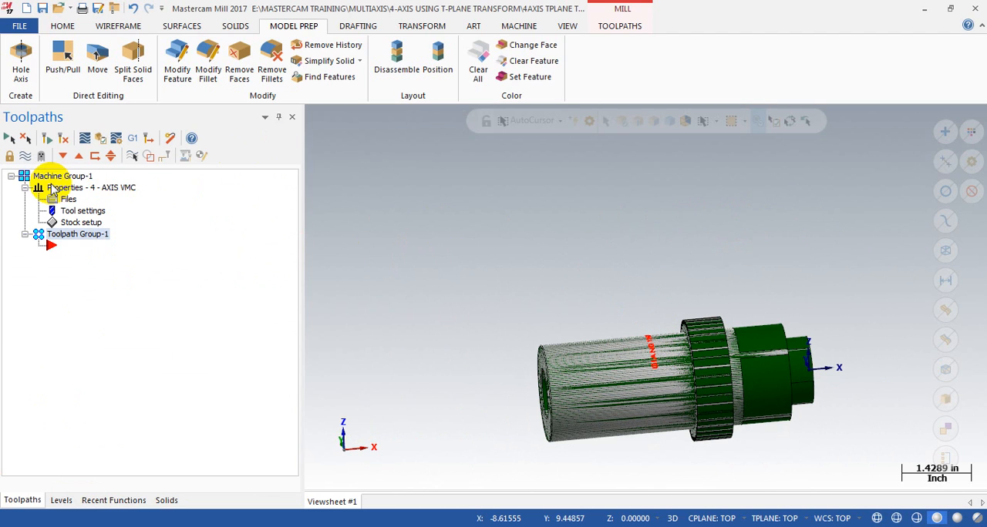
pyautogui.scroll(-1, 507, 183)
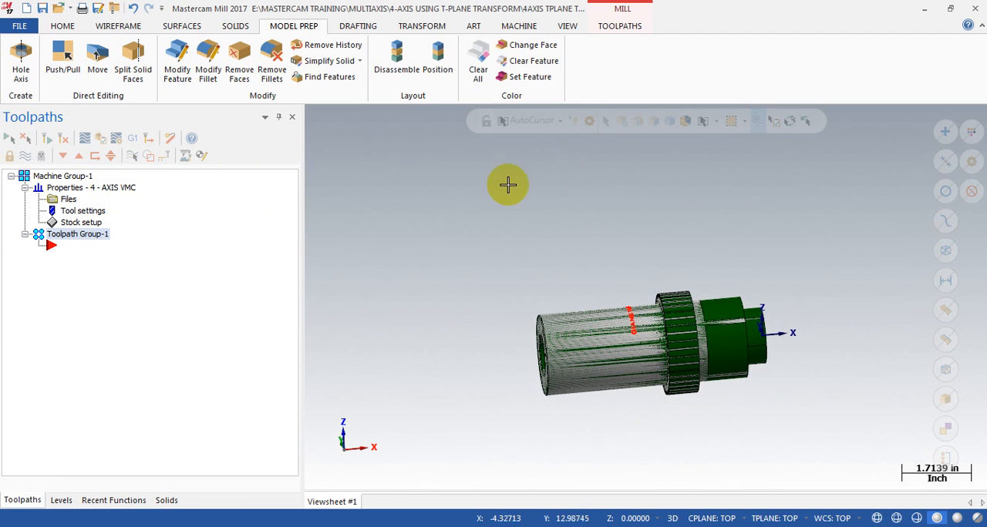
pyautogui.click(518, 26)
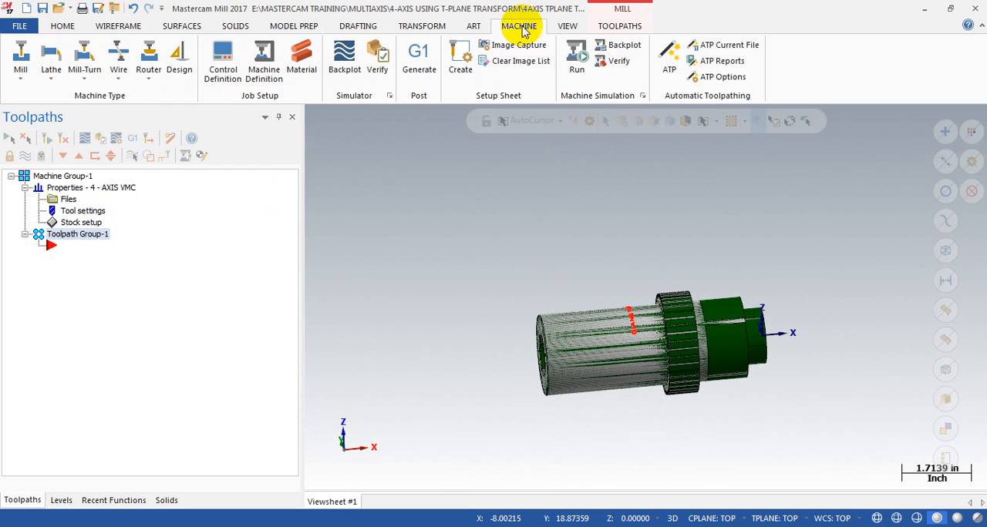
pyautogui.click(21, 71)
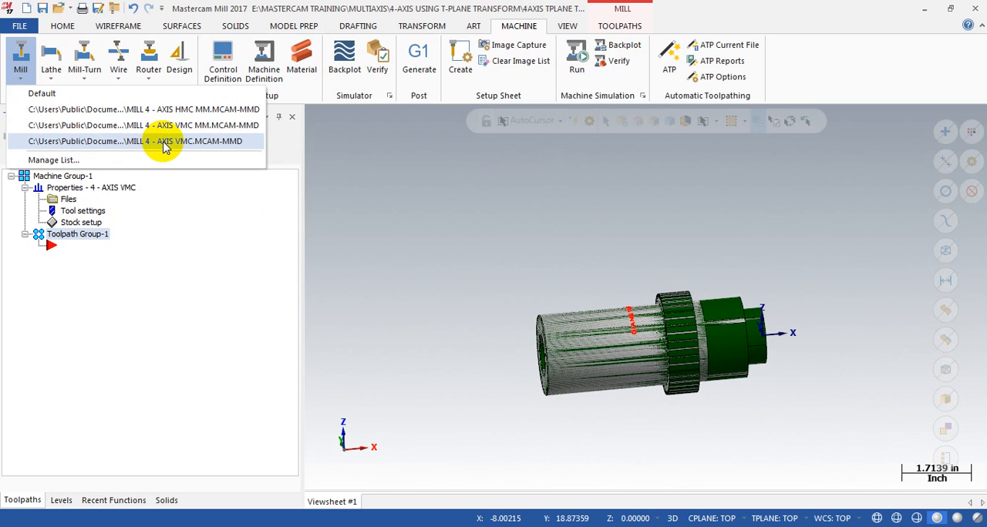
pyautogui.click(378, 199)
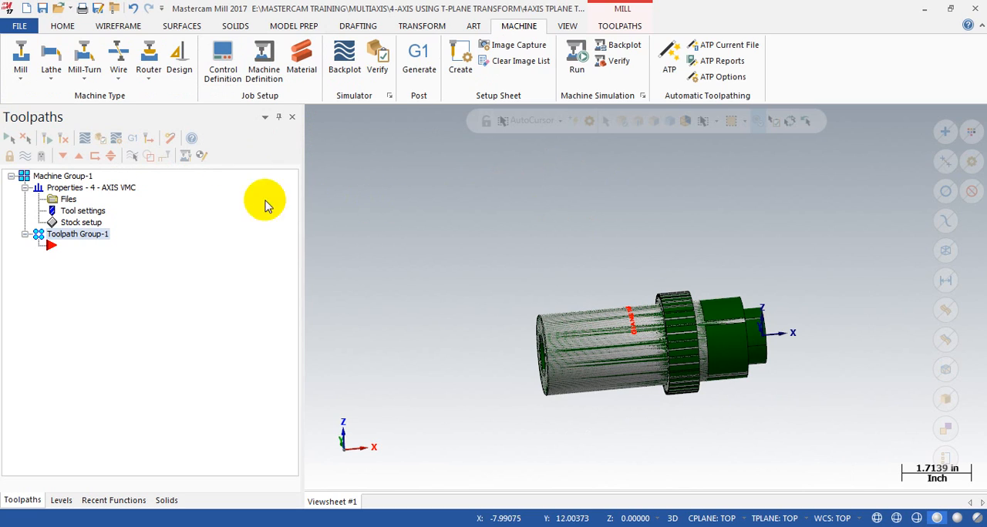
pyautogui.click(97, 189)
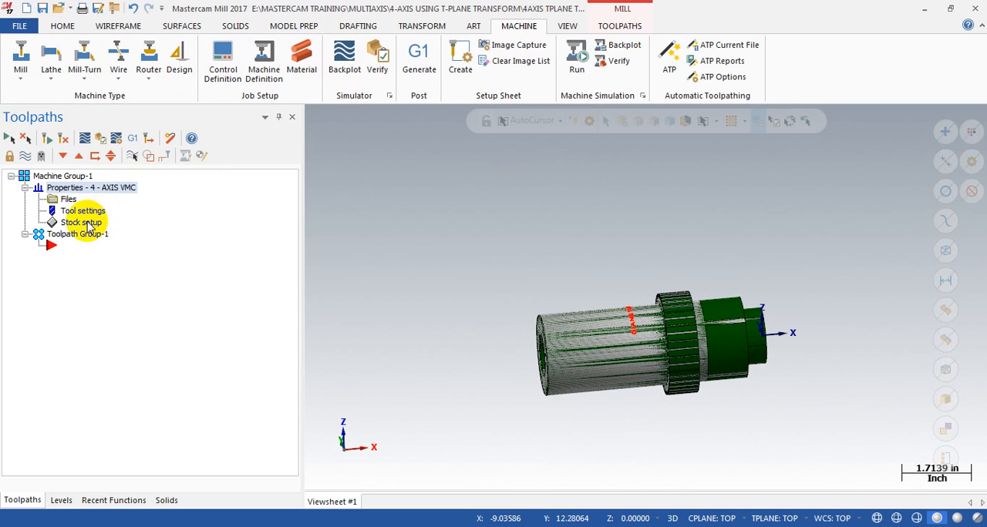
# Step: In the machine group's stock setup, set the stock shape to Solid and pick the green stock solid
pyautogui.click(81, 222)
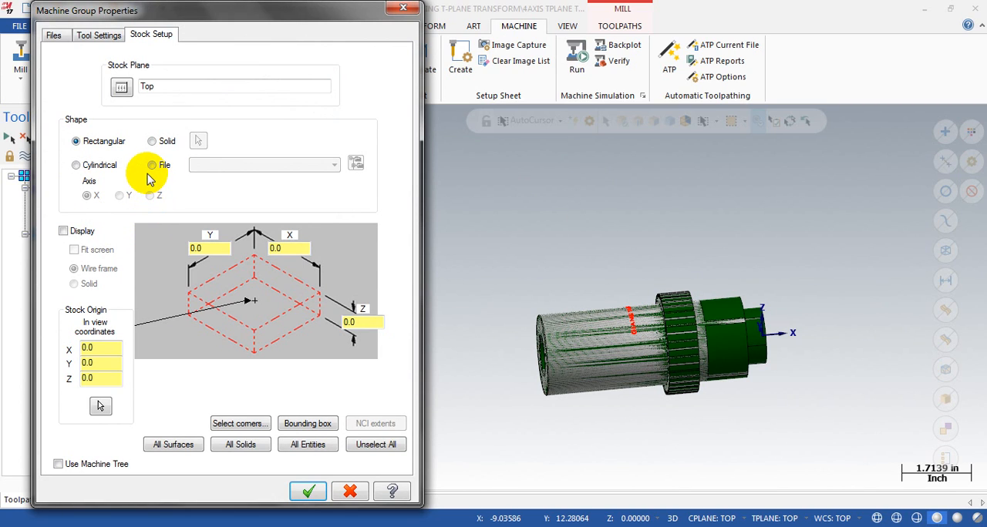
pyautogui.click(152, 141)
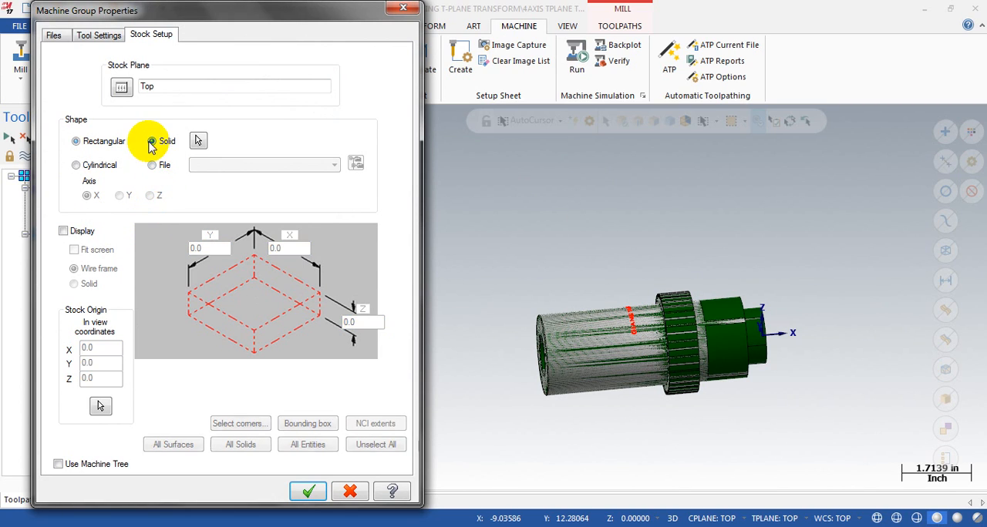
pyautogui.click(200, 142)
pyautogui.scroll(4, 714, 340)
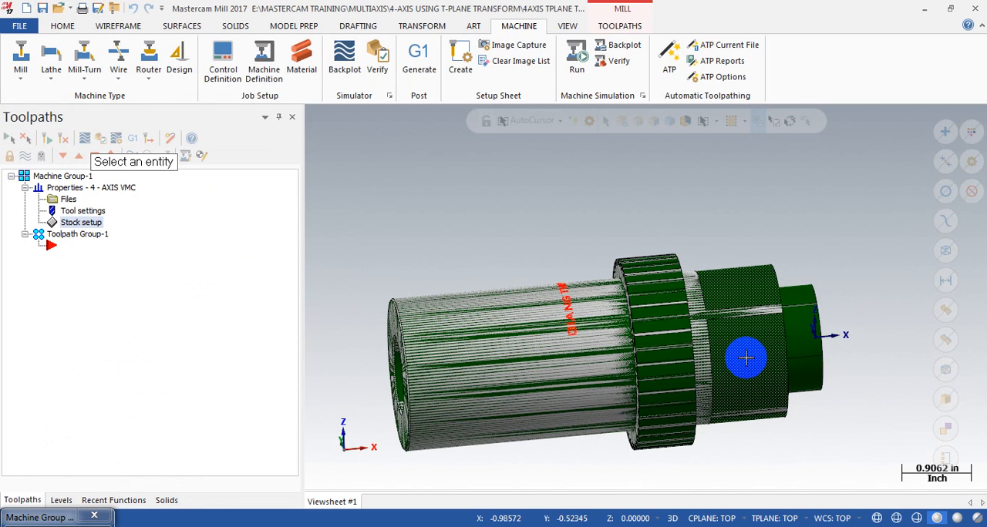
pyautogui.click(745, 357)
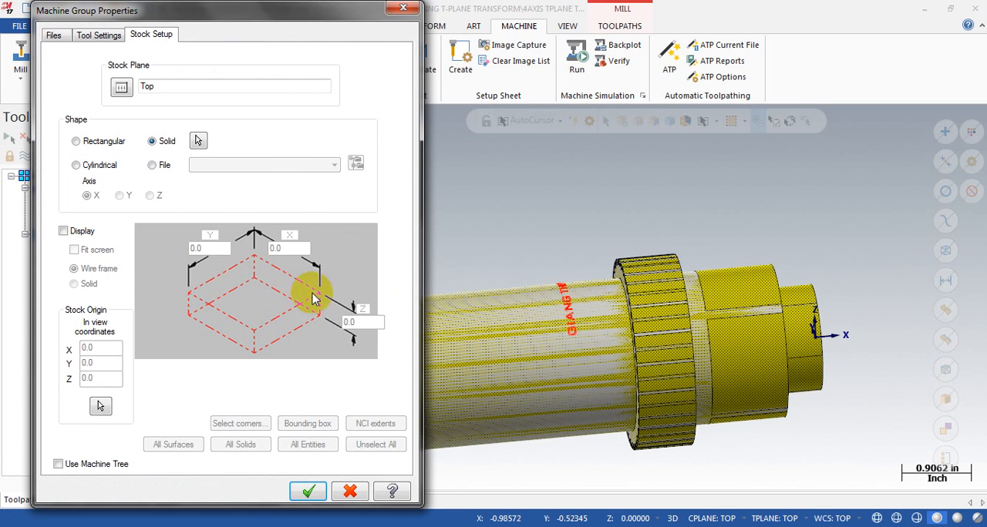
# Step: Enable stock display in Solid mode and accept the stock setup
pyautogui.click(63, 231)
pyautogui.click(87, 283)
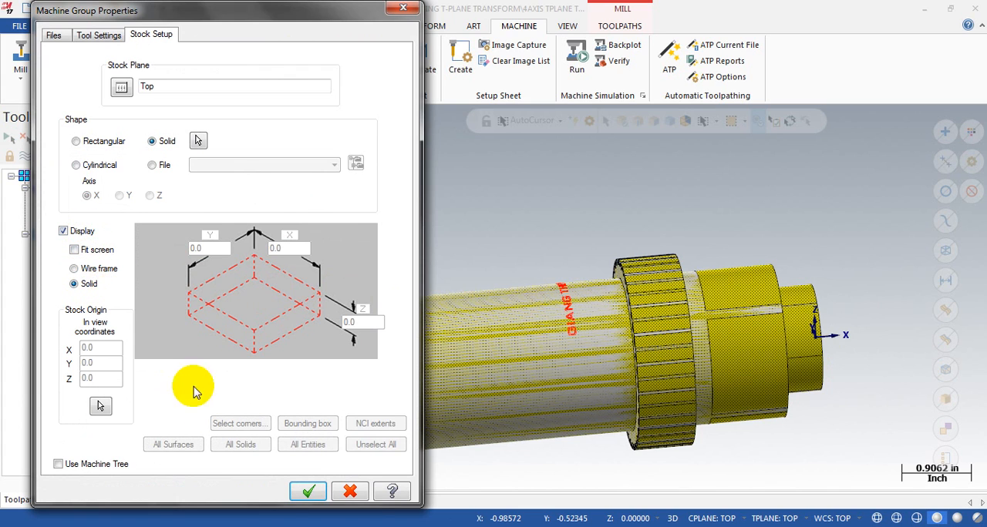
pyautogui.click(308, 492)
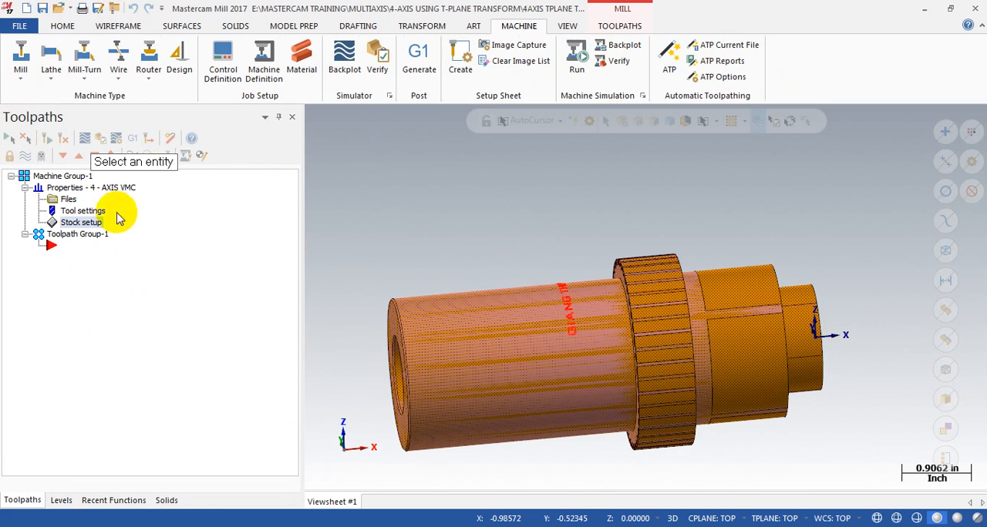
# Step: Make level 1, PART, the active level and hide level 2, STOCK
pyautogui.click(60, 499)
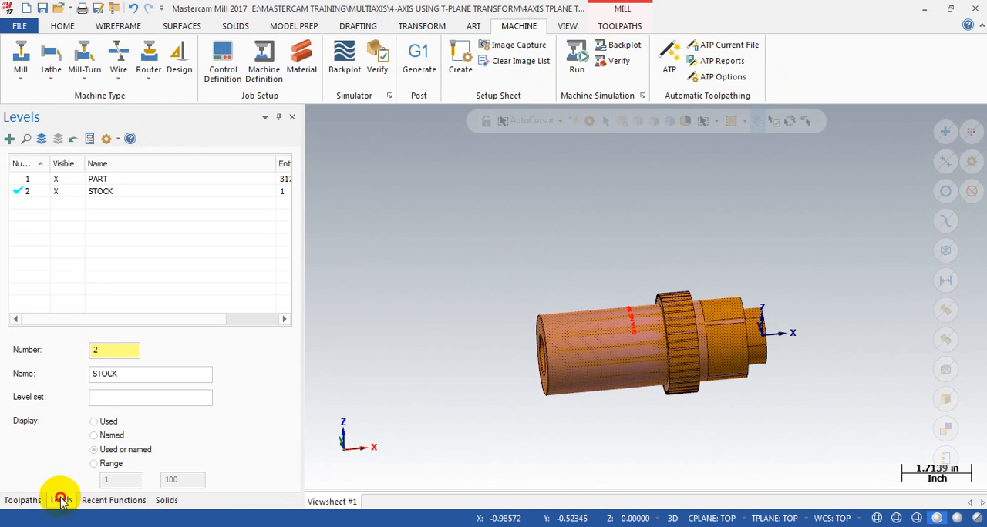
pyautogui.click(55, 192)
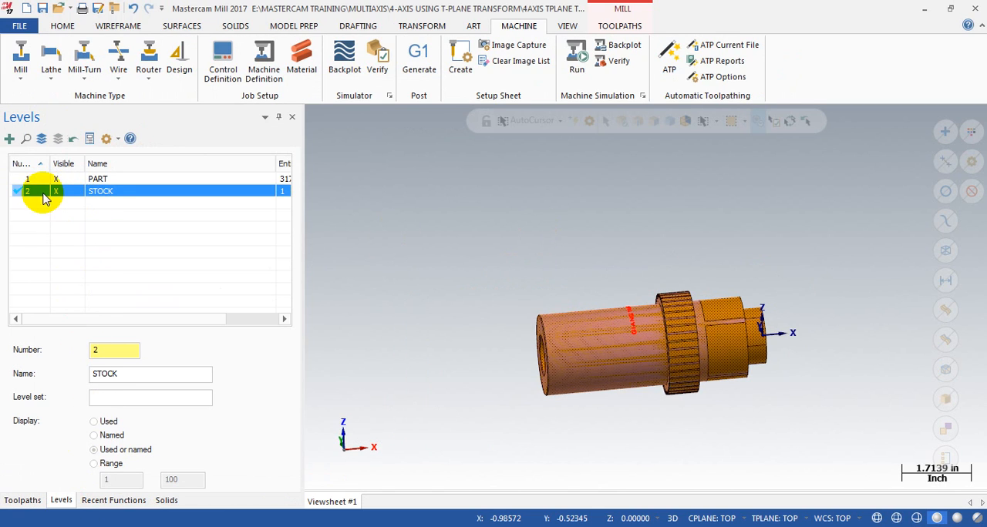
pyautogui.click(19, 178)
pyautogui.click(55, 192)
pyautogui.scroll(3, 633, 331)
pyautogui.moveTo(636, 316); pyautogui.dragTo(428, 240, button='middle')
pyautogui.scroll(2, 612, 329)
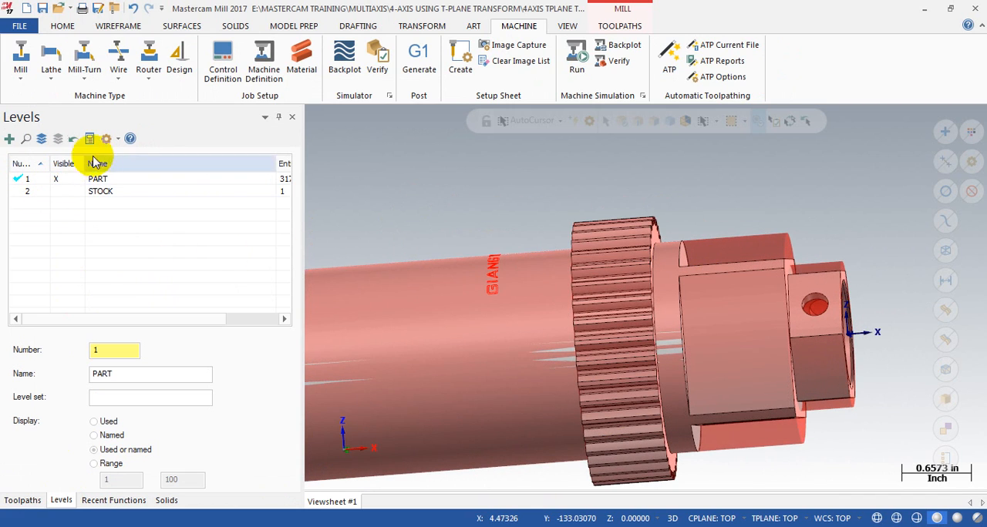
# Step: Turn off the stock display in the stock setup so only the part geometry is shown
pyautogui.click(21, 500)
pyautogui.click(66, 222)
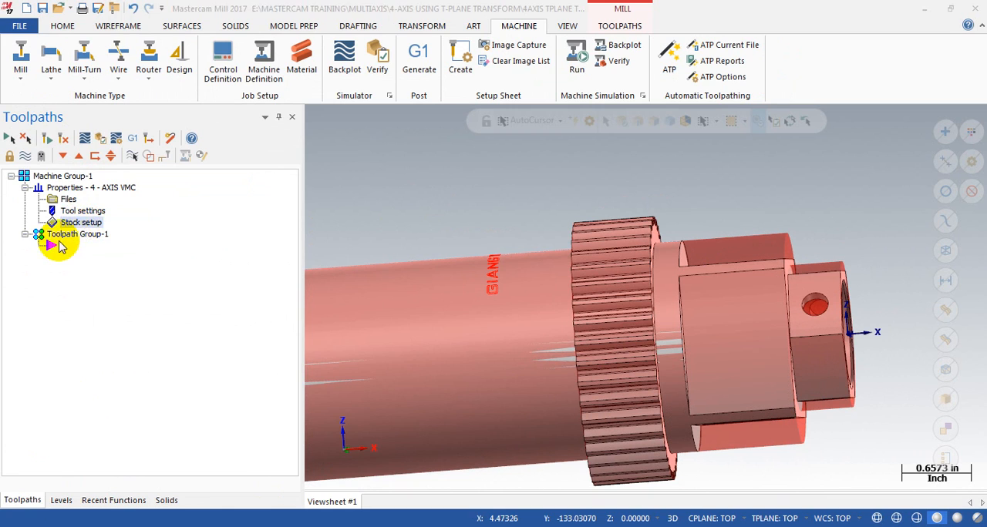
pyautogui.click(63, 231)
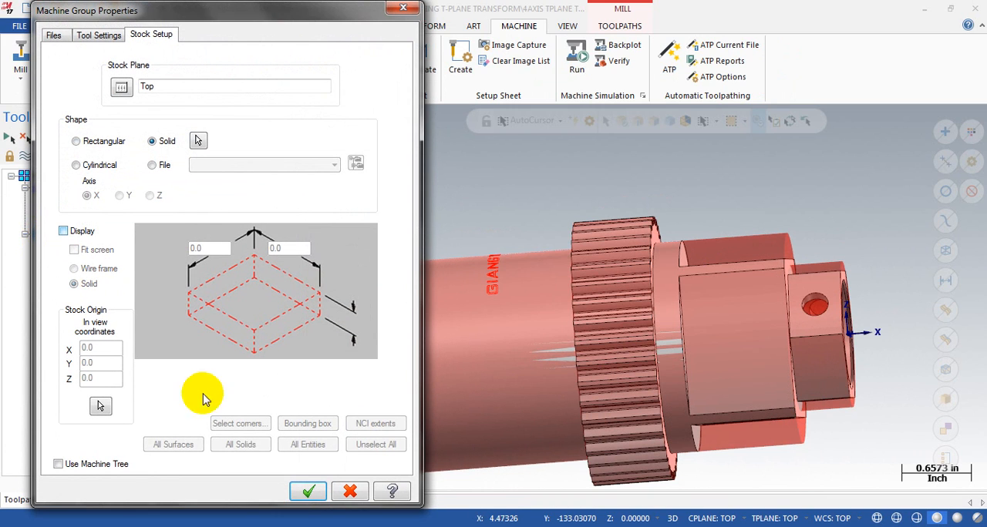
pyautogui.click(307, 491)
pyautogui.scroll(-5, 733, 201)
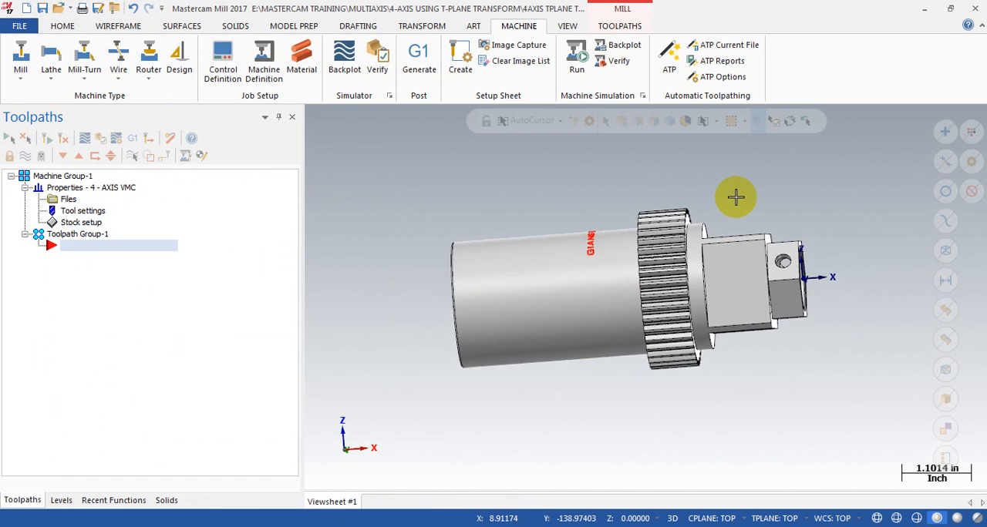
pyautogui.scroll(2, 699, 223)
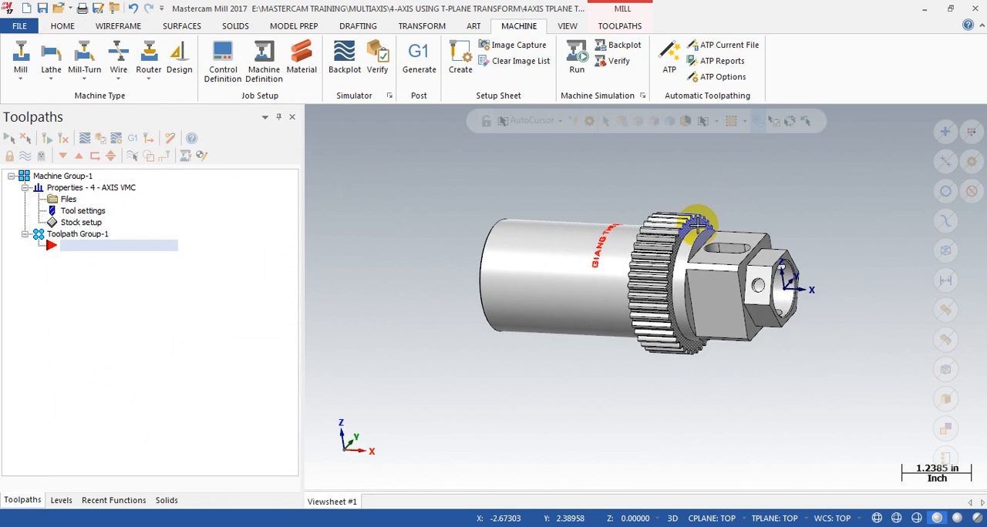
# Step: Review the machine group's tools in the Tool Manager, from the 1 inch flat endmill to the gear teeth cutter, without changing them
pyautogui.moveTo(687, 241); pyautogui.dragTo(701, 187, button='middle')
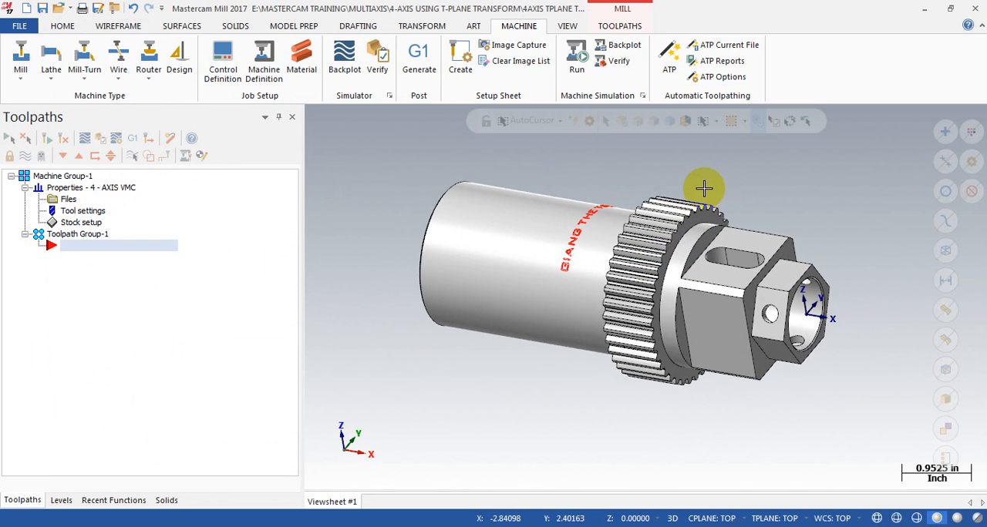
pyautogui.scroll(2, 703, 188)
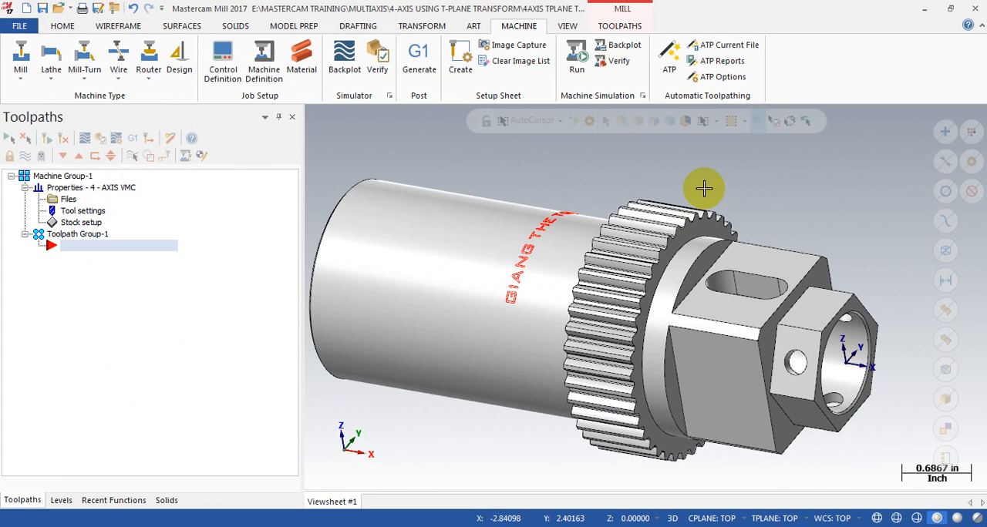
pyautogui.click(638, 29)
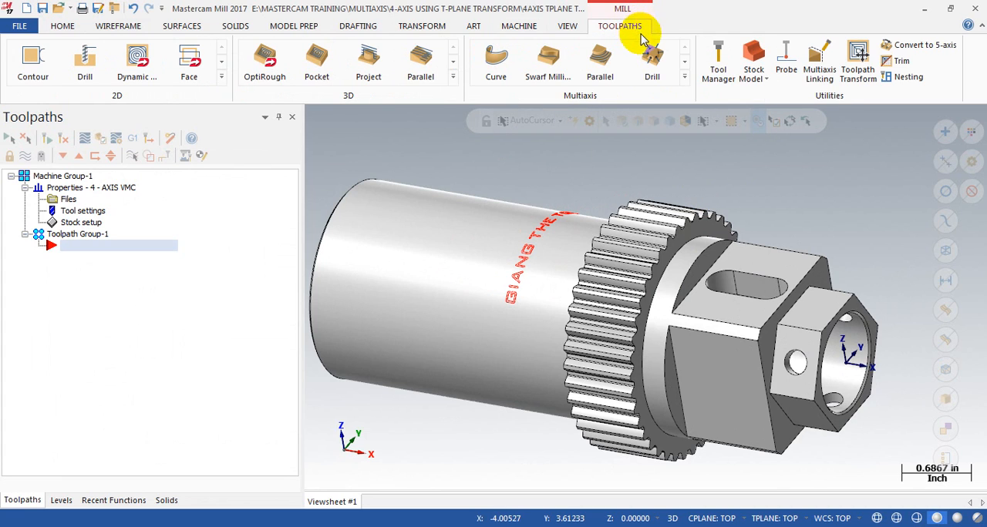
pyautogui.scroll(-1, 632, 330)
pyautogui.click(715, 52)
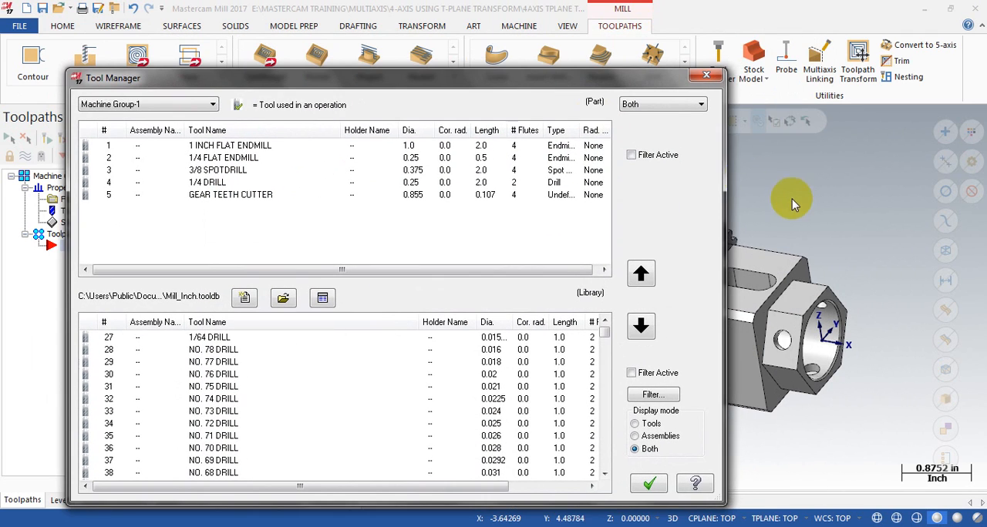
pyautogui.moveTo(723, 185); pyautogui.dragTo(711, 185)
pyautogui.moveTo(512, 88); pyautogui.dragTo(426, 68)
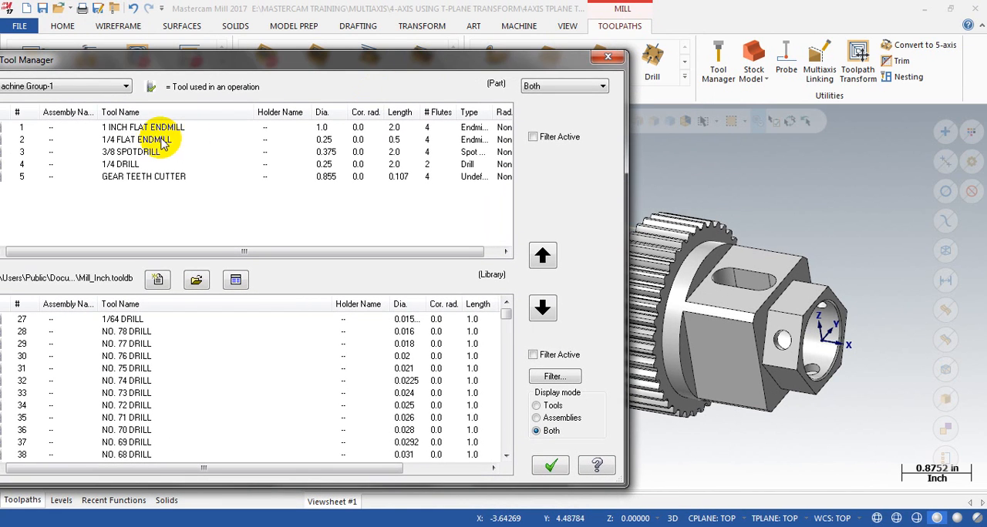
pyautogui.click(154, 127)
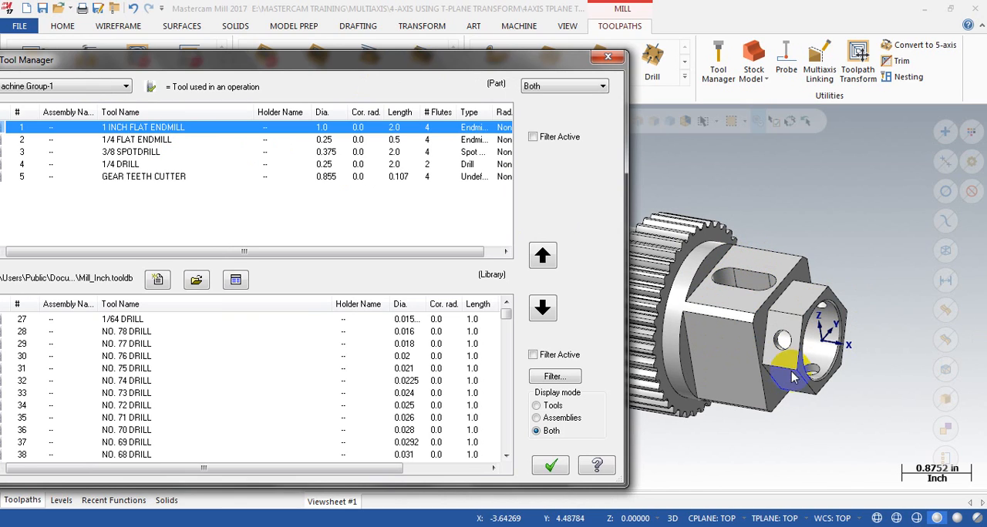
pyautogui.click(142, 141)
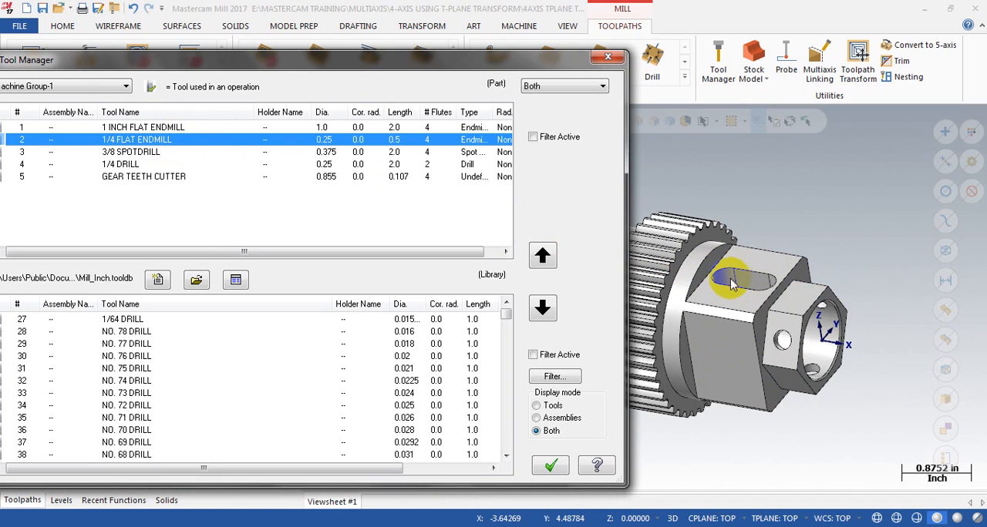
pyautogui.click(127, 154)
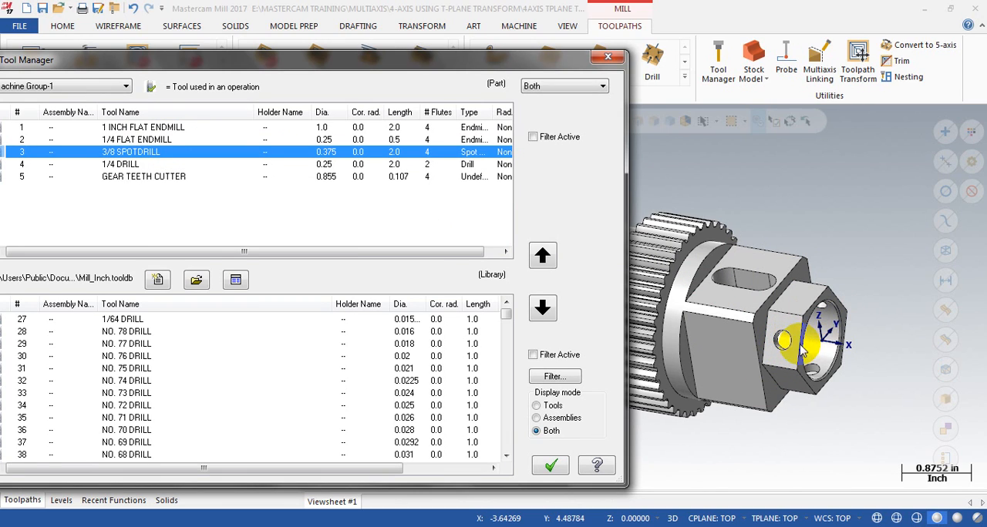
pyautogui.click(119, 164)
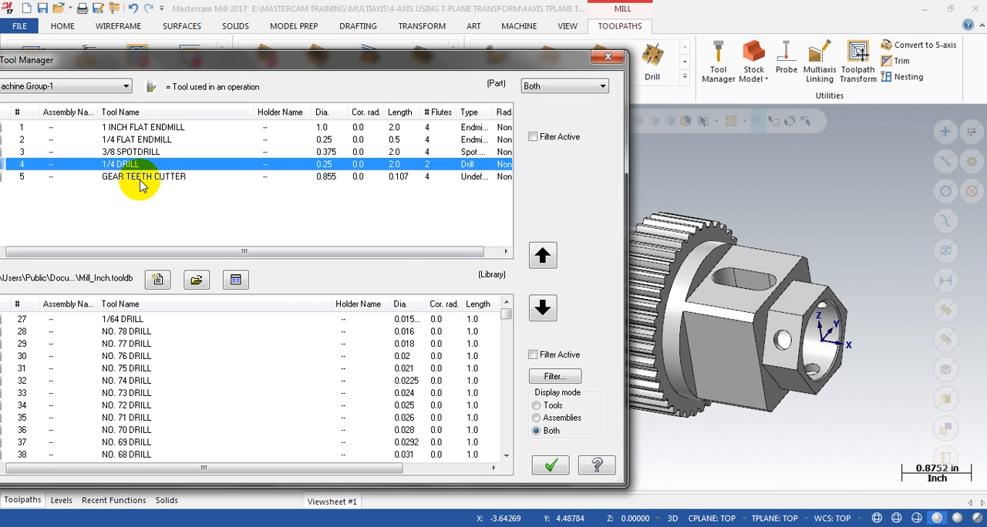
pyautogui.click(141, 183)
pyautogui.moveTo(386, 53); pyautogui.dragTo(414, 377)
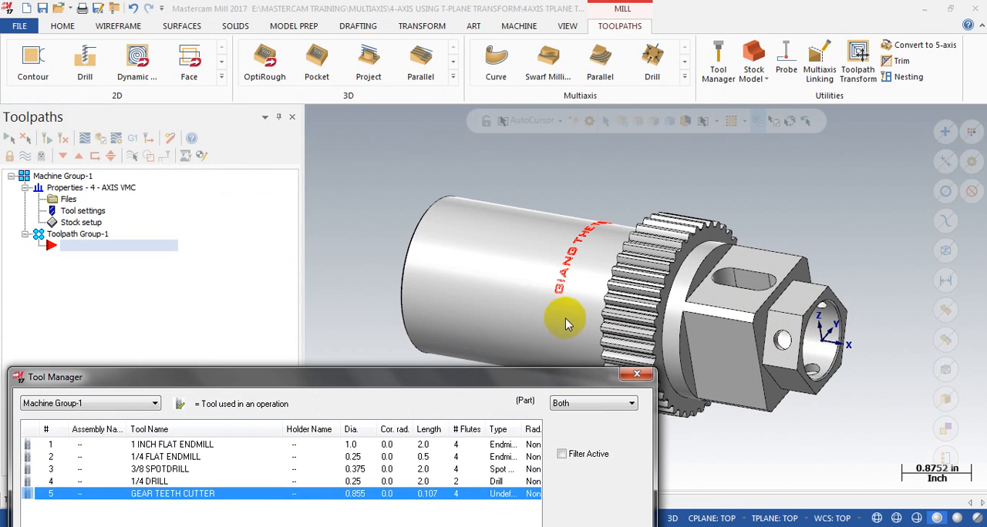
pyautogui.moveTo(536, 380); pyautogui.dragTo(580, 116)
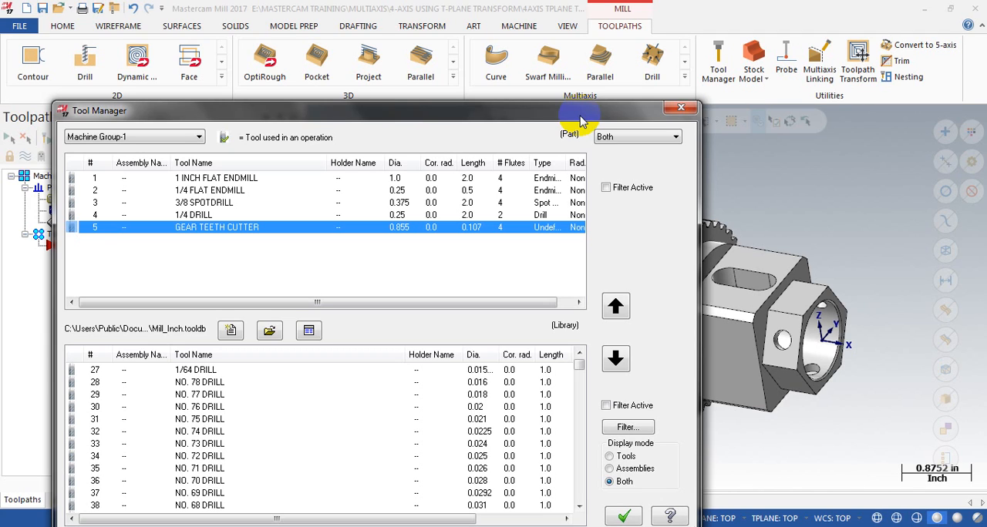
pyautogui.moveTo(582, 122); pyautogui.dragTo(597, 75)
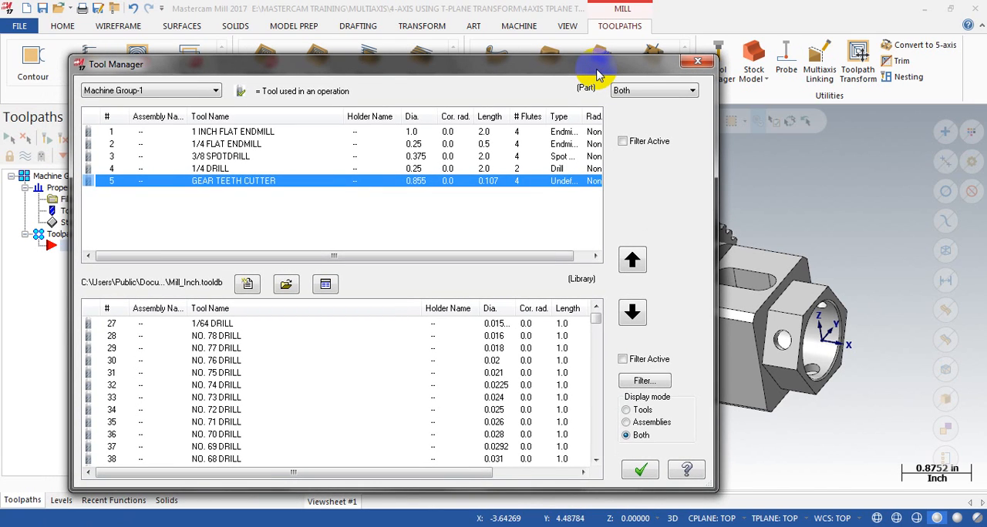
pyautogui.click(694, 61)
# Step: Examine the shaft part from the top and at several angles, covering the engraved text, gear teeth, slot, flats and cross-holes
pyautogui.scroll(-2, 728, 166)
pyautogui.moveTo(676, 291)
pyautogui.mouseDown(button='middle')
pyautogui.moveTo(685, 281)
pyautogui.moveTo(679, 288)
pyautogui.mouseUp(button='middle')
pyautogui.click(465, 277)
pyautogui.click(393, 255)
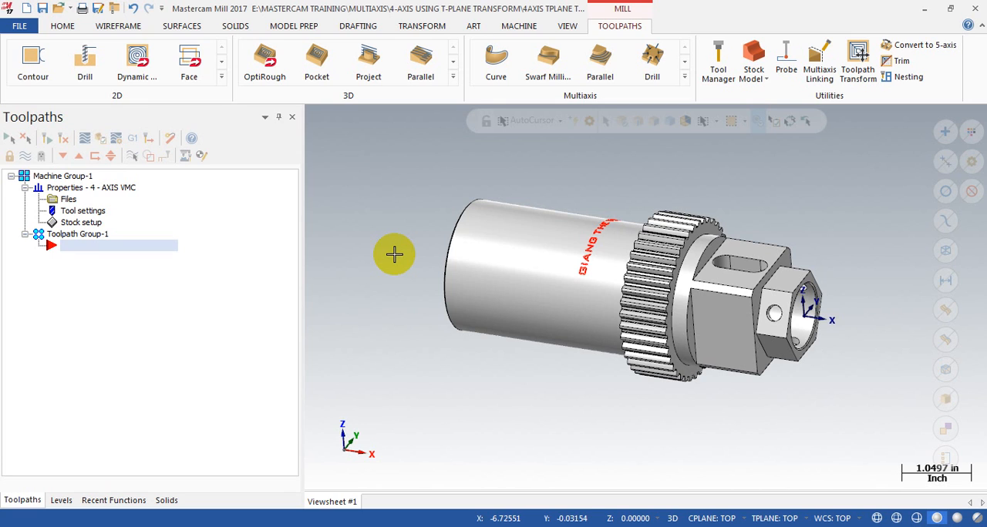
pyautogui.hotkey('alt', '1')
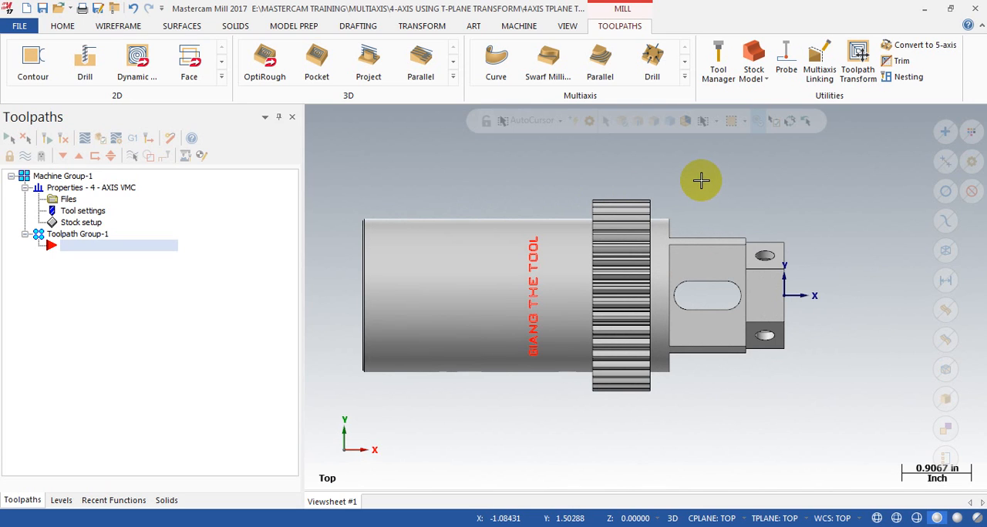
pyautogui.moveTo(700, 181); pyautogui.dragTo(656, 193, button='middle')
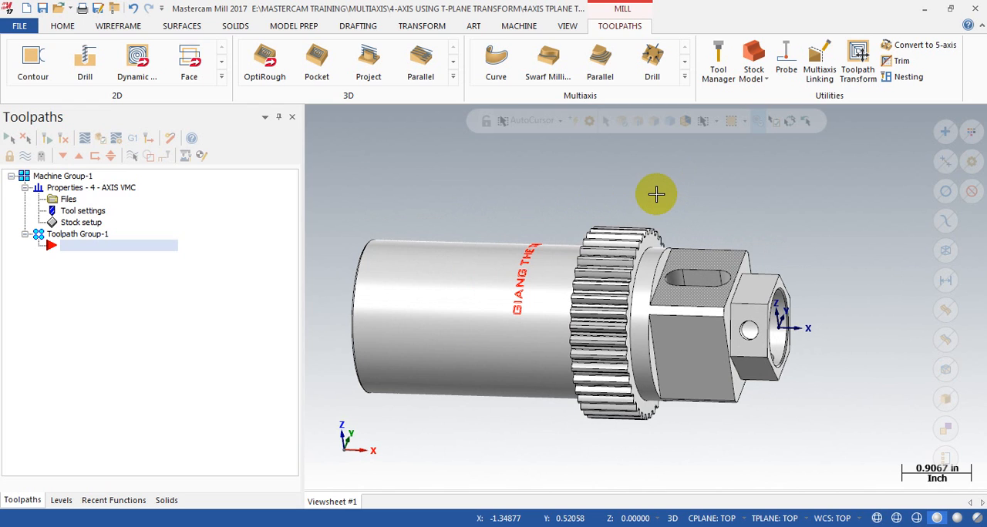
pyautogui.scroll(3, 639, 319)
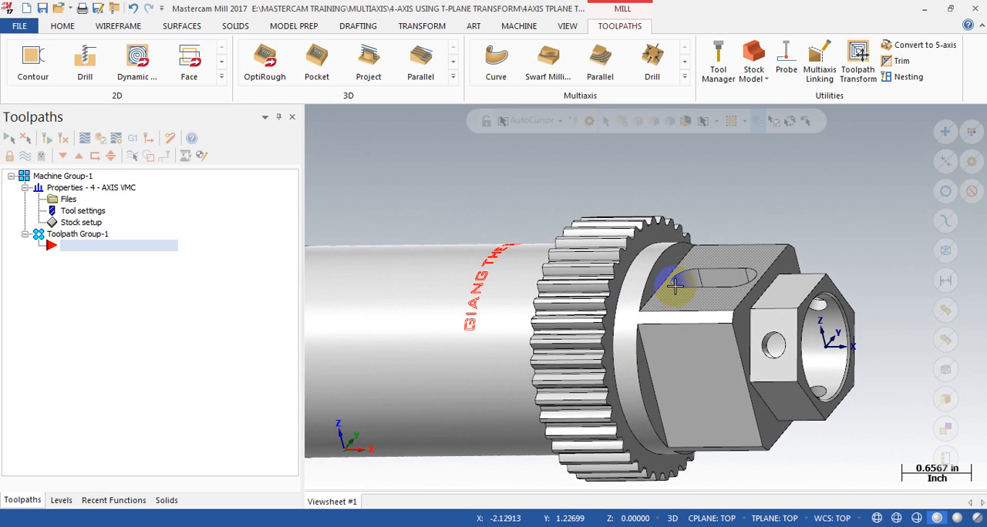
pyautogui.moveTo(684, 299); pyautogui.dragTo(713, 260, button='middle')
pyautogui.scroll(-3, 714, 221)
pyautogui.moveTo(801, 278)
pyautogui.mouseDown(button='middle')
pyautogui.moveTo(794, 257)
pyautogui.moveTo(811, 220)
pyautogui.moveTo(820, 225)
pyautogui.moveTo(786, 266)
pyautogui.mouseUp(button='middle')
pyautogui.scroll(4, 695, 249)
pyautogui.scroll(-3, 667, 239)
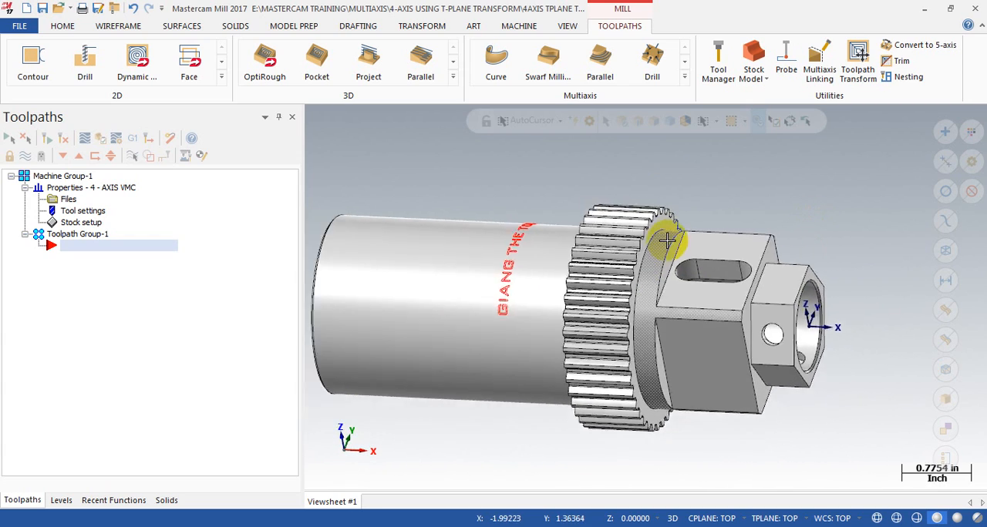
pyautogui.scroll(4, 808, 293)
pyautogui.moveTo(776, 286); pyautogui.dragTo(775, 255, button='middle')
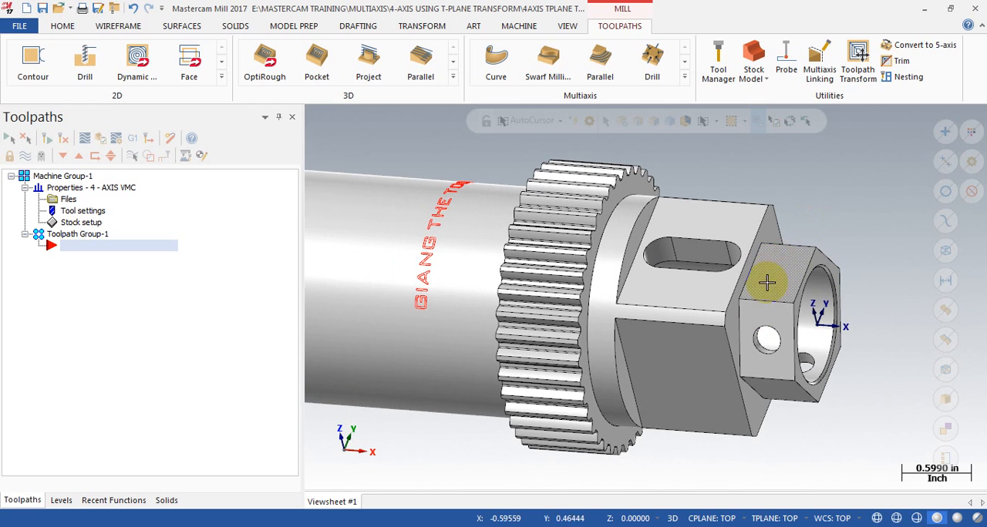
pyautogui.moveTo(777, 292); pyautogui.dragTo(363, 228, button='middle')
pyautogui.scroll(-1, 793, 239)
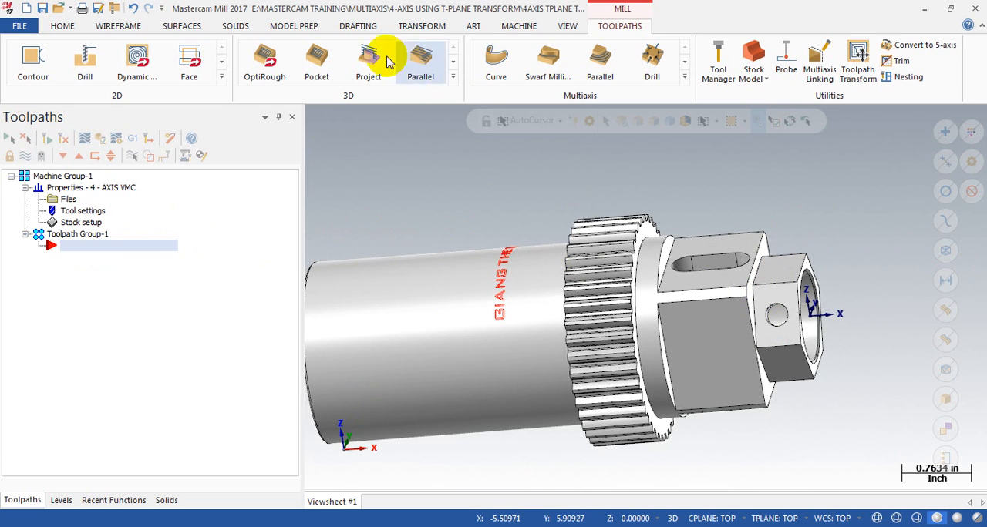
# Step: Start a 2D Contour toolpath and accept 4AXIS TPLANE TRANSFROM as the NC name
pyautogui.click(221, 77)
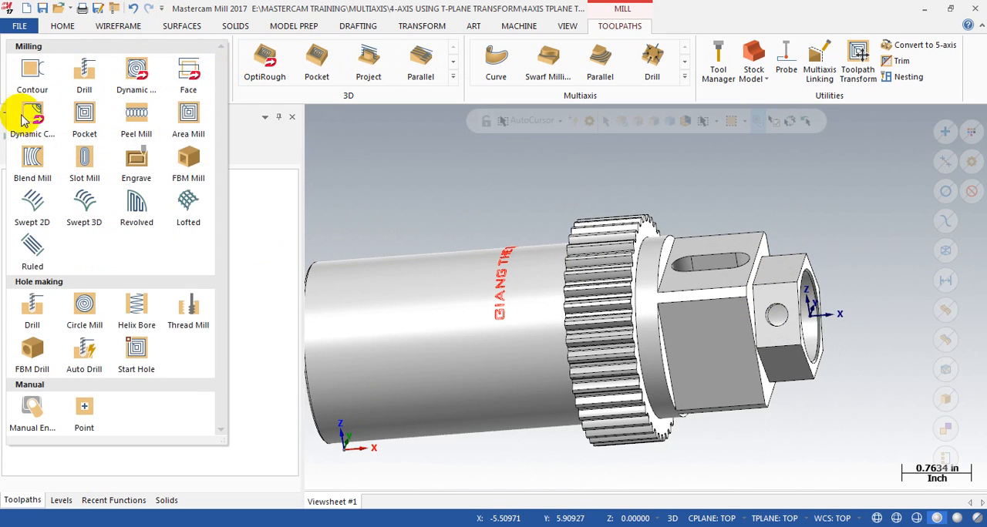
pyautogui.click(33, 77)
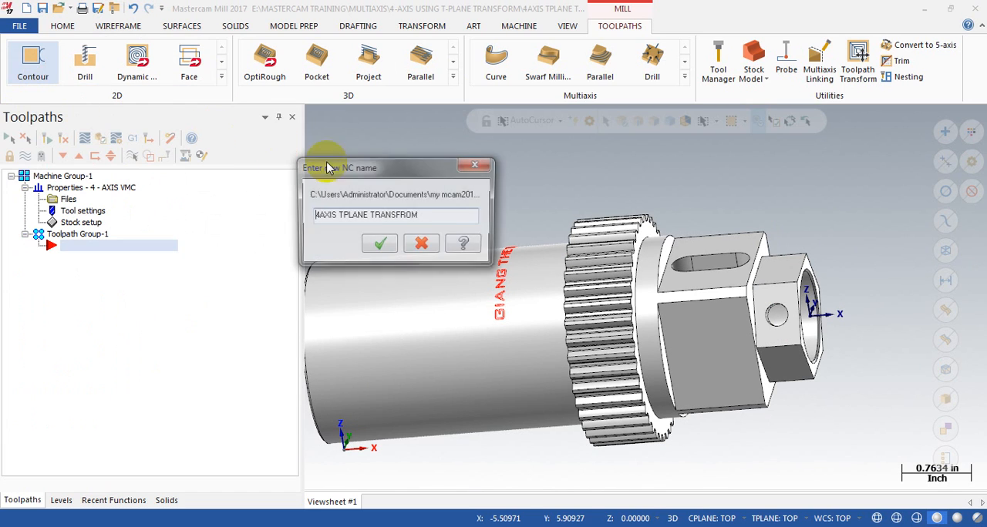
pyautogui.click(378, 245)
# Step: Using solid edge chaining, select the inner edge of the hex end's upper flat, next to the slotted section, as the contour chain
pyautogui.scroll(2, 720, 227)
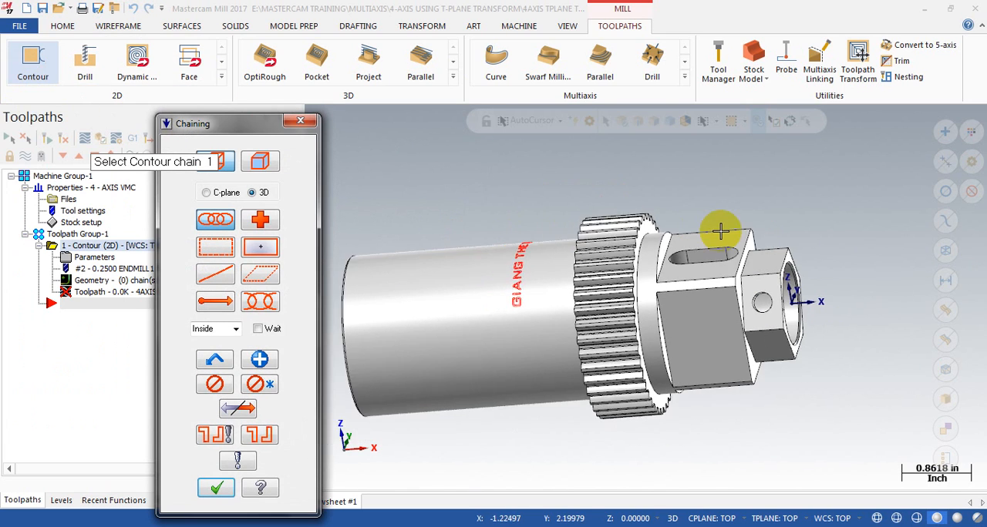
pyautogui.moveTo(743, 275); pyautogui.dragTo(733, 293, button='middle')
pyautogui.scroll(-4, 735, 293)
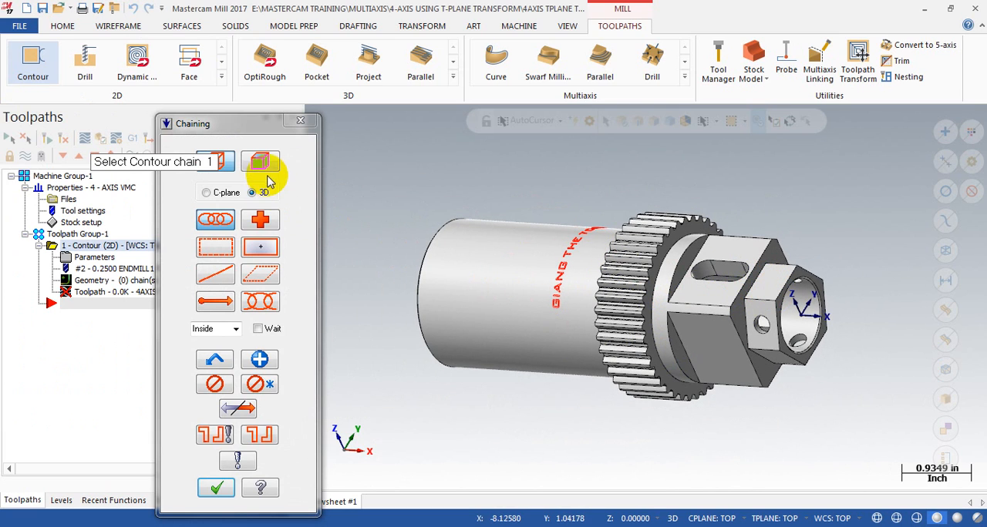
pyautogui.click(266, 167)
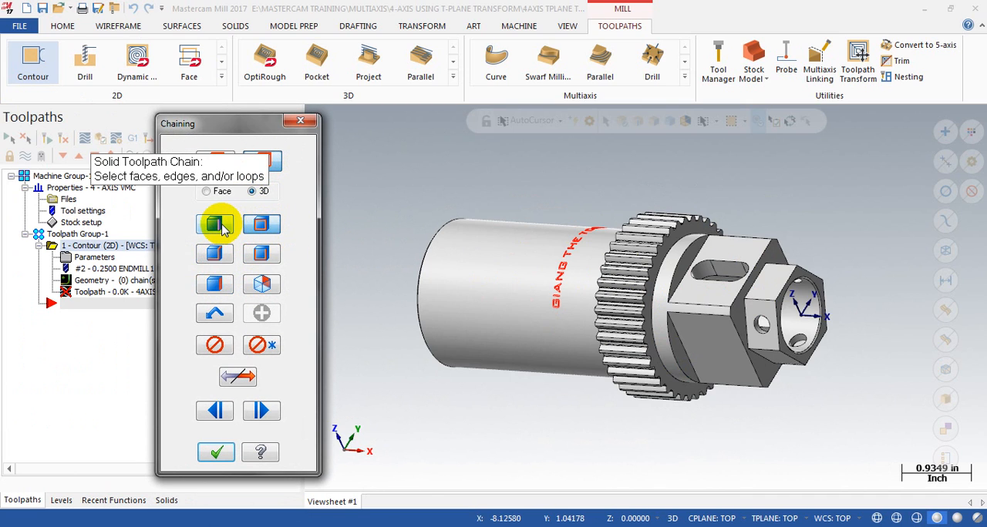
pyautogui.scroll(5, 760, 275)
pyautogui.click(709, 210)
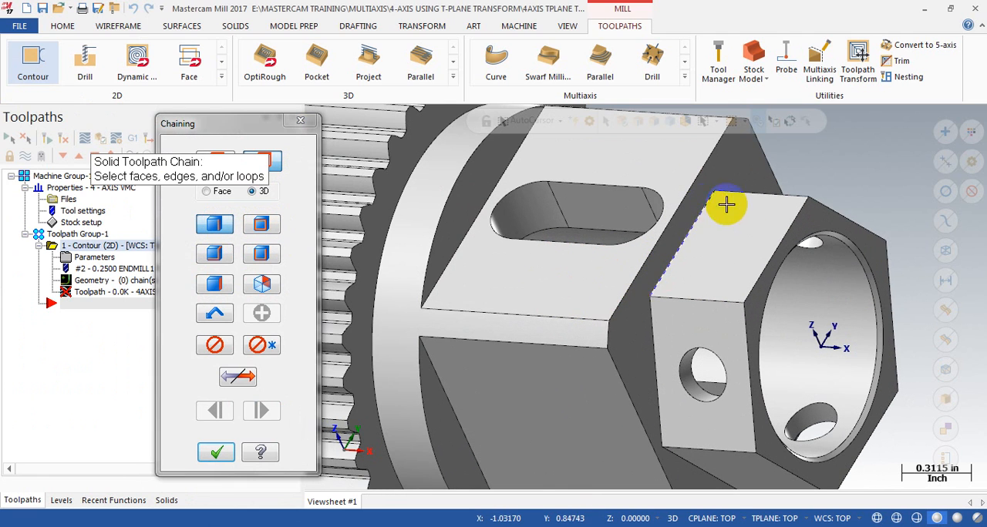
pyautogui.scroll(-4, 771, 221)
pyautogui.click(218, 452)
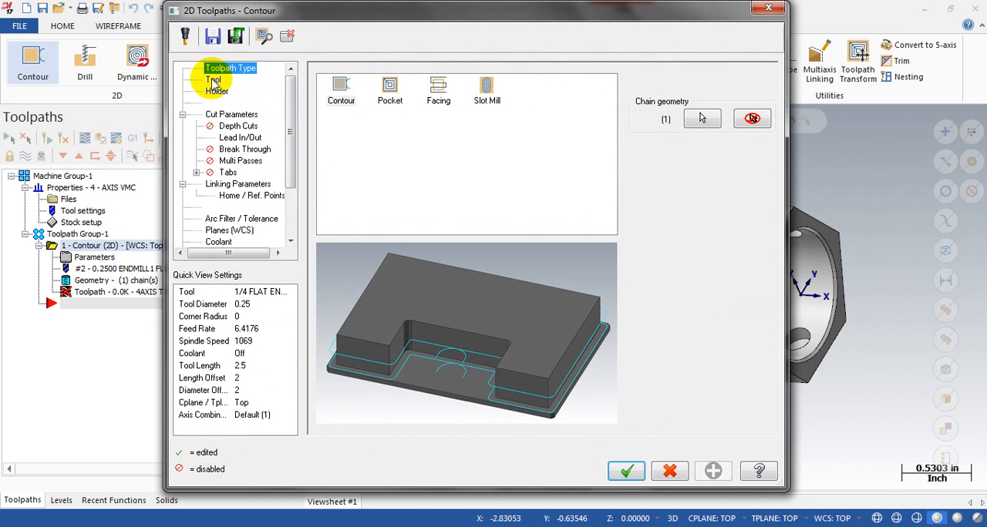
# Step: Choose the 1 INCH FLAT ENDMILL as the contour tool, keeping its default spindle speed and feed rate
pyautogui.click(214, 81)
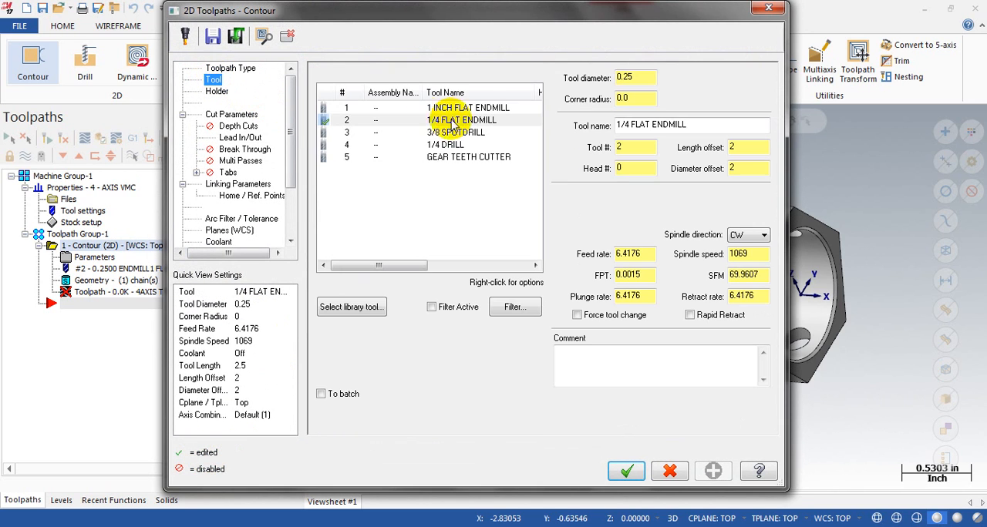
pyautogui.click(459, 108)
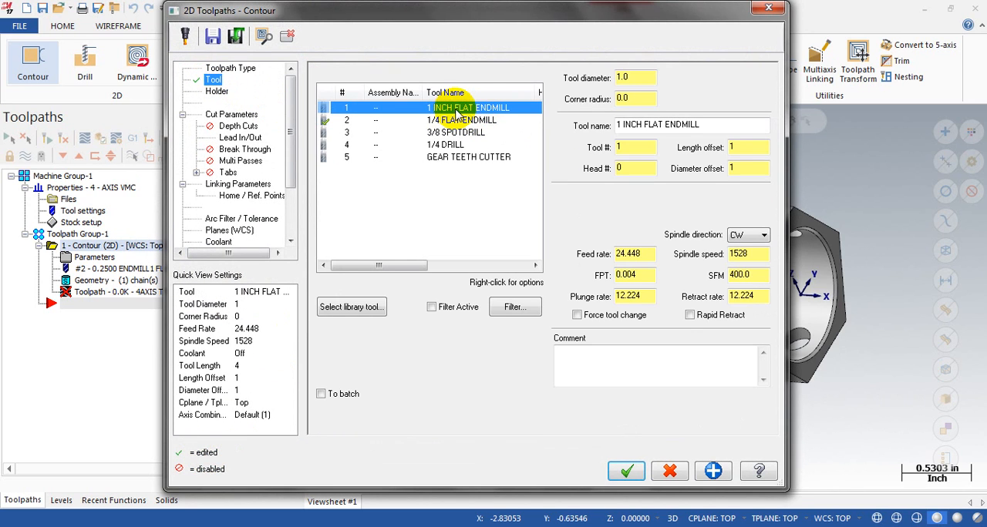
pyautogui.click(747, 253)
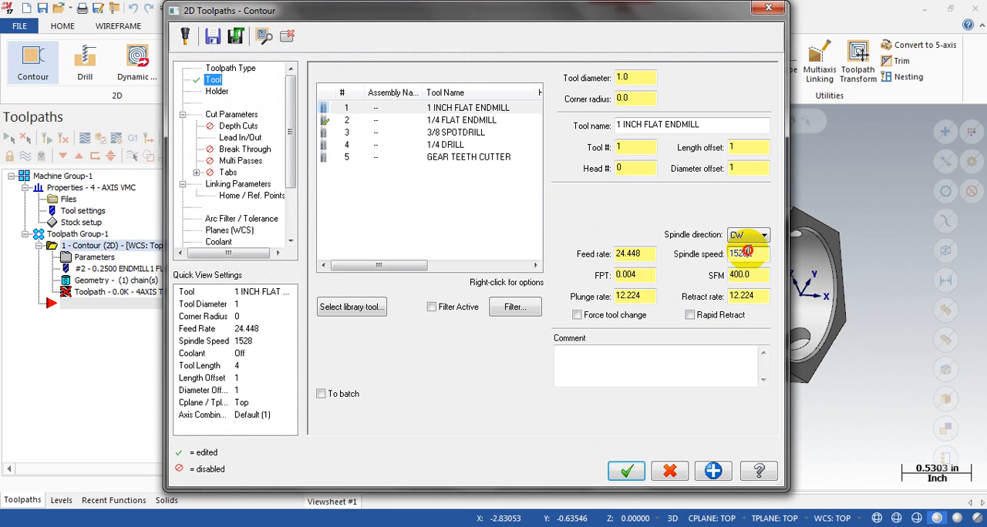
pyautogui.click(629, 253)
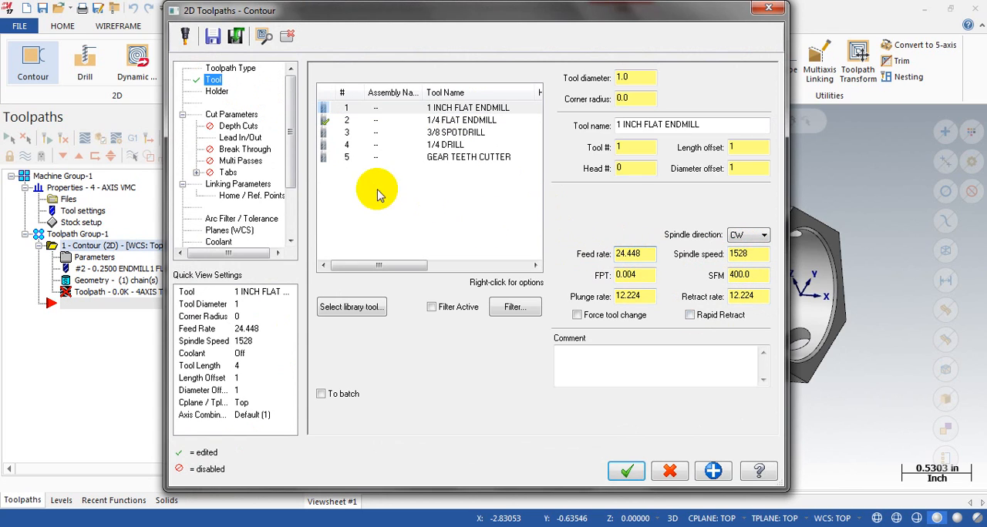
# Step: Try the Ramp contour type in the contour's cut parameters and set the type back to 2D
pyautogui.click(232, 114)
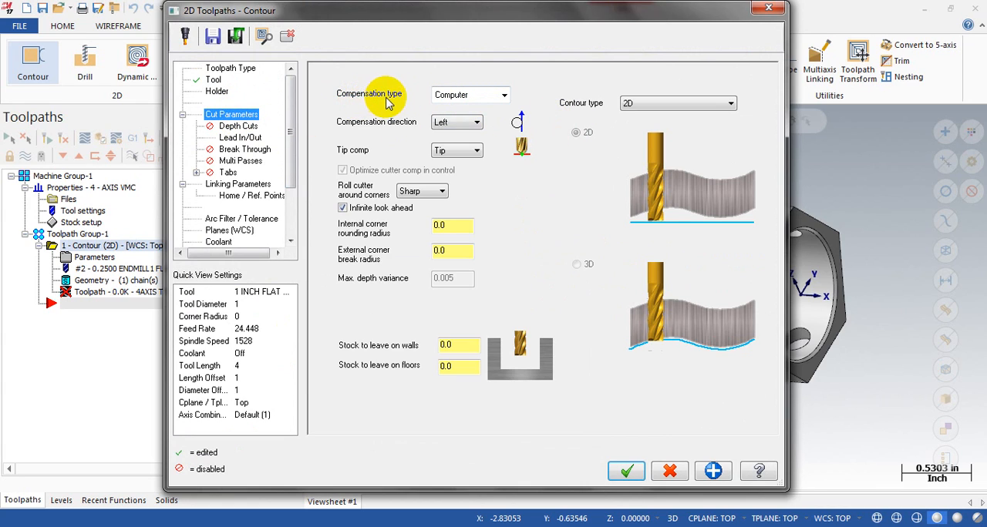
pyautogui.click(687, 103)
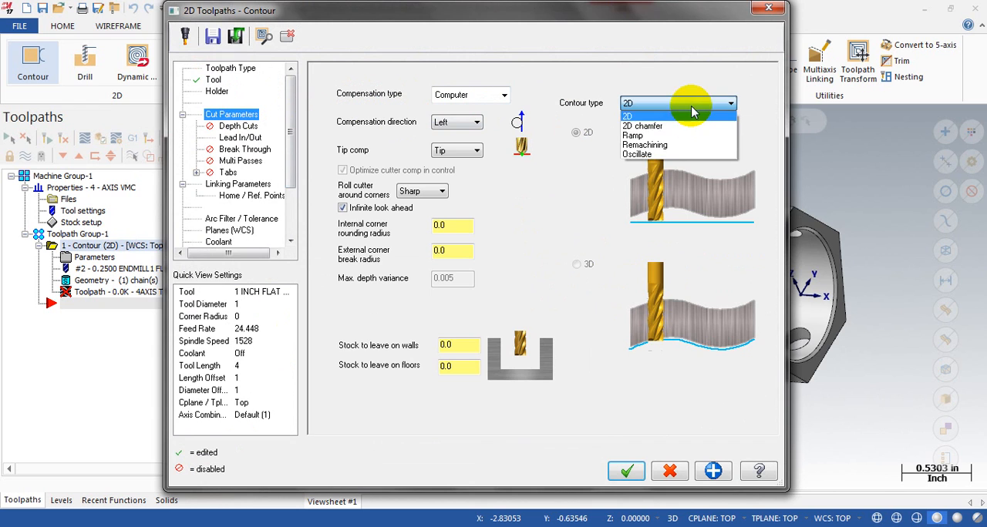
pyautogui.click(634, 136)
pyautogui.moveTo(678, 17); pyautogui.dragTo(645, 21)
pyautogui.click(601, 108)
pyautogui.click(605, 122)
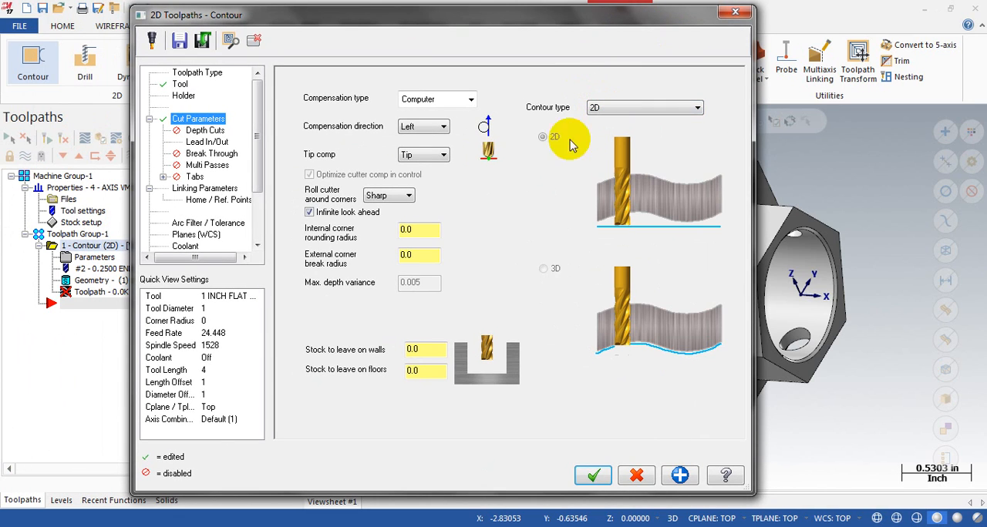
# Step: Set the contour's lead-in arc radius to 0 and tangent line length to 0.5, with the same values for the lead-out
pyautogui.click(204, 131)
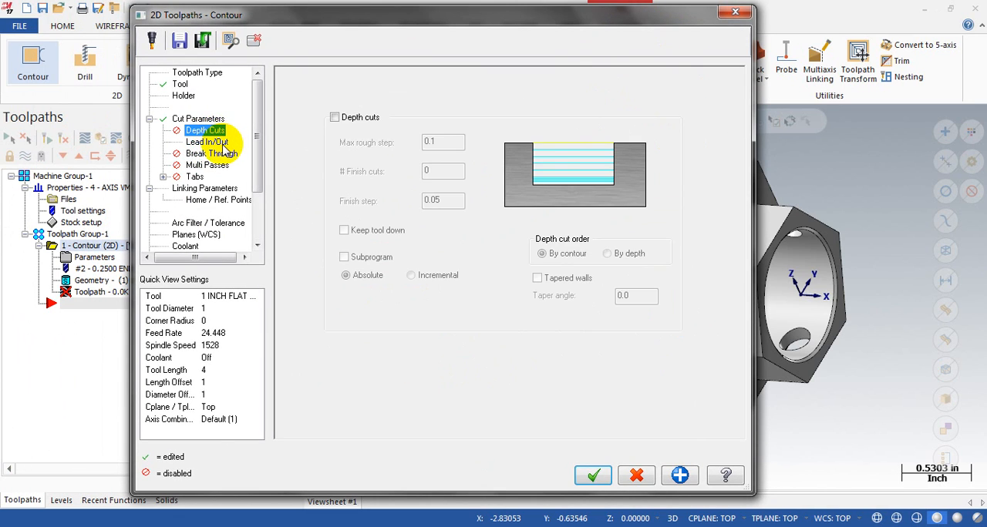
pyautogui.click(206, 142)
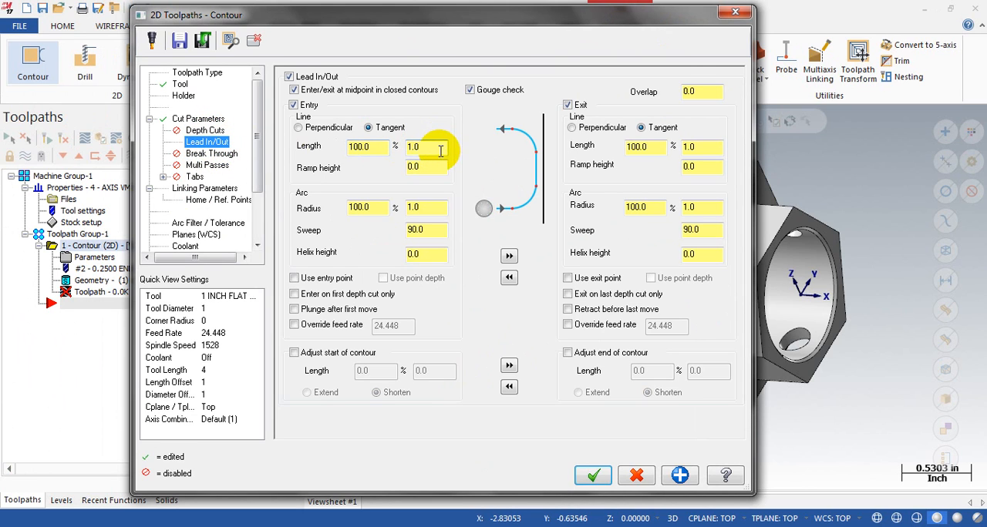
pyautogui.click(439, 211)
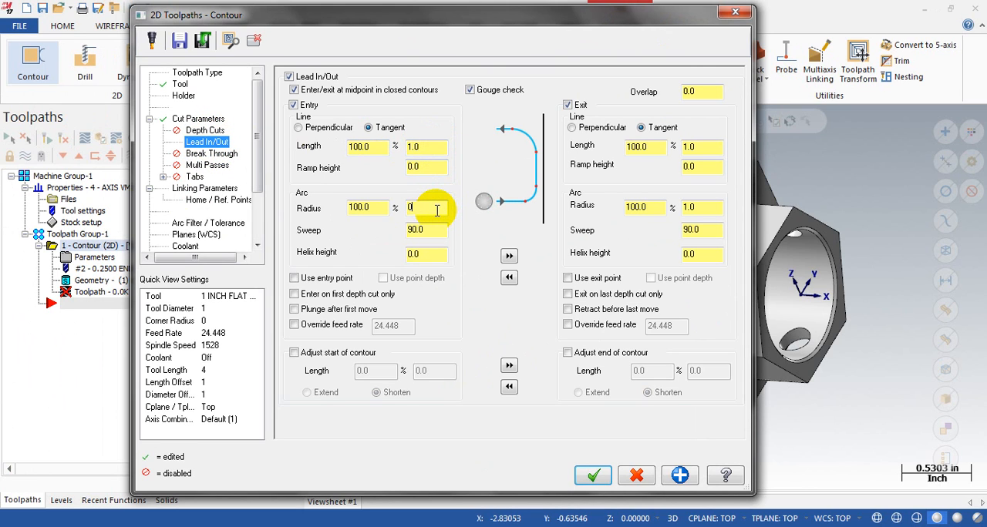
pyautogui.write('0')
pyautogui.click(509, 255)
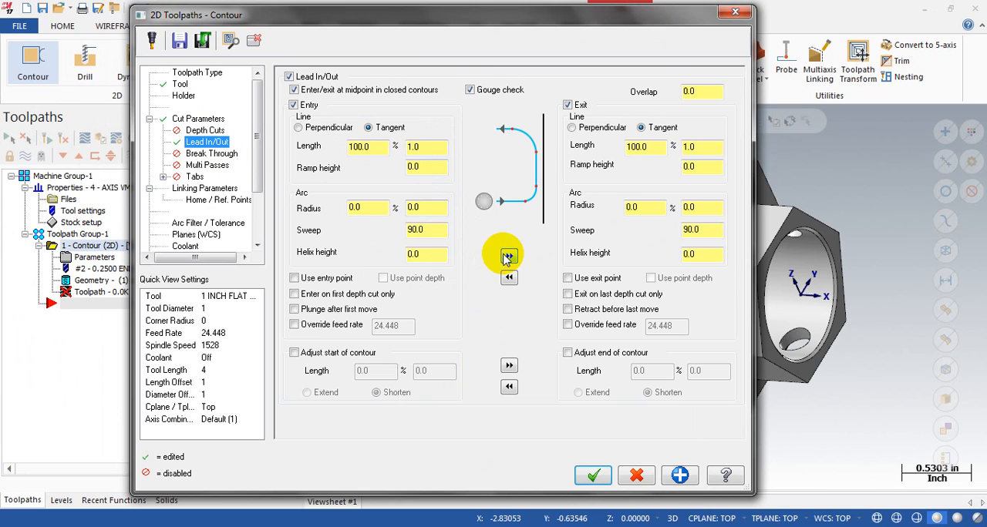
pyautogui.click(424, 146)
pyautogui.write('0.5')
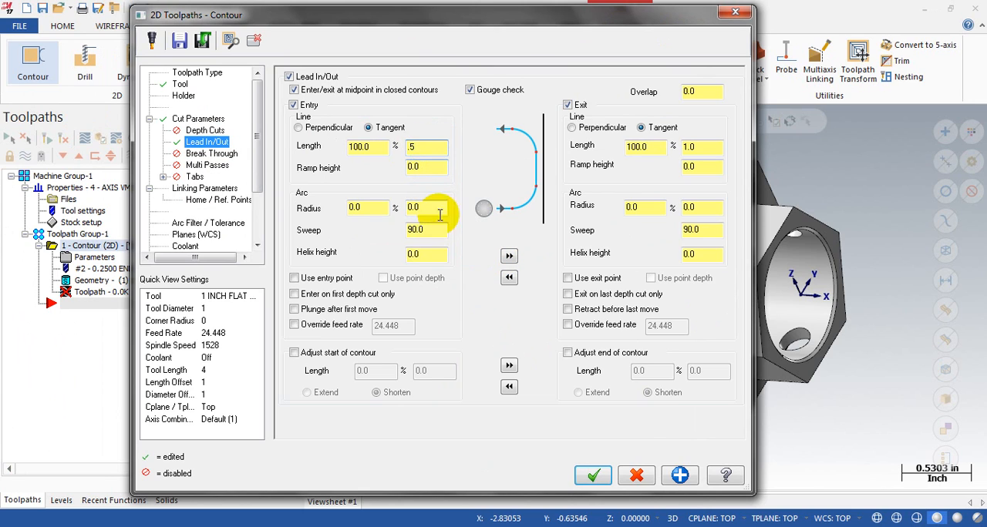
pyautogui.click(508, 255)
# Step: Set the contour's incremental depth in the linking parameters from the midpoint of the chained edge on the hex end's upper flat
pyautogui.click(194, 177)
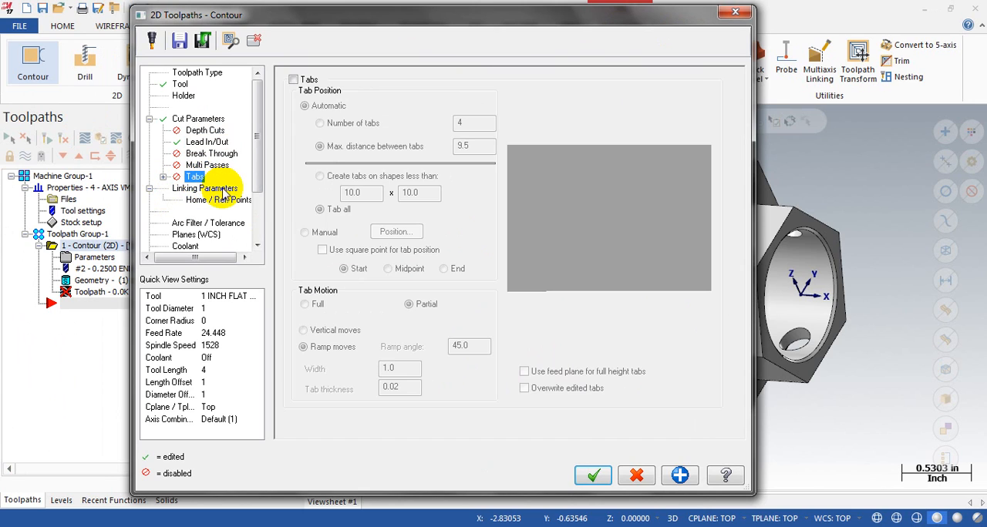
pyautogui.click(210, 190)
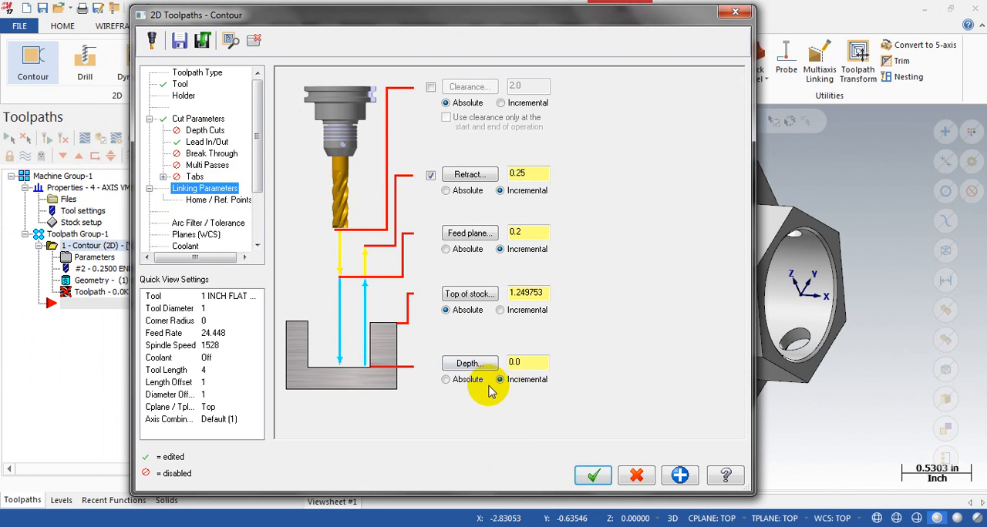
pyautogui.click(469, 363)
pyautogui.scroll(2, 709, 239)
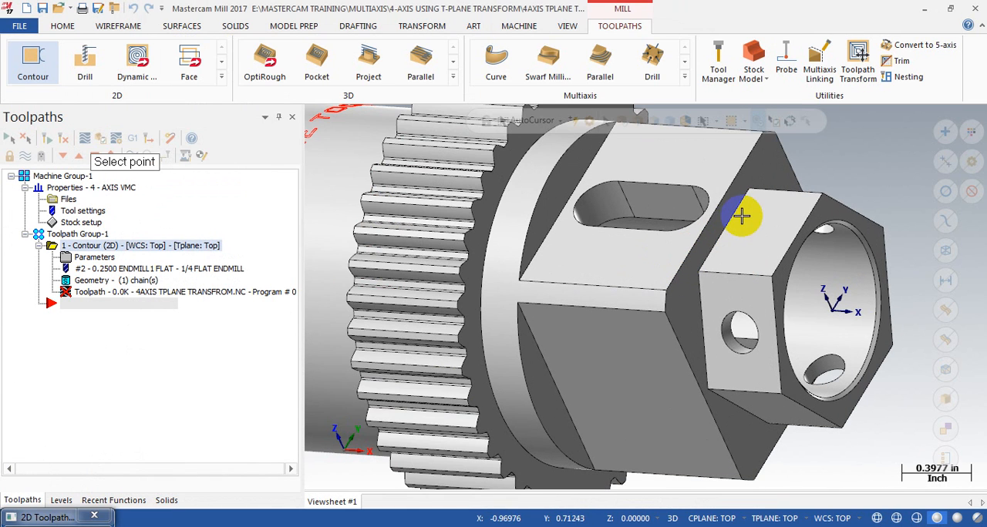
pyautogui.click(729, 231)
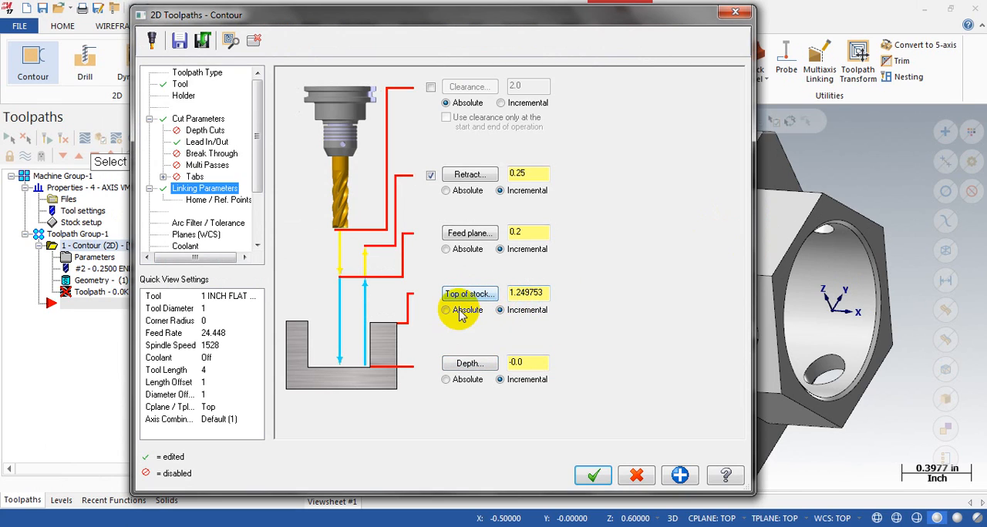
# Step: Enable an absolute clearance height of 5 and generate the contour toolpath
pyautogui.click(527, 291)
pyautogui.click(518, 228)
pyautogui.click(521, 175)
pyautogui.click(430, 87)
pyautogui.click(512, 102)
pyautogui.click(446, 102)
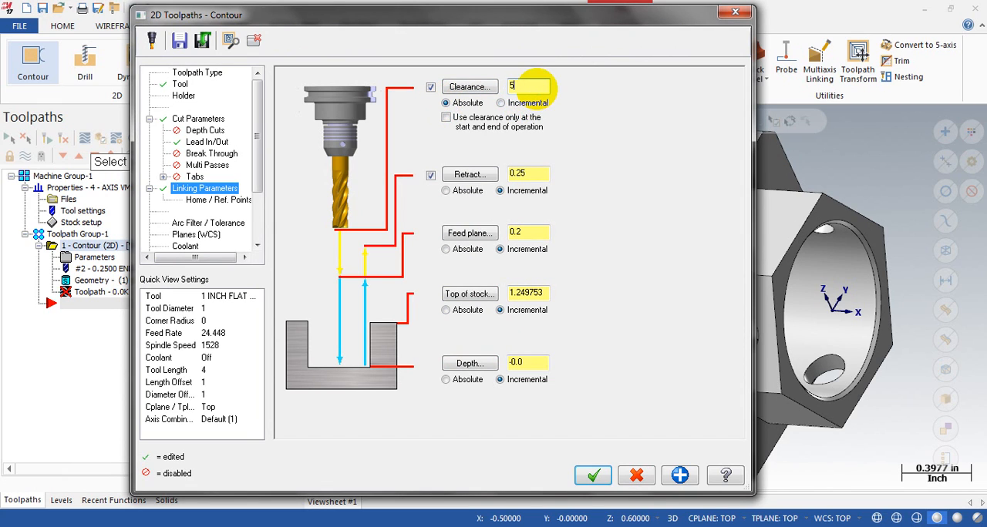
pyautogui.click(593, 475)
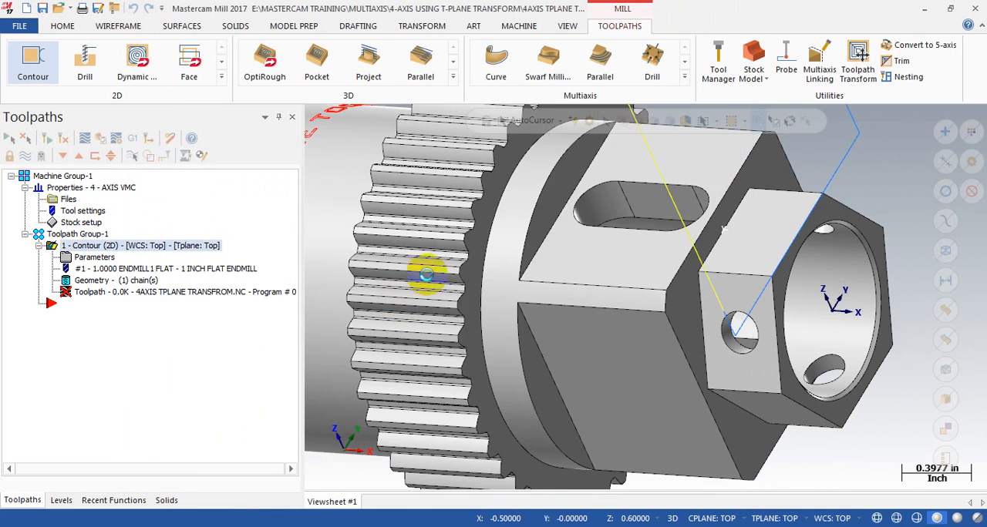
# Step: Backplot the contour toolpath and examine the tool's entry and exit positions relative to the hex flat
pyautogui.scroll(-4, 417, 277)
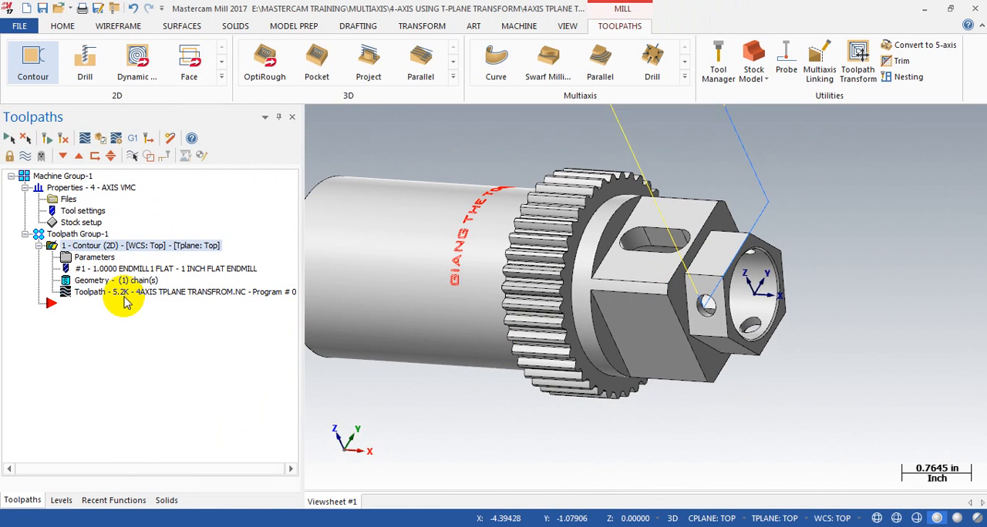
pyautogui.click(125, 297)
pyautogui.press('s')
pyautogui.press('s')
pyautogui.press('s')
pyautogui.press('s')
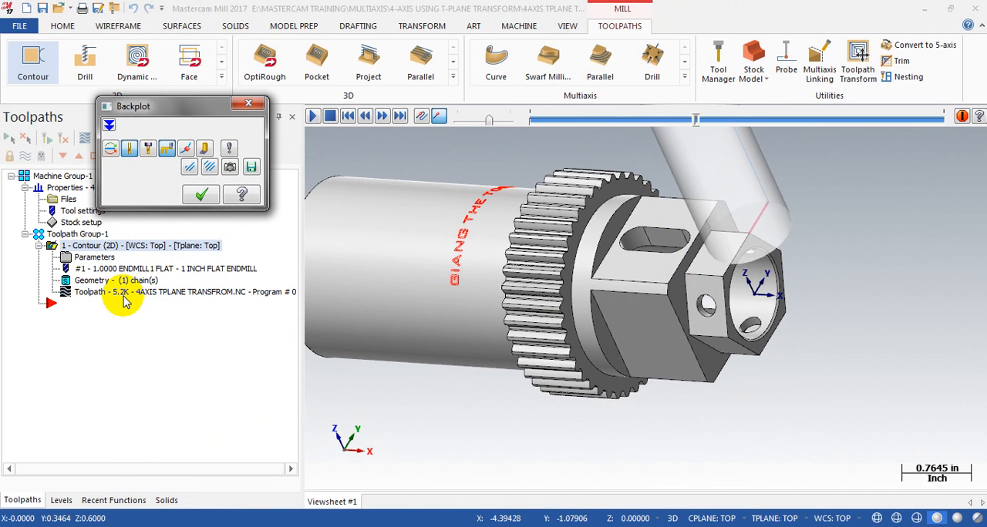
pyautogui.press('s')
pyautogui.press('s')
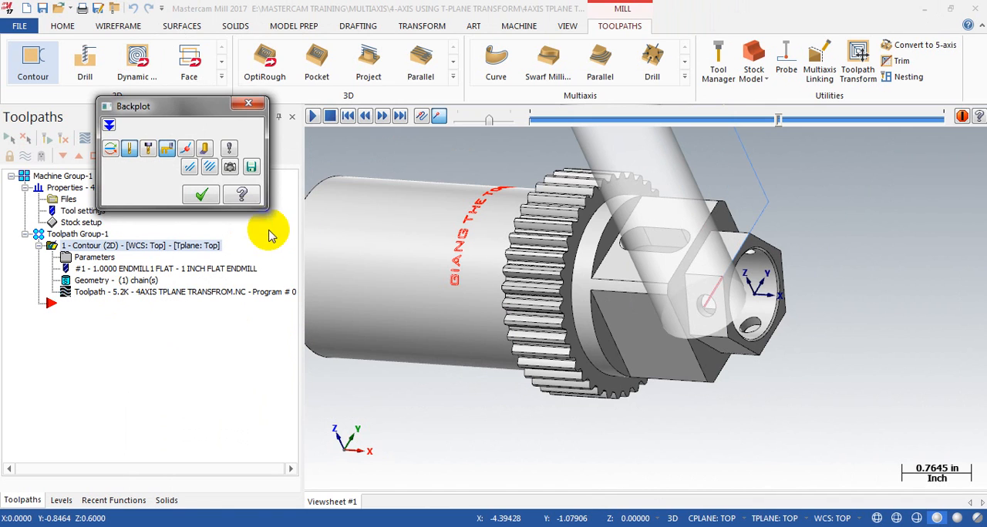
pyautogui.moveTo(648, 255); pyautogui.dragTo(554, 276, button='middle')
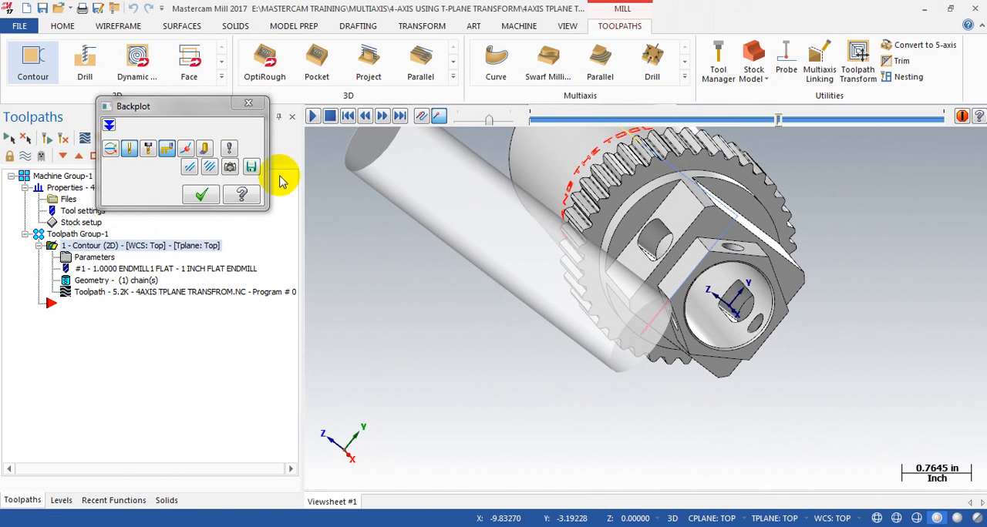
pyautogui.click(248, 104)
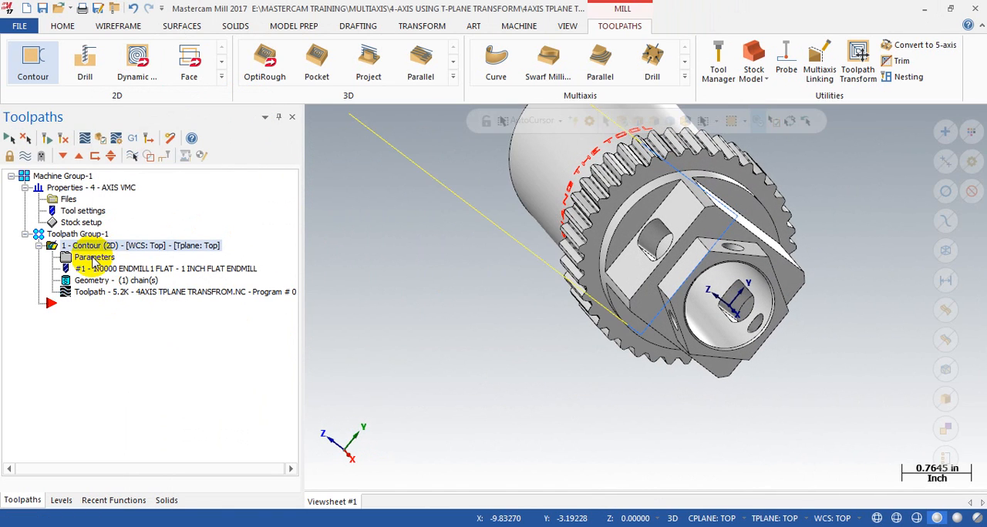
# Step: Set the contour's lead-in and lead-out line lengths to 0.75 and regenerate the toolpath
pyautogui.click(94, 257)
pyautogui.click(204, 142)
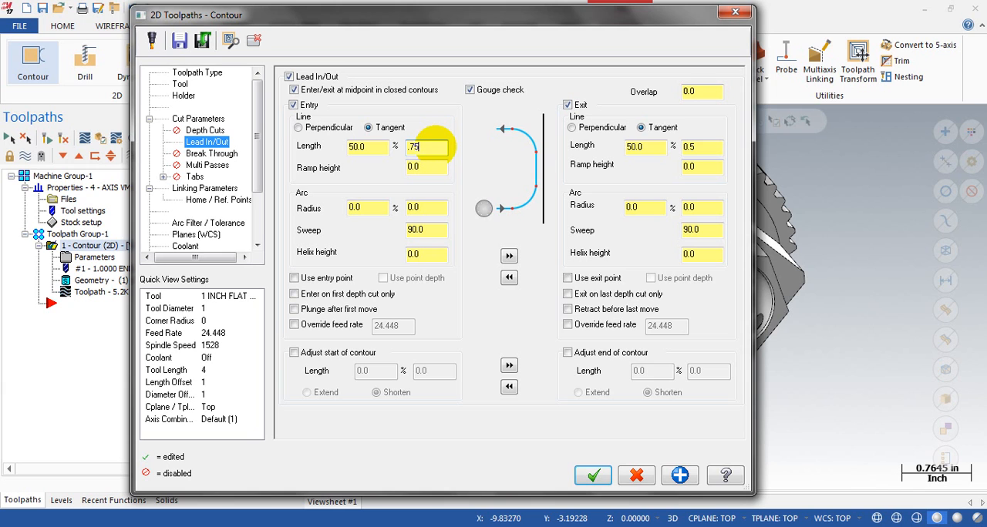
pyautogui.click(509, 255)
pyautogui.click(592, 475)
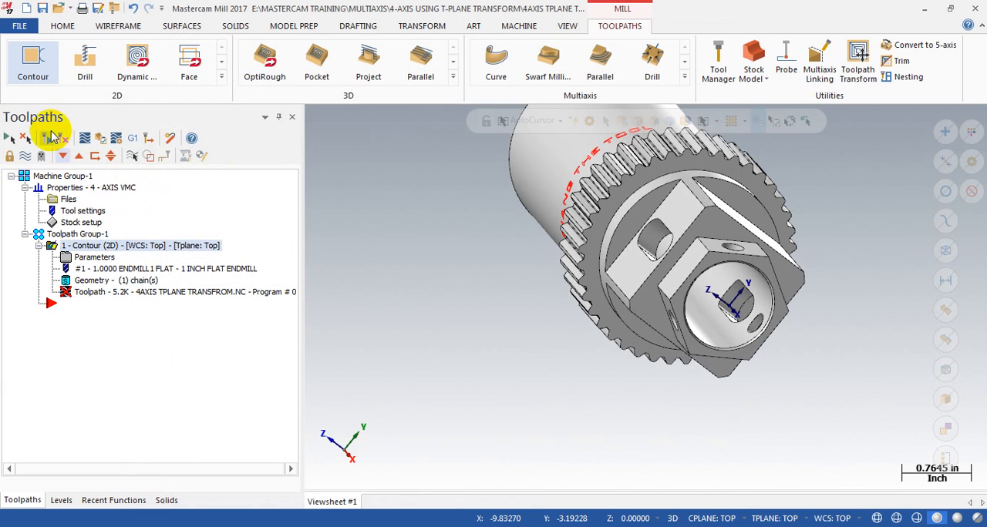
pyautogui.click(47, 137)
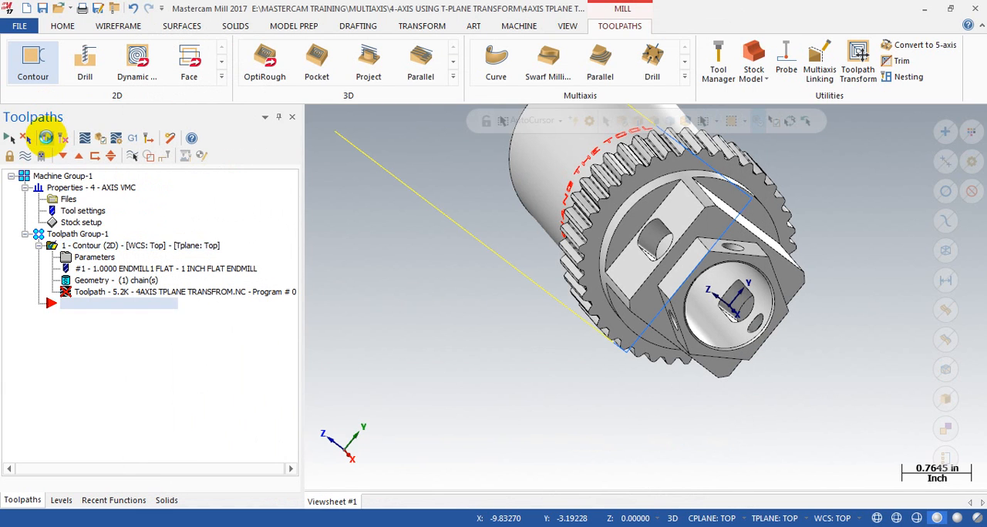
# Step: Backplot the regenerated contour and check the tool's clearance from the part at entry and exit
pyautogui.click(122, 296)
pyautogui.moveTo(740, 329); pyautogui.dragTo(840, 311, button='middle')
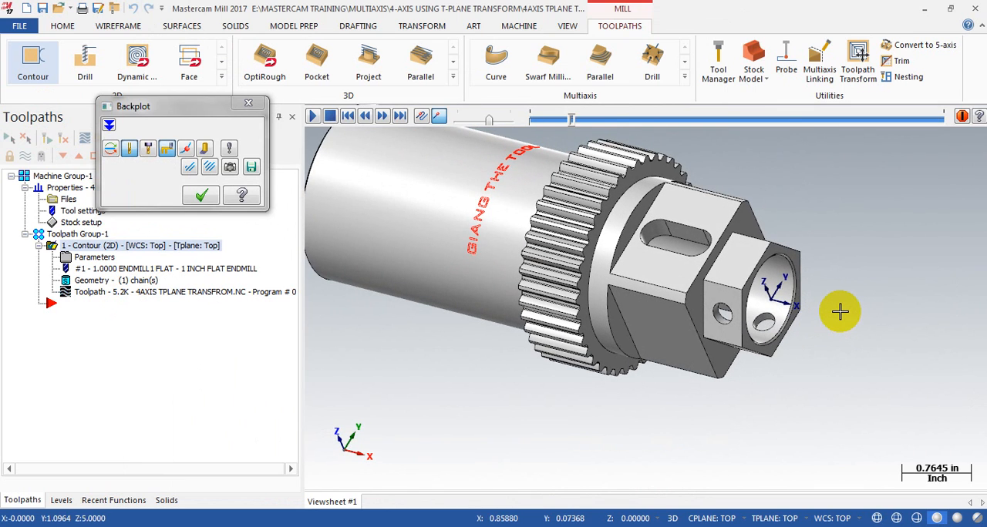
pyautogui.press('s')
pyautogui.press('s')
pyautogui.press('s')
pyautogui.press('s')
pyautogui.press('s')
pyautogui.press('s')
pyautogui.press('s')
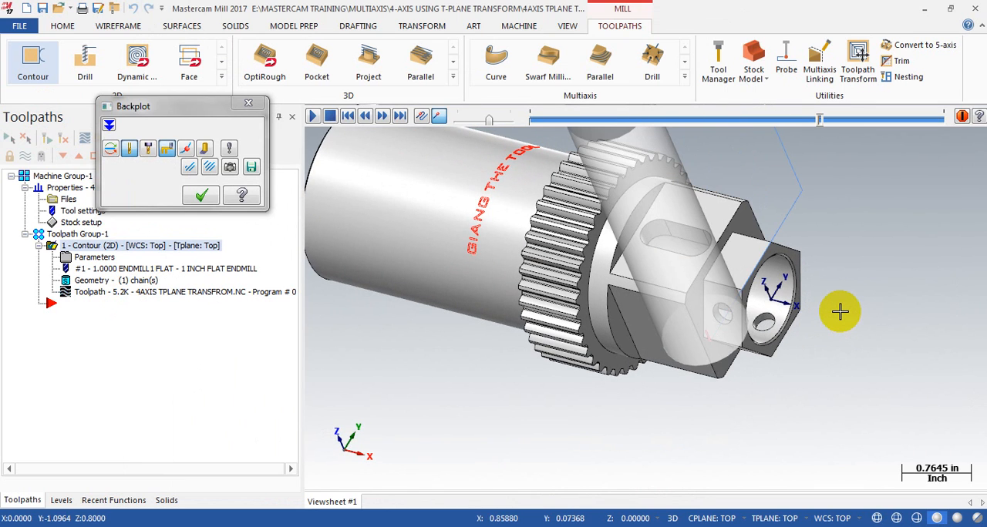
pyautogui.moveTo(840, 312); pyautogui.dragTo(771, 286, button='middle')
pyautogui.click(248, 103)
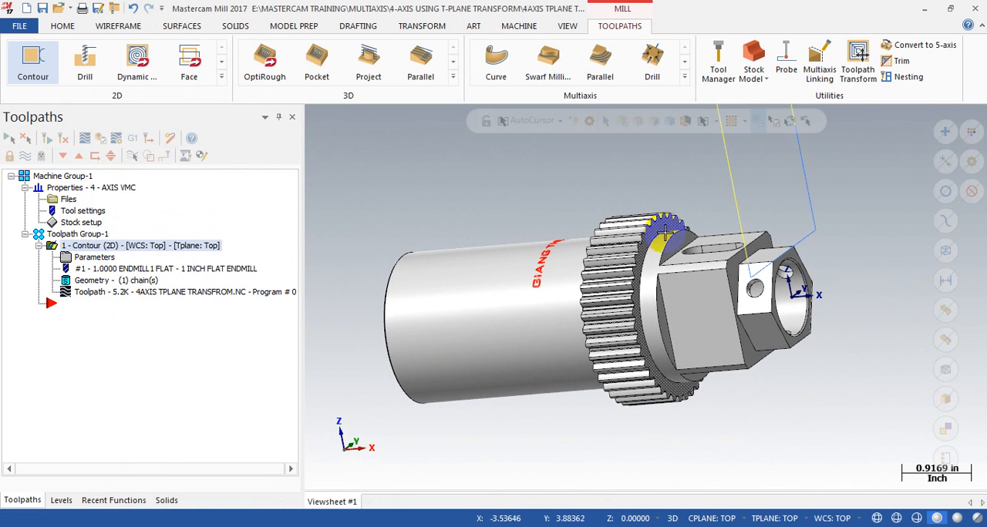
# Step: Examine the contour toolpath and the flats around the hex end from several angles
pyautogui.scroll(-2, 678, 269)
pyautogui.moveTo(678, 270); pyautogui.dragTo(717, 262, button='middle')
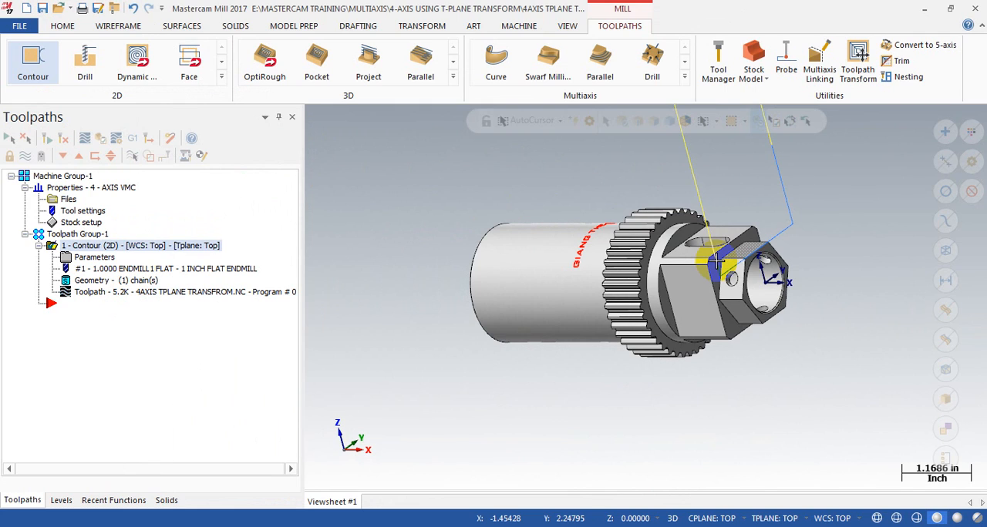
pyautogui.scroll(3, 717, 262)
pyautogui.moveTo(710, 255); pyautogui.dragTo(749, 225, button='middle')
pyautogui.scroll(2, 752, 225)
pyautogui.scroll(-5, 592, 236)
pyautogui.moveTo(593, 237); pyautogui.dragTo(637, 258, button='middle')
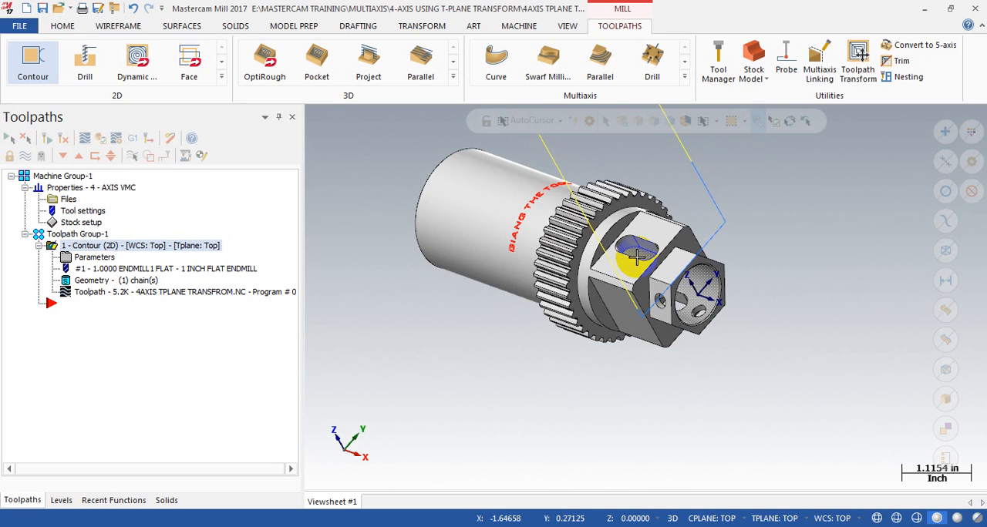
pyautogui.scroll(4, 734, 321)
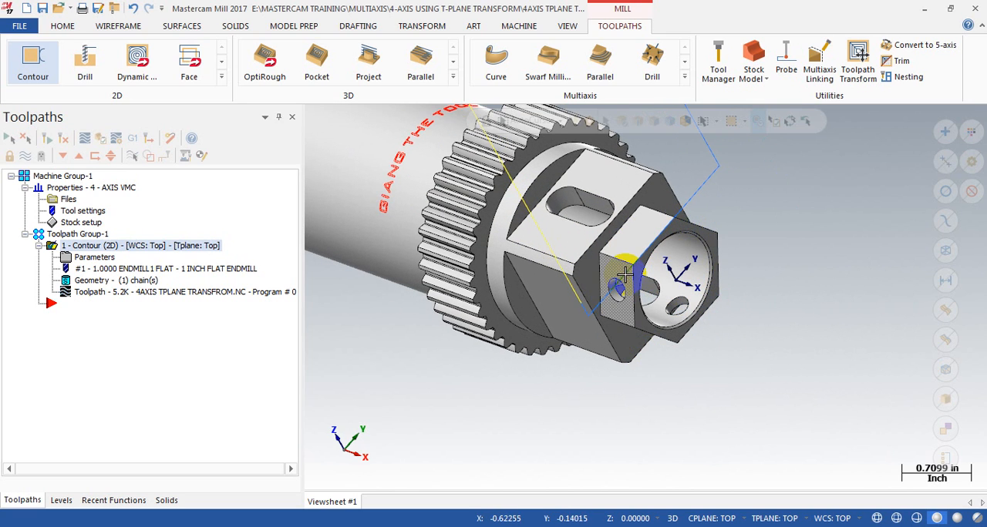
pyautogui.moveTo(625, 299); pyautogui.dragTo(651, 265, button='middle')
pyautogui.scroll(-2, 778, 262)
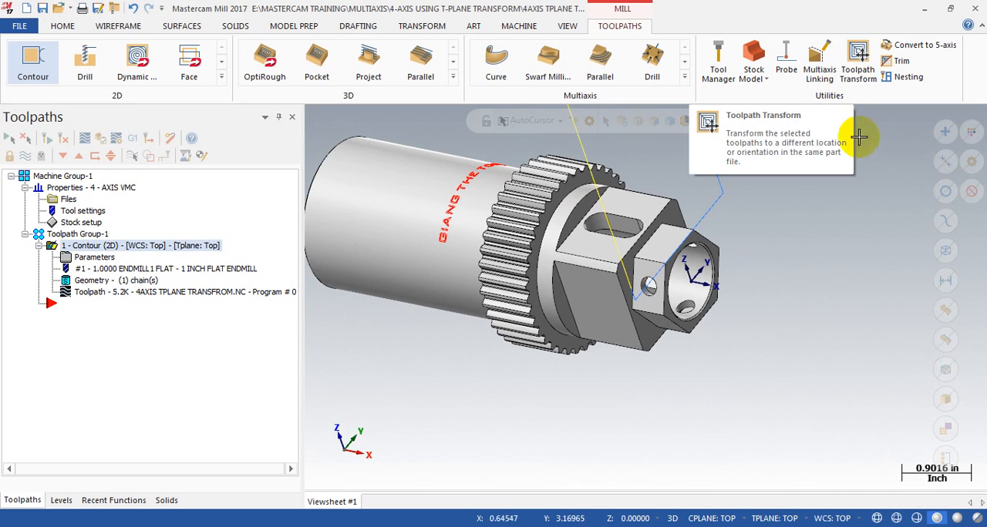
# Step: Start a toolpath transform of type Rotate using the Tool plane method, with Include origin off
pyautogui.click(863, 61)
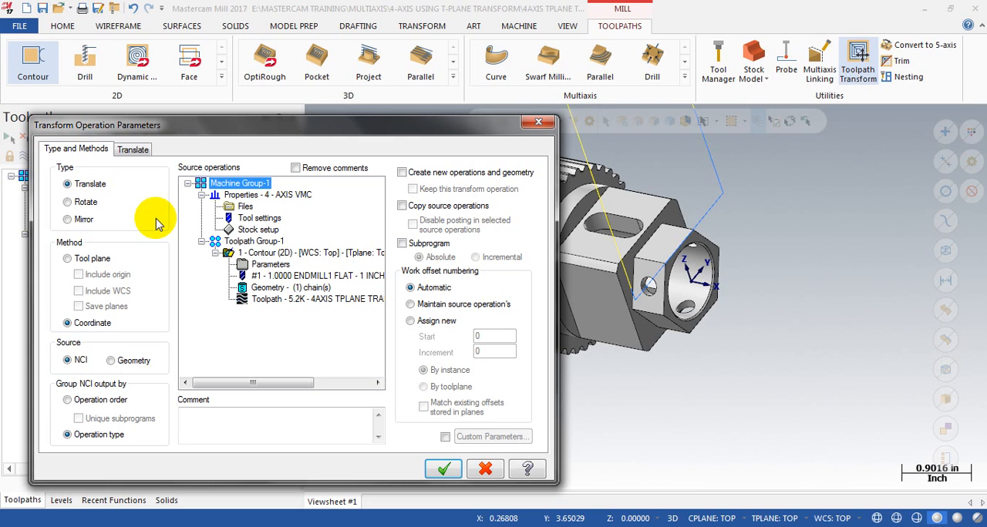
pyautogui.click(88, 203)
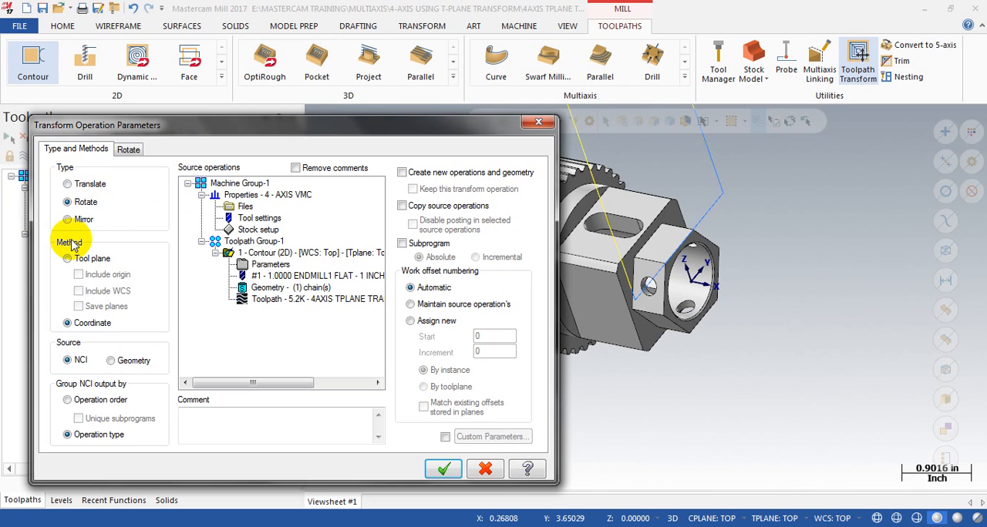
pyautogui.click(103, 262)
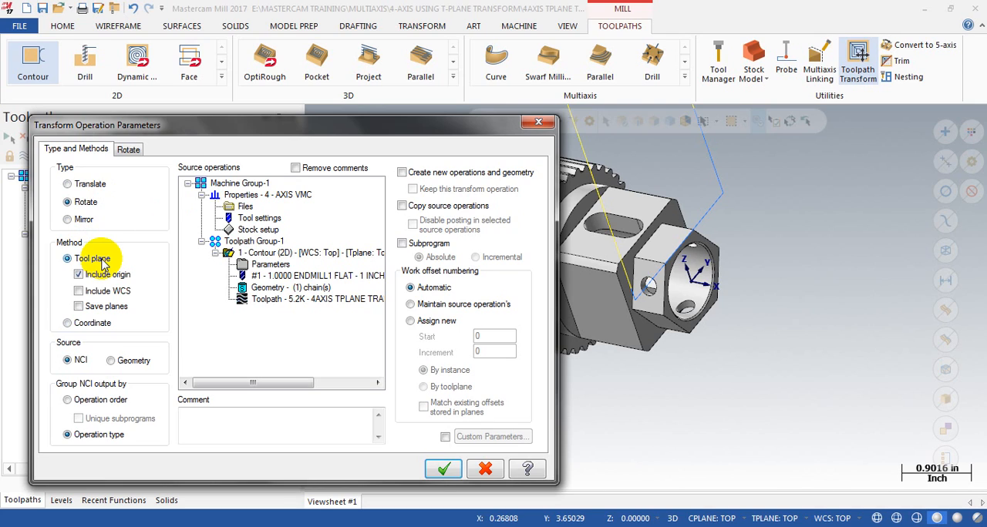
pyautogui.click(80, 274)
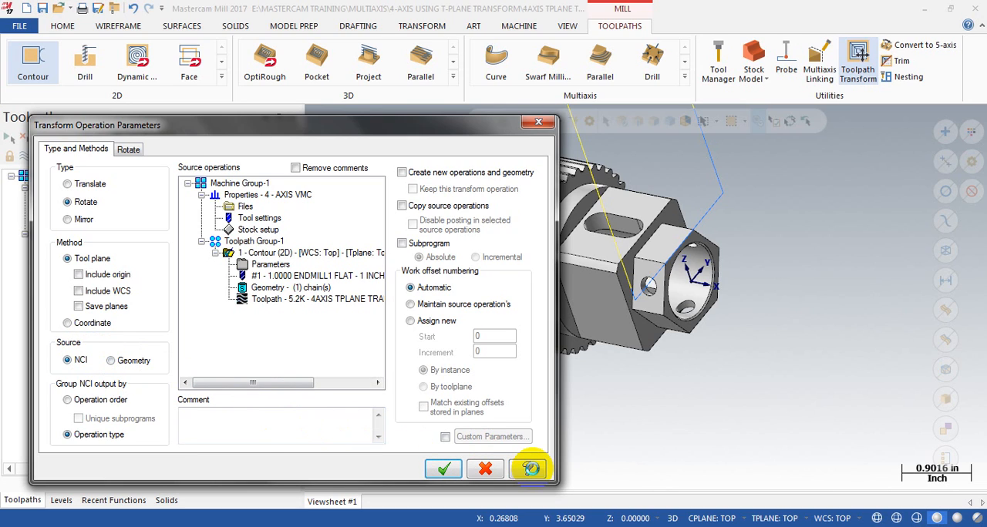
# Step: Look up the NCI and Geometry source options in the help for the transform's type and methods
pyautogui.click(530, 468)
pyautogui.click(444, 163)
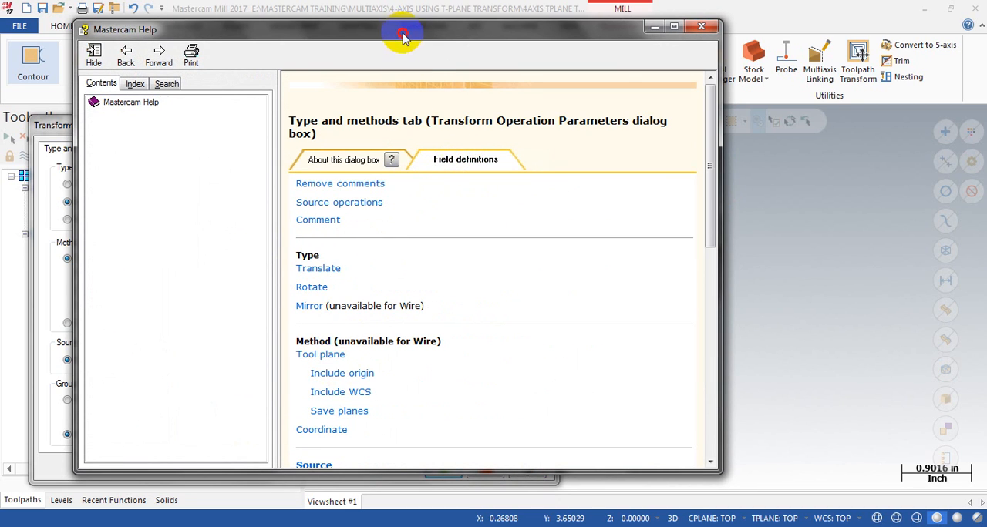
pyautogui.moveTo(401, 39); pyautogui.dragTo(587, 20)
pyautogui.scroll(-3, 579, 286)
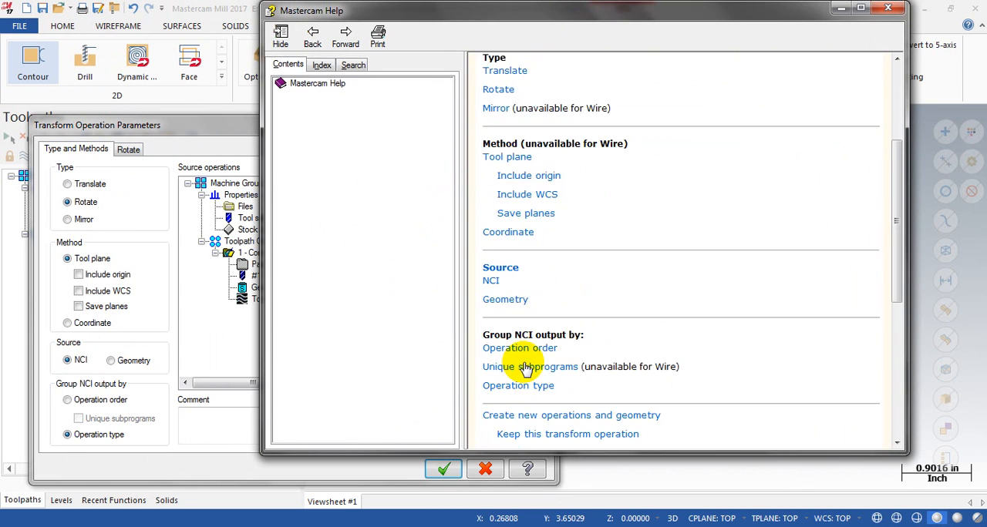
pyautogui.click(492, 280)
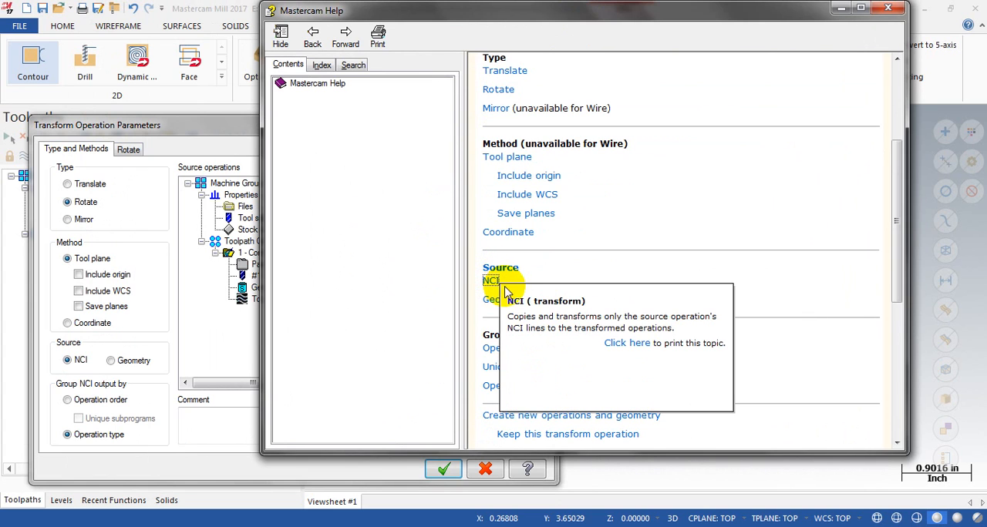
pyautogui.click(505, 299)
pyautogui.click(787, 164)
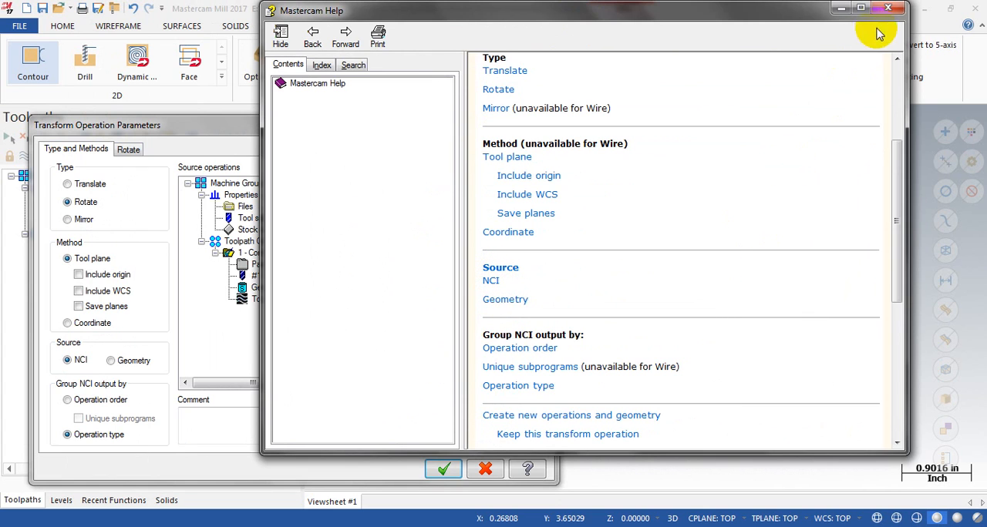
pyautogui.click(888, 8)
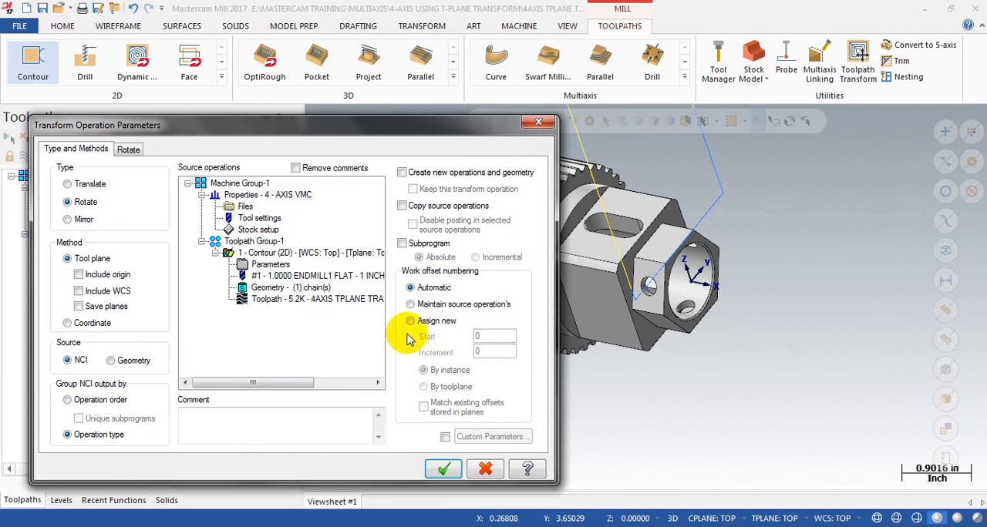
# Step: Select the 2D contour as the transform's source operation and have work offset numbering maintain the source operation's
pyautogui.moveTo(377, 127); pyautogui.dragTo(433, 132)
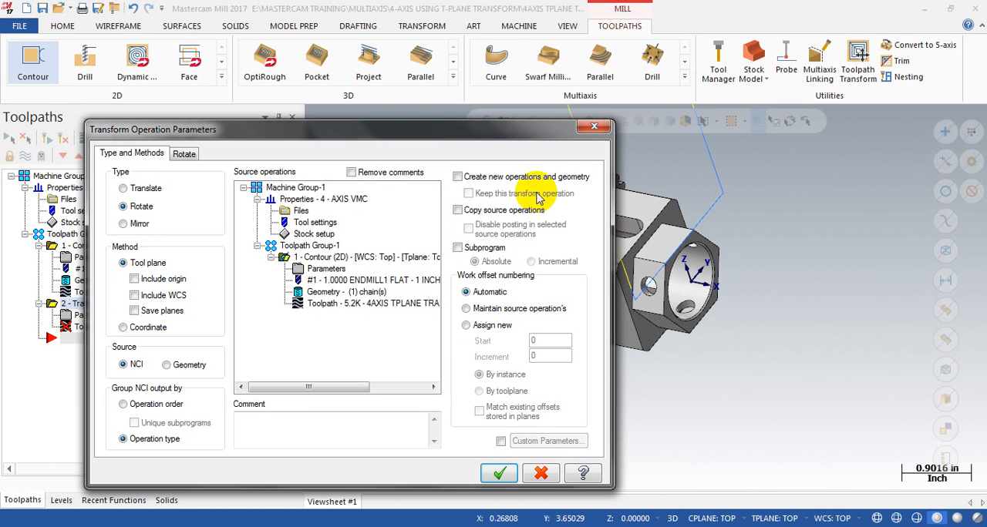
pyautogui.moveTo(534, 133); pyautogui.dragTo(661, 120)
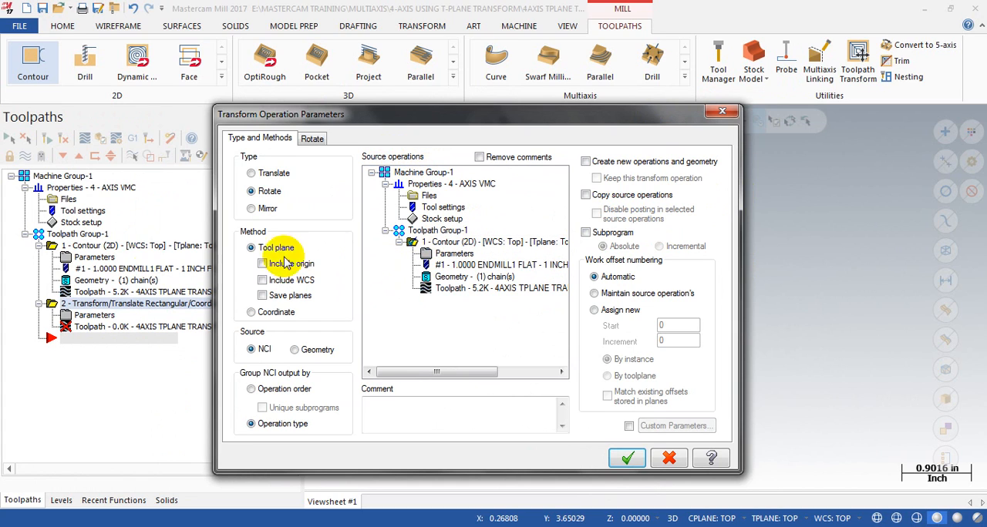
pyautogui.click(443, 242)
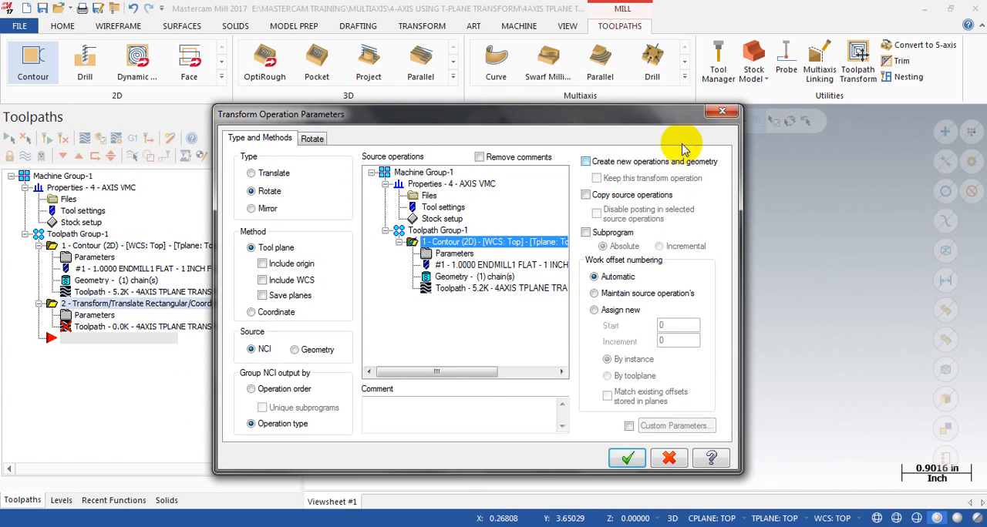
pyautogui.moveTo(676, 113); pyautogui.dragTo(647, 128)
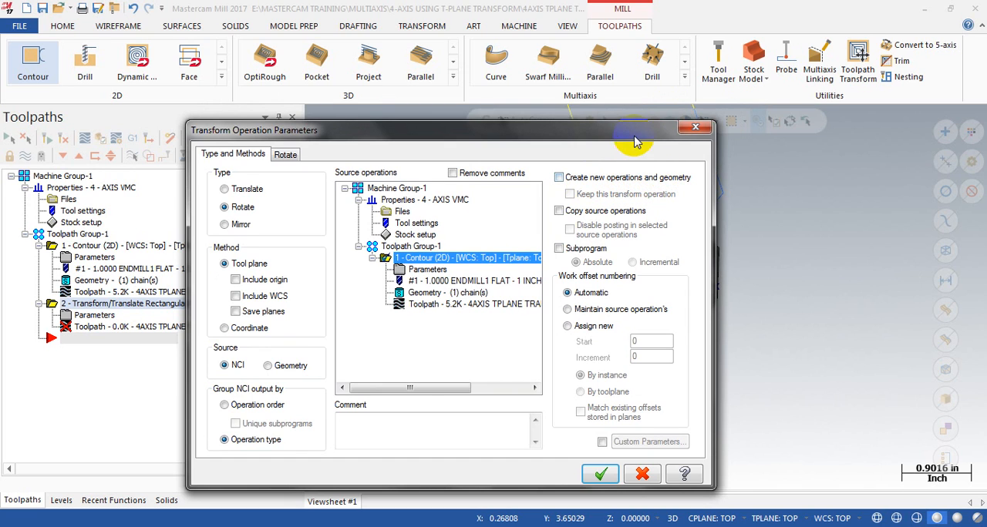
pyautogui.moveTo(636, 136); pyautogui.dragTo(515, 119)
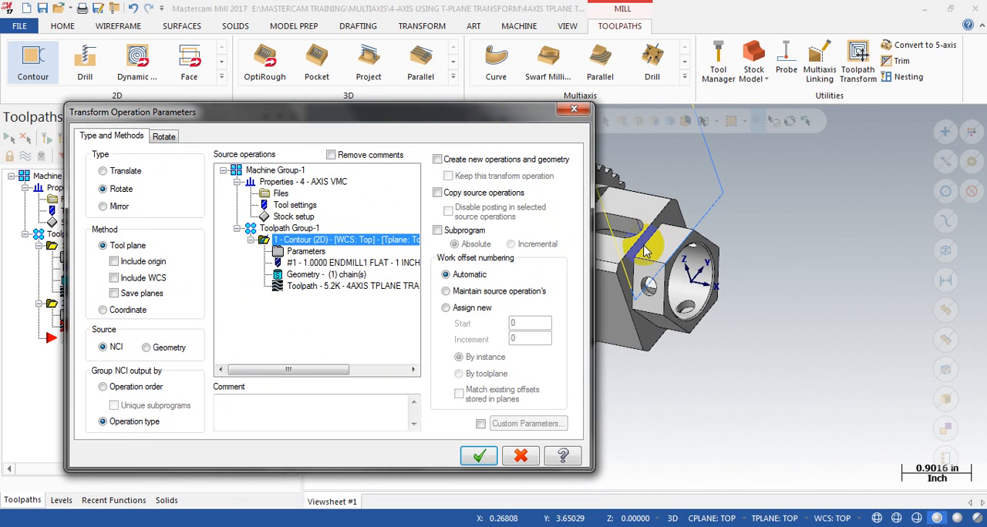
pyautogui.moveTo(497, 120); pyautogui.dragTo(574, 104)
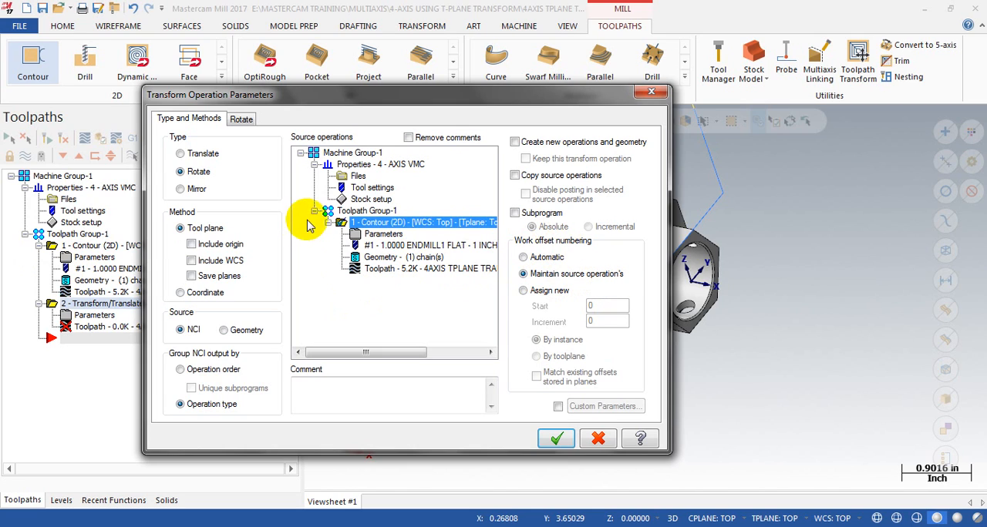
# Step: Set the rotation to 5 instances by total sweep, with a start angle of 60 degrees and a sweep of 300 degrees
pyautogui.click(242, 120)
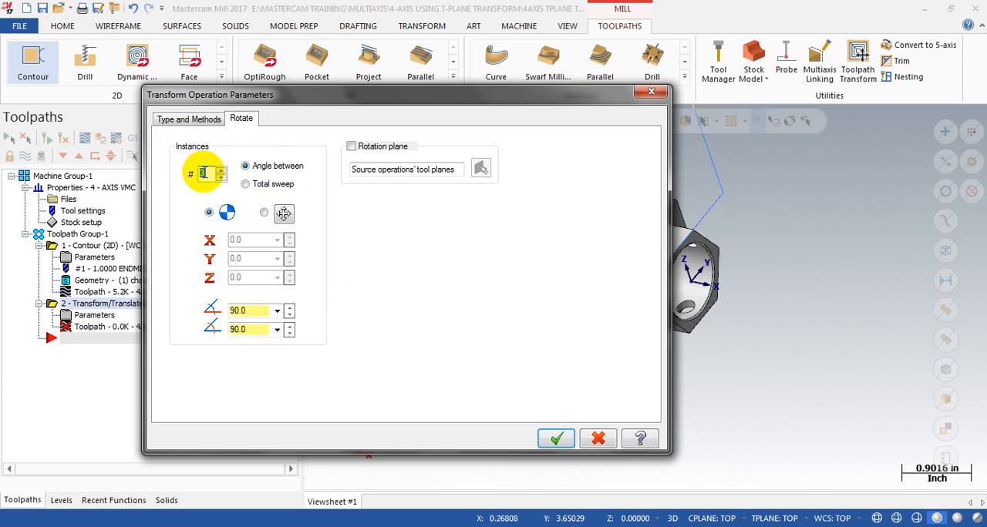
pyautogui.moveTo(422, 94); pyautogui.dragTo(324, 75)
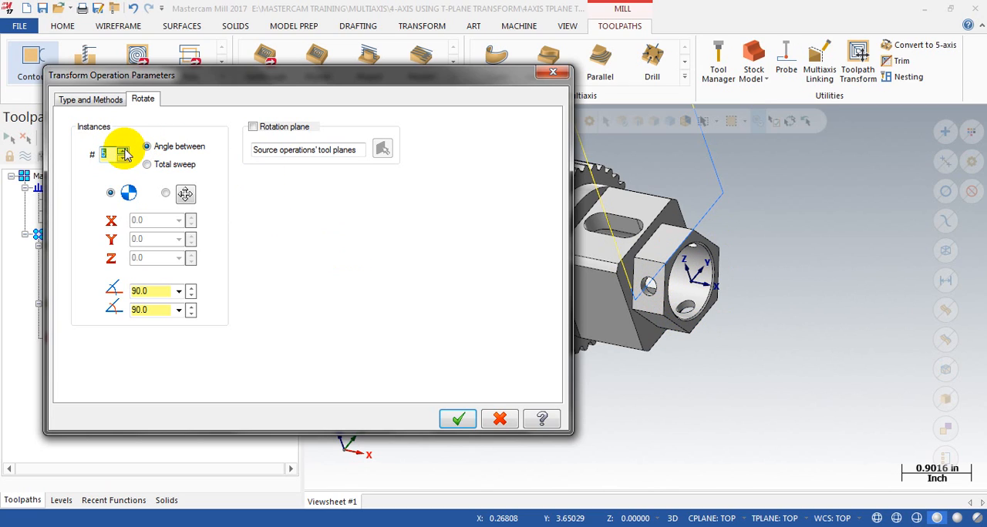
pyautogui.write('5')
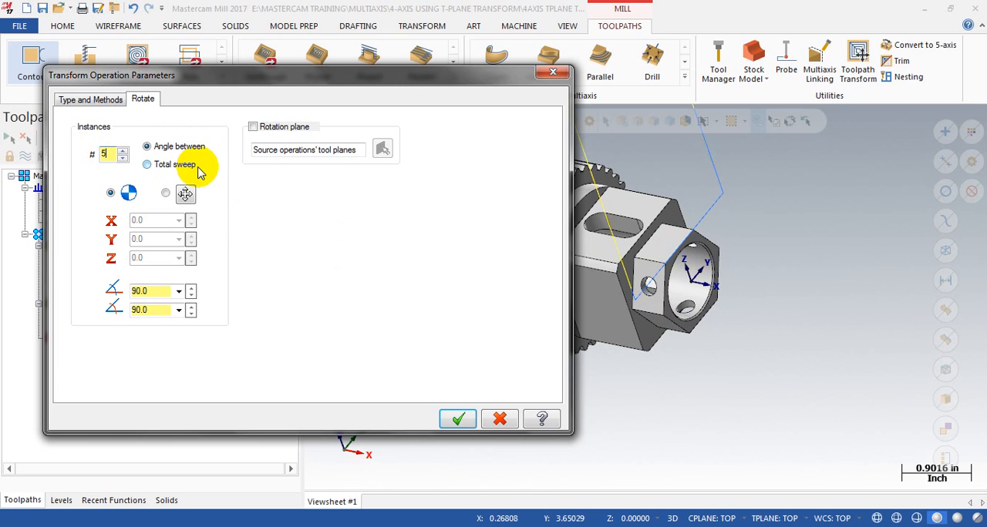
pyautogui.doubleClick(141, 291)
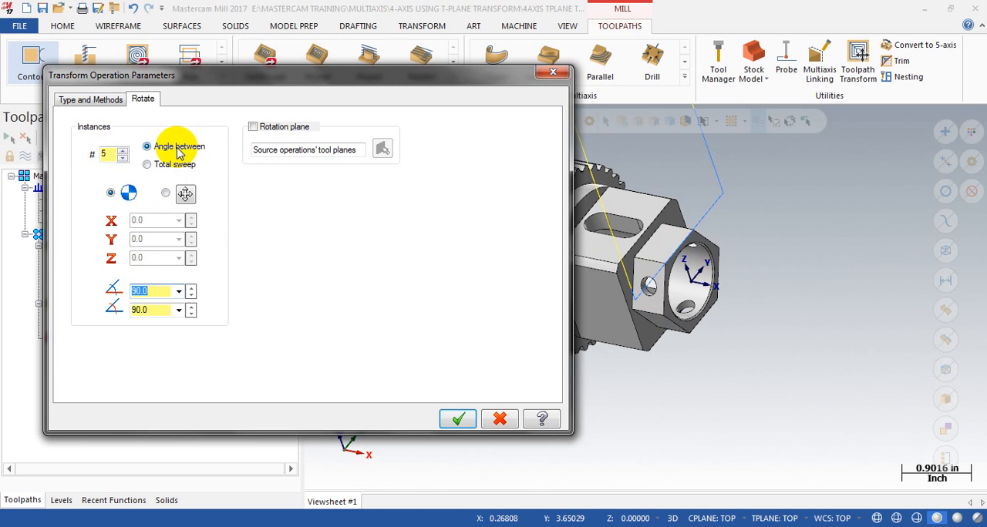
pyautogui.doubleClick(150, 309)
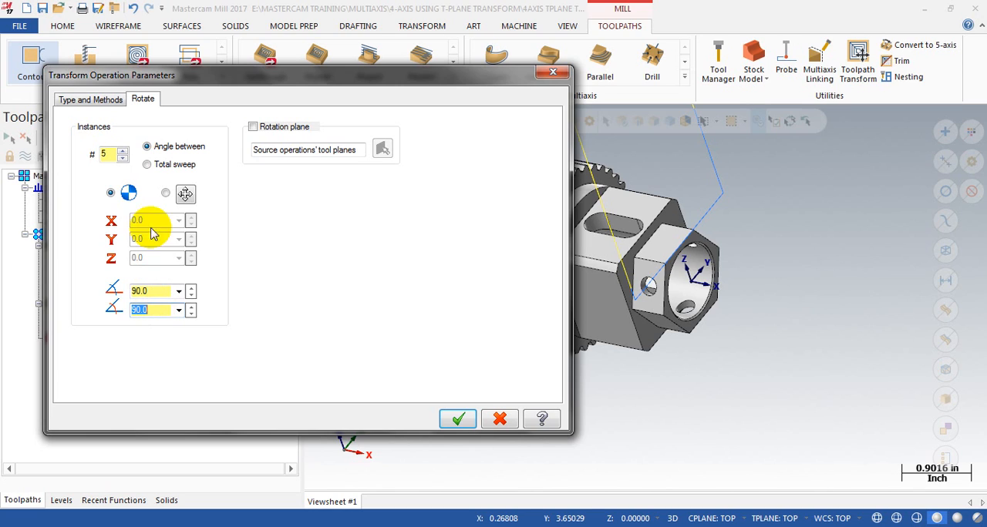
pyautogui.doubleClick(153, 293)
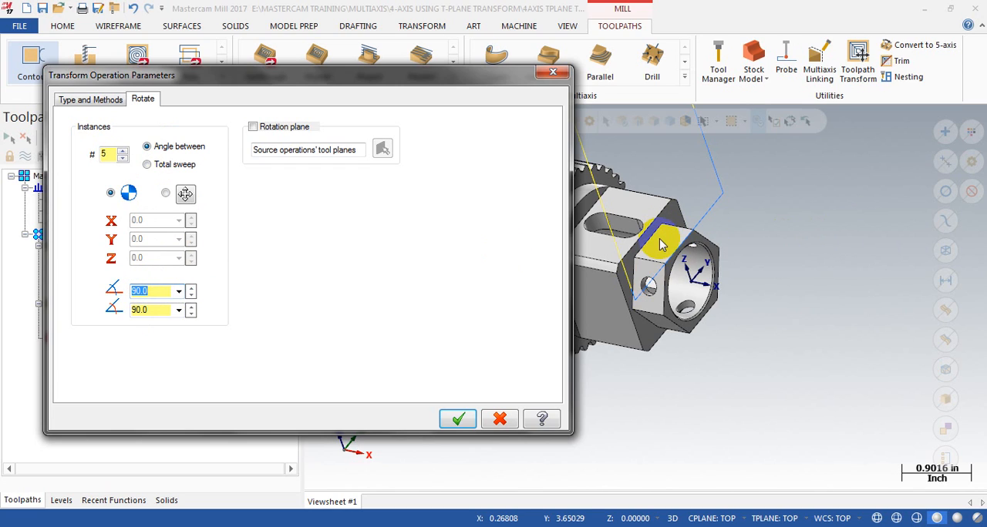
pyautogui.click(164, 291)
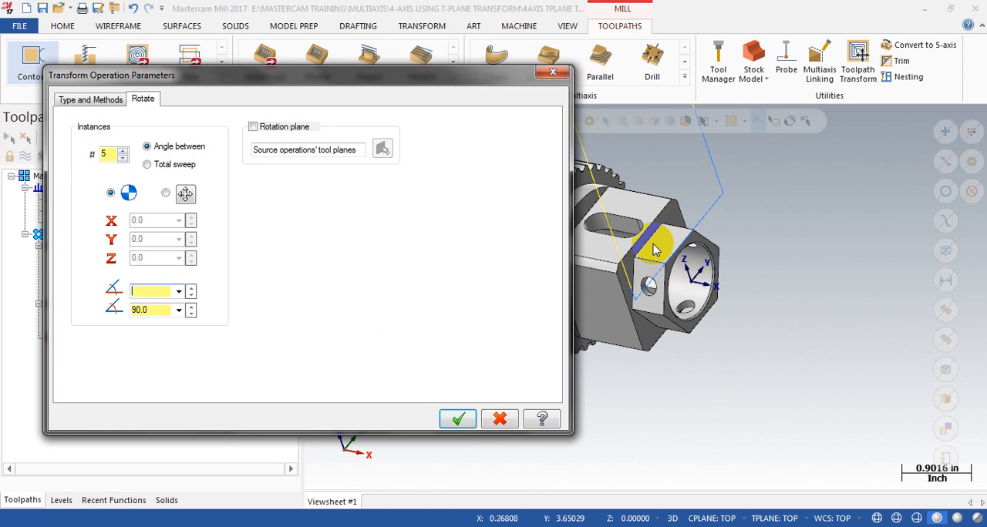
pyautogui.click(144, 288)
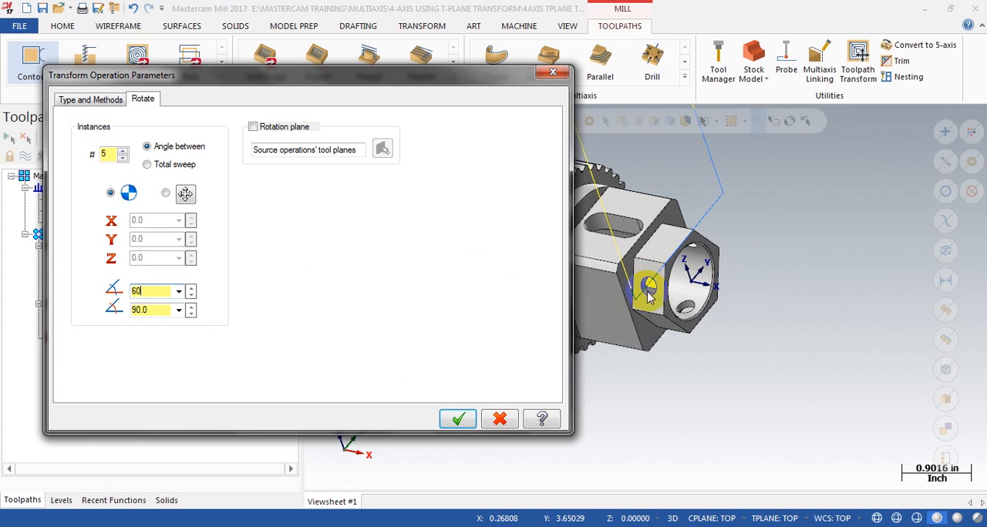
pyautogui.click(152, 297)
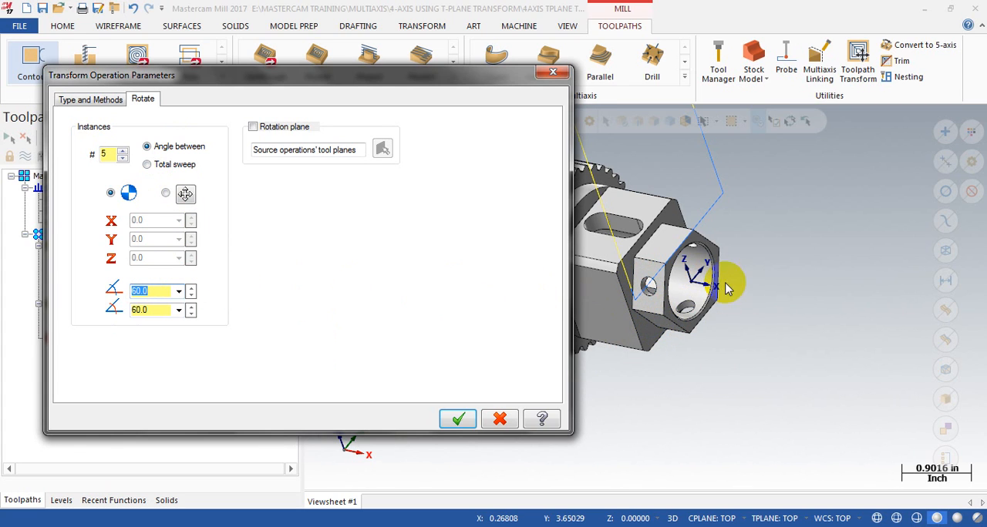
pyautogui.doubleClick(146, 310)
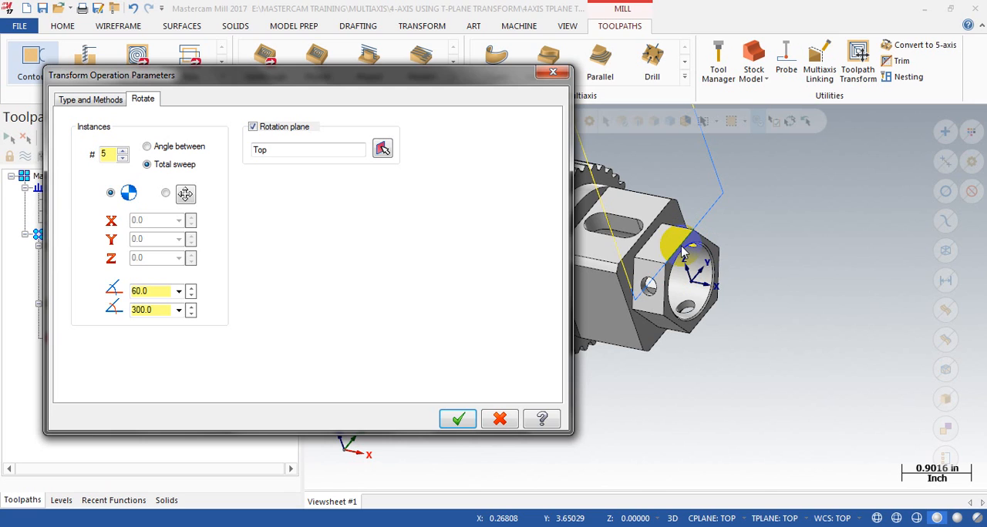
# Step: Set the rotation plane to Right side and accept the transform to generate the rotated contour passes
pyautogui.click(383, 151)
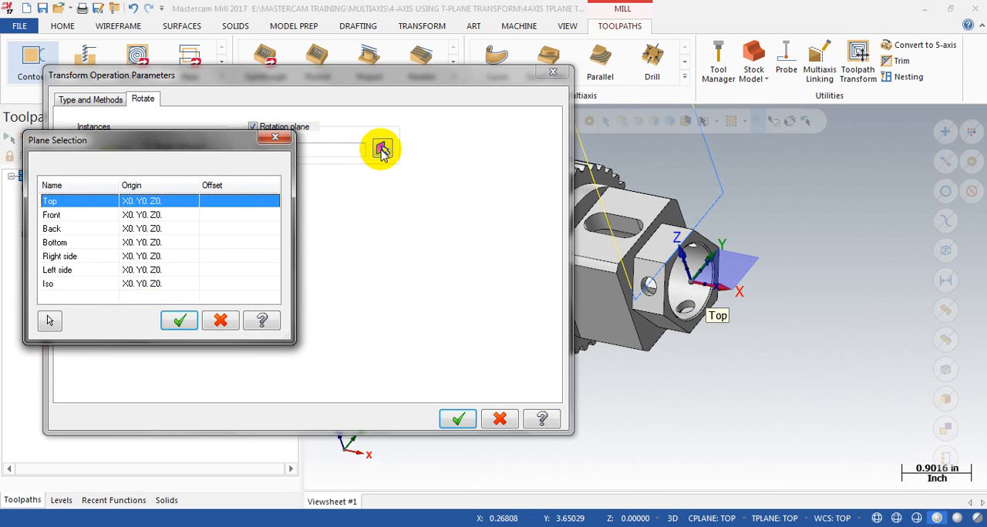
pyautogui.click(67, 259)
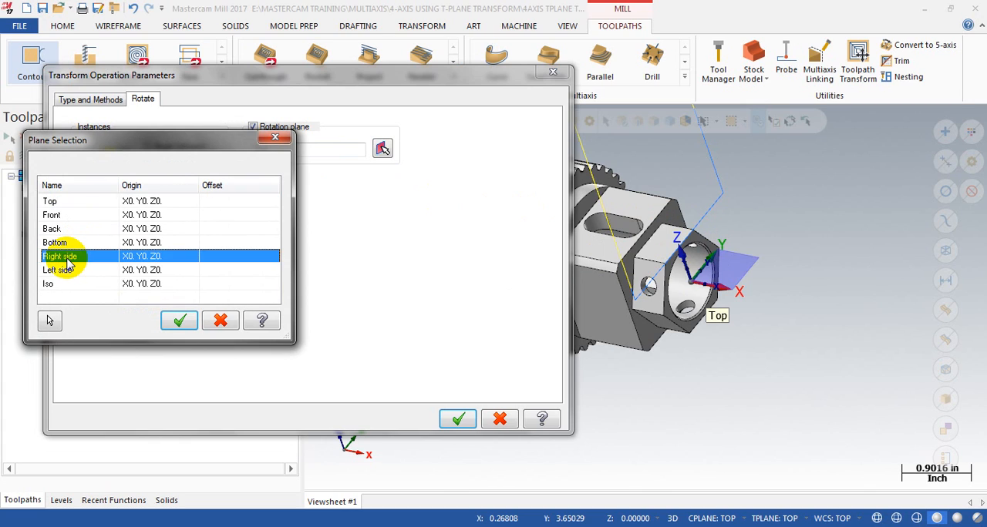
pyautogui.click(69, 272)
pyautogui.click(67, 259)
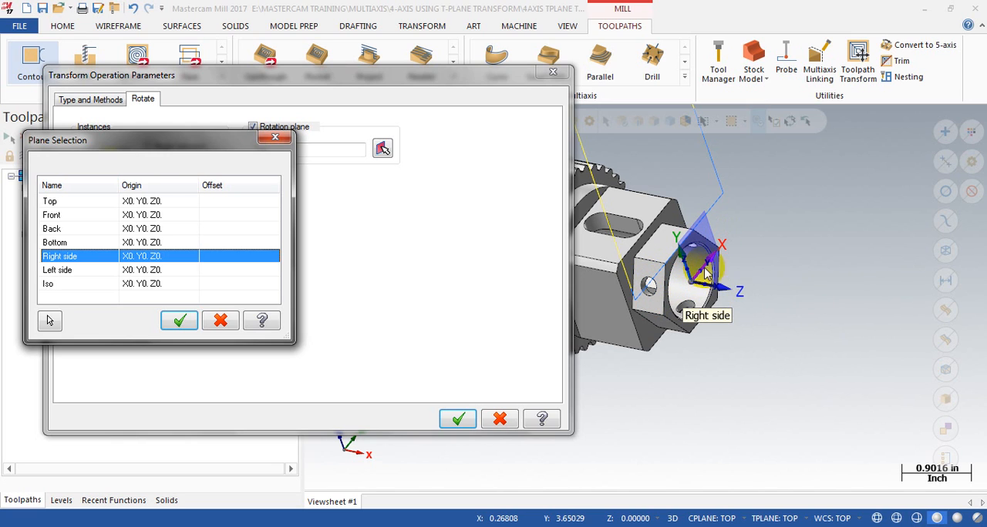
pyautogui.doubleClick(63, 256)
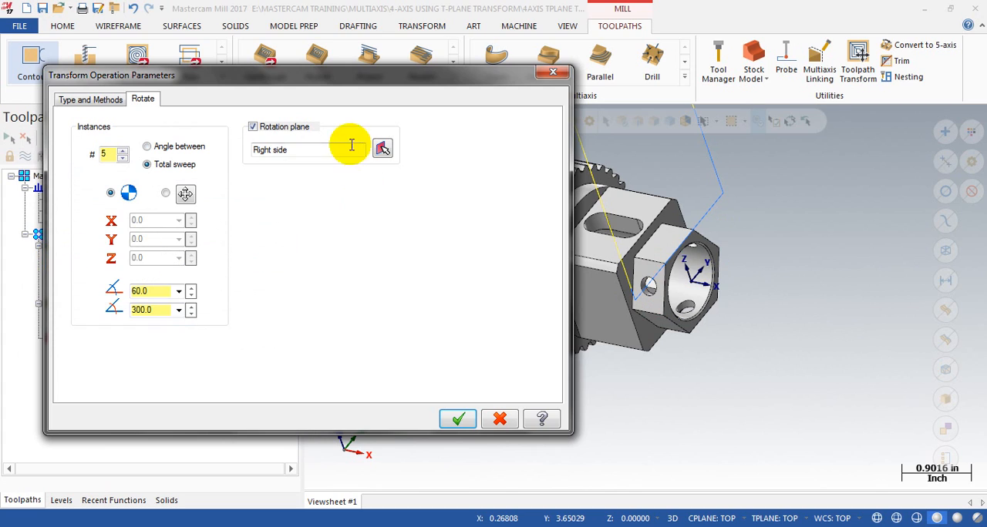
pyautogui.click(456, 420)
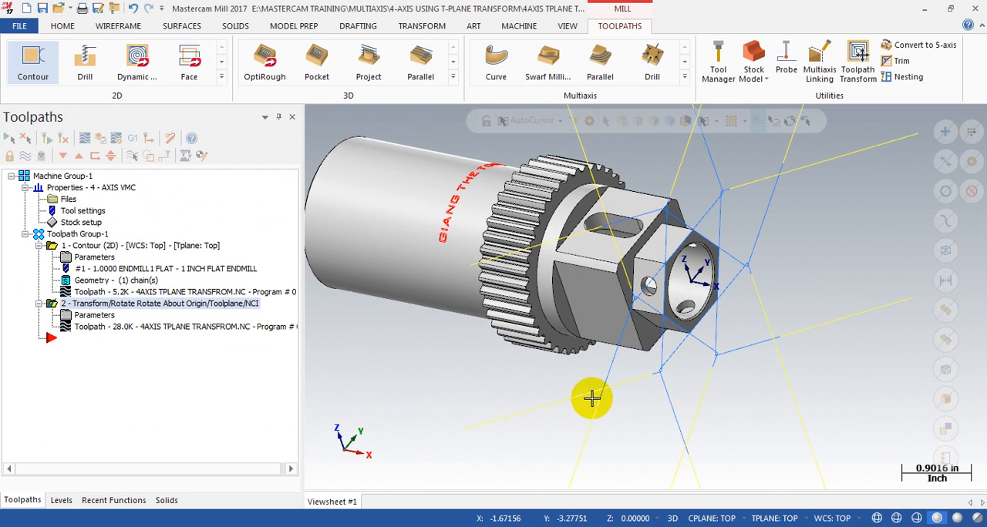
# Step: Backplot the rotated toolpath and examine the tool's position on the flats of the hex end
pyautogui.scroll(-6, 755, 302)
pyautogui.moveTo(806, 311); pyautogui.dragTo(519, 265, button='middle')
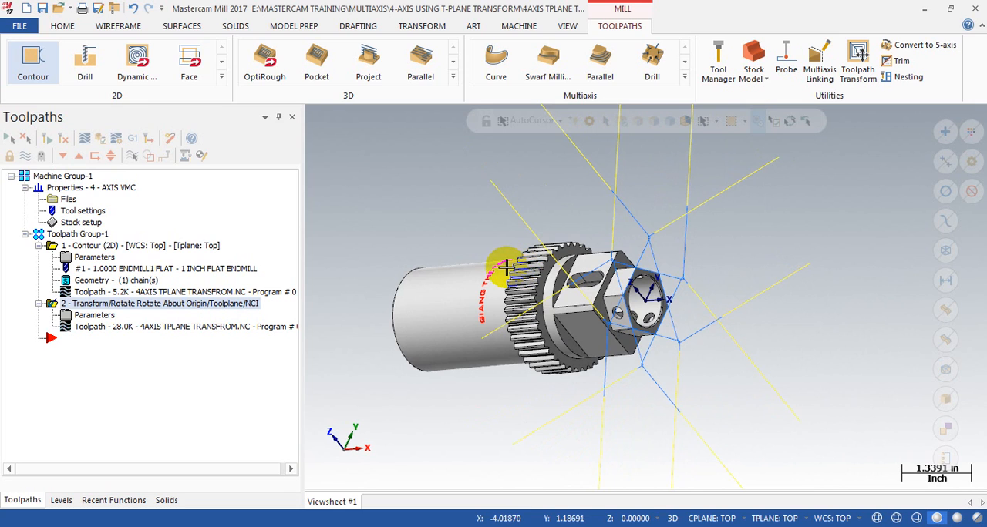
pyautogui.click(85, 327)
pyautogui.moveTo(531, 121); pyautogui.dragTo(902, 147)
pyautogui.scroll(2, 408, 199)
pyautogui.scroll(1, 635, 282)
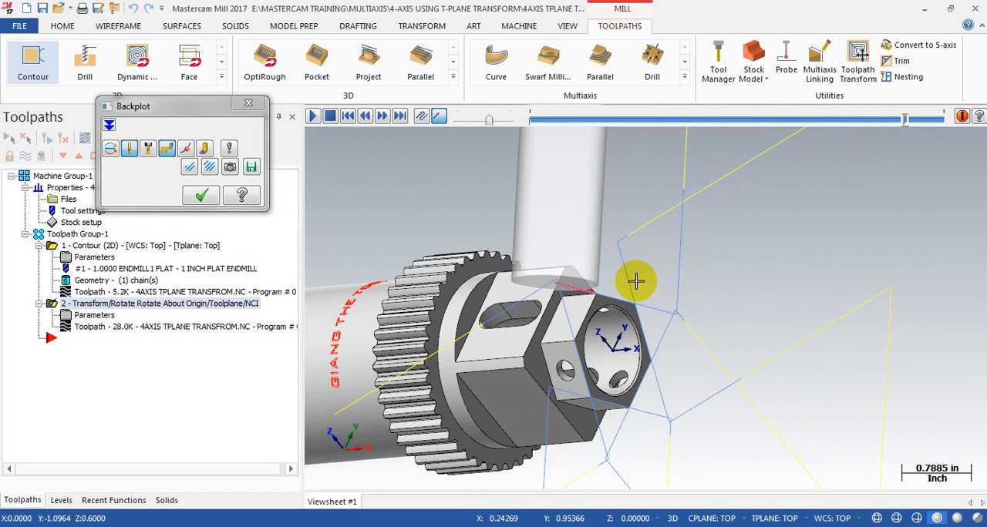
pyautogui.click(201, 195)
# Step: Turn the part's hex end more towards the viewer and backplot the rotated toolpath again
pyautogui.scroll(-2, 612, 242)
pyautogui.moveTo(599, 309); pyautogui.dragTo(494, 310, button='middle')
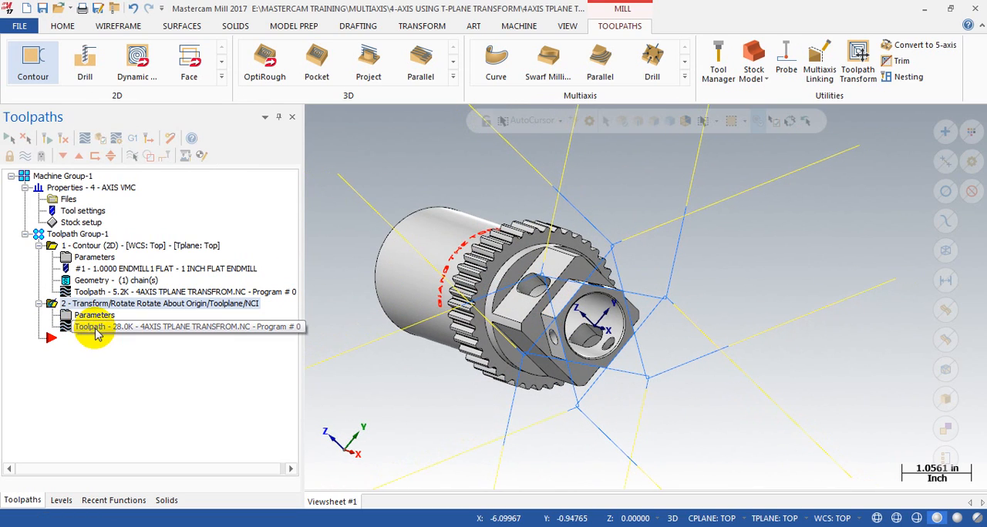
pyautogui.click(95, 330)
pyautogui.moveTo(532, 120); pyautogui.dragTo(751, 135)
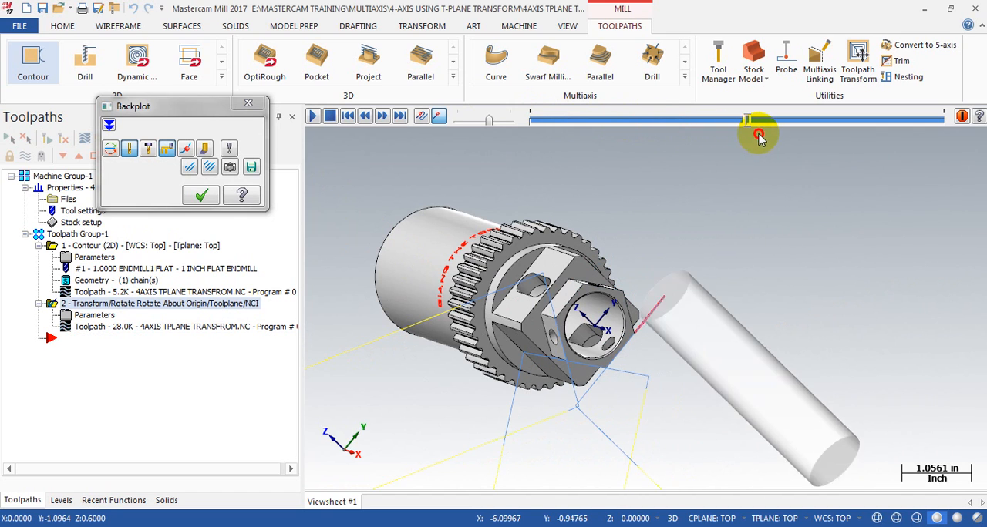
pyautogui.click(248, 103)
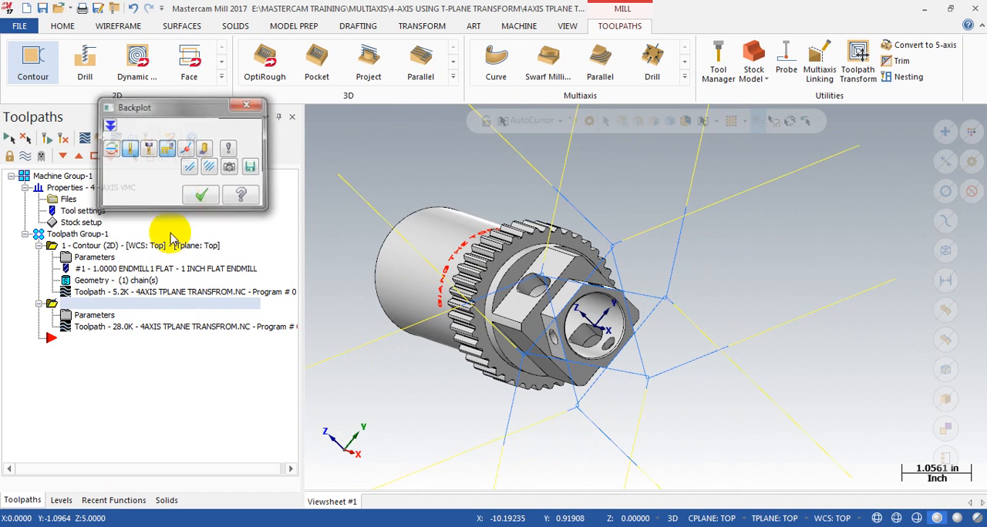
# Step: Switch the transform's rotation to Angle between with 60 degrees per instance, and regenerate the operation
pyautogui.click(97, 315)
pyautogui.click(234, 75)
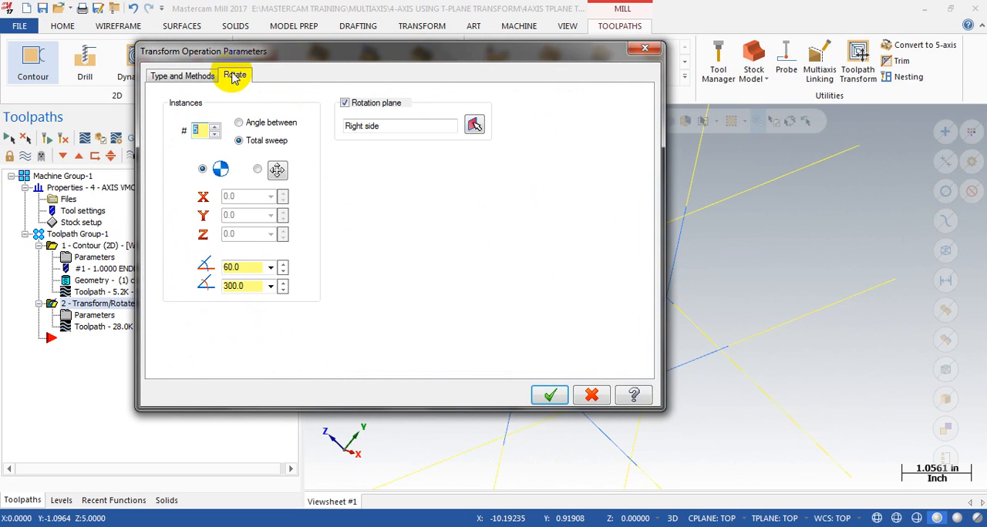
pyautogui.click(263, 126)
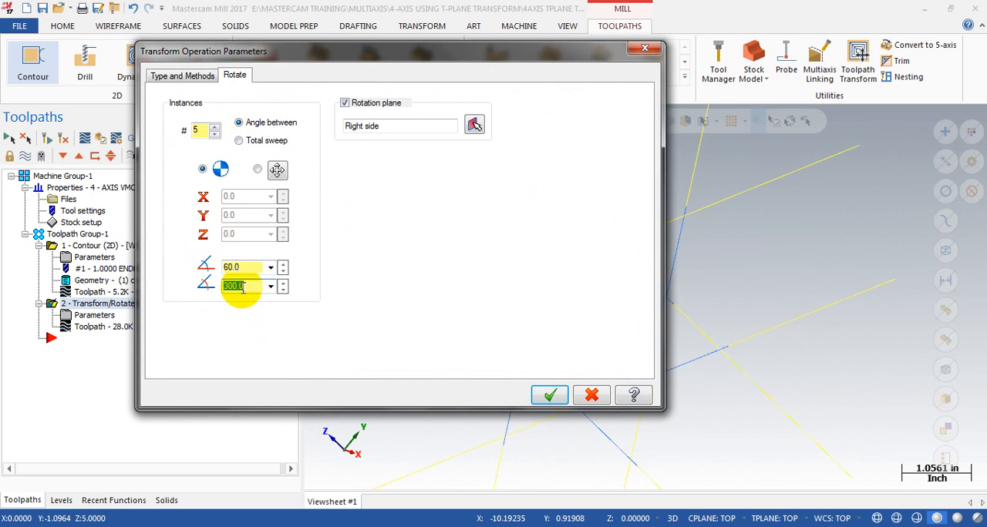
pyautogui.click(261, 292)
pyautogui.write('60')
pyautogui.click(549, 396)
pyautogui.click(46, 142)
# Step: Backplot the regenerated transform to check the passes spaced by the angle between instances
pyautogui.click(76, 327)
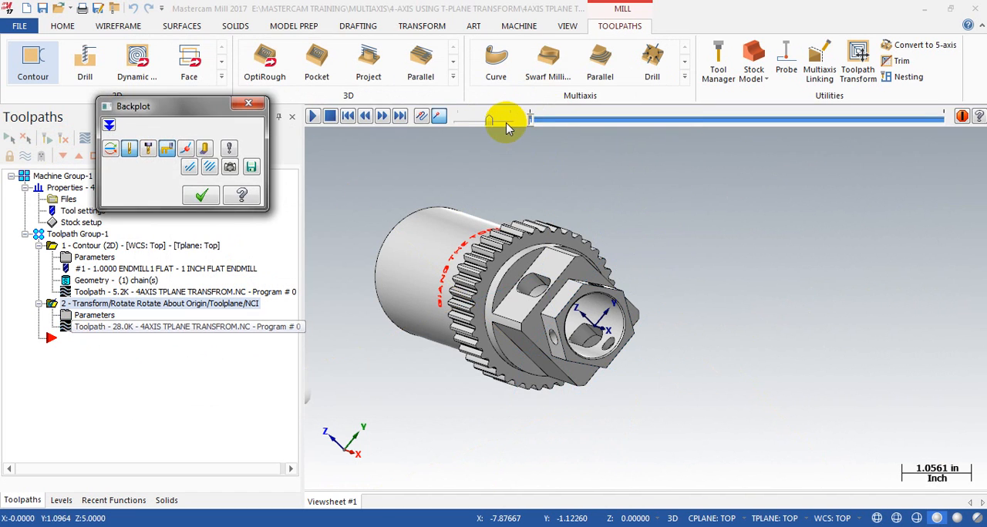
pyautogui.moveTo(530, 116)
pyautogui.mouseDown()
pyautogui.moveTo(733, 114)
pyautogui.moveTo(756, 118)
pyautogui.moveTo(661, 138)
pyautogui.moveTo(854, 137)
pyautogui.mouseUp()
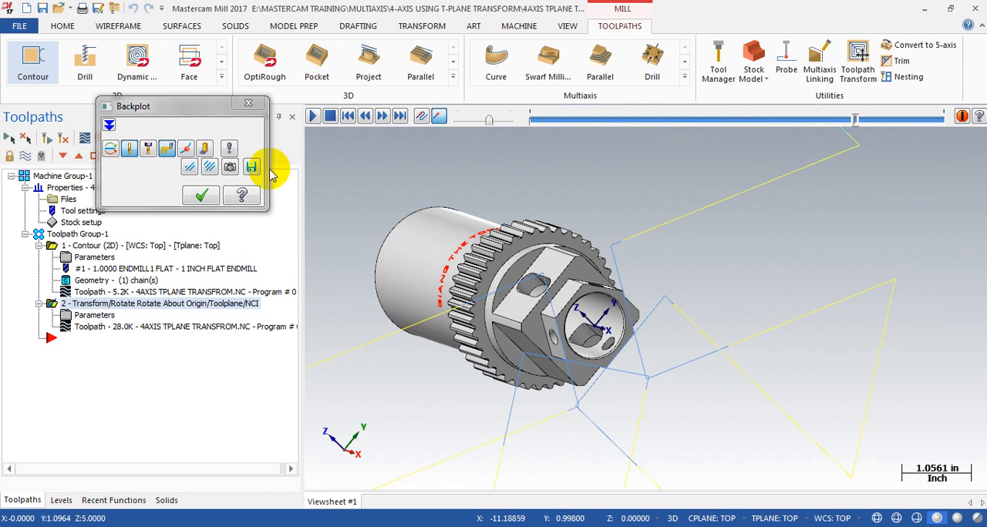
pyautogui.click(200, 196)
# Step: Set the rotate transform's start angle to 0 degrees and regenerate the operation
pyautogui.click(65, 315)
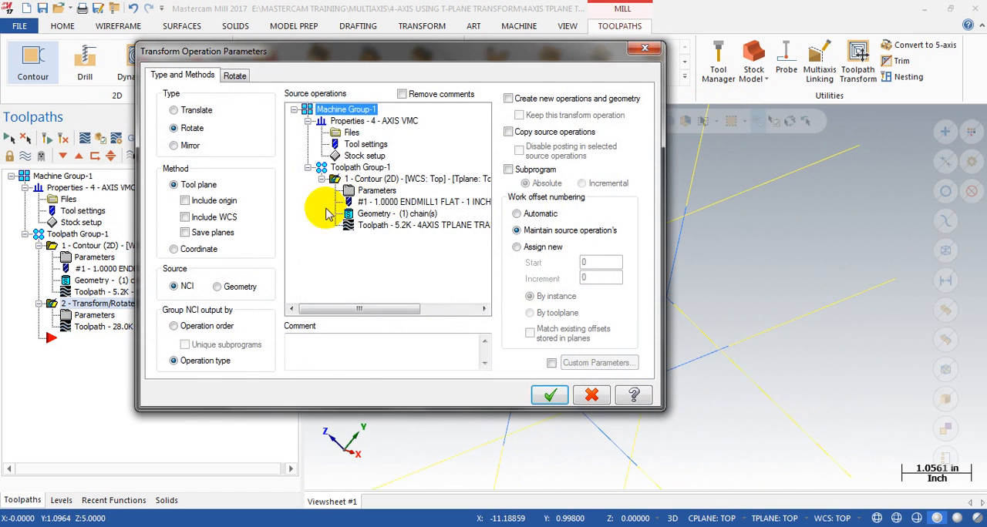
pyautogui.click(235, 75)
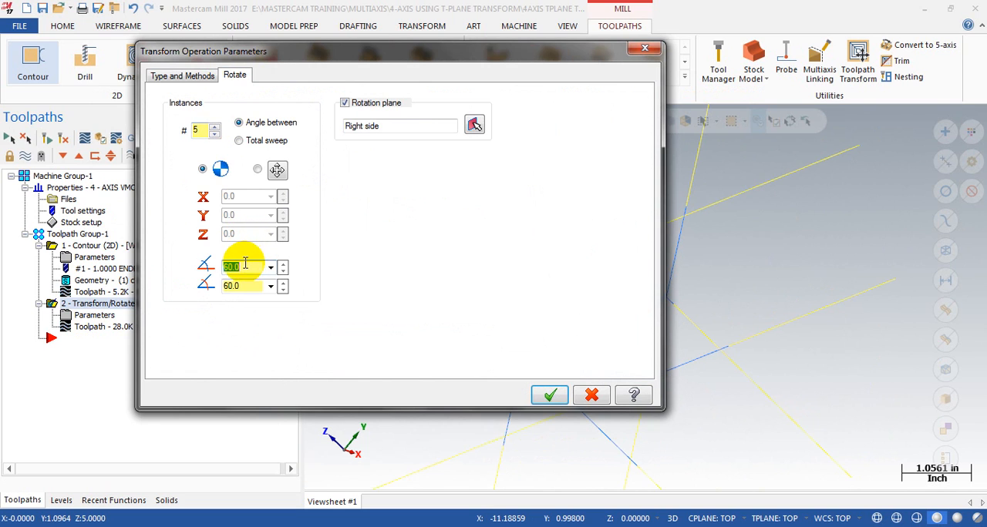
pyautogui.click(550, 394)
pyautogui.click(48, 139)
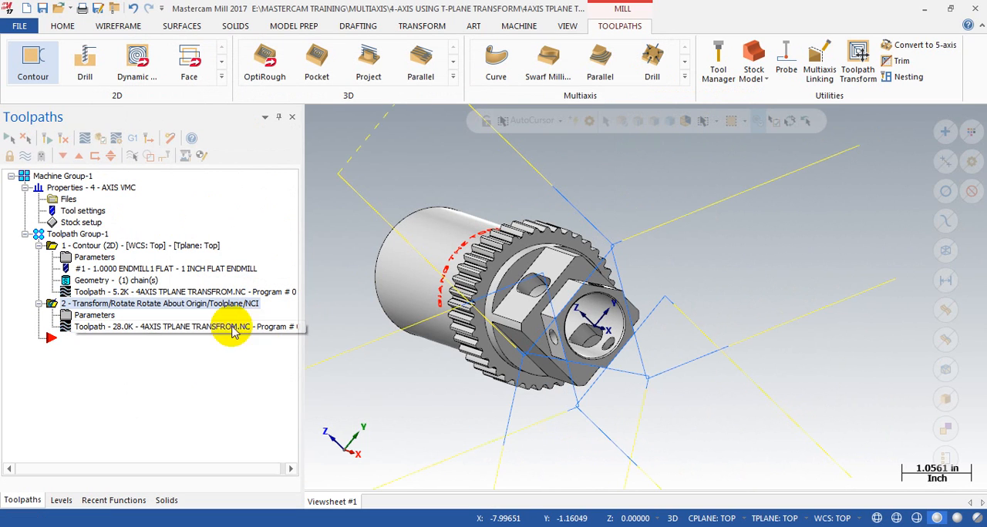
# Step: Backplot the first passes of the transform that starts at 0 degrees
pyautogui.click(99, 331)
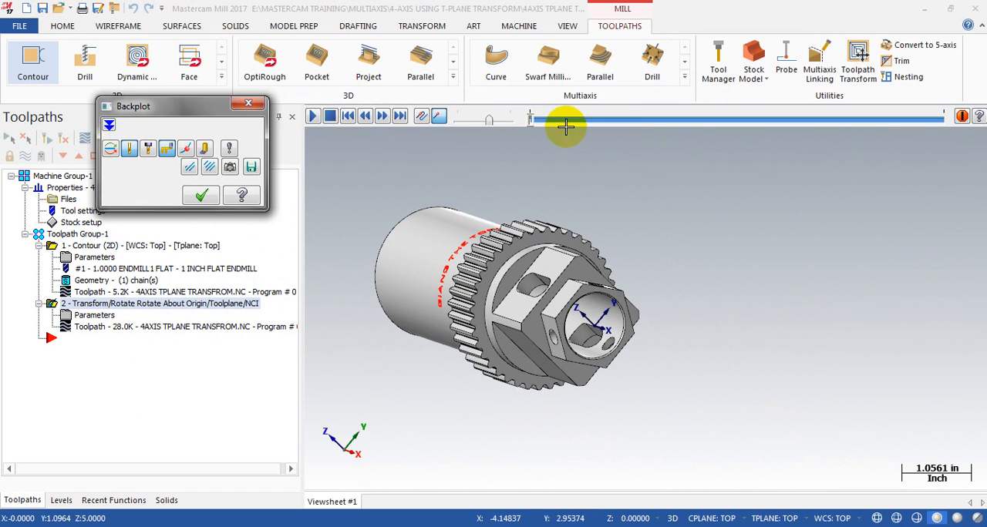
pyautogui.moveTo(531, 119); pyautogui.dragTo(668, 119)
pyautogui.click(251, 102)
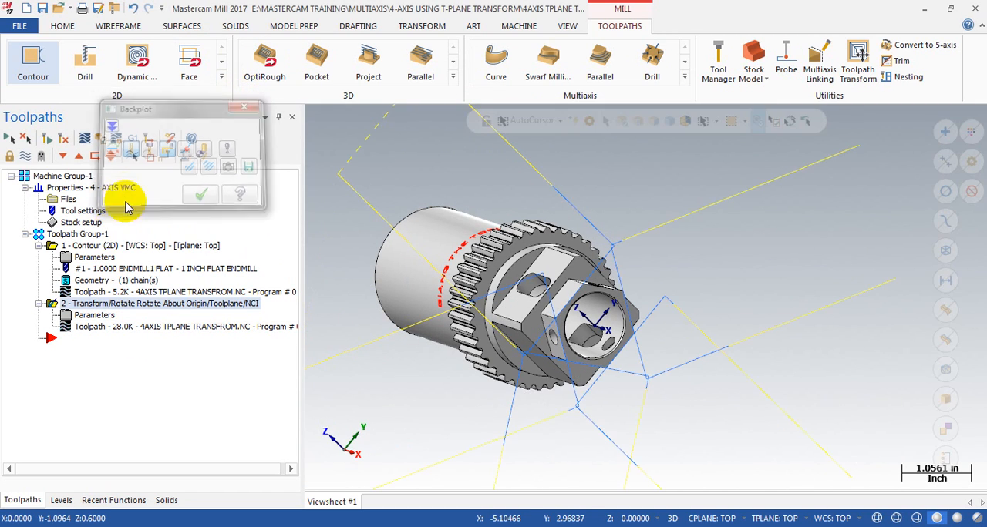
# Step: Backplot the source contour and the transform's first pass to compare where each one starts cutting
pyautogui.click(91, 294)
pyautogui.moveTo(530, 121); pyautogui.dragTo(718, 115)
pyautogui.click(248, 103)
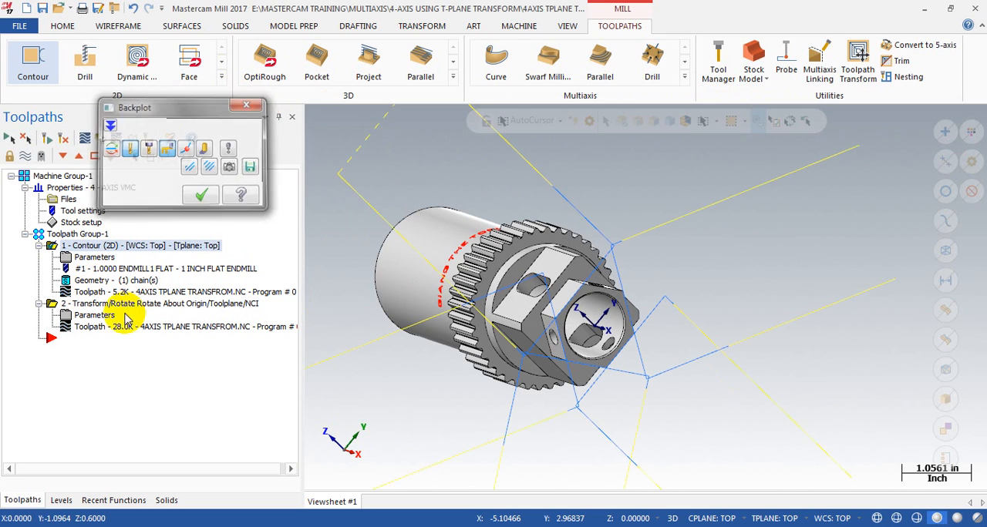
pyautogui.click(94, 329)
pyautogui.moveTo(532, 125); pyautogui.dragTo(588, 119)
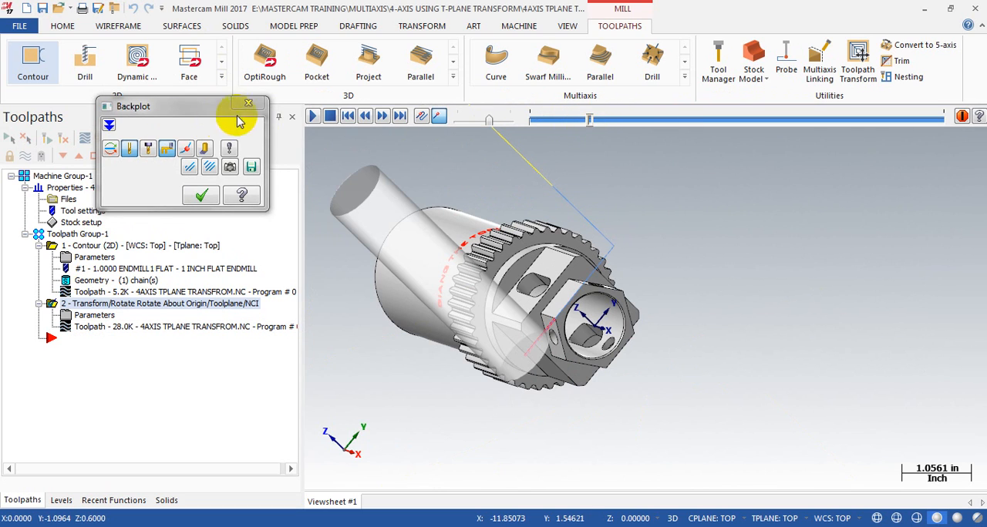
pyautogui.click(201, 195)
# Step: Set the rotate transform's start angle to 60 degrees and the angle between instances to -60 degrees, and regenerate the operation
pyautogui.click(103, 319)
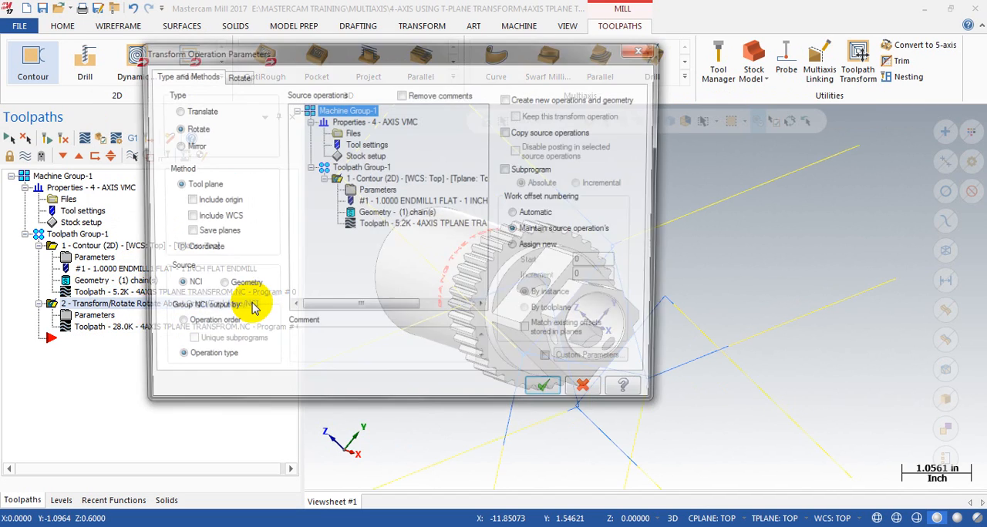
pyautogui.click(235, 74)
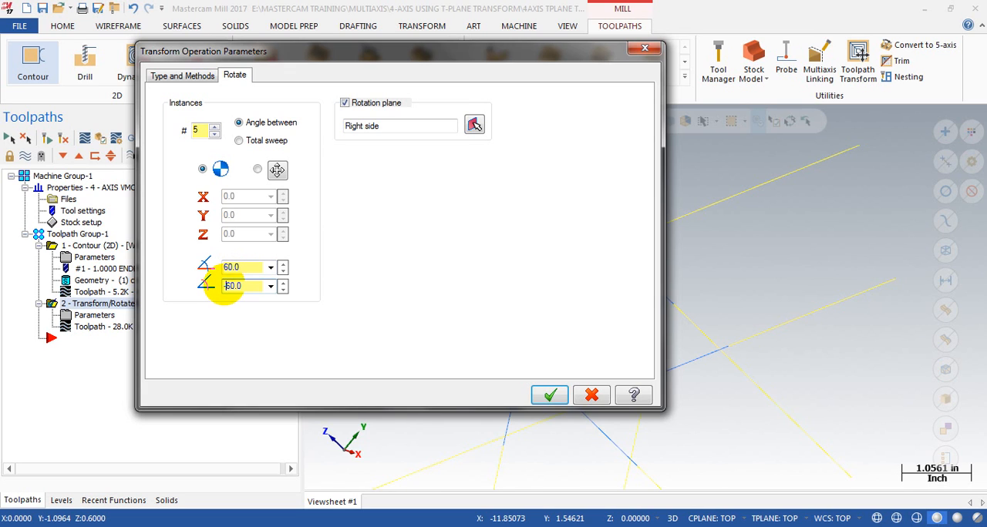
pyautogui.click(549, 395)
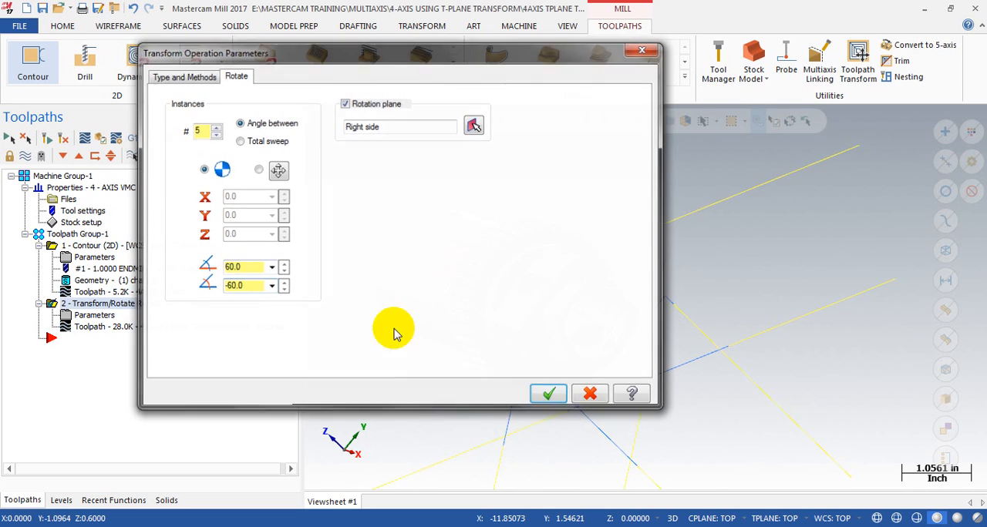
pyautogui.click(46, 137)
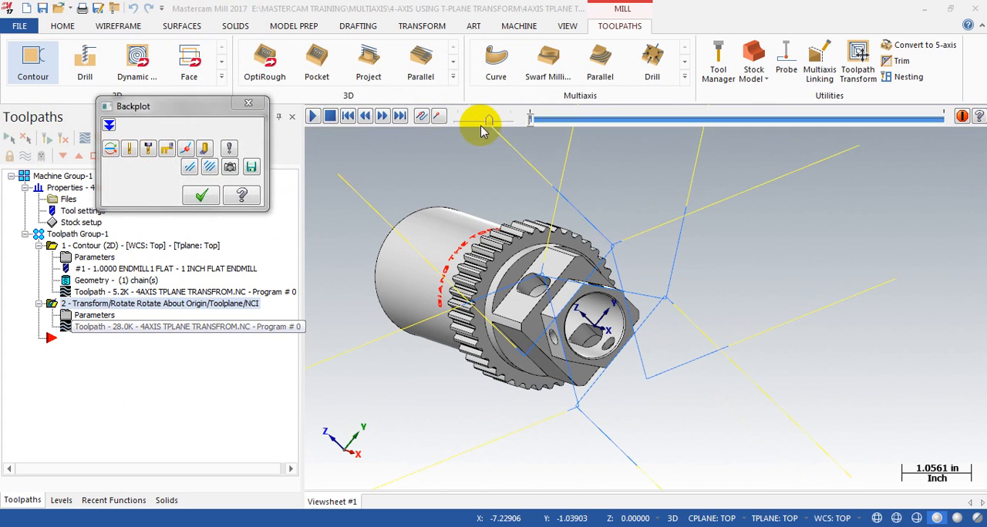
# Step: Backplot the transform to check which flats are cut with a -60 degree angle between instances
pyautogui.moveTo(531, 120); pyautogui.dragTo(167, 150)
pyautogui.scroll(-3, 528, 327)
pyautogui.click(248, 103)
# Step: Set the transform's start angle to -60 degrees and regenerate the operation
pyautogui.click(86, 316)
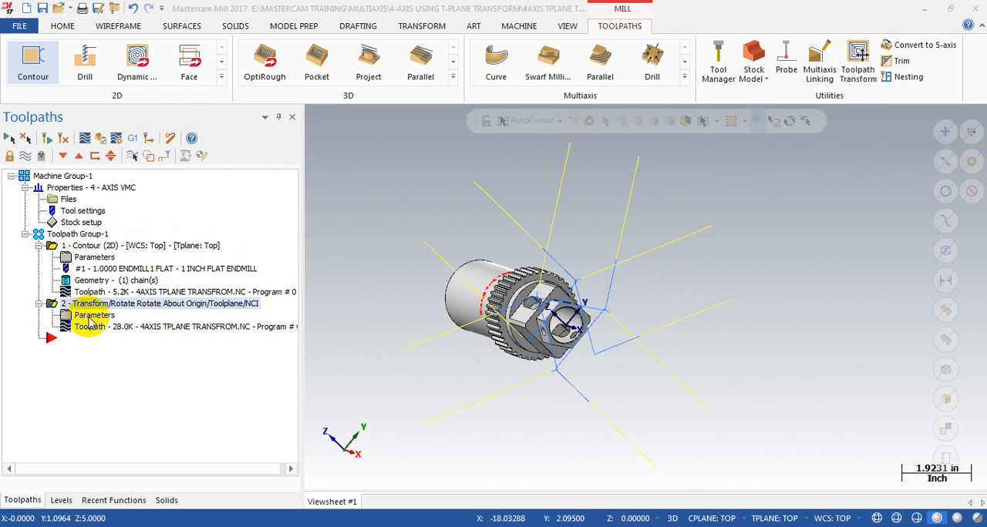
pyautogui.click(234, 74)
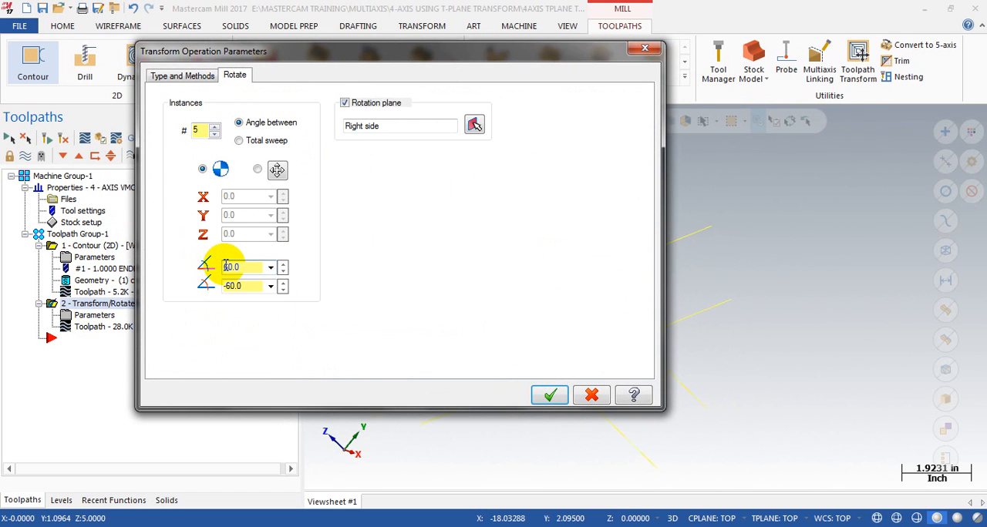
pyautogui.click(550, 395)
pyautogui.click(64, 138)
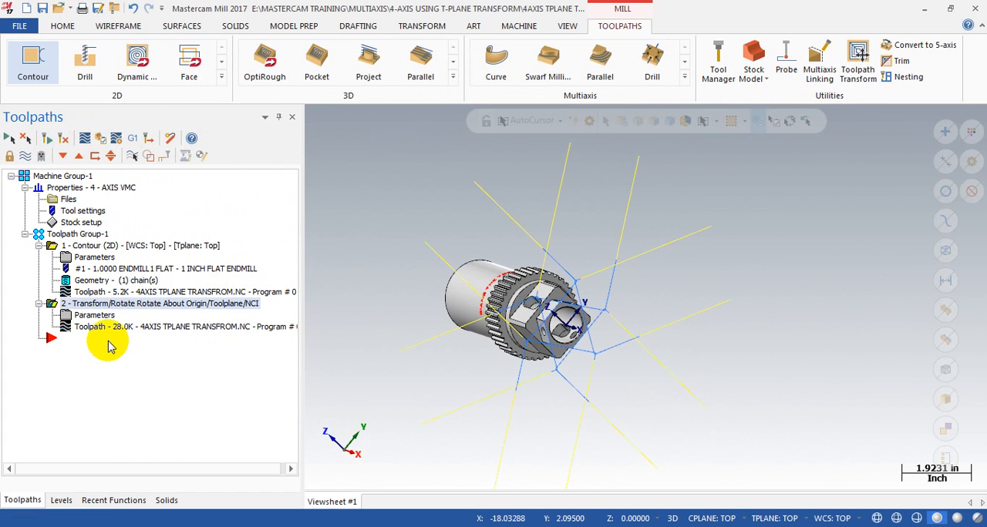
# Step: Backplot the whole transform that uses -60 degrees for both angles and inspect its rotation around the hex
pyautogui.click(108, 330)
pyautogui.moveTo(534, 120); pyautogui.dragTo(936, 122)
pyautogui.scroll(5, 671, 292)
pyautogui.scroll(-3, 732, 304)
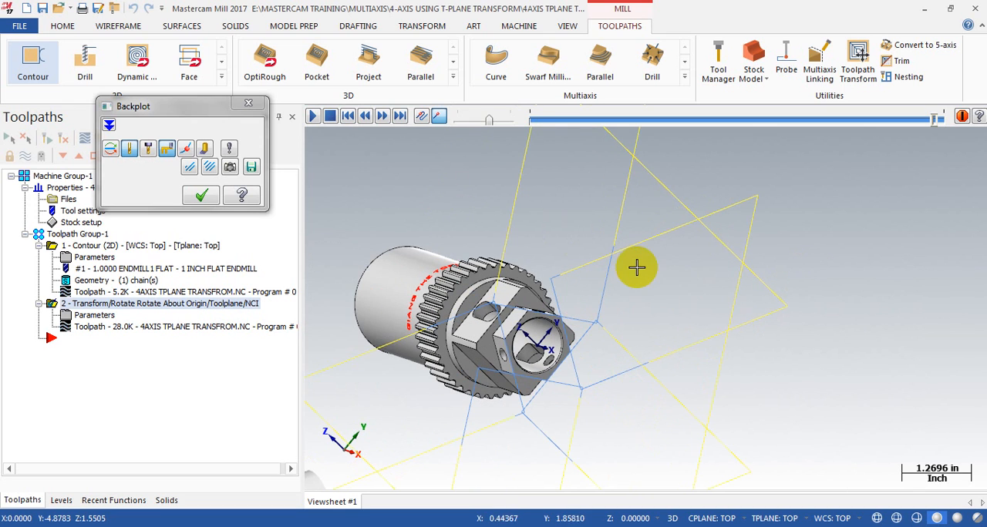
pyautogui.click(201, 195)
# Step: Set both transform angles to 60 degrees and regenerate the operation with the Right side rotation plane turned off
pyautogui.click(91, 316)
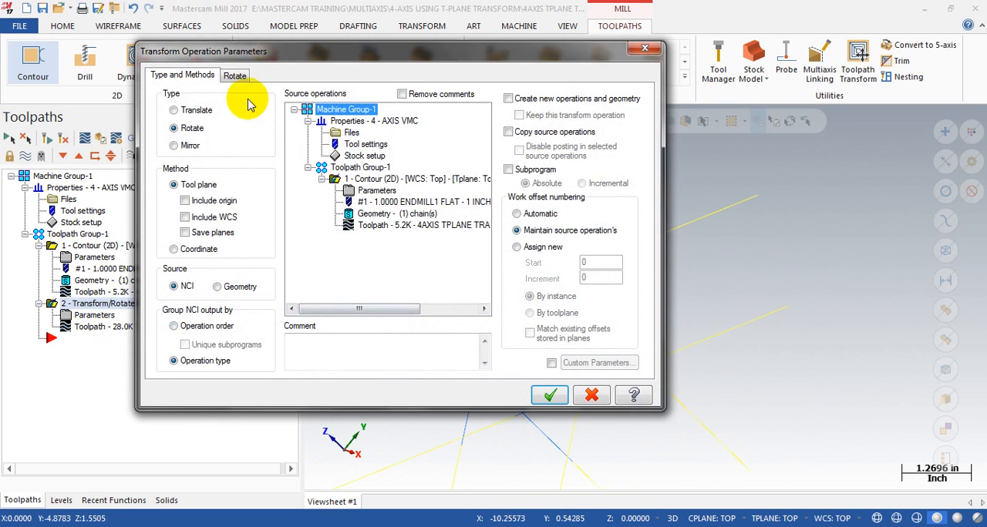
pyautogui.click(235, 75)
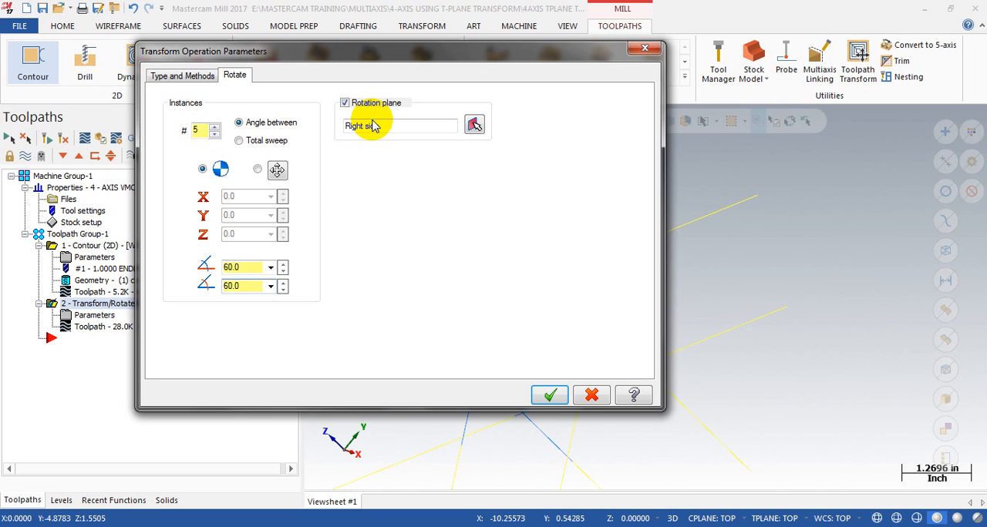
pyautogui.moveTo(510, 51); pyautogui.dragTo(542, 115)
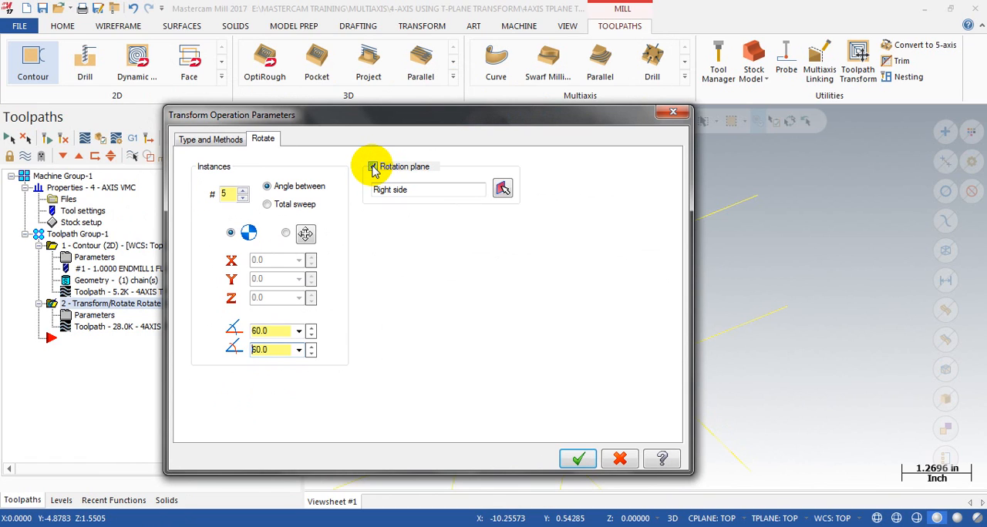
pyautogui.click(576, 458)
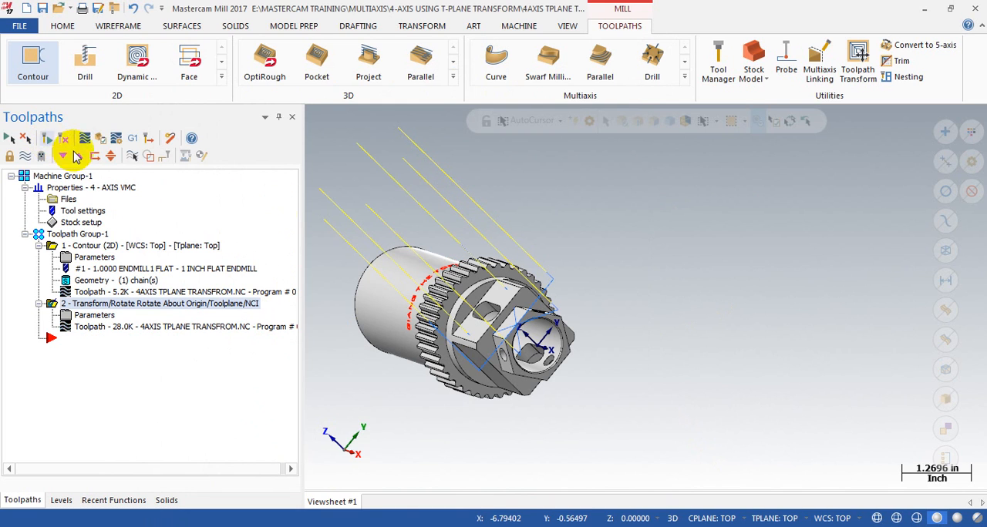
# Step: Backplot the transform without a rotation plane and examine the tool's orientation around the hex end
pyautogui.moveTo(522, 338); pyautogui.dragTo(584, 340, button='middle')
pyautogui.scroll(3, 584, 340)
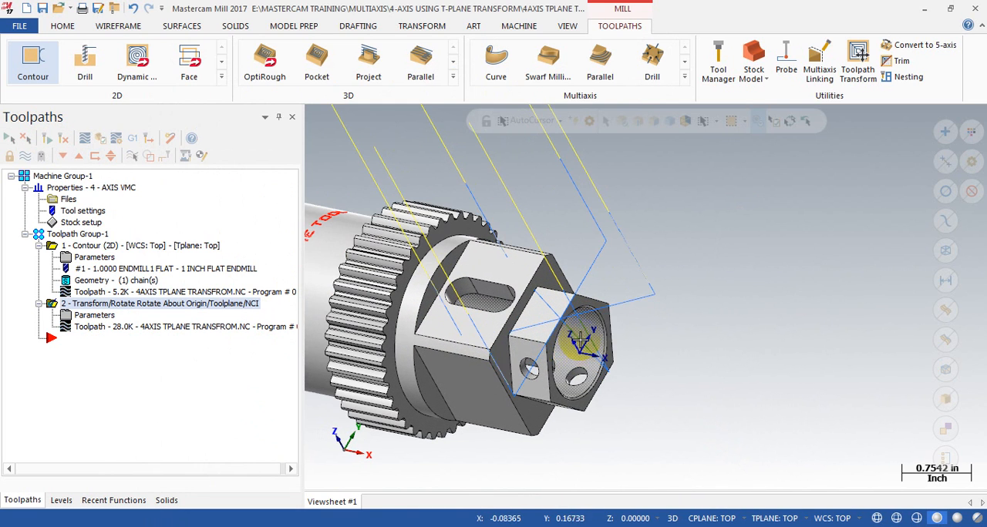
pyautogui.click(114, 330)
pyautogui.moveTo(532, 120); pyautogui.dragTo(893, 151)
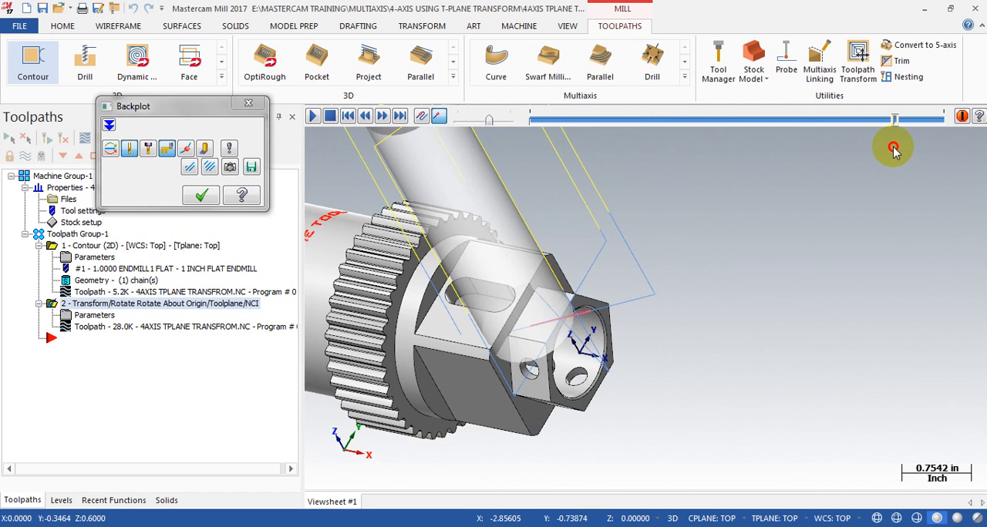
pyautogui.scroll(-3, 565, 242)
pyautogui.click(244, 106)
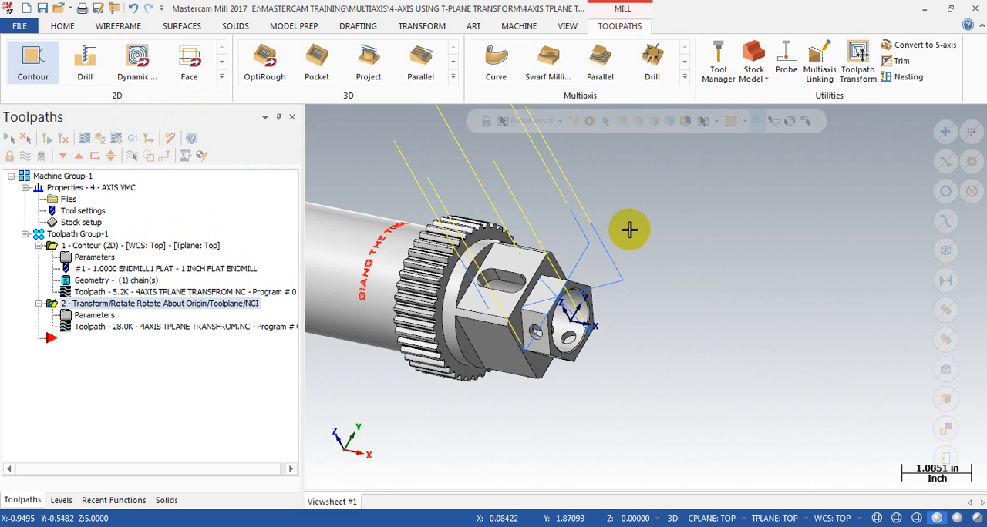
pyautogui.click(103, 327)
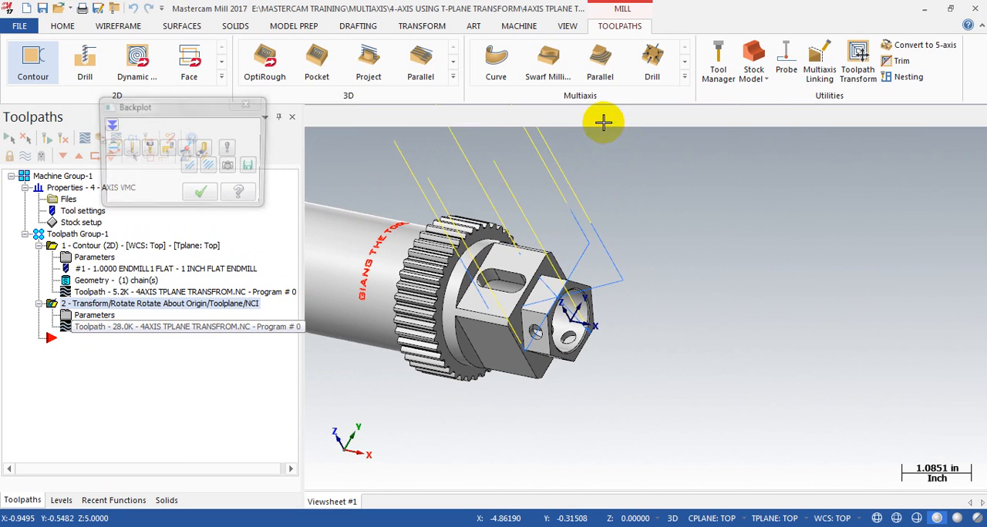
pyautogui.moveTo(531, 118); pyautogui.dragTo(817, 127)
pyautogui.click(189, 197)
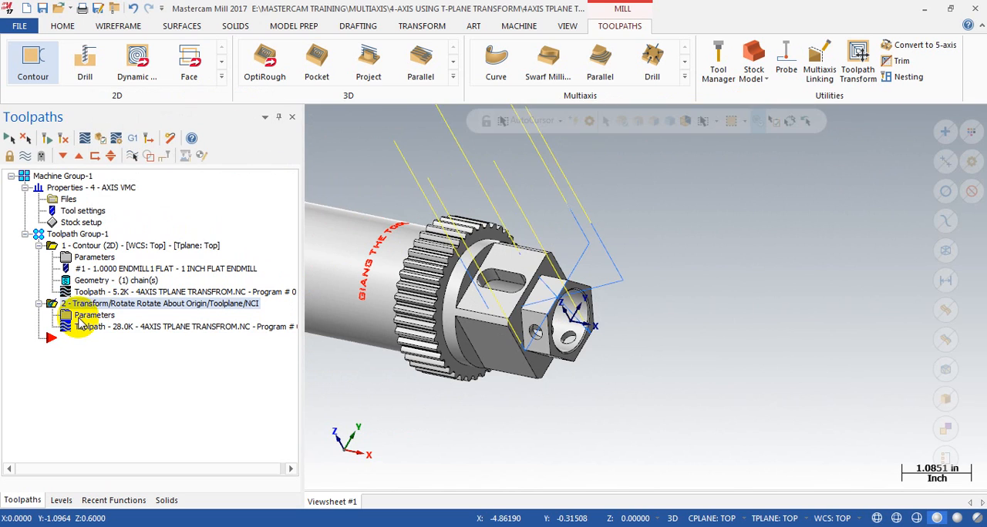
# Step: Turn the transform's Right side rotation plane back on, regenerate the operation, and inspect the passes around the part
pyautogui.click(81, 316)
pyautogui.click(263, 139)
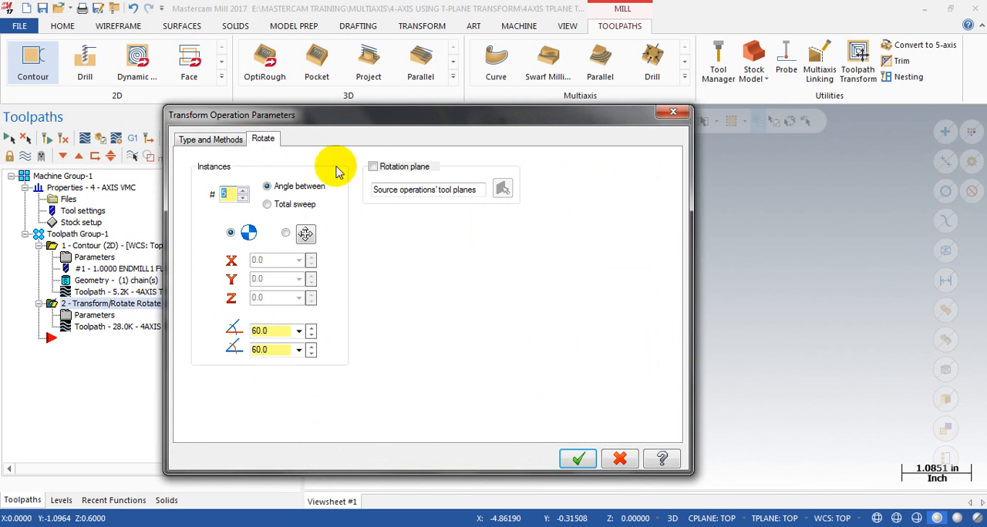
pyautogui.click(373, 168)
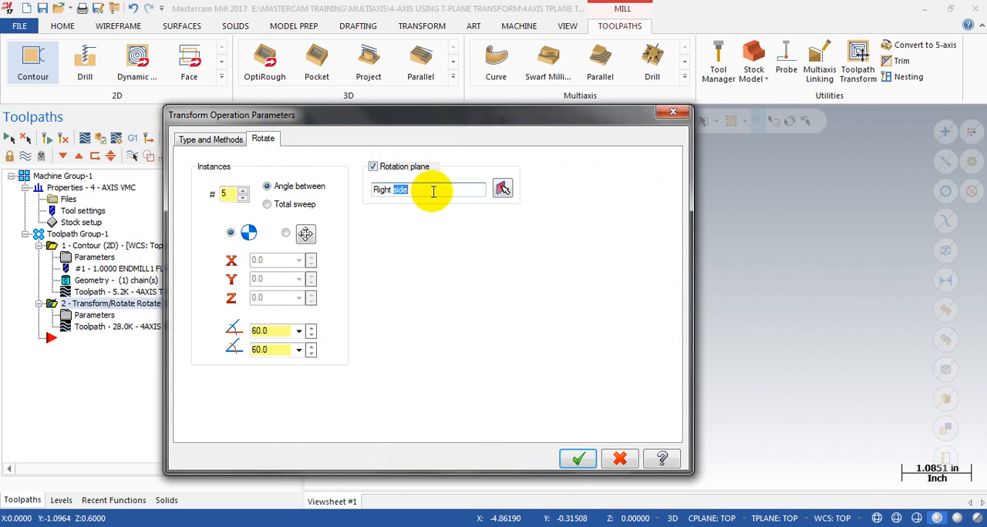
pyautogui.moveTo(407, 115); pyautogui.dragTo(110, 101)
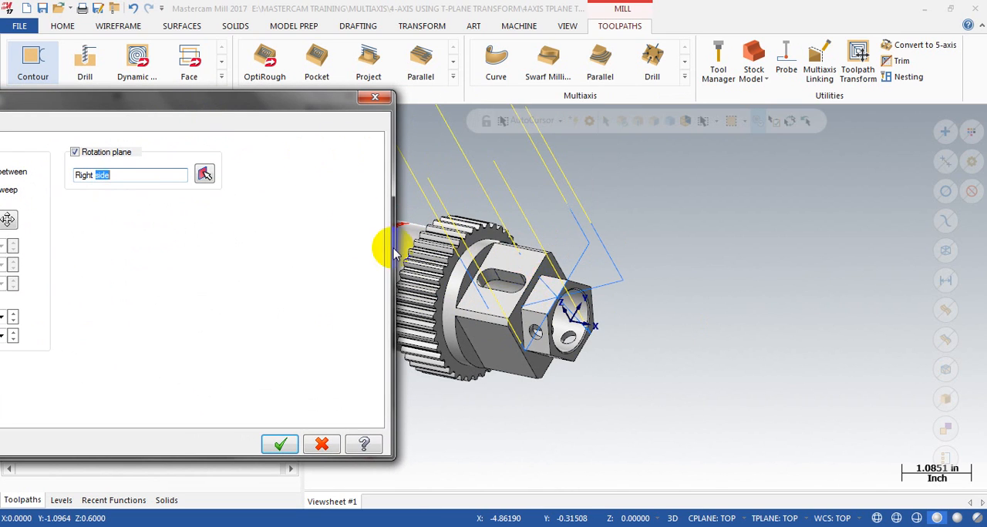
pyautogui.moveTo(247, 101); pyautogui.dragTo(448, 50)
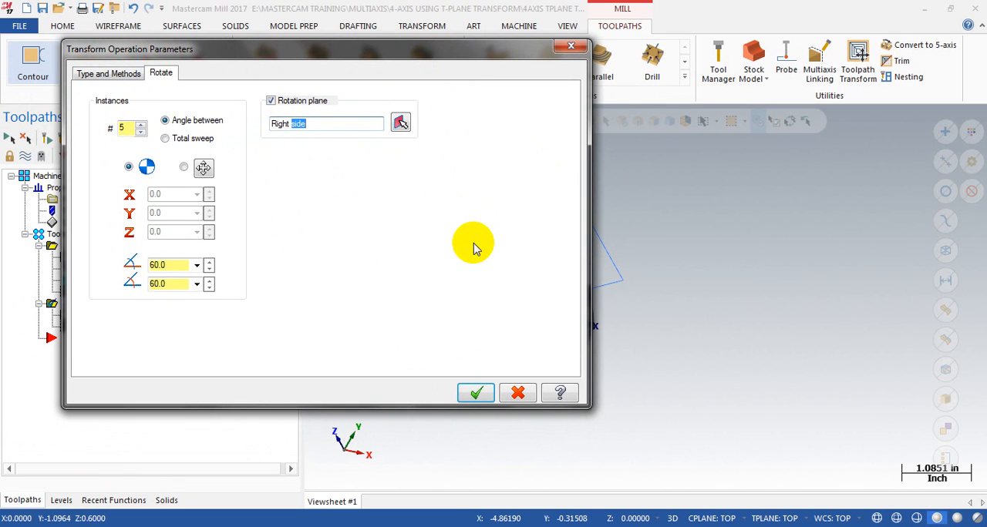
pyautogui.click(476, 393)
pyautogui.scroll(-1, 712, 343)
pyautogui.moveTo(418, 315); pyautogui.dragTo(356, 320, button='middle')
# Step: Enable Copy source operations in the transform, with posting disabled in the selected source operations
pyautogui.click(93, 316)
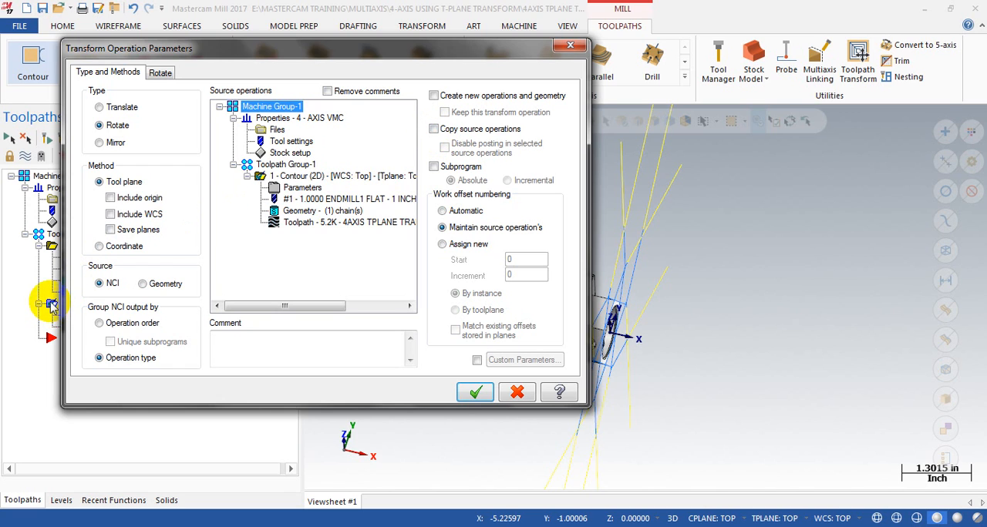
pyautogui.moveTo(244, 48); pyautogui.dragTo(380, 67)
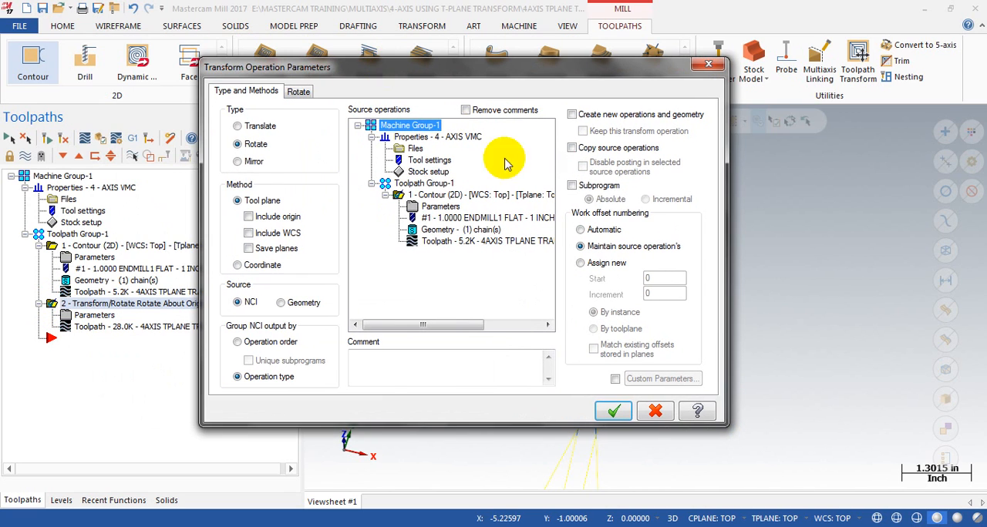
pyautogui.click(571, 148)
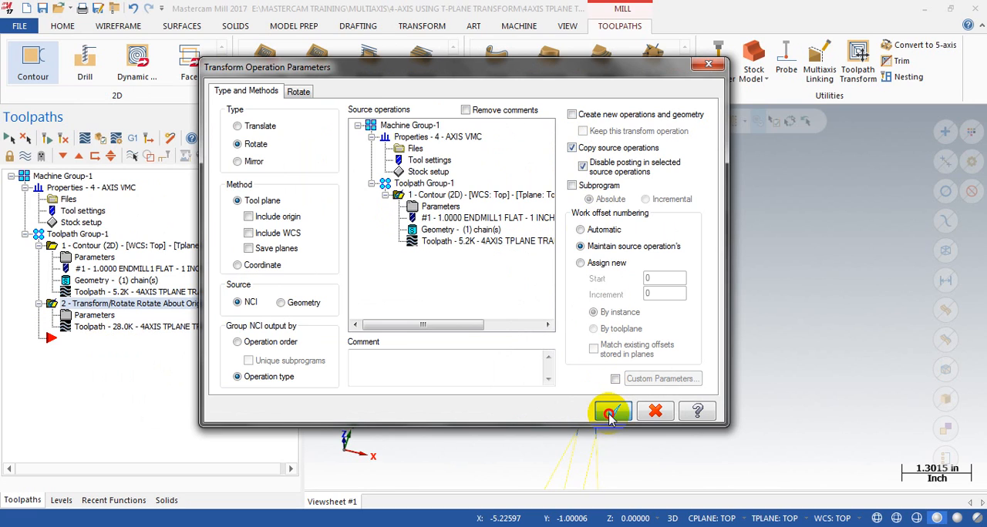
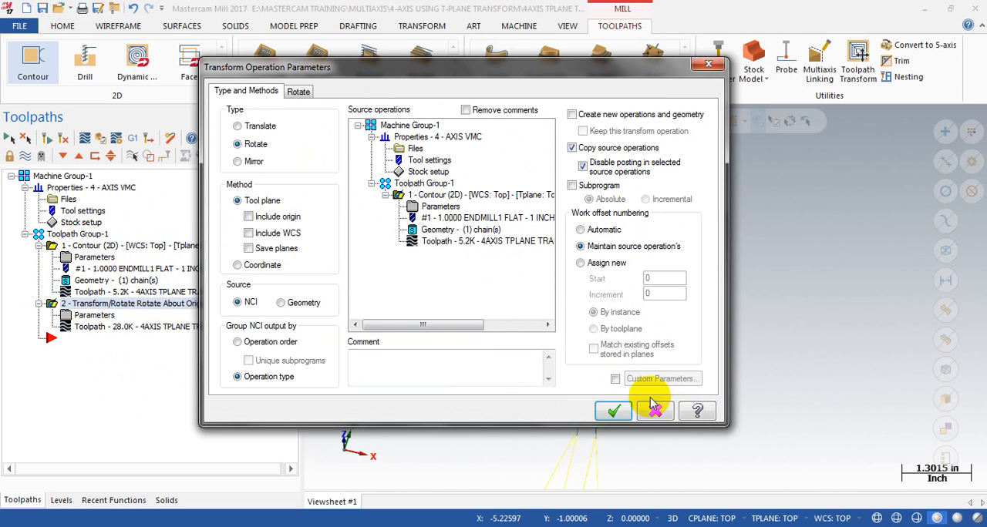
# Step: Accept the transform parameters and regenerate the rotate operation with its source copy included
pyautogui.click(617, 409)
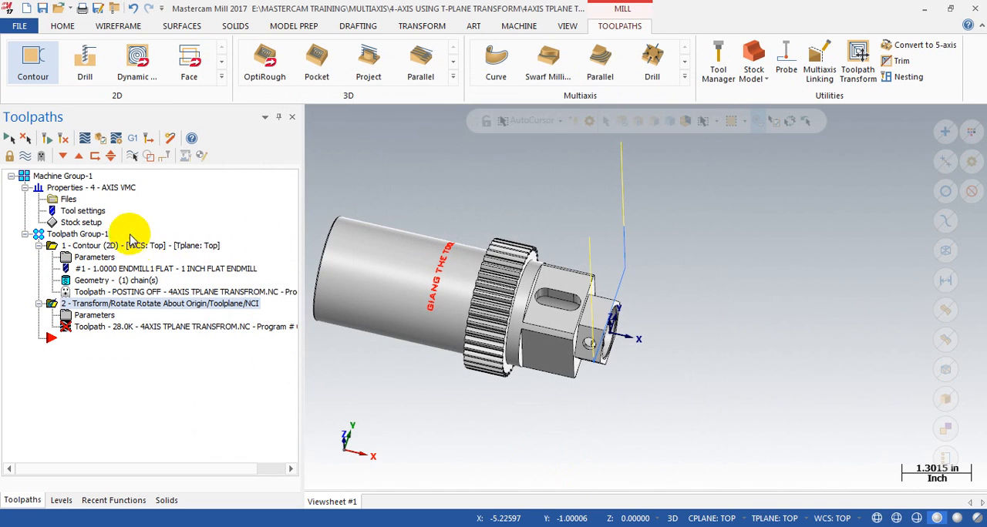
pyautogui.click(46, 139)
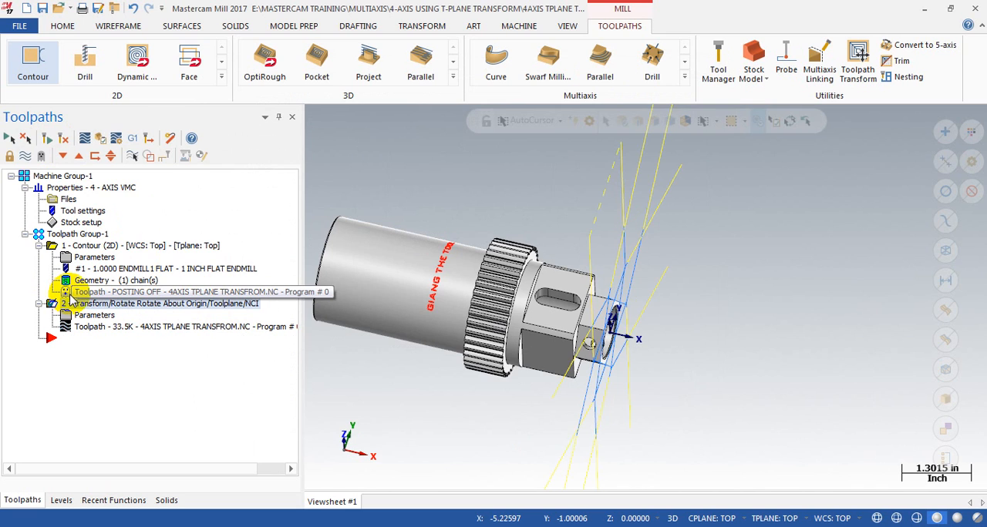
pyautogui.moveTo(557, 308)
pyautogui.mouseDown(button='middle')
pyautogui.moveTo(656, 357)
pyautogui.moveTo(565, 344)
pyautogui.moveTo(559, 324)
pyautogui.mouseUp(button='middle')
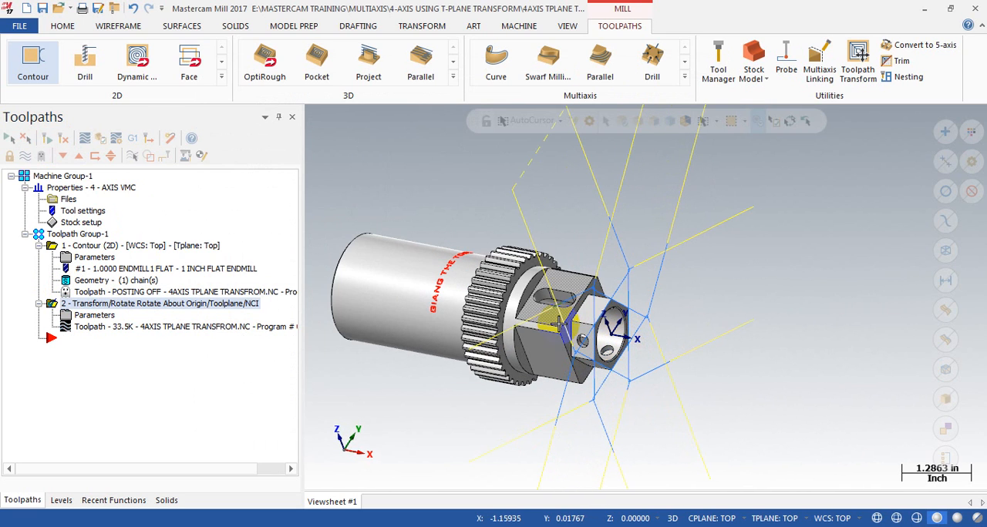
# Step: Backplot the rotate transform from start to end and examine the tool moves around the hex end
pyautogui.click(114, 327)
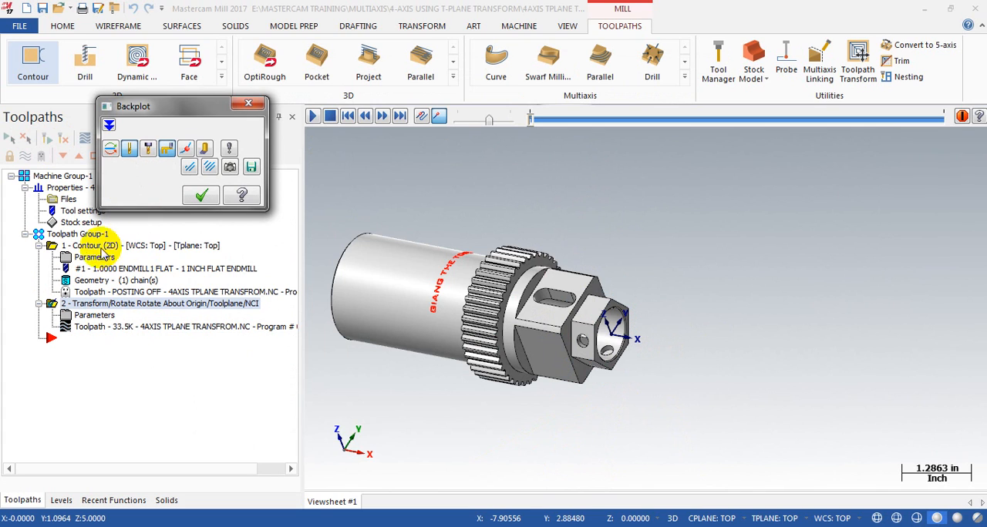
pyautogui.moveTo(531, 119); pyautogui.dragTo(486, 152)
pyautogui.click(200, 195)
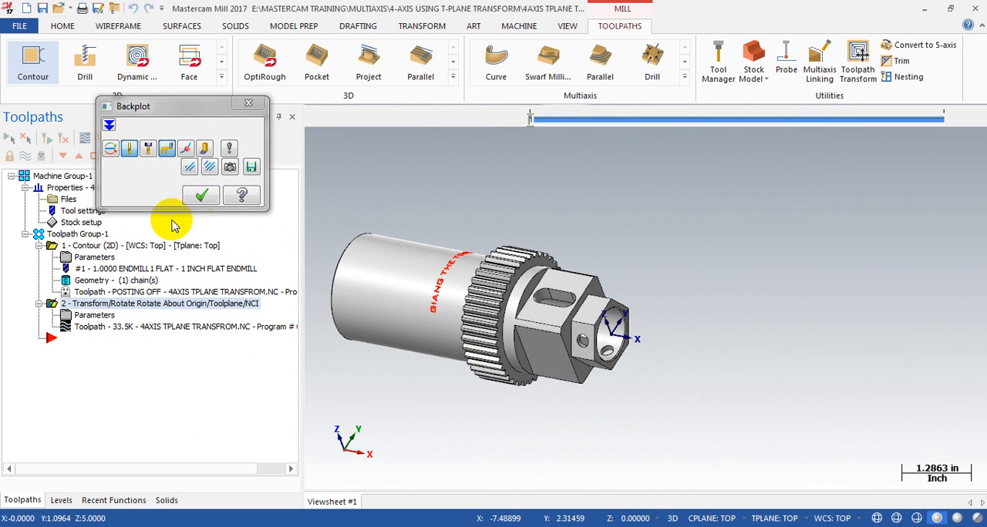
pyautogui.scroll(3, 648, 280)
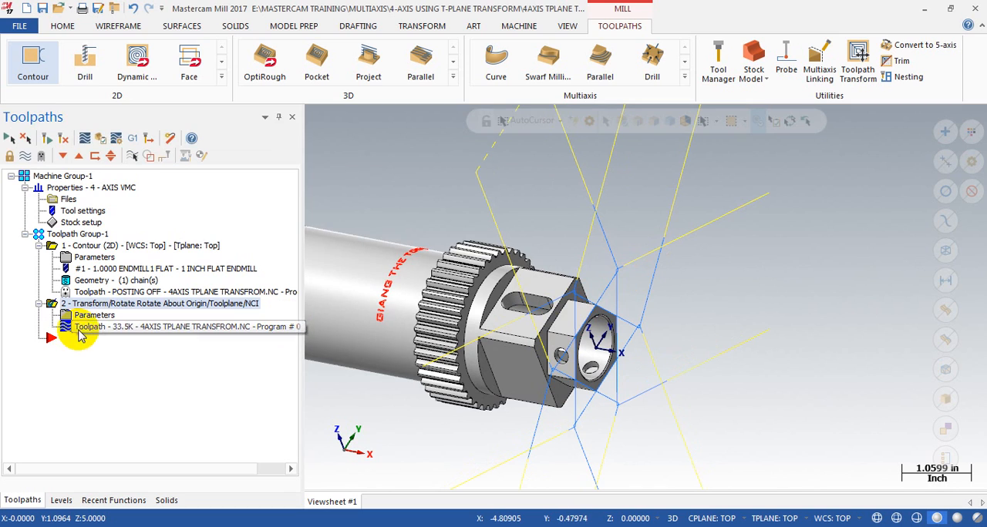
pyautogui.click(127, 328)
pyautogui.moveTo(535, 118)
pyautogui.mouseDown()
pyautogui.moveTo(716, 145)
pyautogui.moveTo(870, 145)
pyautogui.moveTo(910, 138)
pyautogui.moveTo(933, 121)
pyautogui.mouseUp()
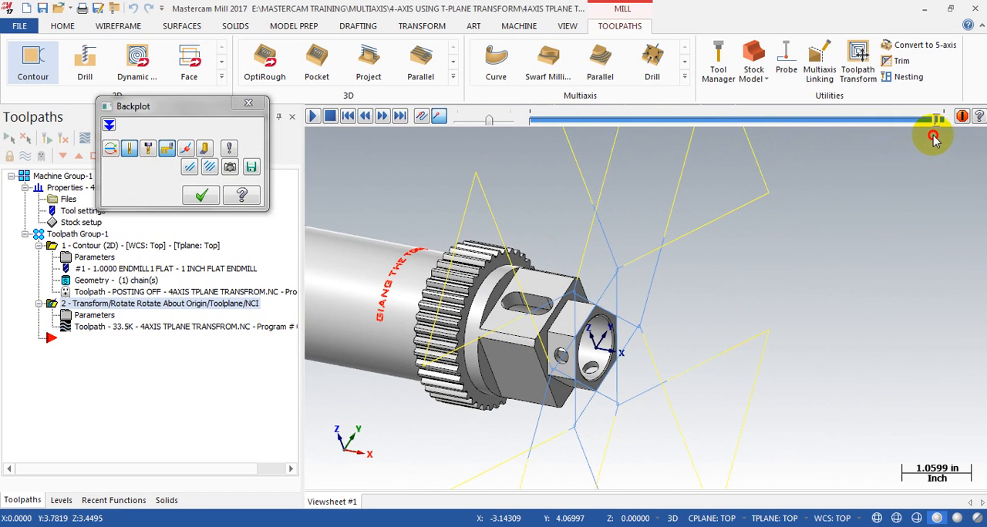
pyautogui.scroll(-2, 652, 273)
pyautogui.moveTo(652, 273); pyautogui.dragTo(678, 269, button='middle')
pyautogui.click(202, 195)
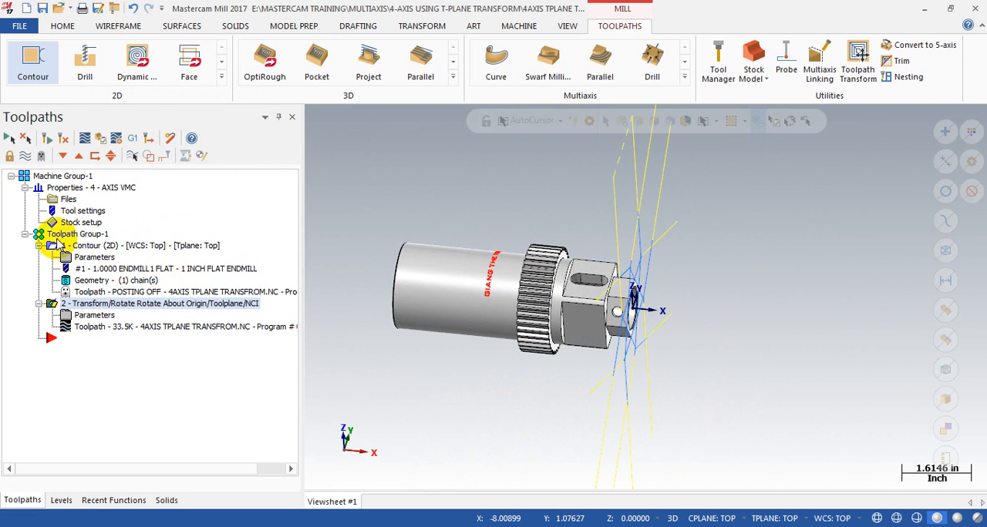
# Step: Open the transform operation in the Verify simulation, with the workpiece hidden and the tool shown
pyautogui.click(100, 141)
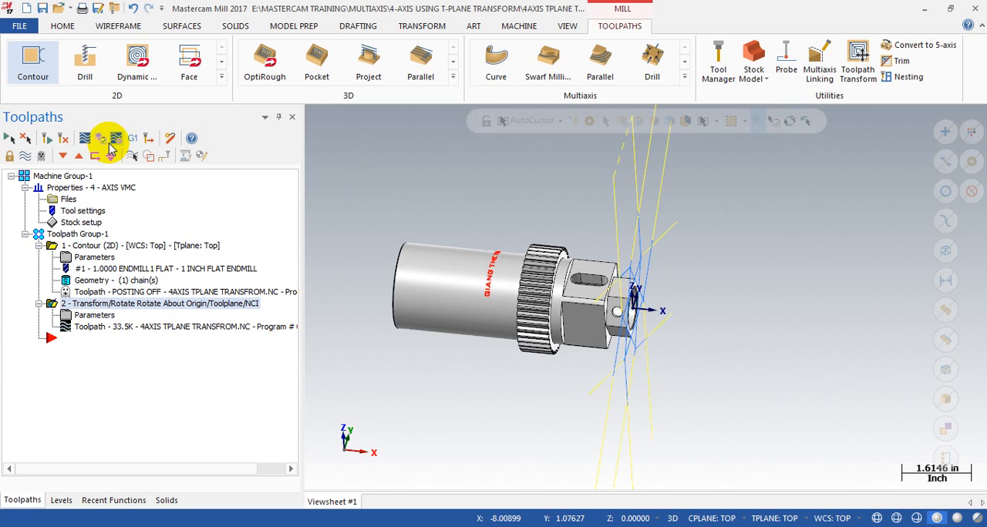
pyautogui.click(108, 143)
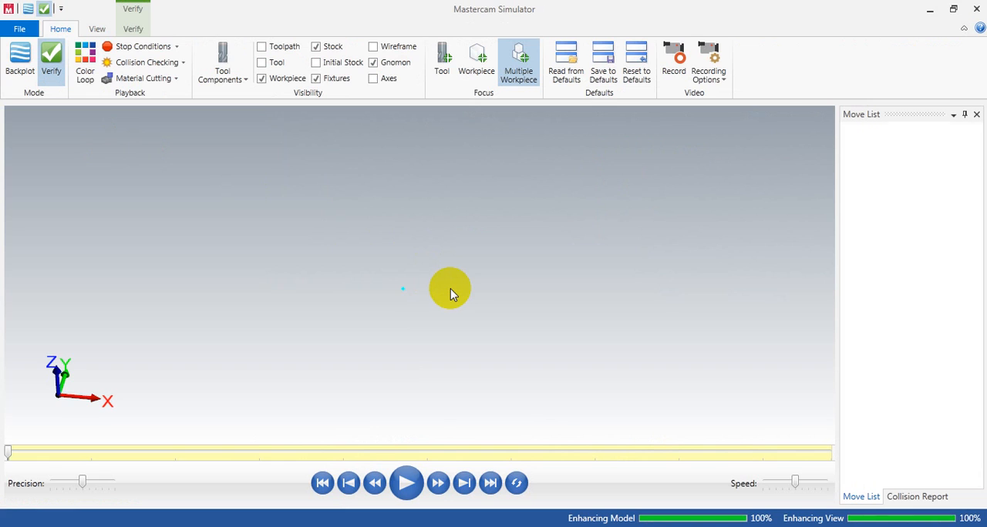
pyautogui.scroll(3, 374, 285)
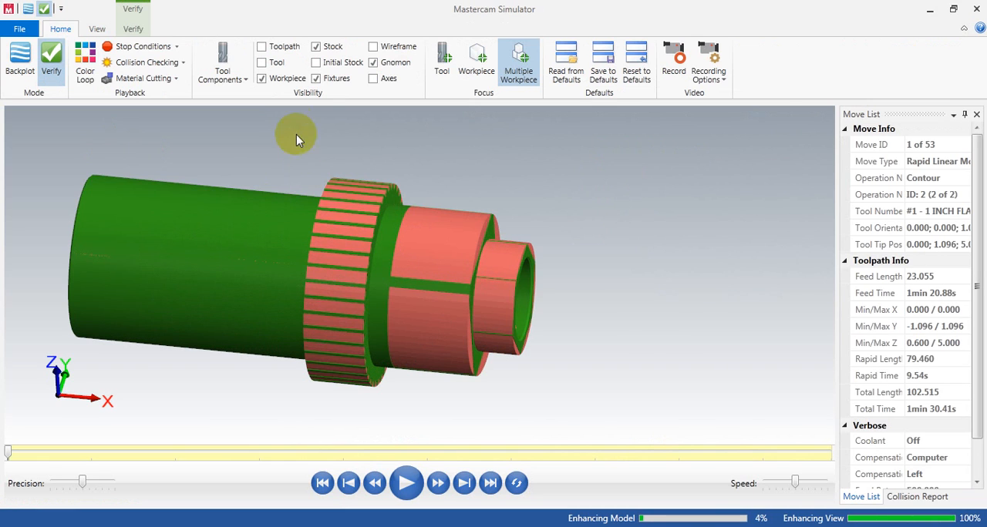
pyautogui.click(262, 78)
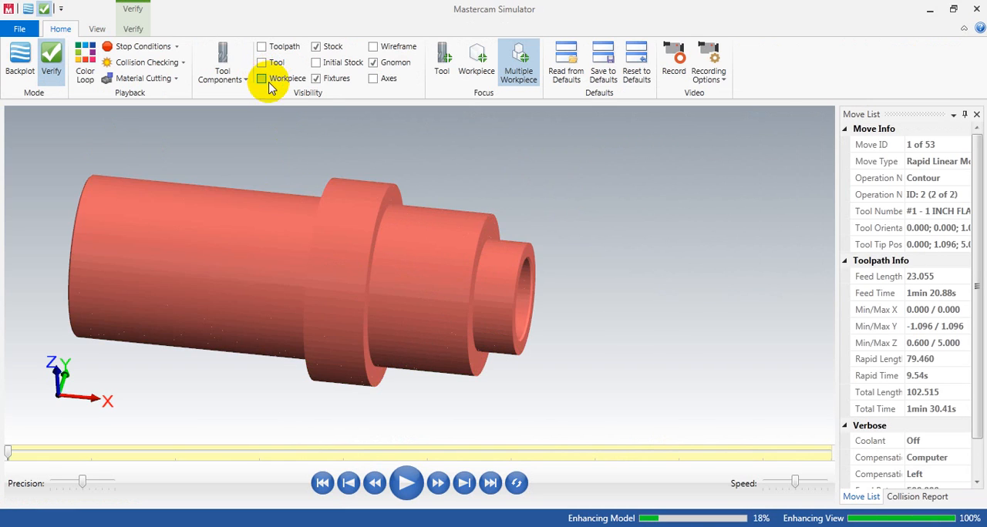
pyautogui.scroll(-3, 470, 287)
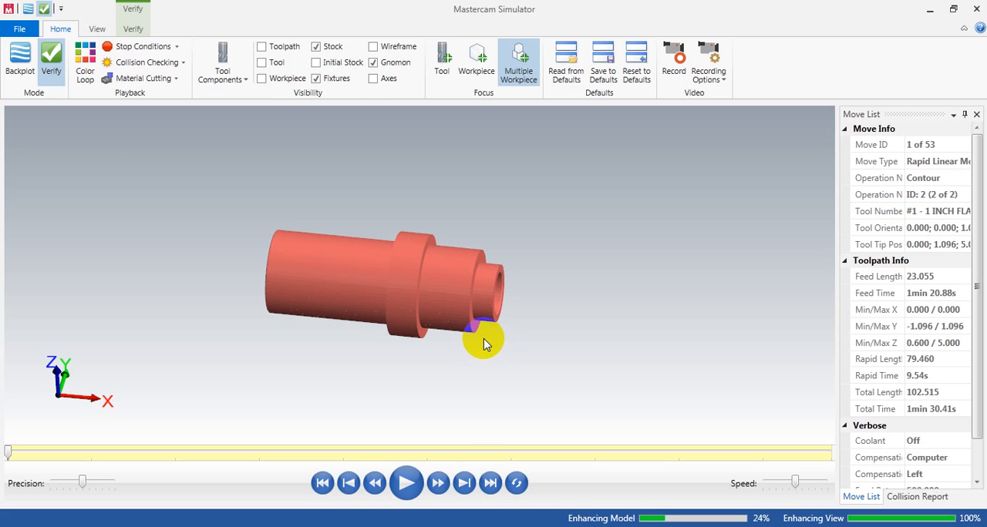
pyautogui.moveTo(484, 339); pyautogui.dragTo(480, 339, button='middle')
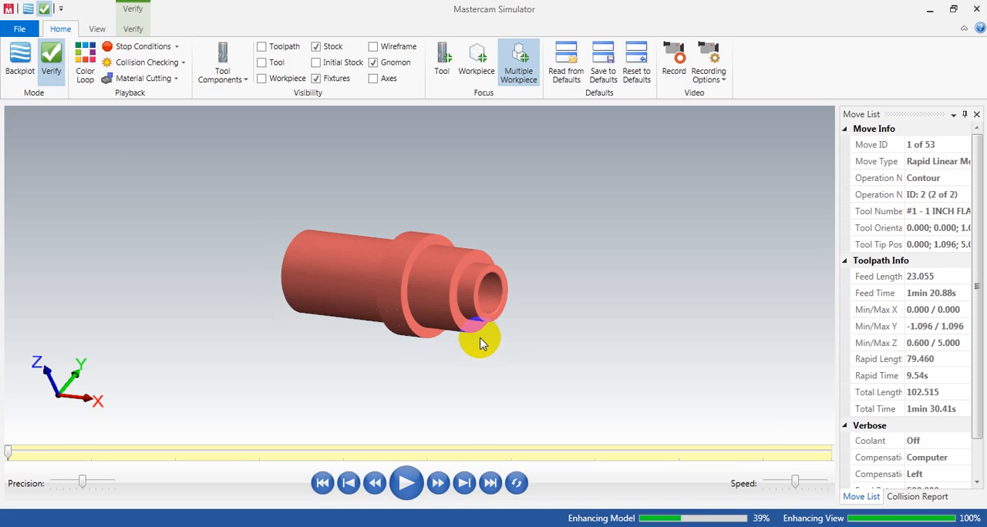
pyautogui.click(277, 65)
pyautogui.moveTo(480, 239); pyautogui.dragTo(471, 242)
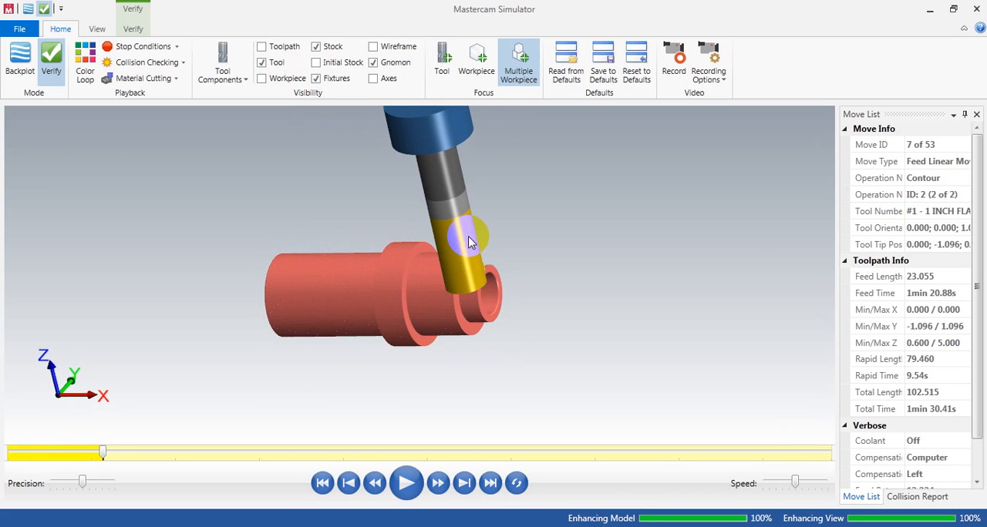
# Step: Play the verification through to the last move and inspect the flats cut on the hex end from several angles
pyautogui.press('s')
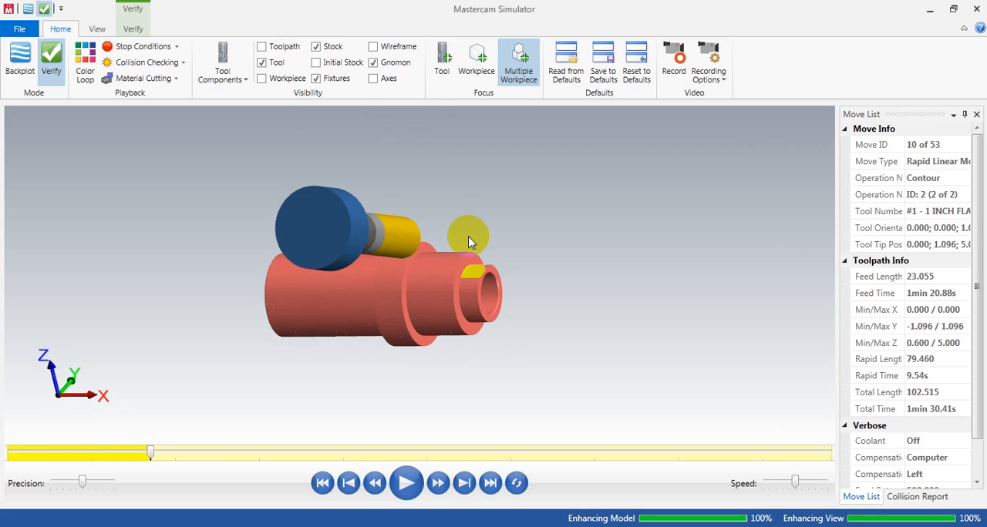
pyautogui.scroll(3, 494, 283)
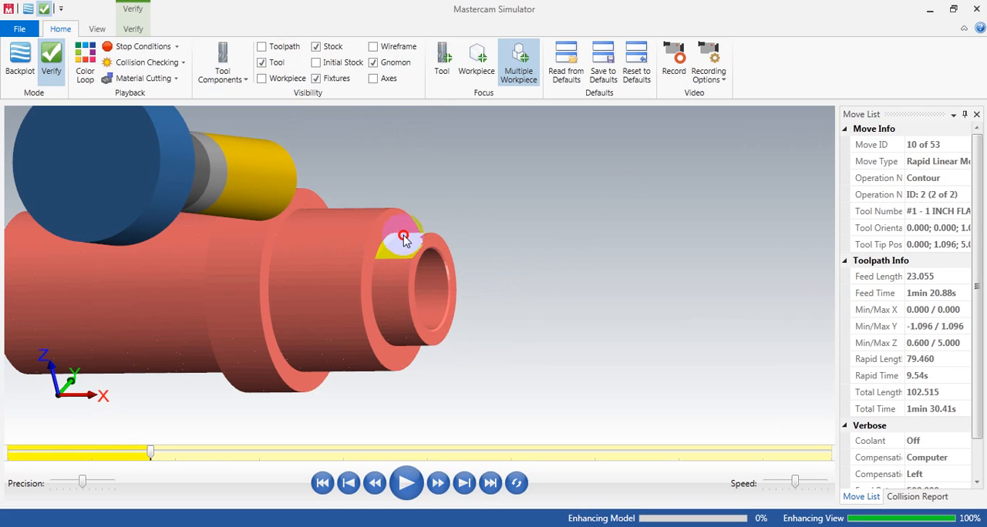
pyautogui.scroll(2, 437, 229)
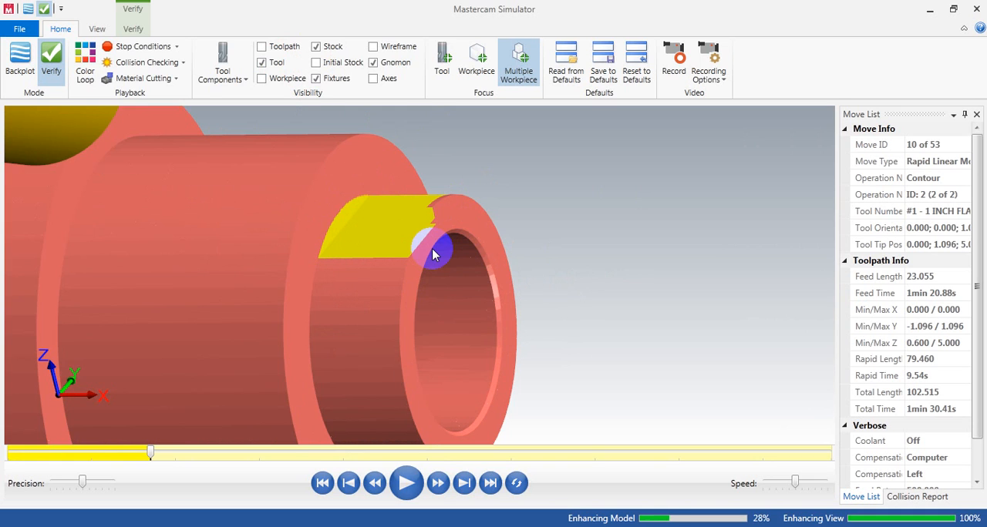
pyautogui.scroll(-3, 433, 254)
pyautogui.moveTo(511, 249); pyautogui.dragTo(413, 256, button='middle')
pyautogui.scroll(4, 412, 257)
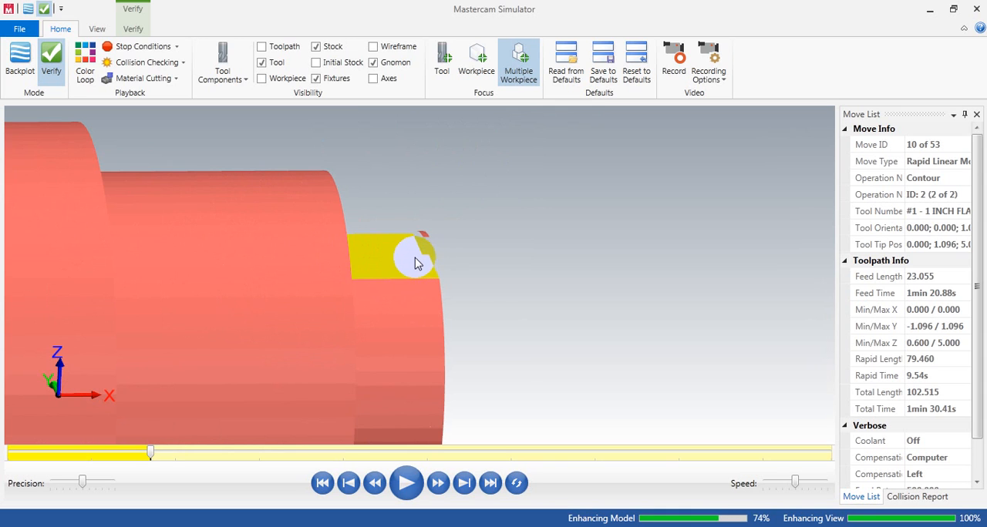
pyautogui.scroll(-4, 489, 269)
pyautogui.moveTo(473, 269)
pyautogui.mouseDown(button='middle')
pyautogui.moveTo(418, 276)
pyautogui.moveTo(424, 350)
pyautogui.moveTo(465, 340)
pyautogui.moveTo(470, 299)
pyautogui.moveTo(460, 271)
pyautogui.mouseUp(button='middle')
pyautogui.scroll(6, 459, 271)
pyautogui.moveTo(369, 235); pyautogui.dragTo(412, 229, button='middle')
pyautogui.scroll(-3, 379, 235)
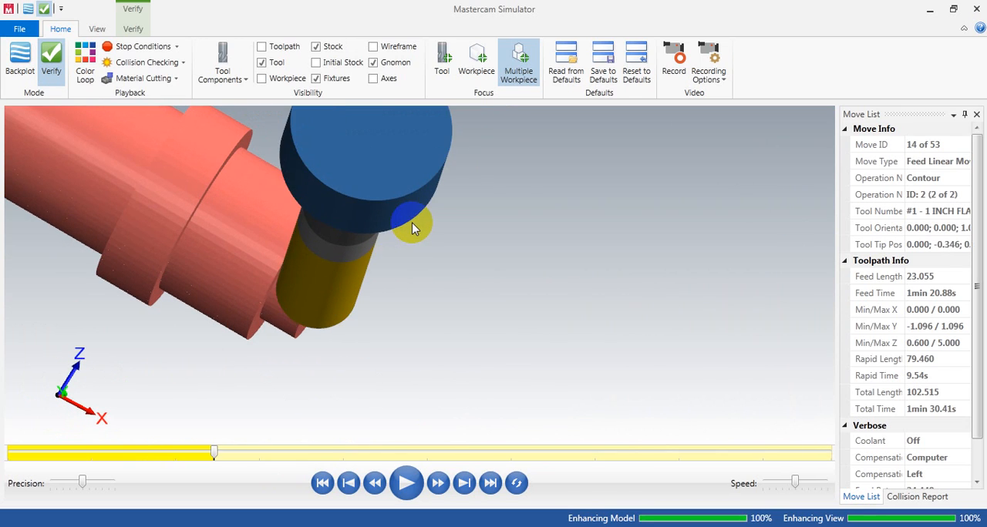
pyautogui.moveTo(388, 235); pyautogui.dragTo(378, 210, button='middle')
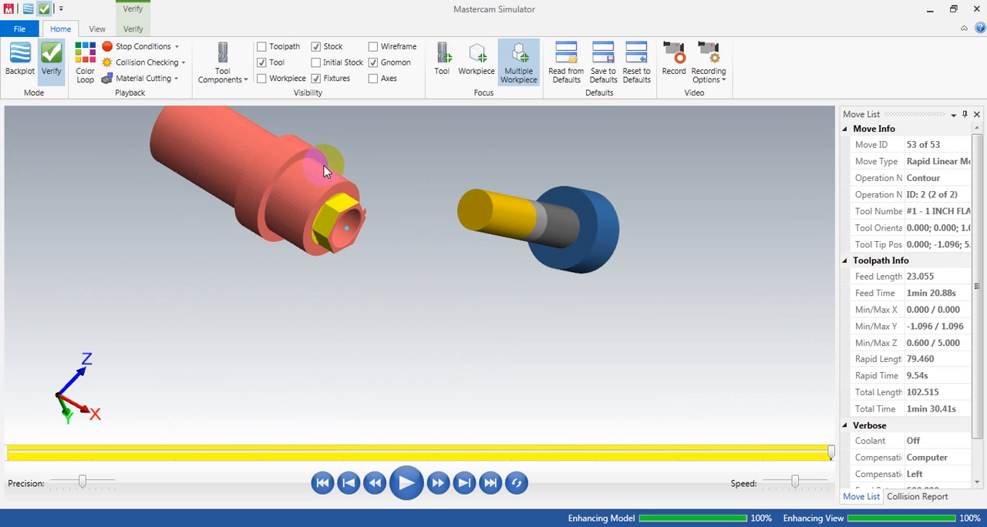
pyautogui.scroll(3, 323, 165)
# Step: Rewind the verification, raise the simulation precision, and set the simulation focus to the tool
pyautogui.click(323, 483)
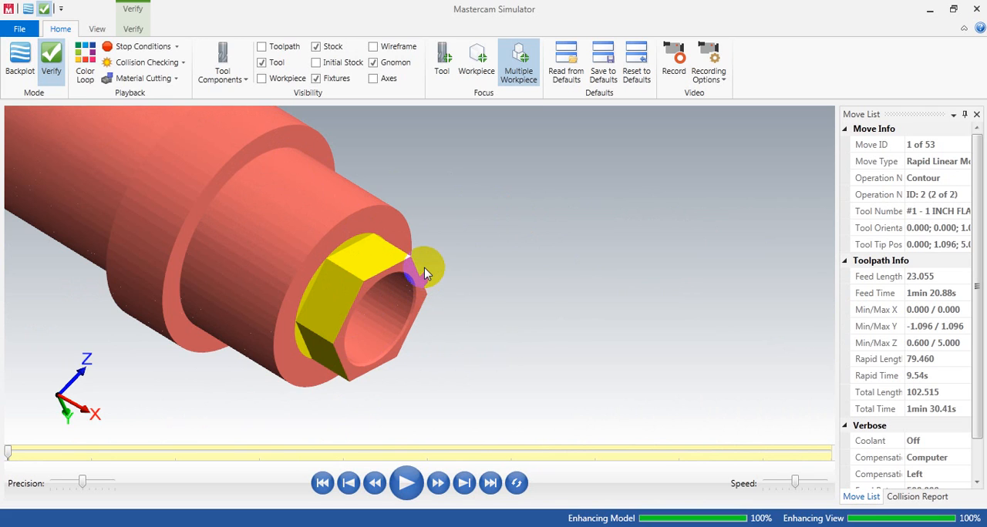
pyautogui.scroll(-2, 534, 299)
pyautogui.scroll(3, 316, 210)
pyautogui.scroll(-2, 377, 223)
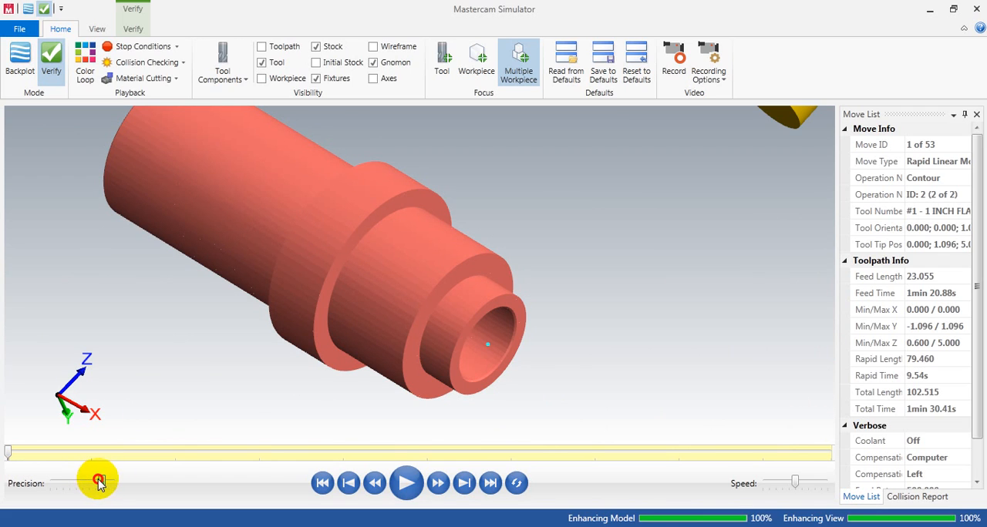
pyautogui.click(99, 483)
pyautogui.scroll(-1, 249, 390)
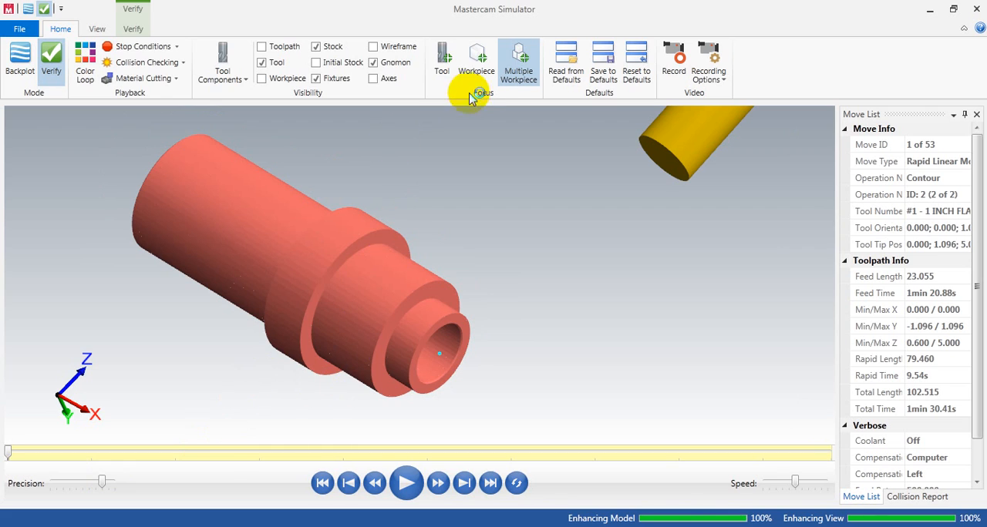
pyautogui.scroll(-1, 385, 220)
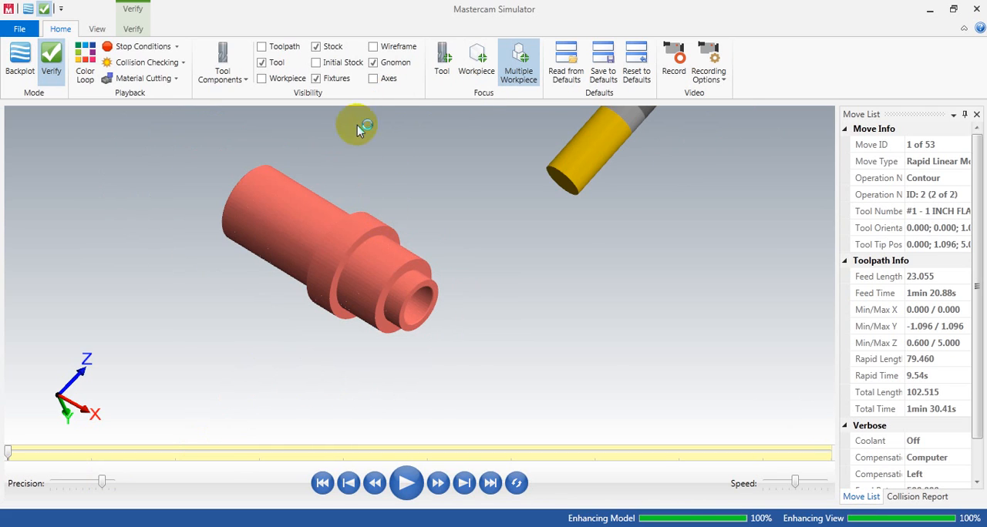
pyautogui.click(439, 62)
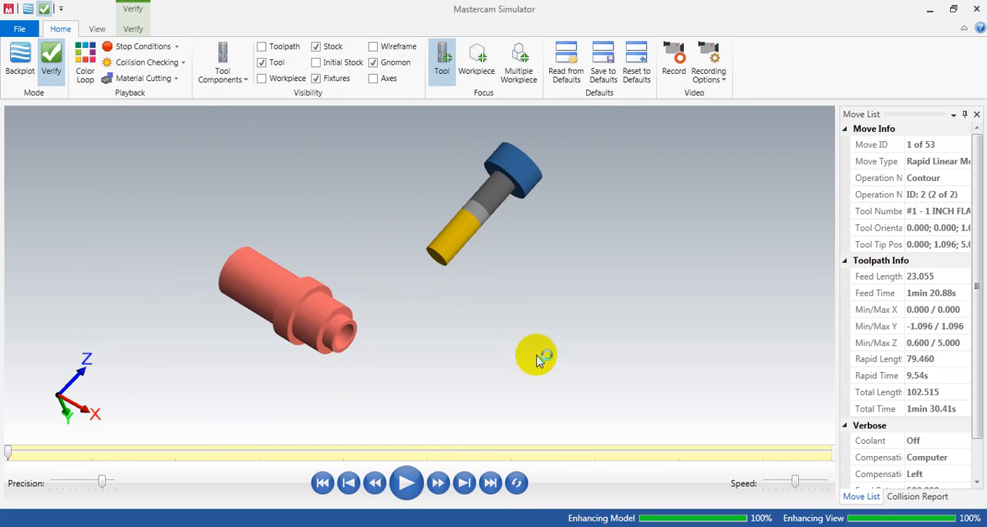
pyautogui.moveTo(388, 268); pyautogui.dragTo(419, 271, button='middle')
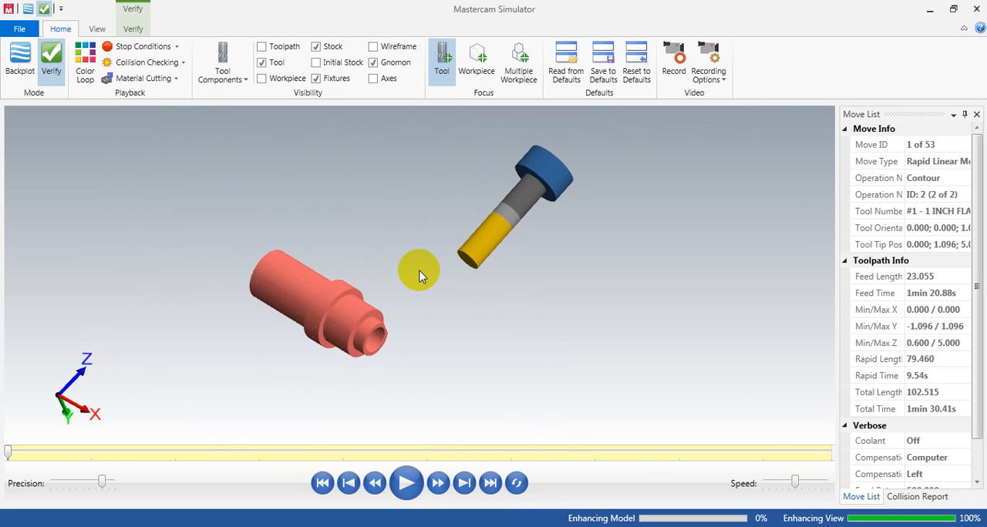
pyautogui.click(322, 491)
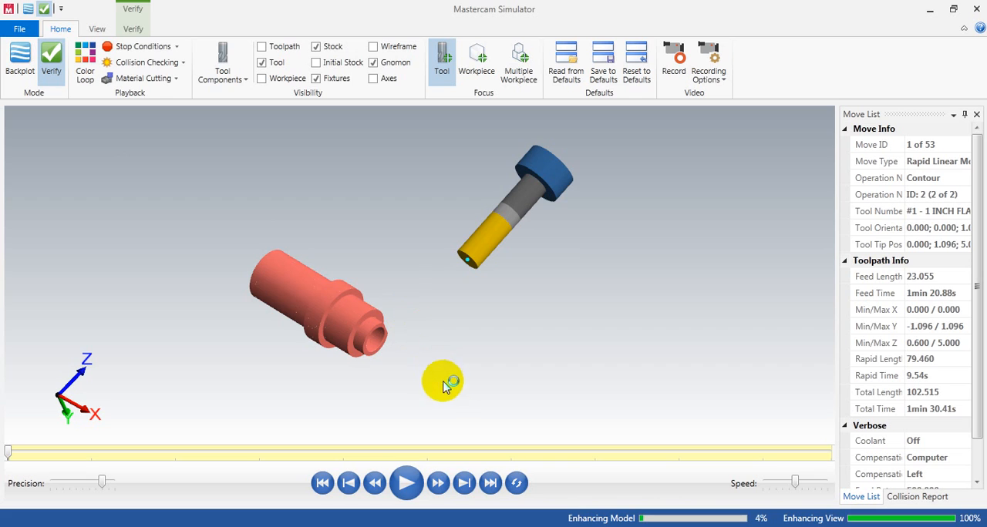
# Step: Switch to an isometric view and play the tool-focused verification to watch the stock rotate under the tool
pyautogui.moveTo(393, 326); pyautogui.dragTo(360, 337, button='middle')
pyautogui.scroll(4, 358, 338)
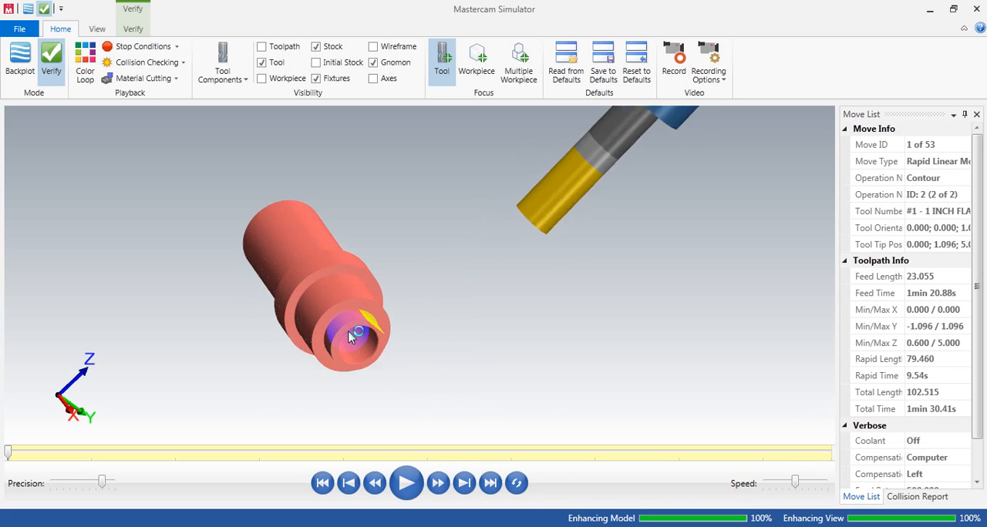
pyautogui.scroll(-2, 360, 340)
pyautogui.scroll(-2, 458, 381)
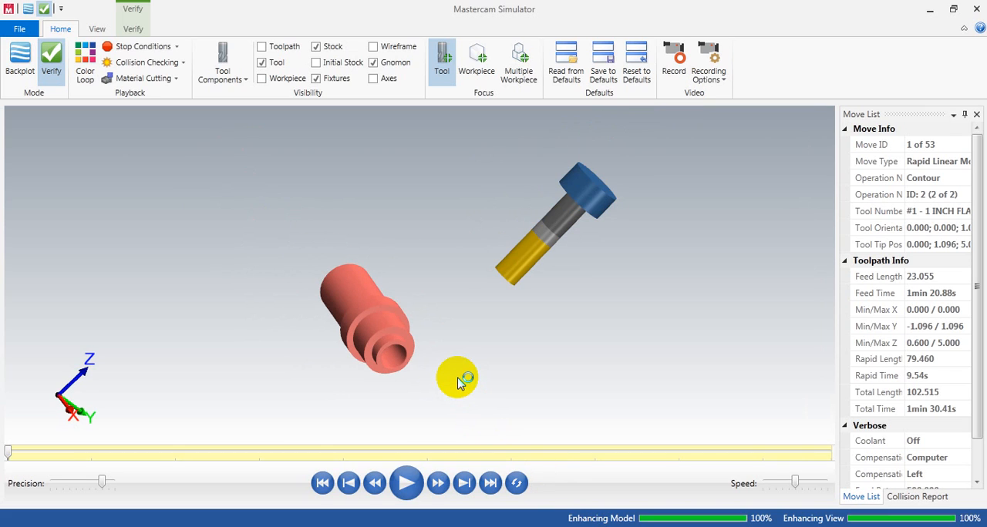
pyautogui.hotkey('alt', '7')
pyautogui.scroll(1, 448, 324)
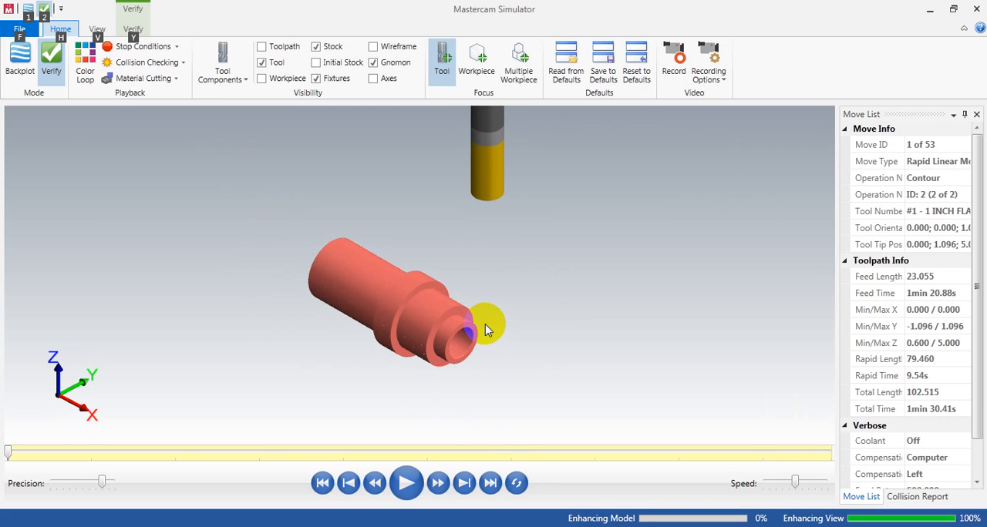
pyautogui.press('s')
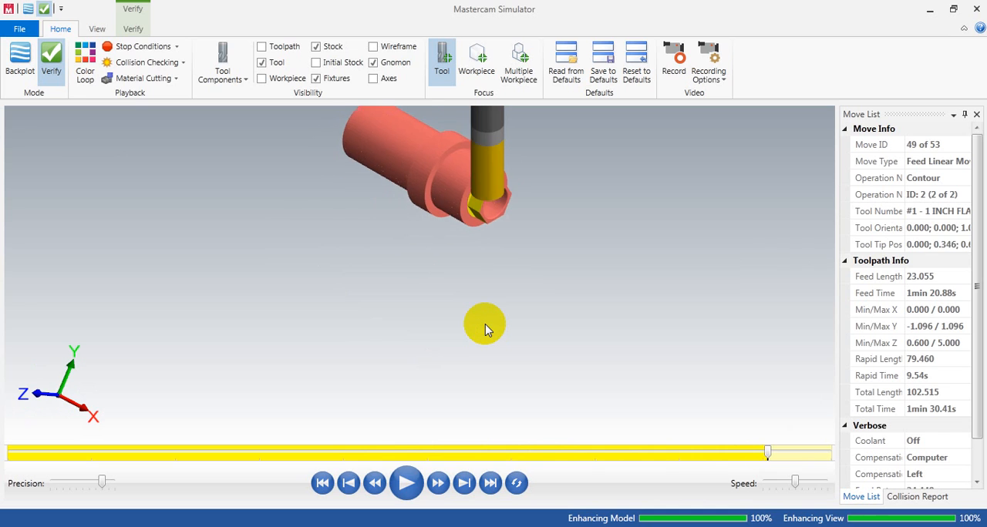
pyautogui.scroll(-1, 486, 326)
pyautogui.scroll(4, 488, 324)
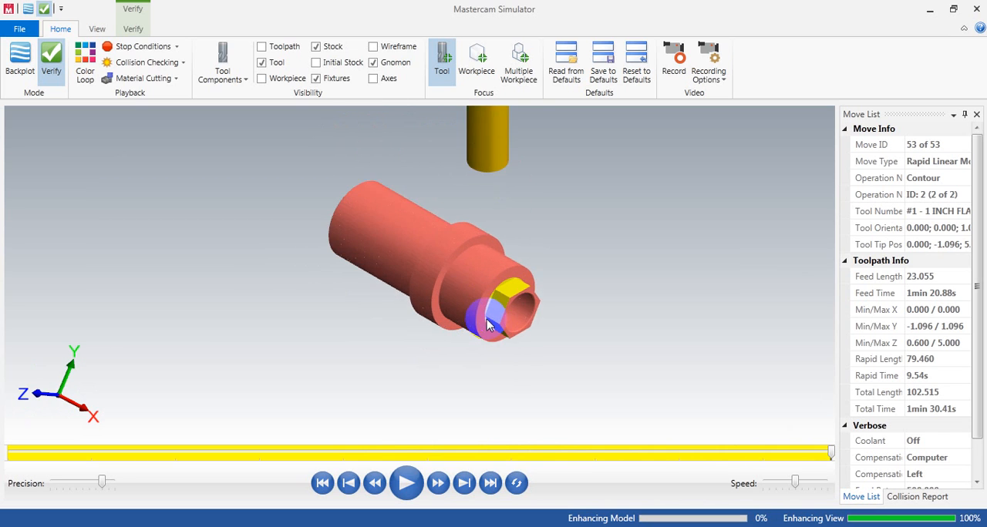
# Step: Inspect the finished hex flats, close the simulator, and return to the part with its transformed toolpaths
pyautogui.moveTo(536, 306); pyautogui.dragTo(440, 260, button='middle')
pyautogui.scroll(5, 502, 279)
pyautogui.scroll(-5, 510, 274)
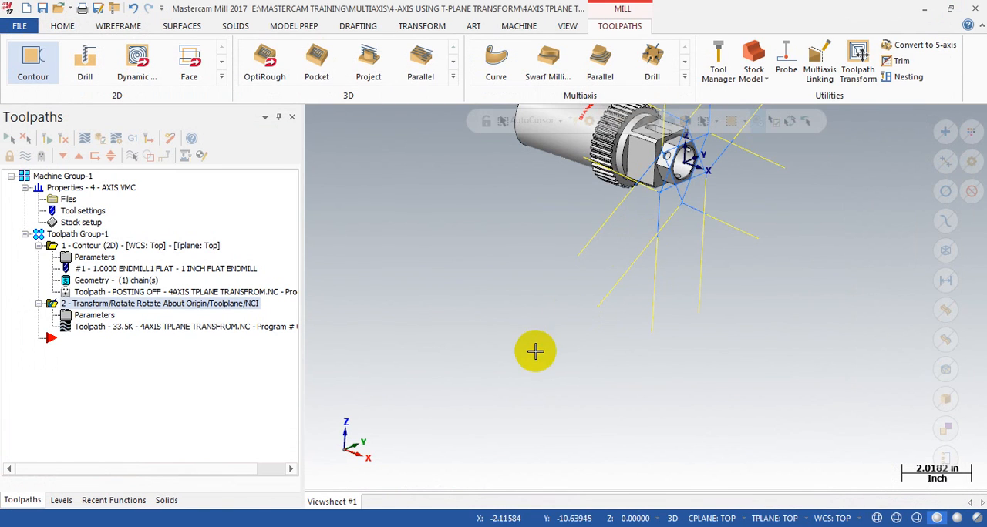
pyautogui.scroll(-2, 524, 387)
pyautogui.scroll(5, 659, 175)
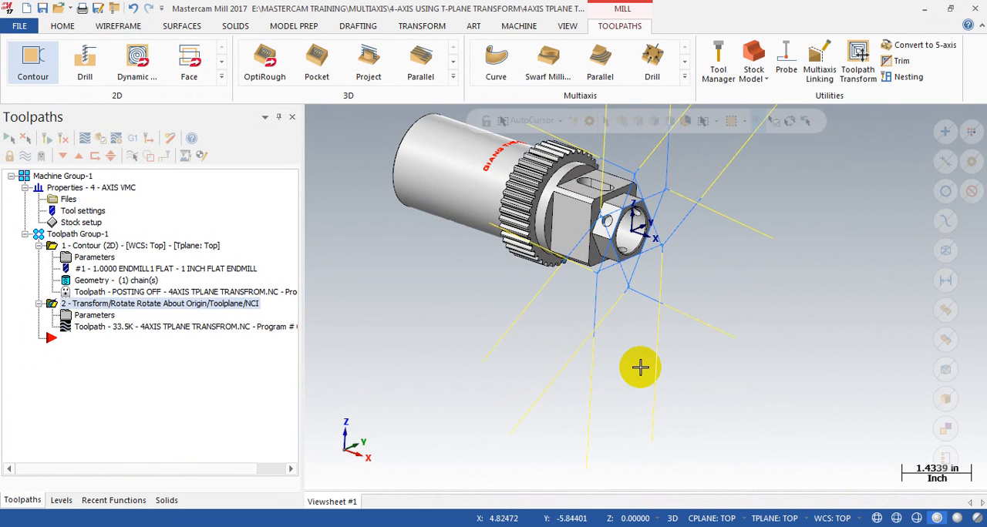
# Step: Hide the displayed toolpaths and examine the square section between the gear and the hex end
pyautogui.hotkey('alt', 't')
pyautogui.scroll(3, 568, 192)
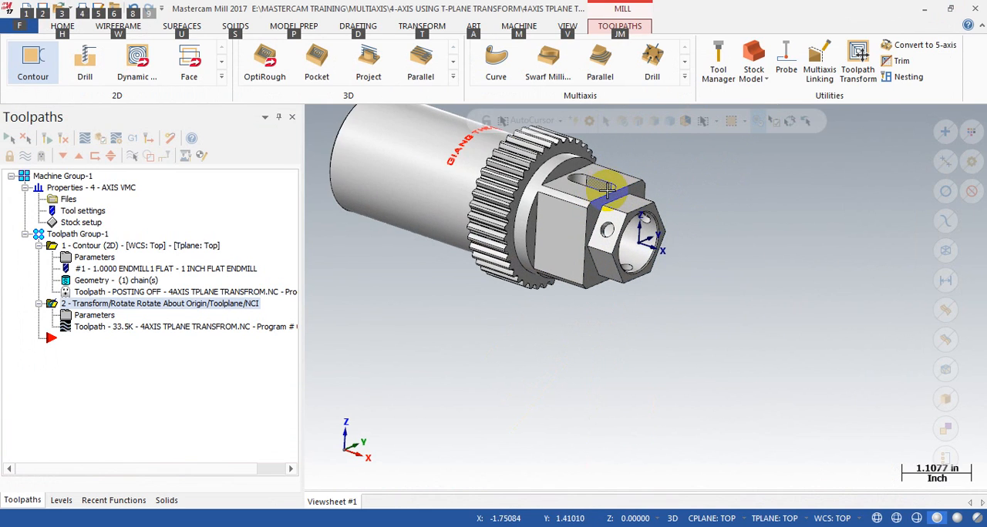
pyautogui.moveTo(568, 193)
pyautogui.mouseDown(button='middle')
pyautogui.moveTo(553, 191)
pyautogui.moveTo(531, 212)
pyautogui.mouseUp(button='middle')
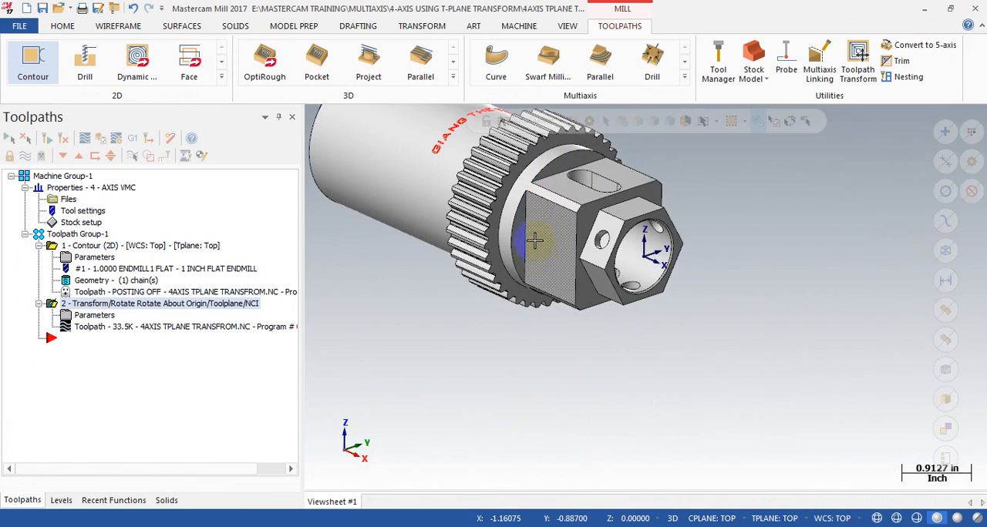
pyautogui.moveTo(533, 245); pyautogui.dragTo(563, 251, button='middle')
pyautogui.scroll(4, 563, 251)
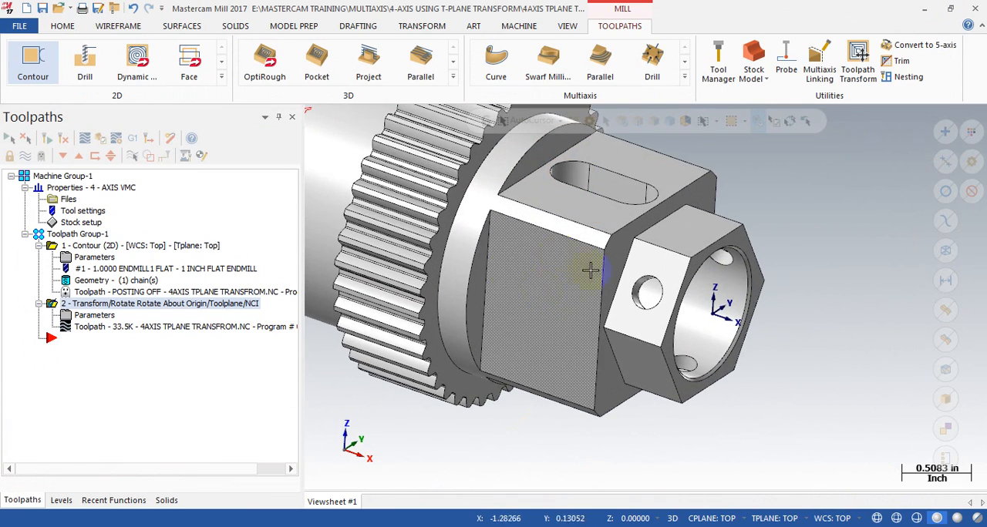
pyautogui.scroll(-4, 621, 159)
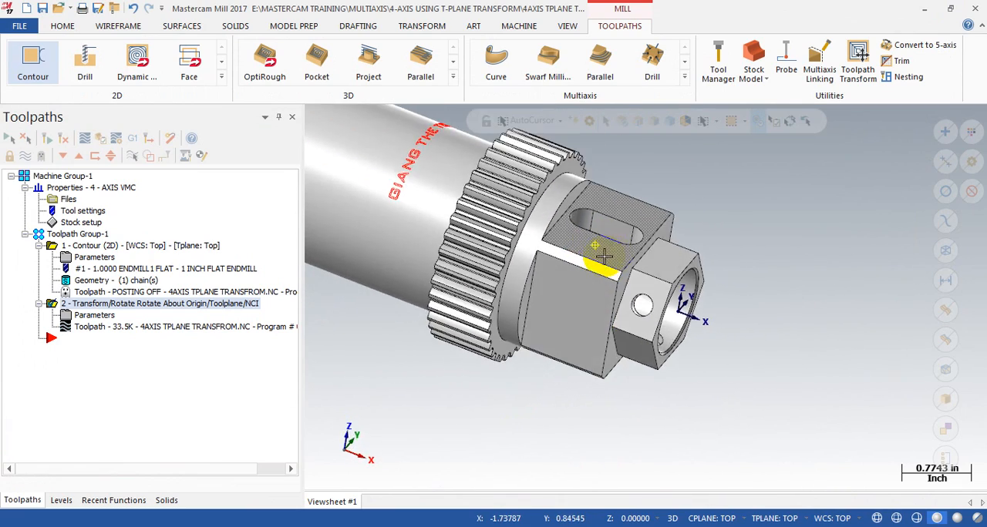
pyautogui.scroll(4, 613, 223)
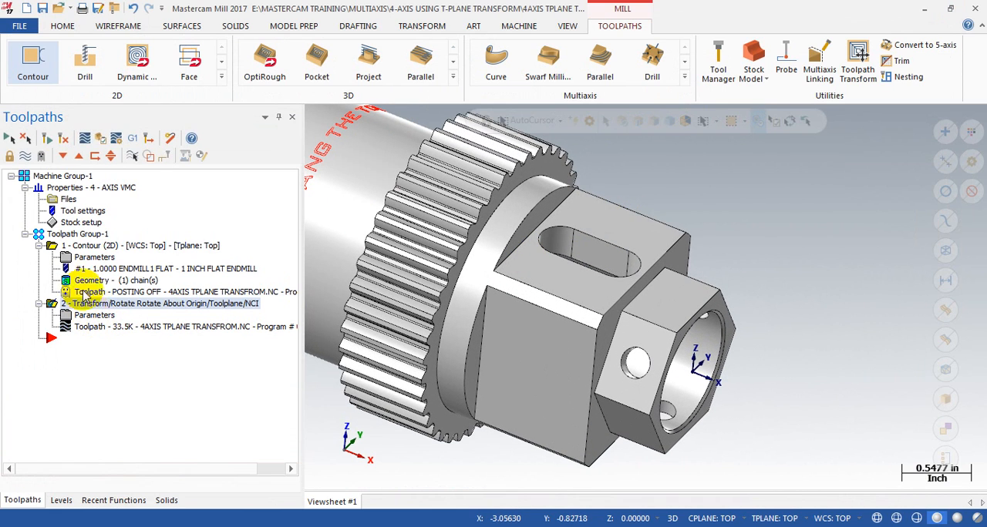
# Step: Duplicate the first 2D contour operation after the transform and rechain the copy to the shoulder-side edge of the square section's slotted flat
pyautogui.click(78, 247)
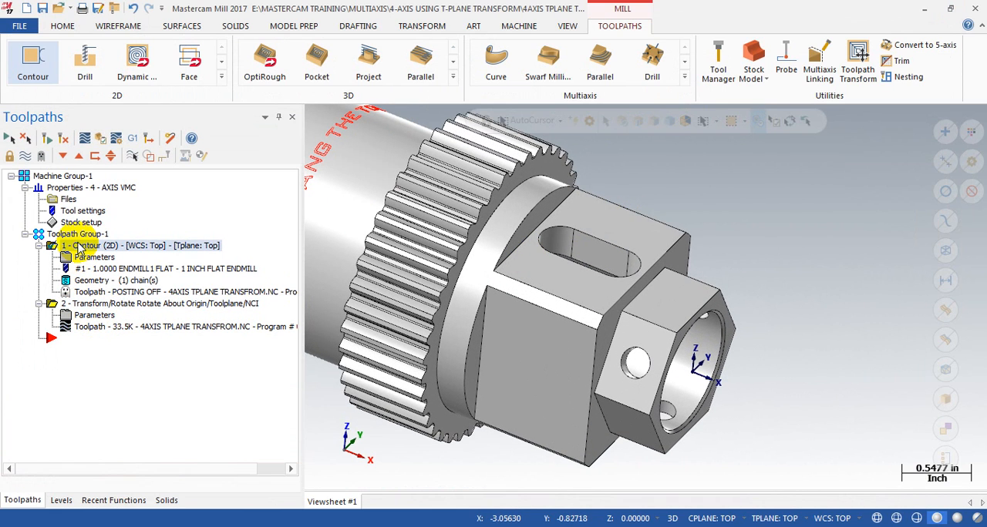
pyautogui.hotkey('ctrl', 'v')
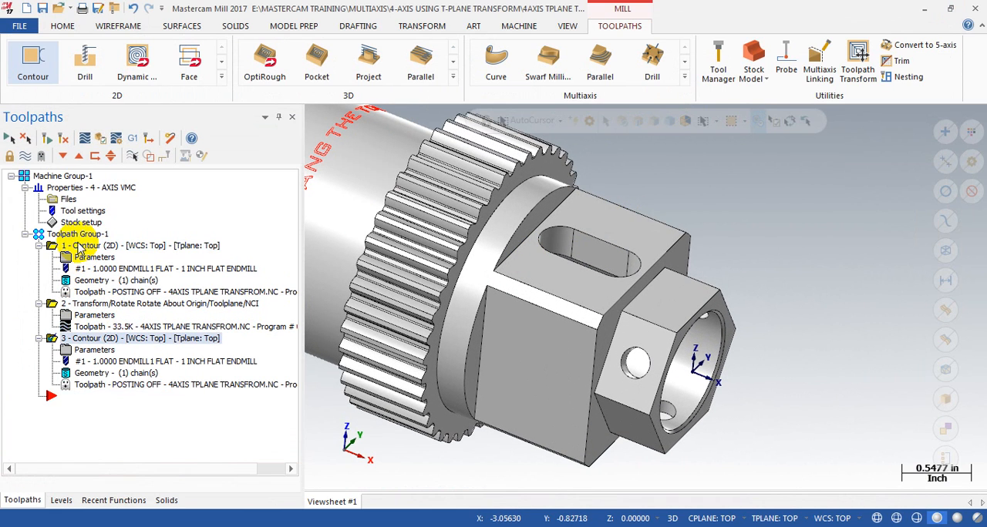
pyautogui.click(123, 376)
pyautogui.rightClick(61, 167)
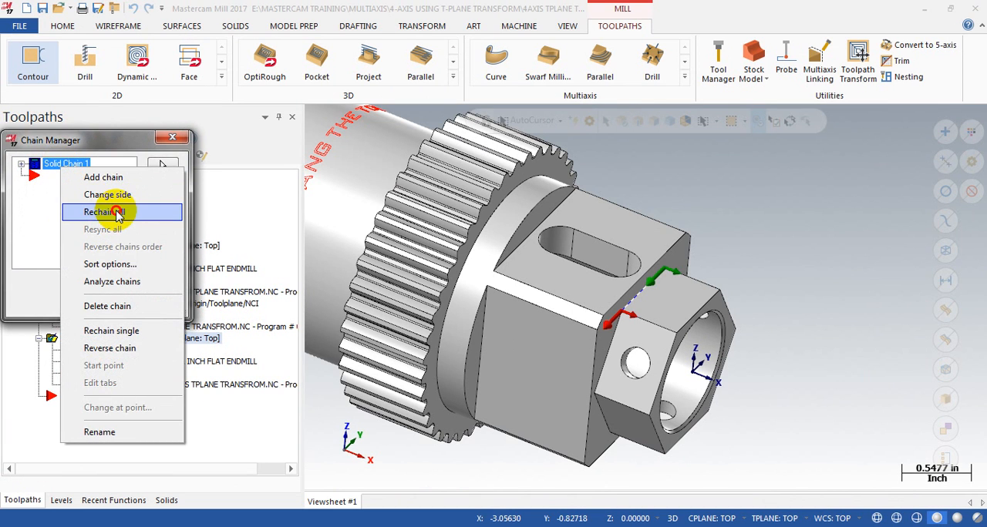
pyautogui.click(117, 213)
pyautogui.scroll(4, 645, 185)
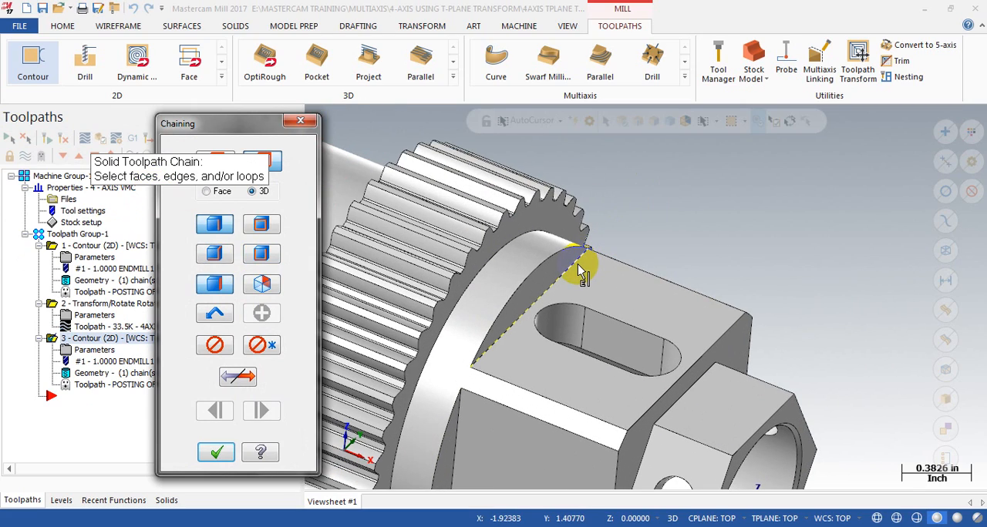
pyautogui.click(579, 272)
pyautogui.scroll(-3, 661, 210)
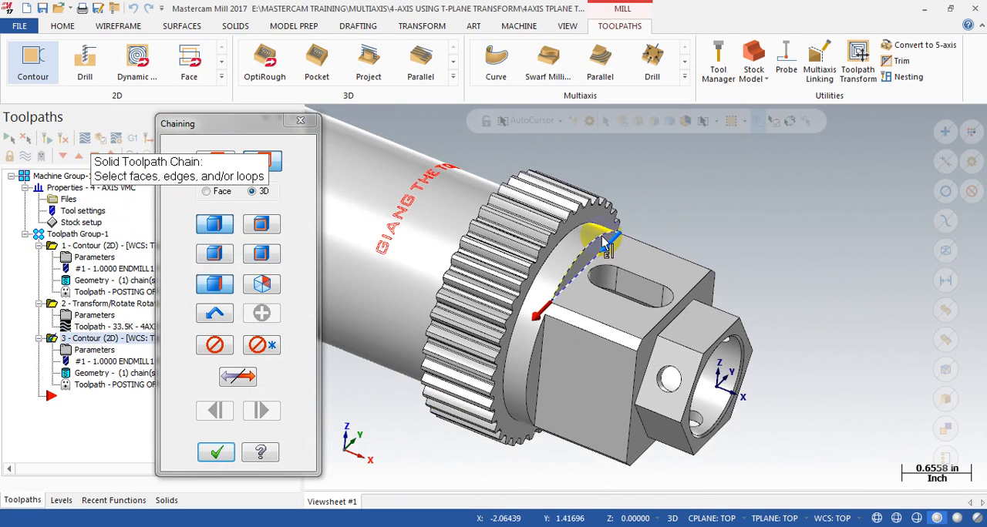
pyautogui.scroll(3, 560, 330)
pyautogui.click(215, 453)
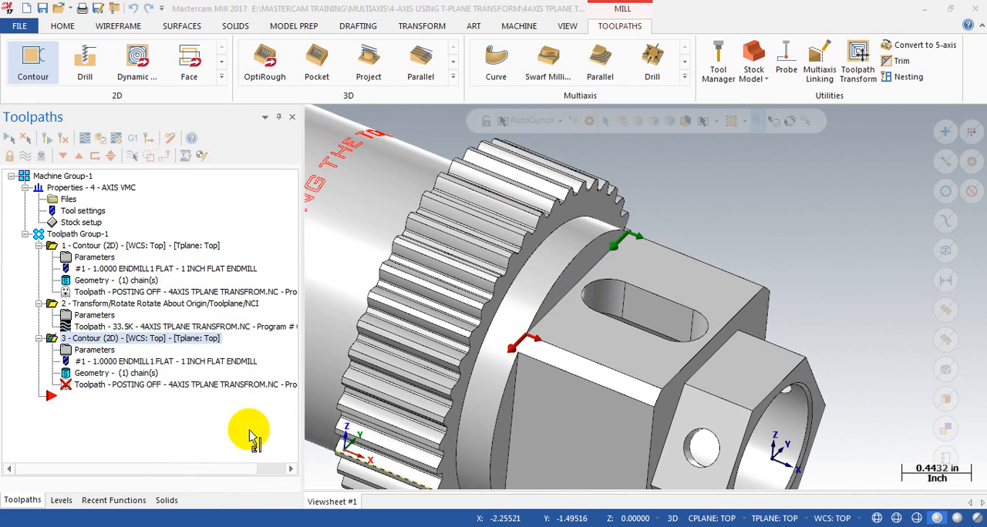
pyautogui.scroll(-3, 657, 220)
pyautogui.click(117, 301)
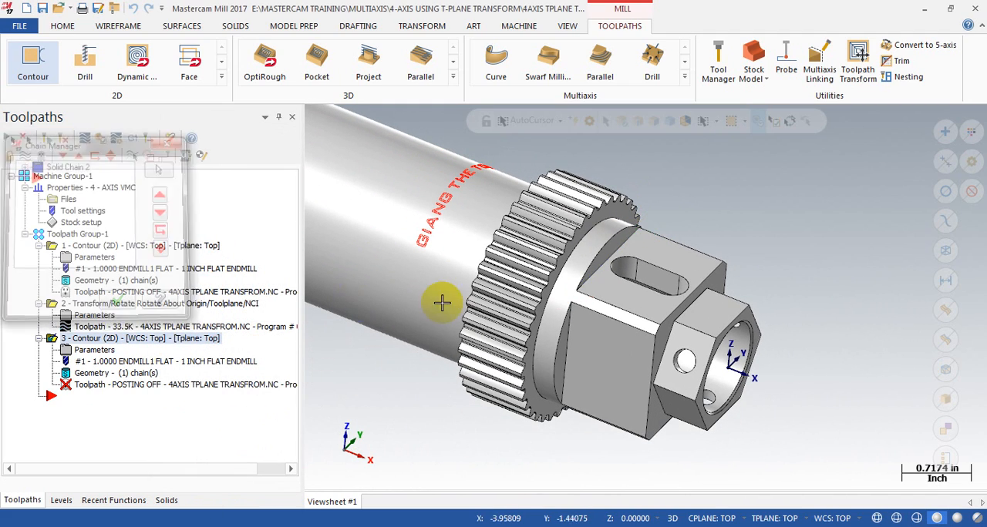
# Step: Regenerate the duplicated contour toolpath and step through its backplot on the square flat
pyautogui.scroll(-1, 552, 303)
pyautogui.click(43, 138)
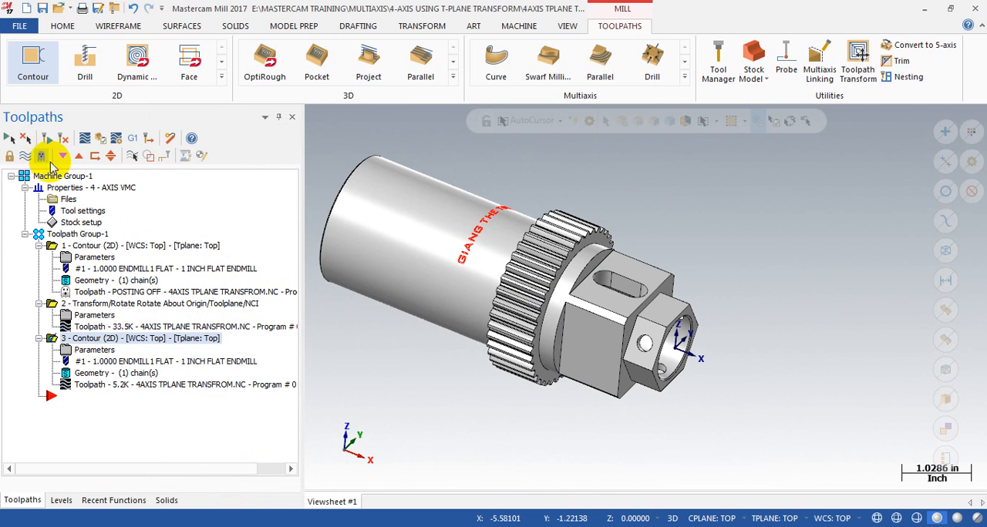
pyautogui.click(91, 387)
pyautogui.scroll(-2, 592, 265)
pyautogui.moveTo(625, 267); pyautogui.dragTo(612, 264, button='middle')
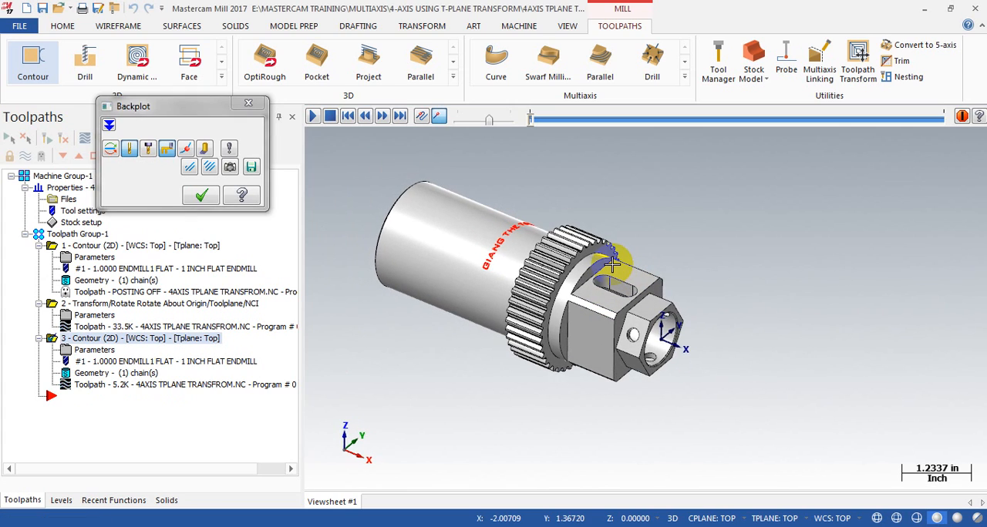
pyautogui.press('s')
pyautogui.press('s')
pyautogui.press('s')
pyautogui.press('s')
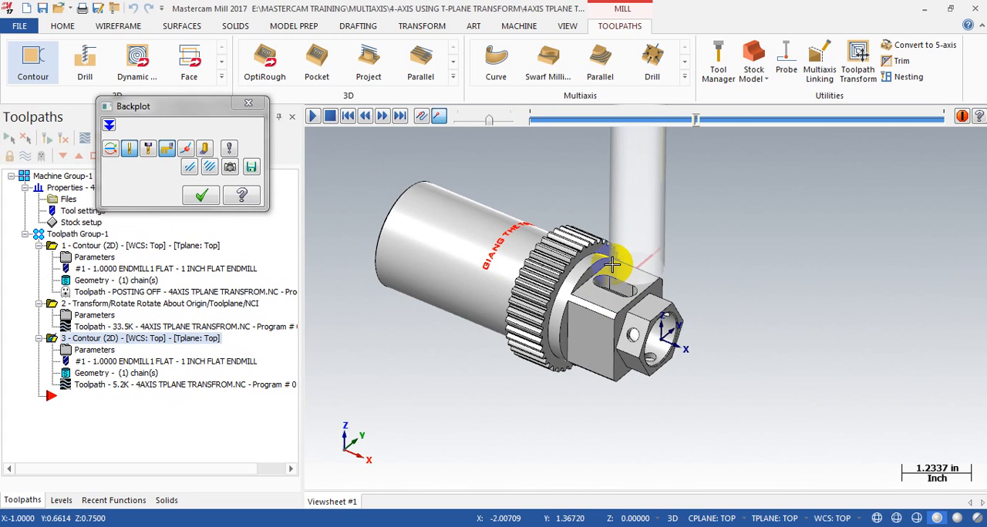
pyautogui.press('s')
pyautogui.press('s')
pyautogui.press('s')
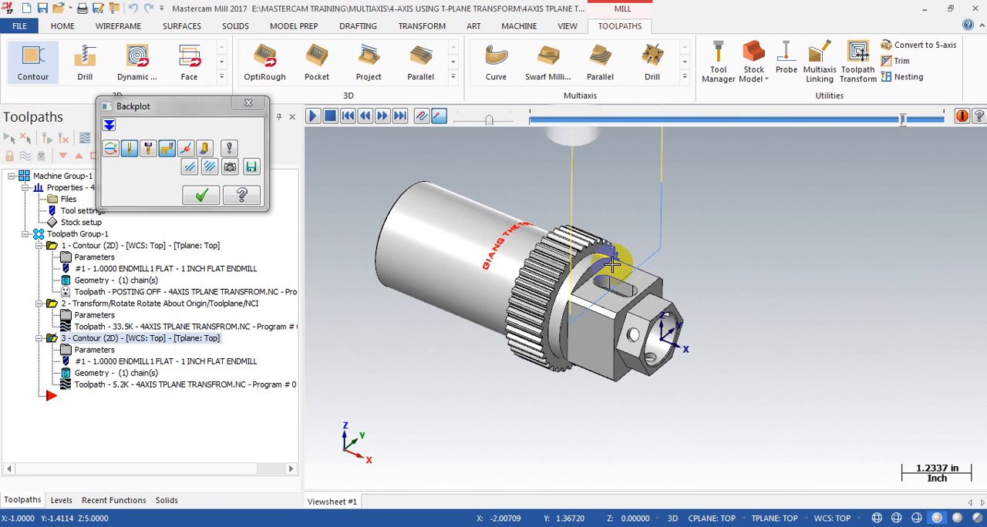
pyautogui.click(201, 195)
# Step: Change the duplicated contour's type to Ramp with plunge motion and a ramp depth of 0.05
pyautogui.scroll(3, 502, 238)
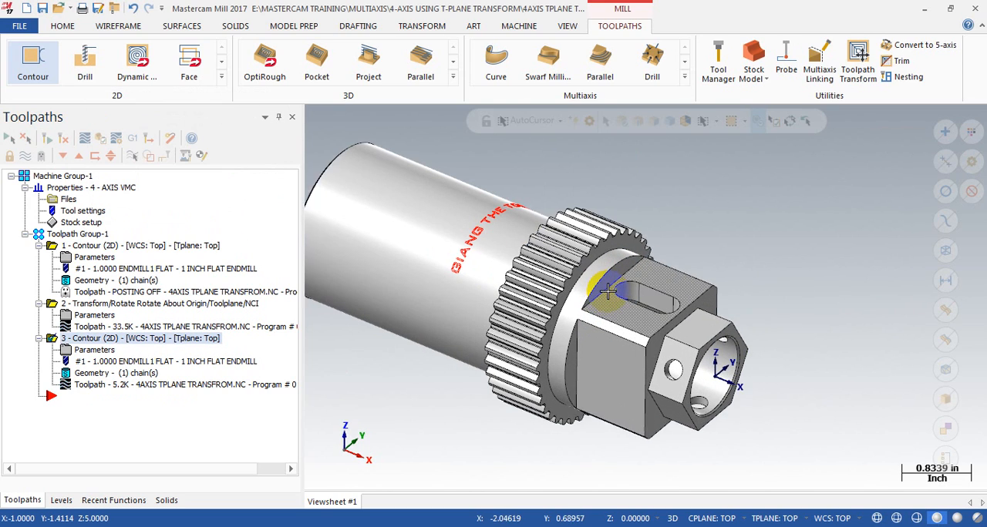
pyautogui.click(104, 353)
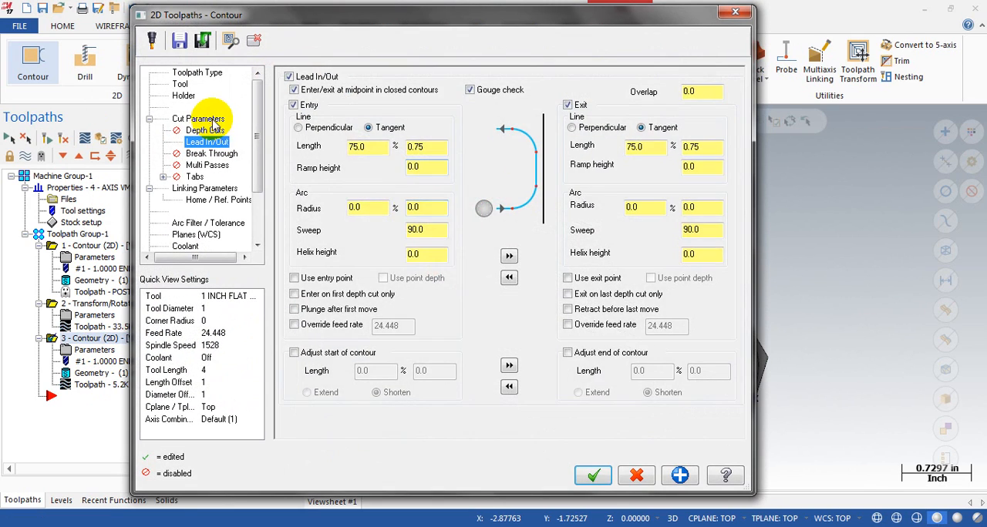
pyautogui.click(220, 119)
pyautogui.click(628, 107)
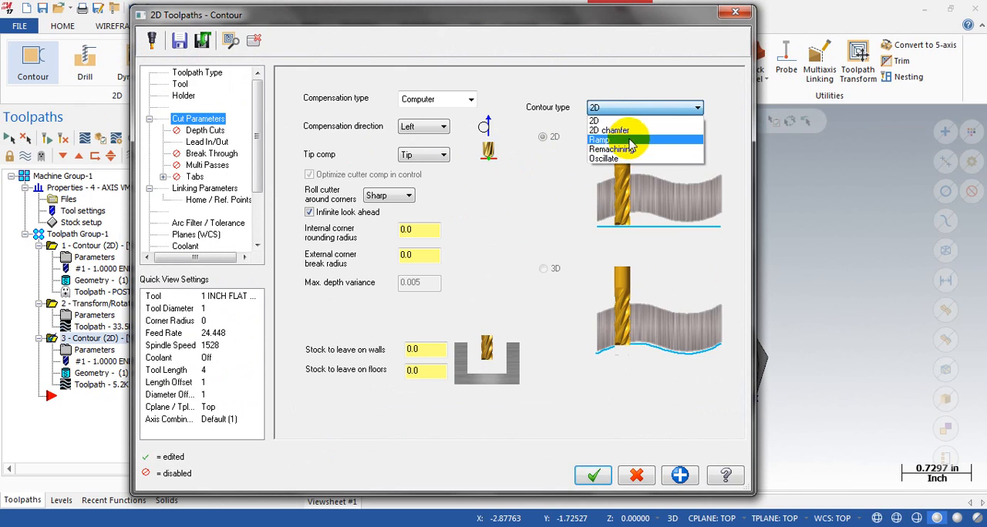
pyautogui.click(629, 137)
pyautogui.click(653, 241)
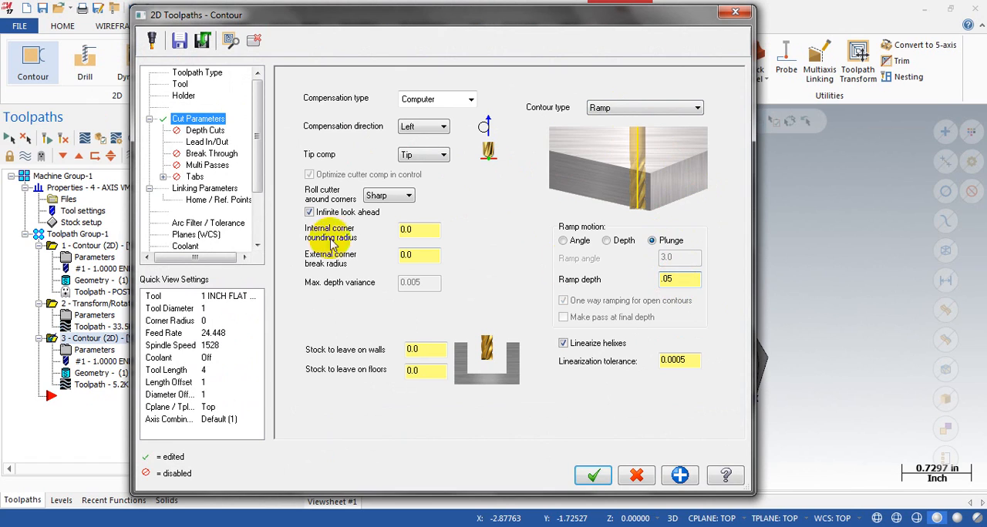
# Step: Set the ramp contour's top of stock to 0.25 incremental from a point on the round shoulder's edge and accept the parameters
pyautogui.click(207, 190)
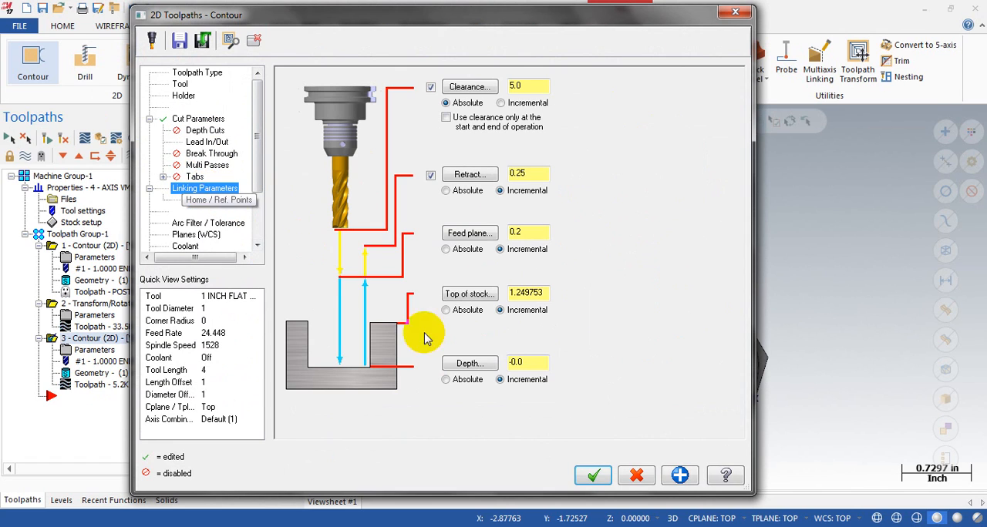
pyautogui.click(478, 294)
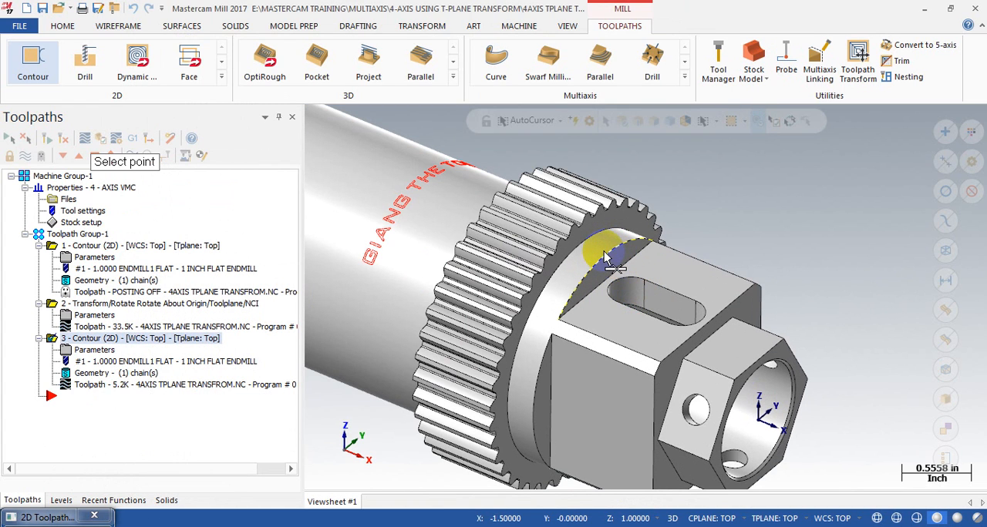
pyautogui.click(609, 265)
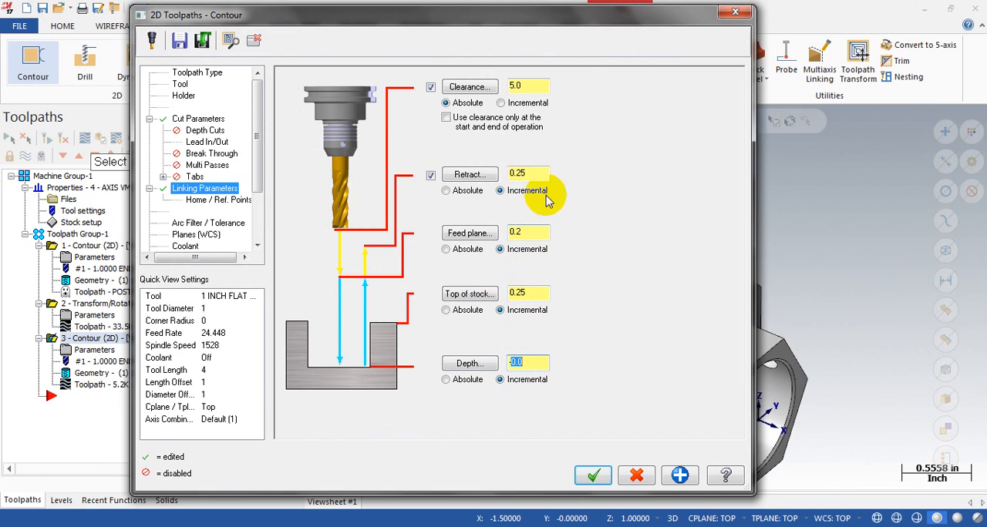
pyautogui.click(594, 476)
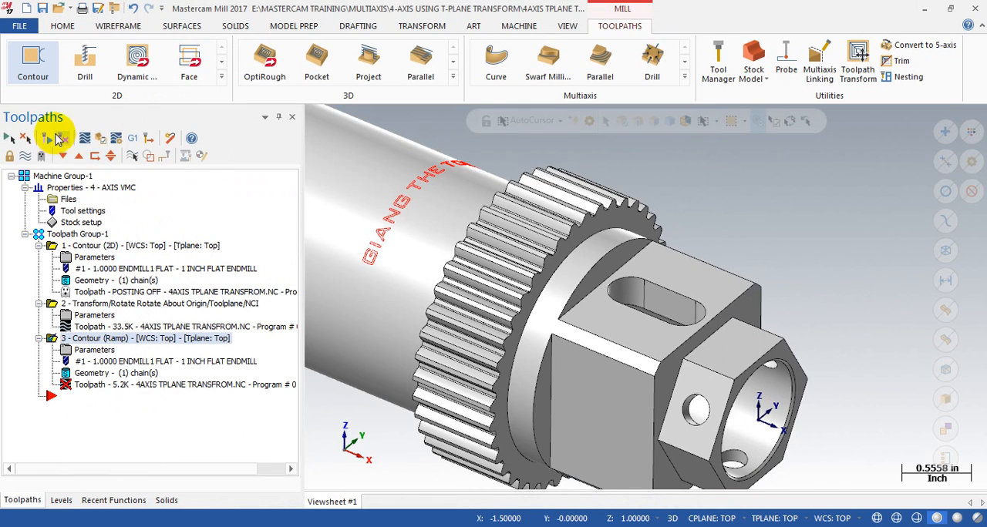
# Step: Regenerate the ramp contour and step through its backplot to check the successive depth passes
pyautogui.click(89, 382)
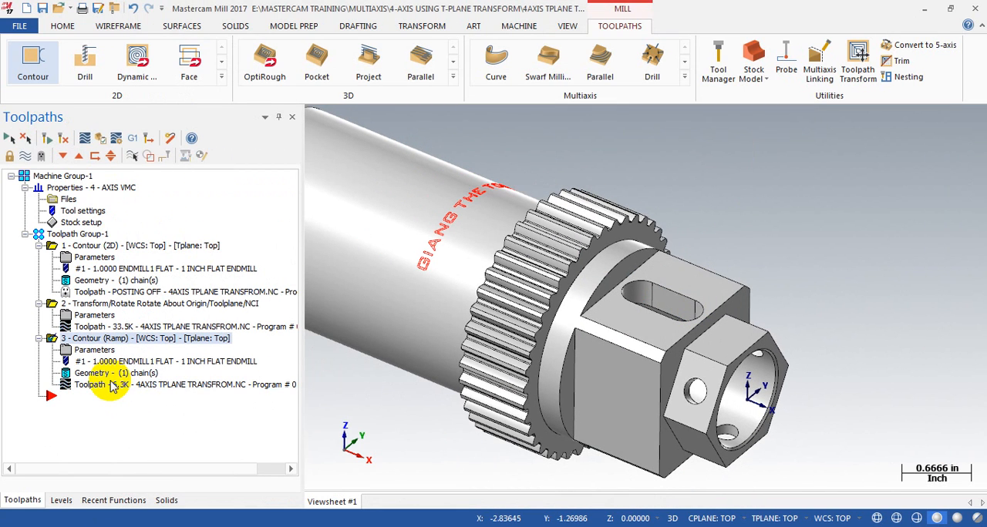
pyautogui.press('s')
pyautogui.press('s')
pyautogui.press('s')
pyautogui.press('s')
pyautogui.press('s')
pyautogui.press('s')
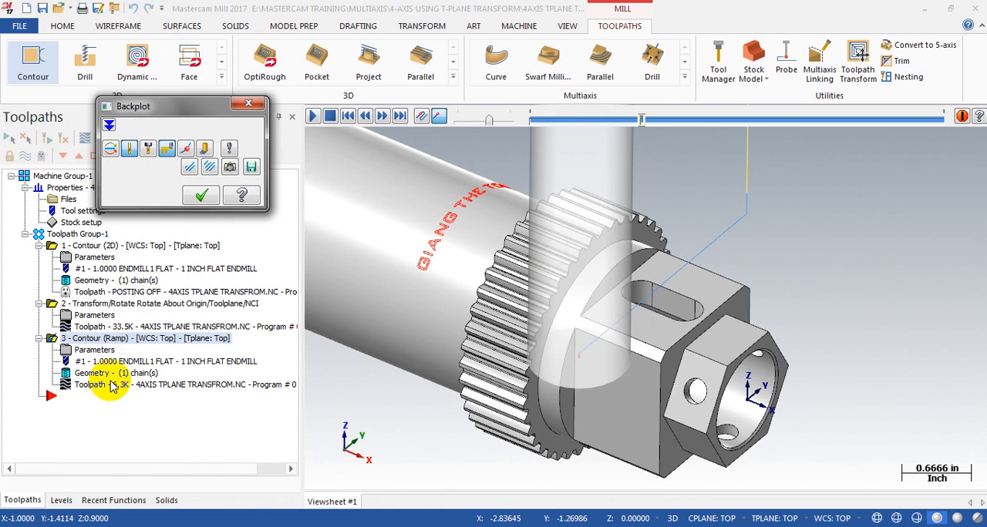
pyautogui.press('s')
pyautogui.press('s')
pyautogui.press('s')
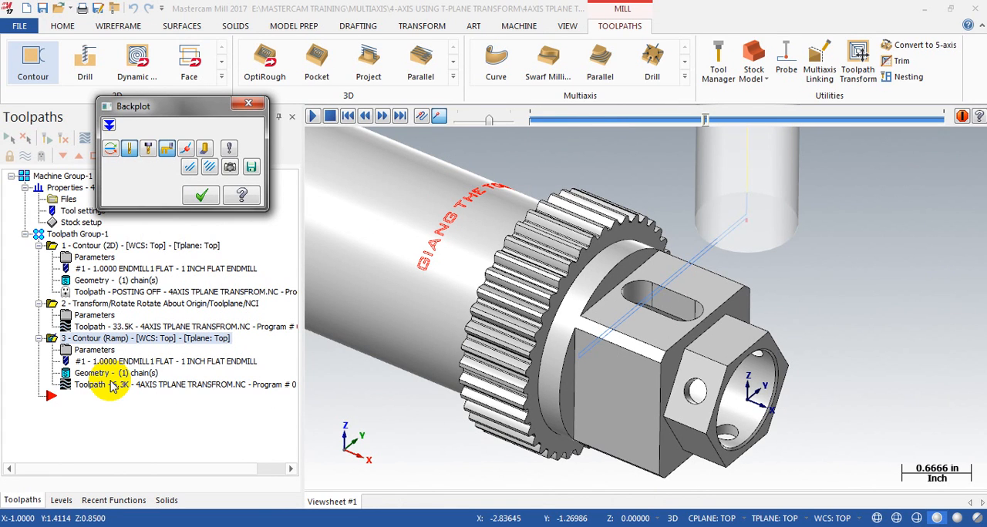
pyautogui.press('s')
pyautogui.press('s')
pyautogui.press('s')
pyautogui.press('s')
pyautogui.press('s')
pyautogui.press('s')
pyautogui.press('s')
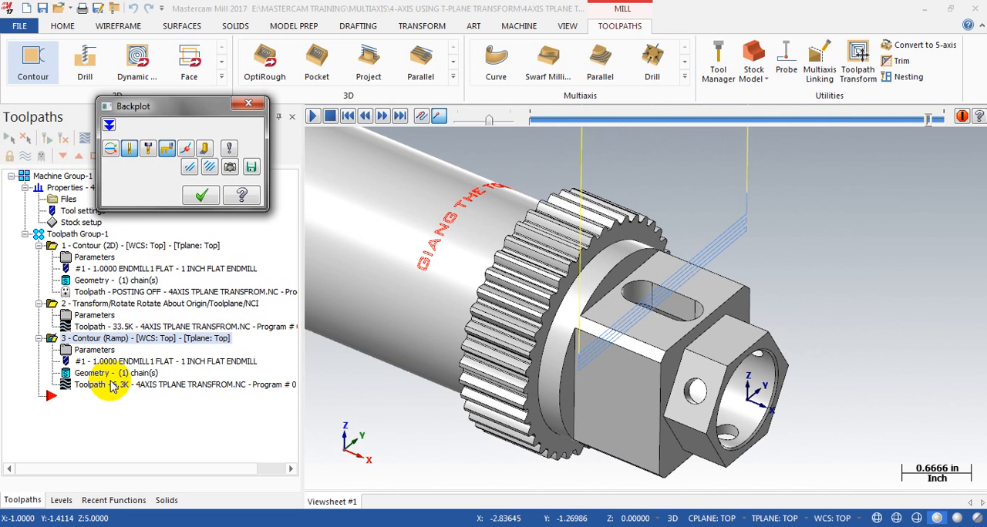
pyautogui.scroll(-2, 638, 348)
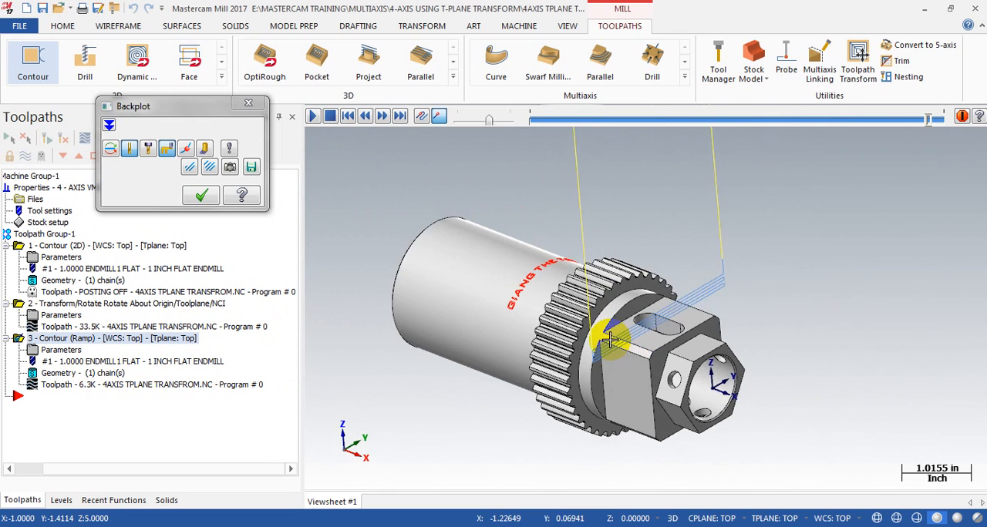
pyautogui.click(200, 195)
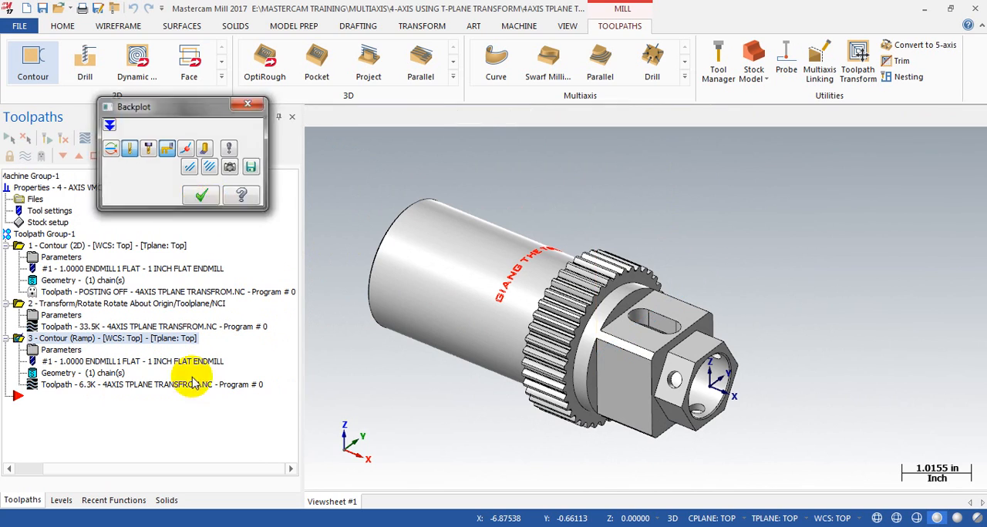
# Step: Collapse the first contour and its rotate transform in the operations list
pyautogui.click(26, 467)
pyautogui.click(39, 245)
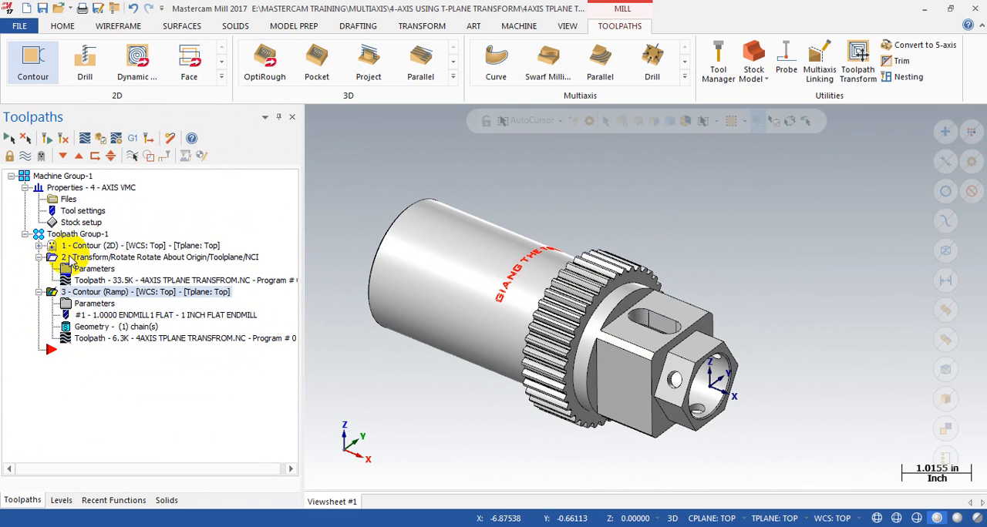
pyautogui.click(38, 257)
pyautogui.click(110, 258)
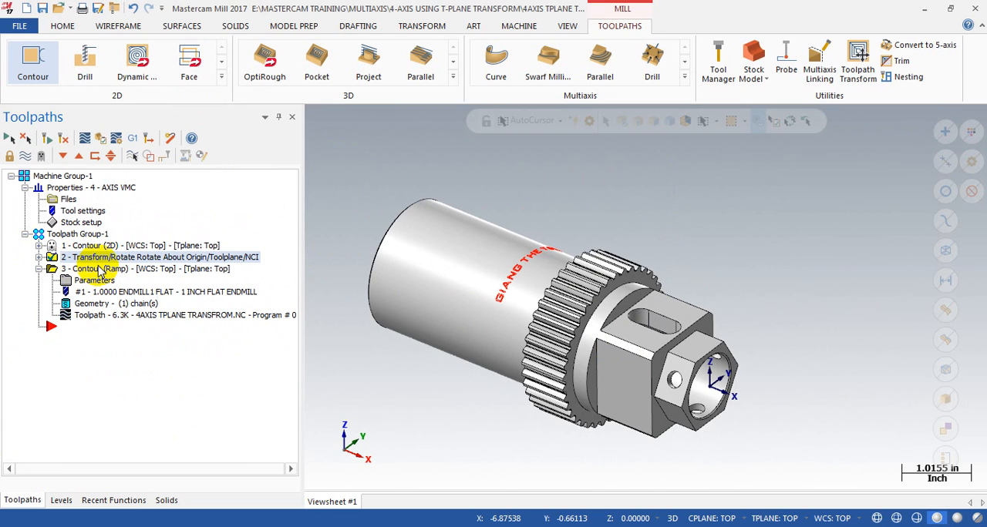
# Step: Begin a tool-plane rotate transform of the toolpath, using the ramp contour as its source operation
pyautogui.click(101, 269)
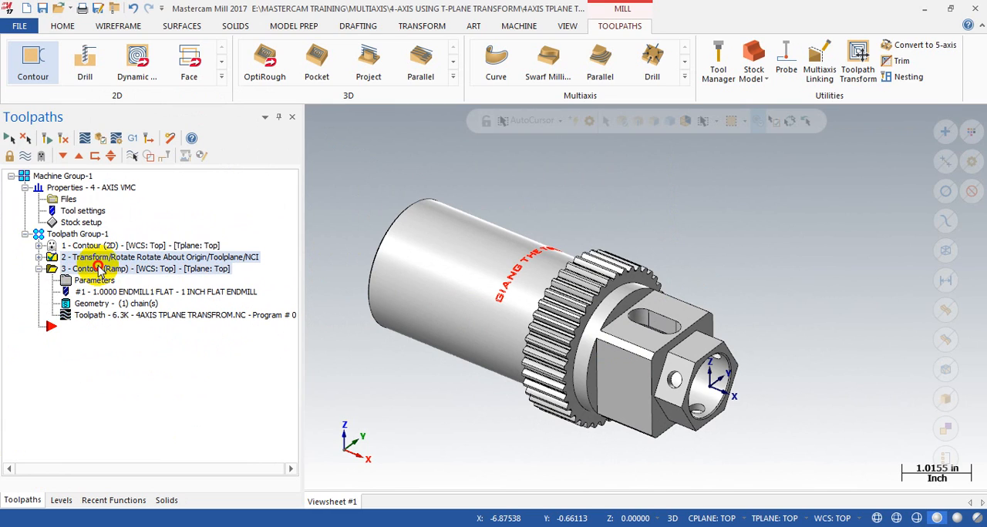
pyautogui.click(858, 68)
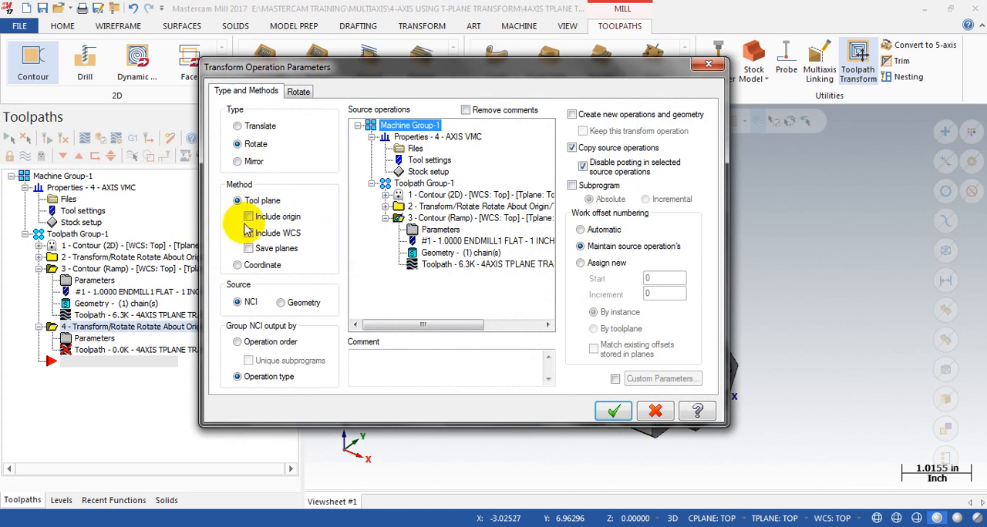
pyautogui.click(453, 219)
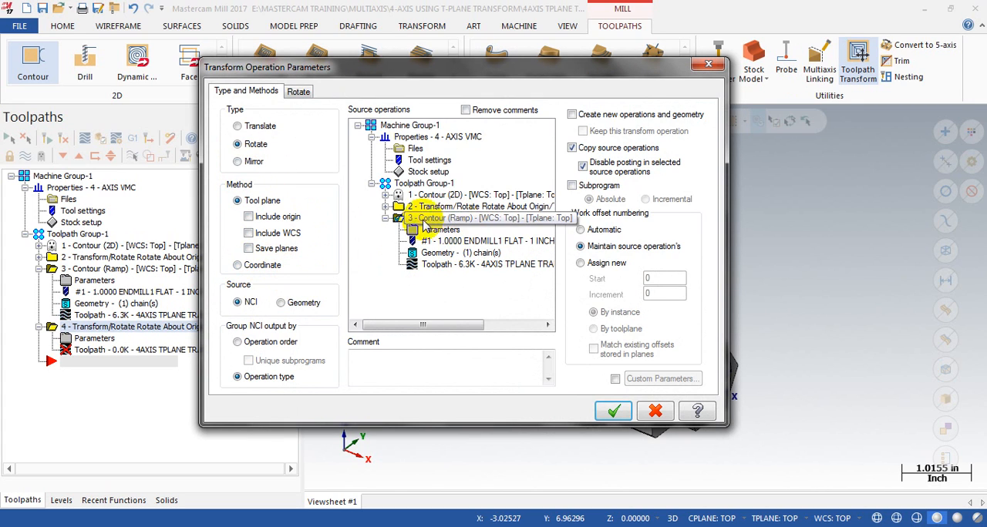
pyautogui.click(386, 219)
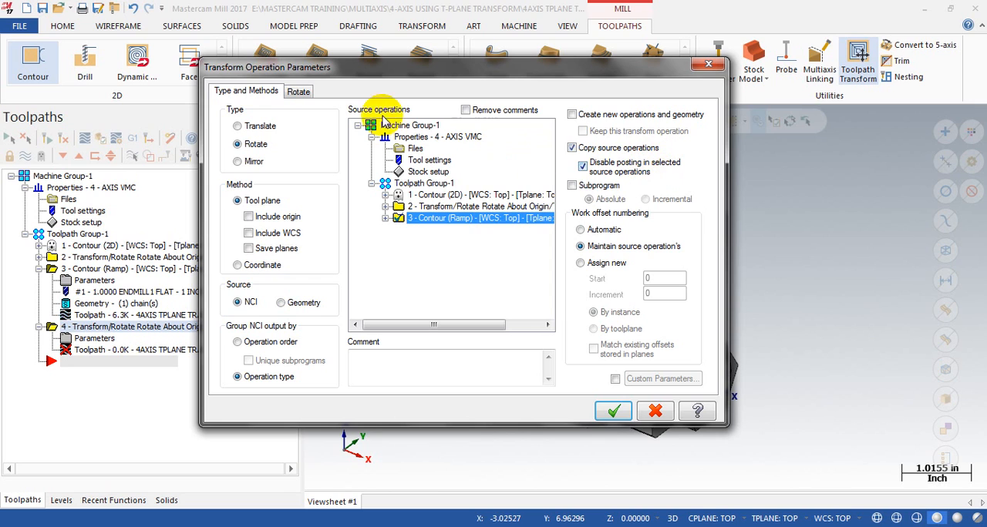
# Step: Set the transform to 3 rotated instances with both angles at 90 degrees about the Right side plane and accept it
pyautogui.click(300, 92)
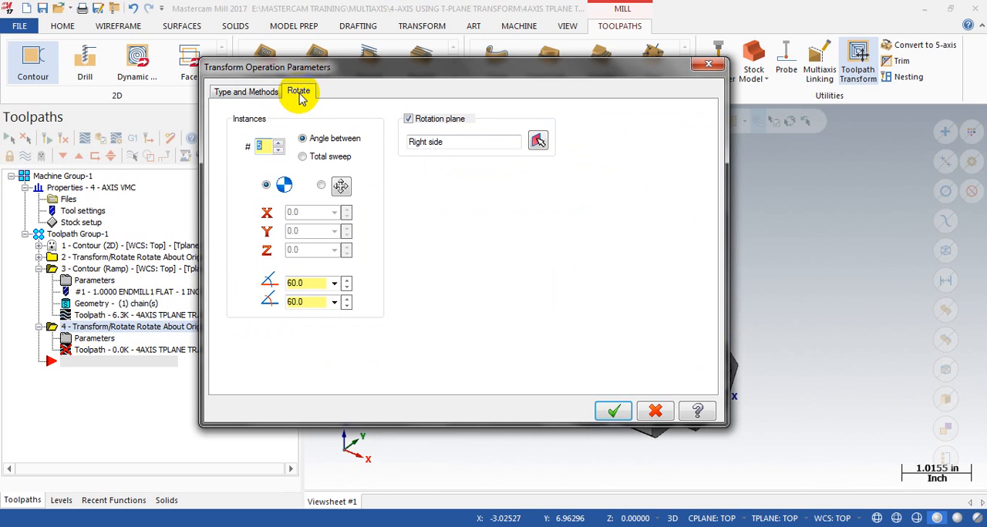
pyautogui.moveTo(501, 73); pyautogui.dragTo(267, 99)
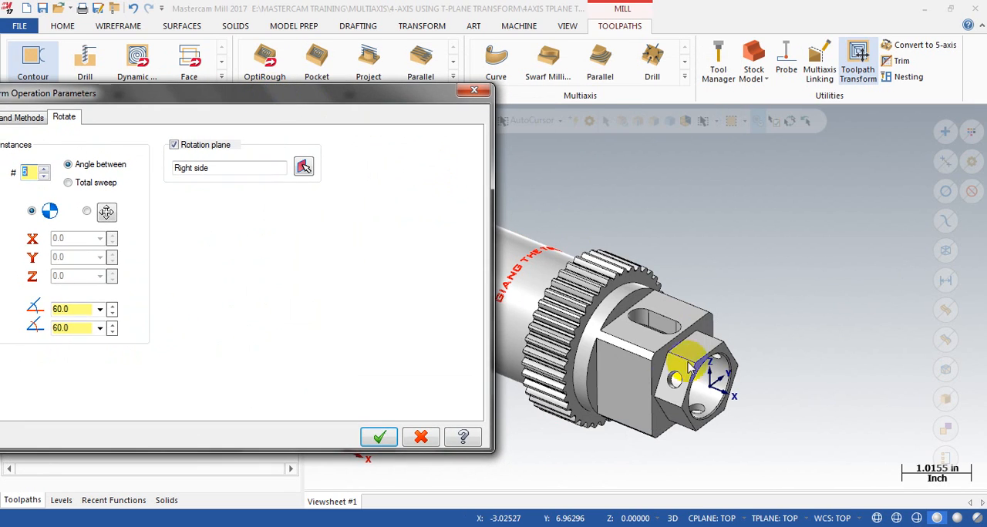
pyautogui.moveTo(373, 93); pyautogui.dragTo(606, 41)
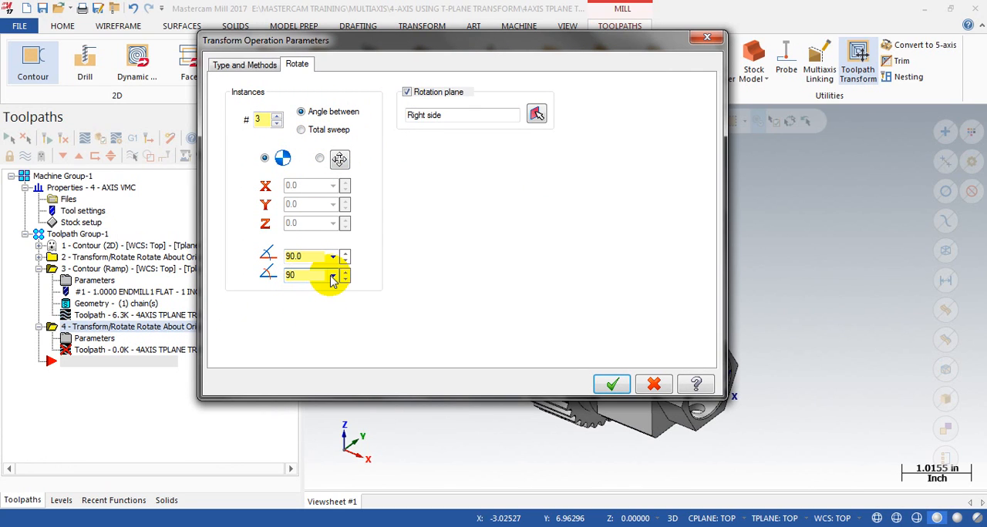
pyautogui.moveTo(555, 40); pyautogui.dragTo(358, 45)
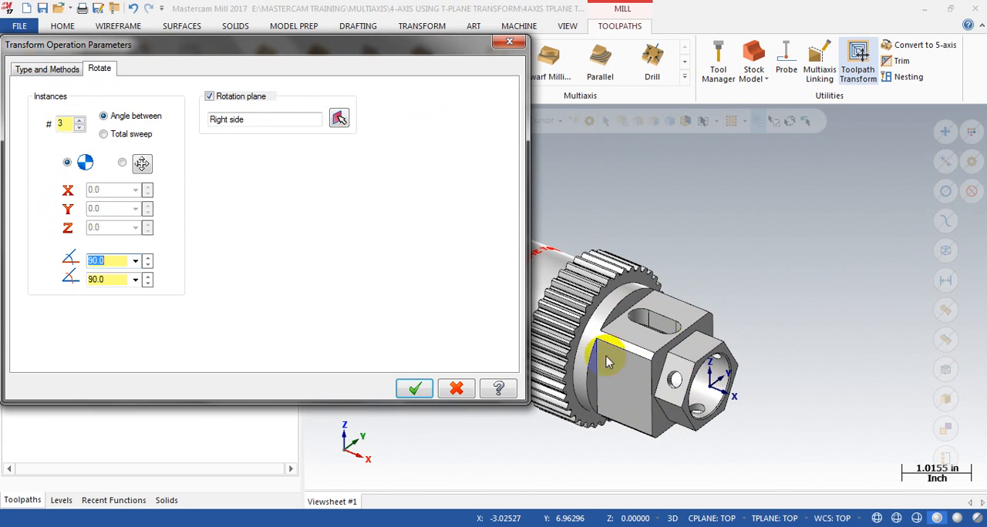
pyautogui.moveTo(342, 55); pyautogui.dragTo(491, 50)
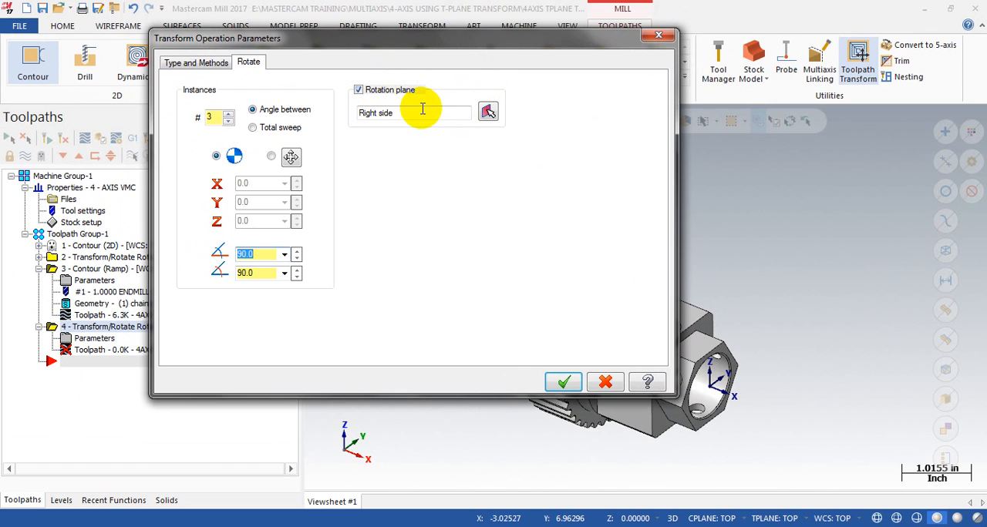
pyautogui.click(565, 383)
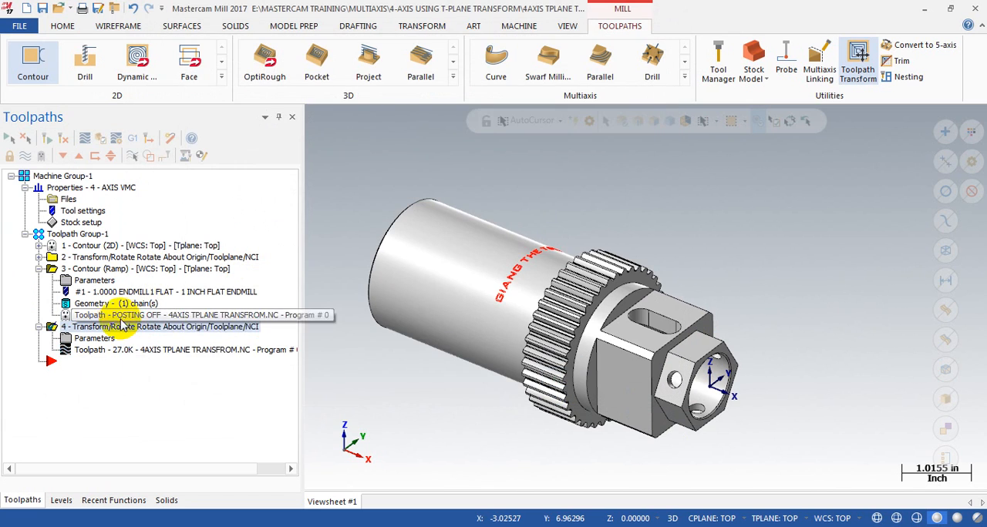
# Step: Backplot the ramp contour's rotate transform to its end and review the transform's type and method settings
pyautogui.moveTo(532, 122)
pyautogui.mouseDown()
pyautogui.moveTo(788, 123)
pyautogui.moveTo(972, 142)
pyautogui.mouseUp()
pyautogui.scroll(-1, 650, 302)
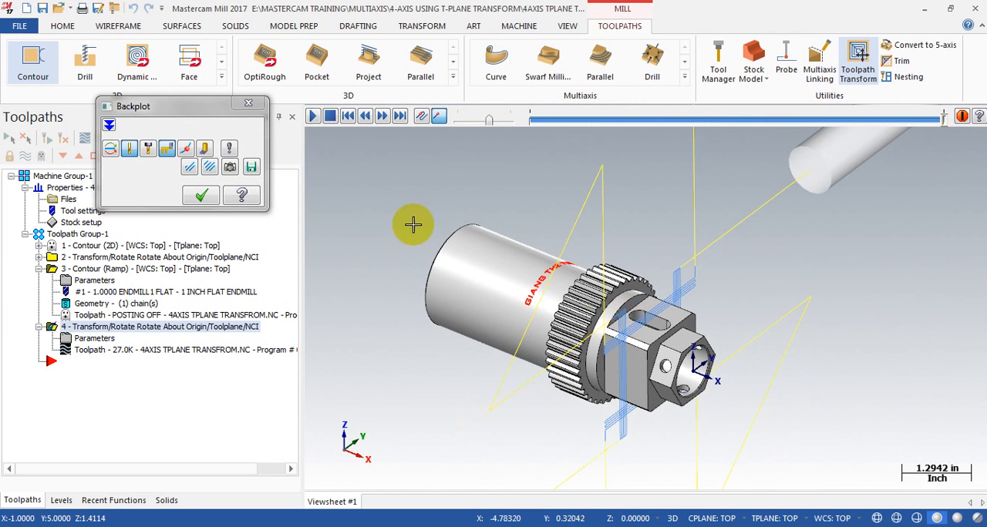
pyautogui.click(248, 103)
pyautogui.click(91, 340)
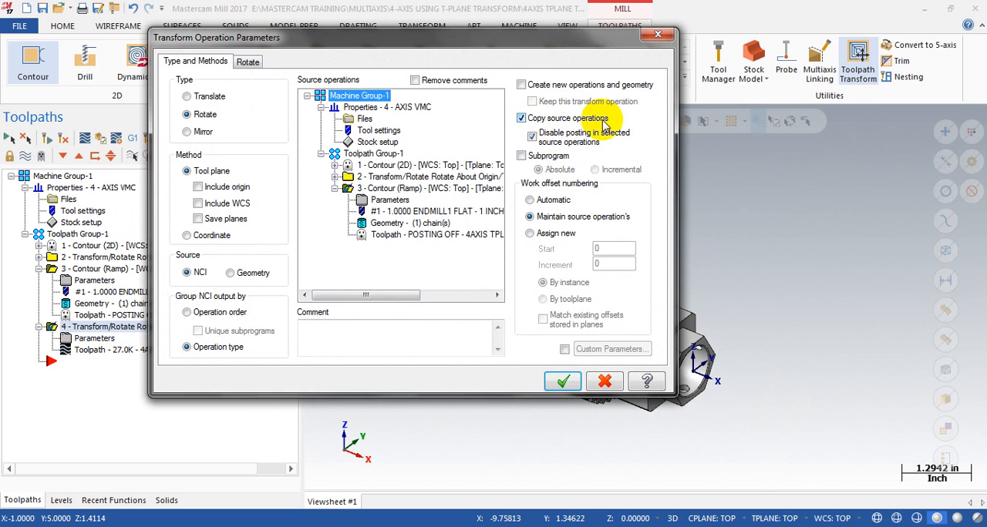
pyautogui.click(658, 34)
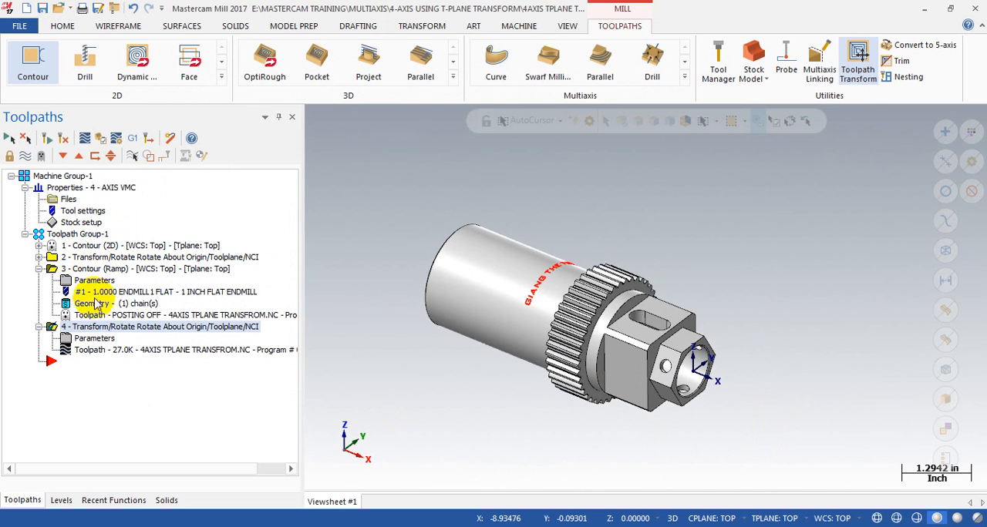
# Step: Collapse the ramp contour operation and backplot its rotate transform again, inspecting the passes around the square section
pyautogui.click(40, 268)
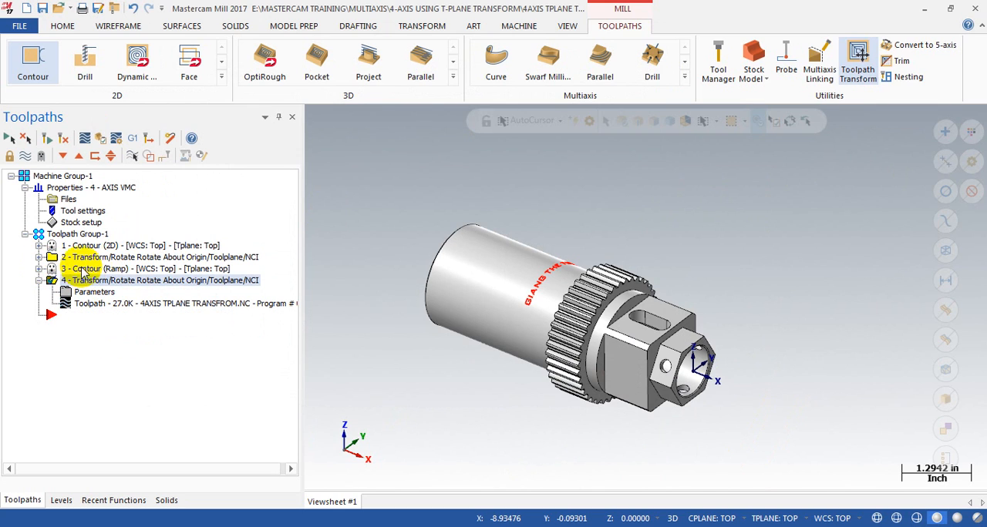
pyautogui.click(58, 269)
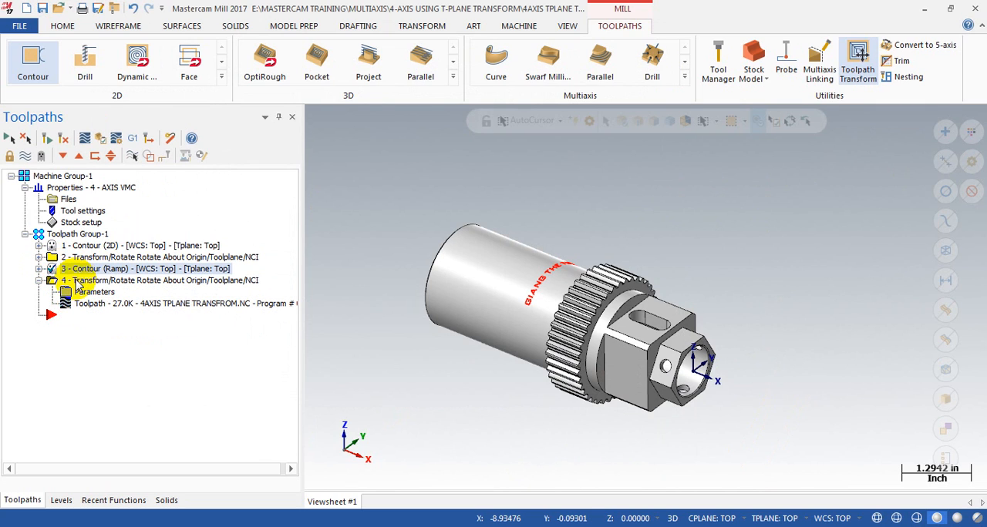
pyautogui.click(77, 280)
pyautogui.click(89, 305)
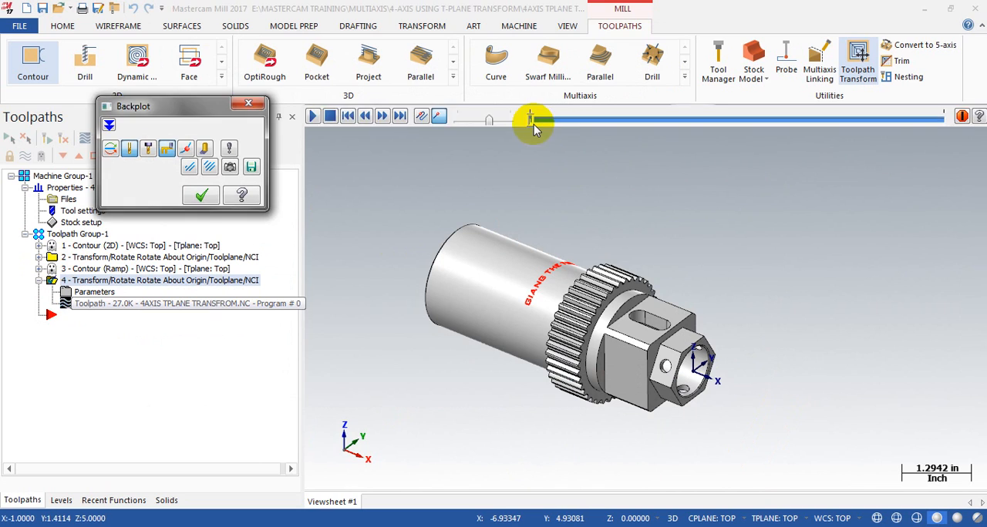
pyautogui.moveTo(529, 120); pyautogui.dragTo(979, 123)
pyautogui.moveTo(625, 281)
pyautogui.mouseDown(button='middle')
pyautogui.moveTo(522, 264)
pyautogui.moveTo(563, 275)
pyautogui.moveTo(639, 269)
pyautogui.mouseUp(button='middle')
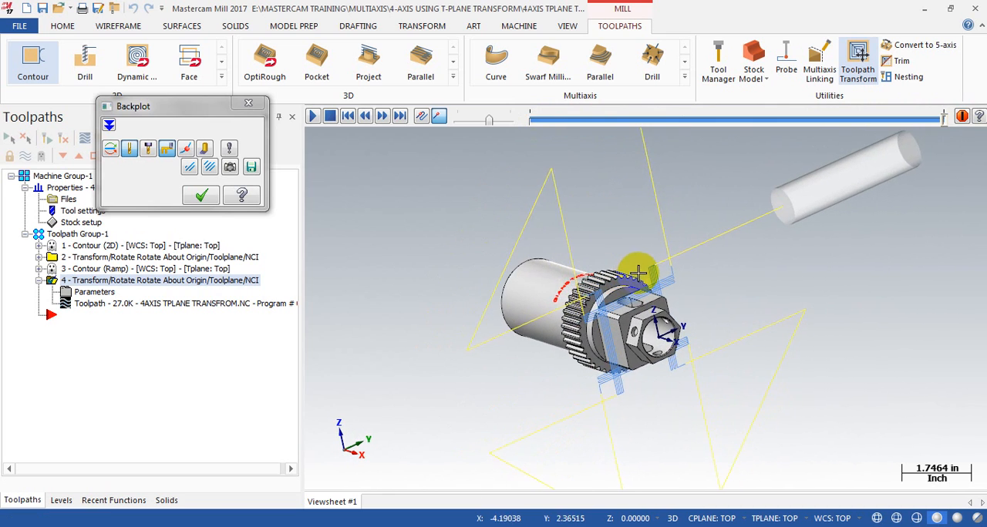
pyautogui.click(201, 196)
pyautogui.click(64, 235)
pyautogui.moveTo(440, 308); pyautogui.dragTo(596, 308, button='middle')
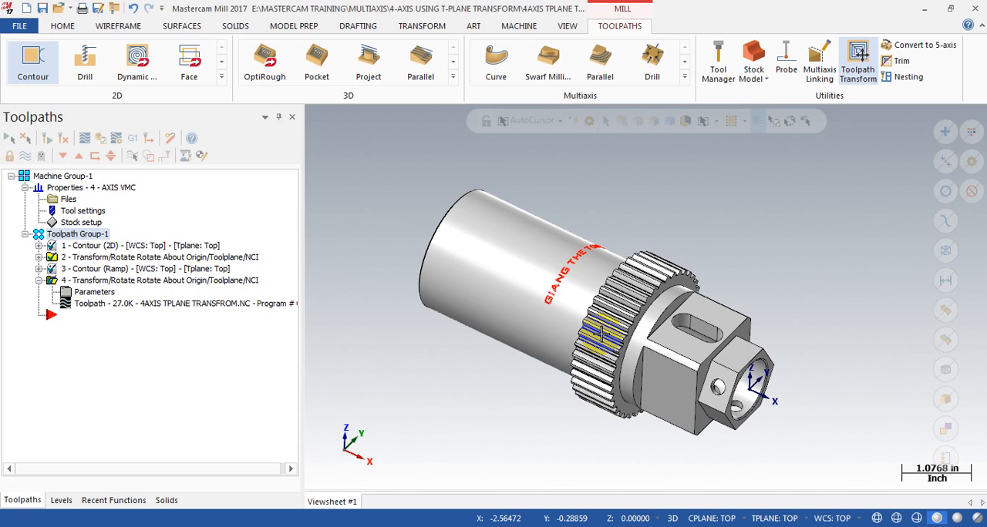
pyautogui.scroll(3, 523, 278)
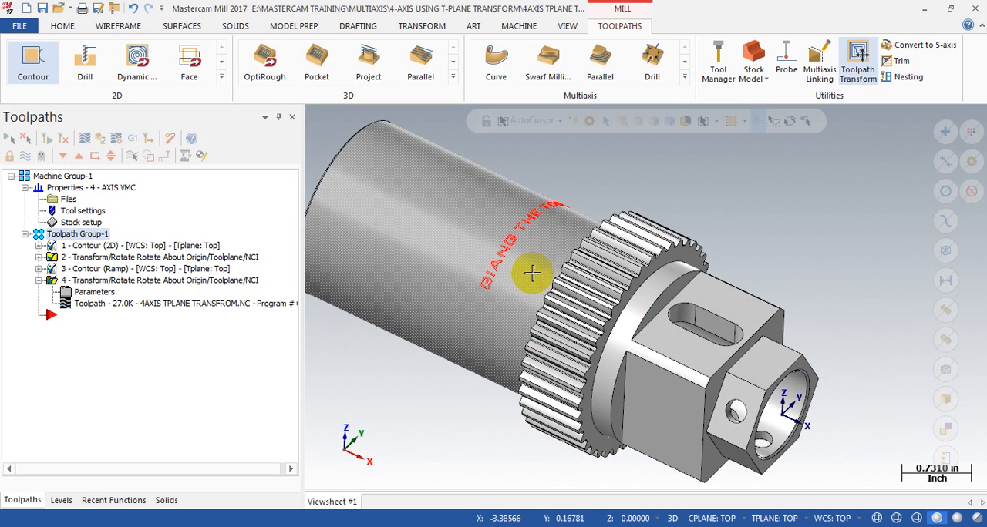
pyautogui.scroll(-2, 708, 204)
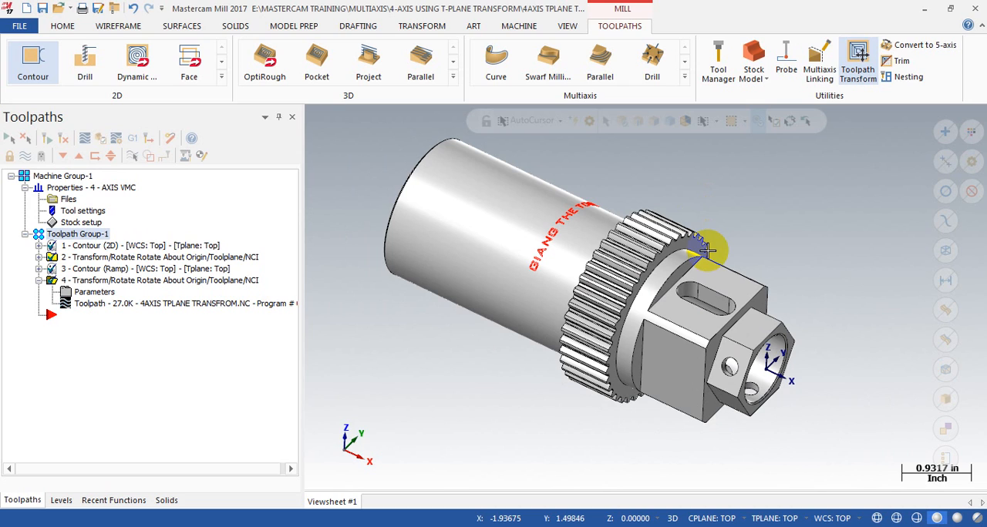
# Step: Create a Slot Mill toolpath on the square section's slot, chaining the slot's upper edge as a solid loop
pyautogui.scroll(4, 774, 324)
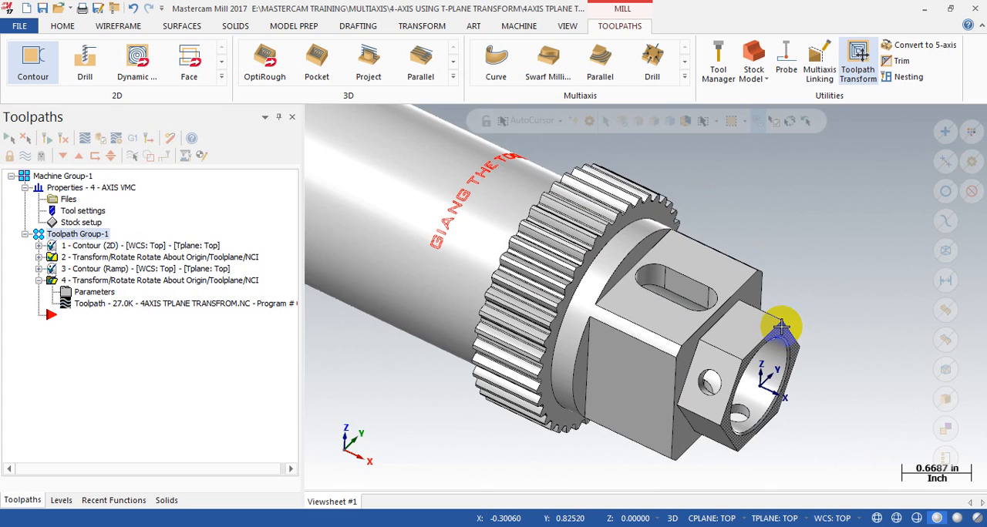
pyautogui.moveTo(717, 259); pyautogui.dragTo(716, 268, button='middle')
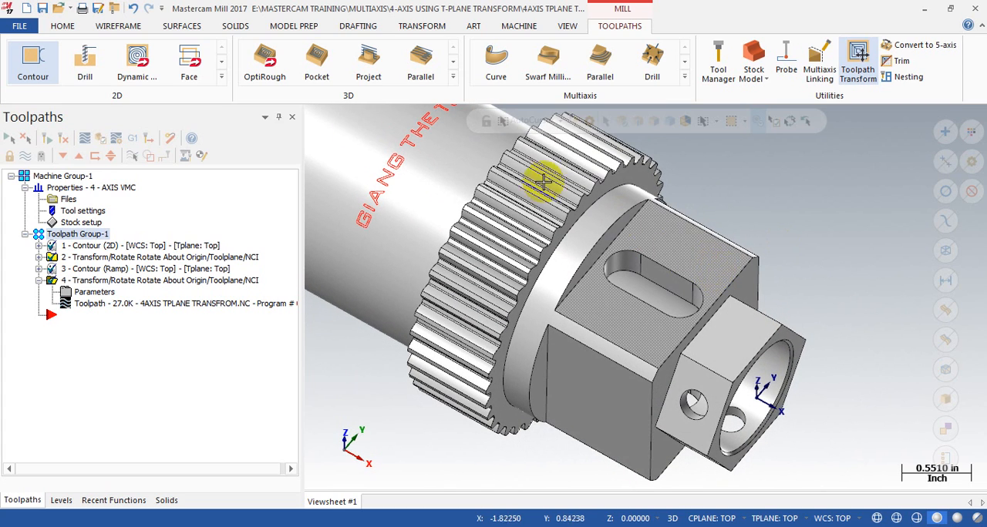
pyautogui.click(220, 75)
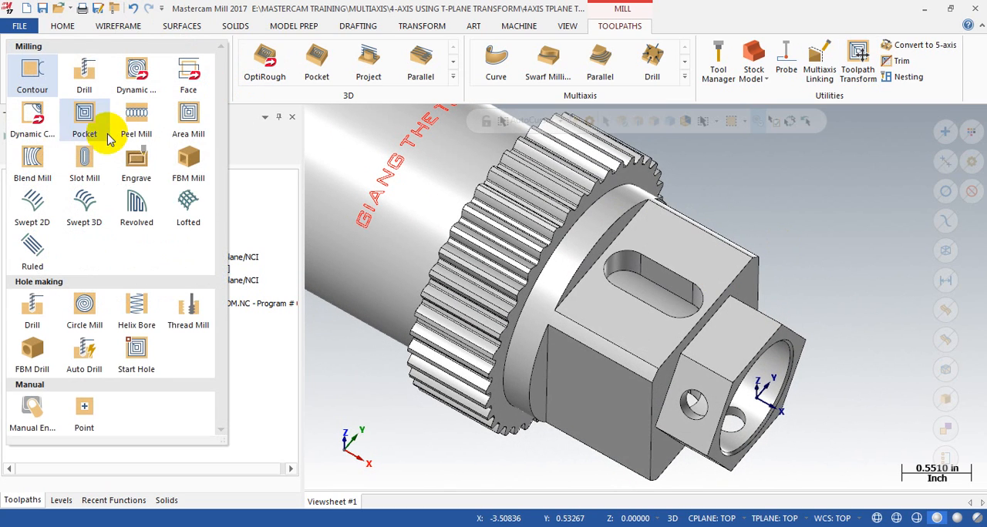
pyautogui.click(90, 181)
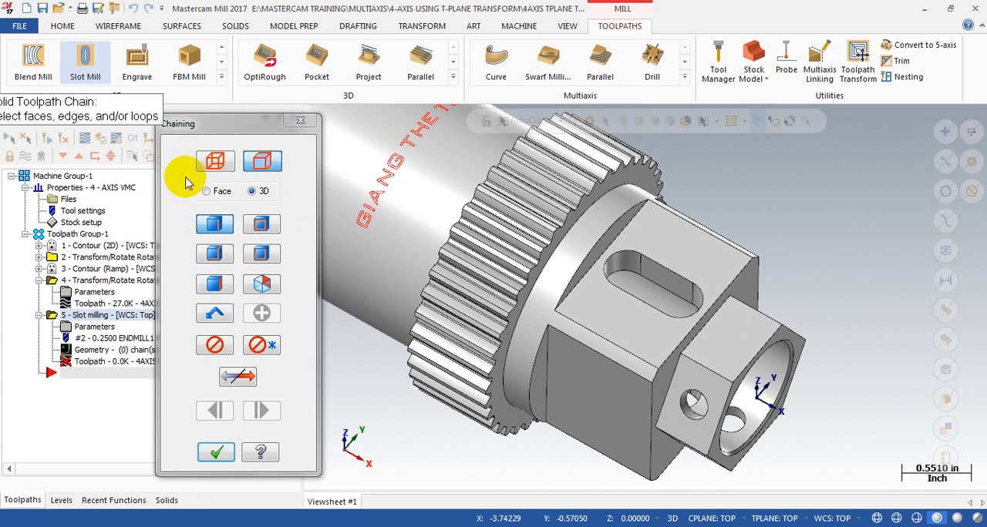
pyautogui.click(261, 226)
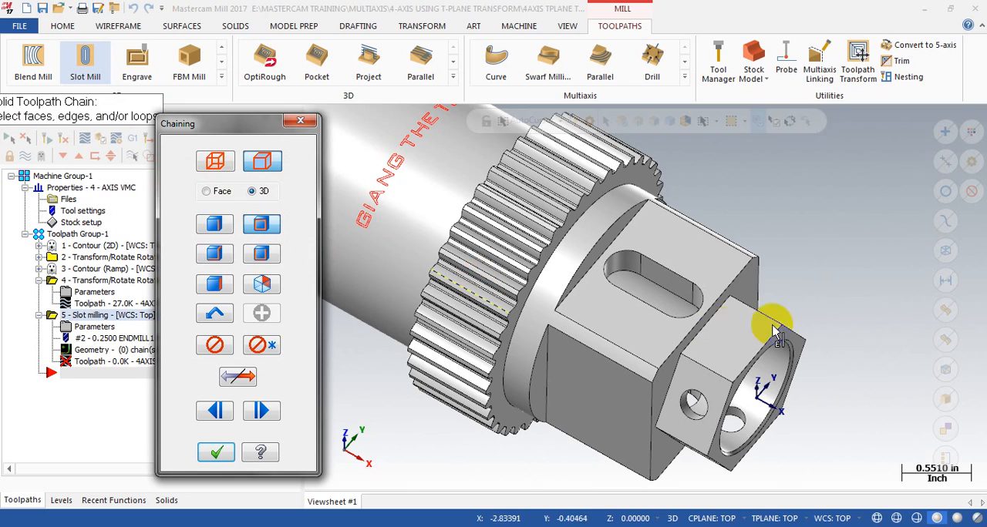
pyautogui.click(667, 269)
pyautogui.scroll(5, 657, 291)
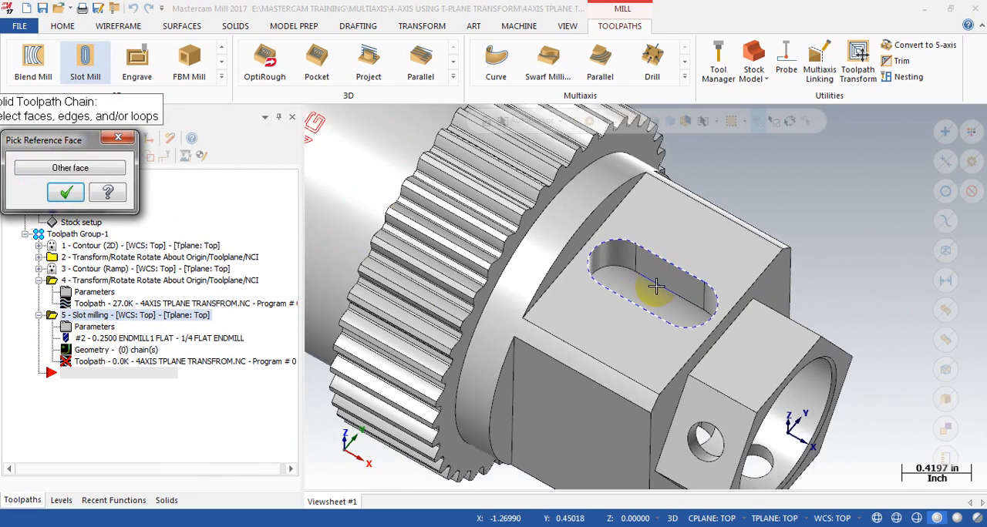
pyautogui.scroll(-5, 742, 269)
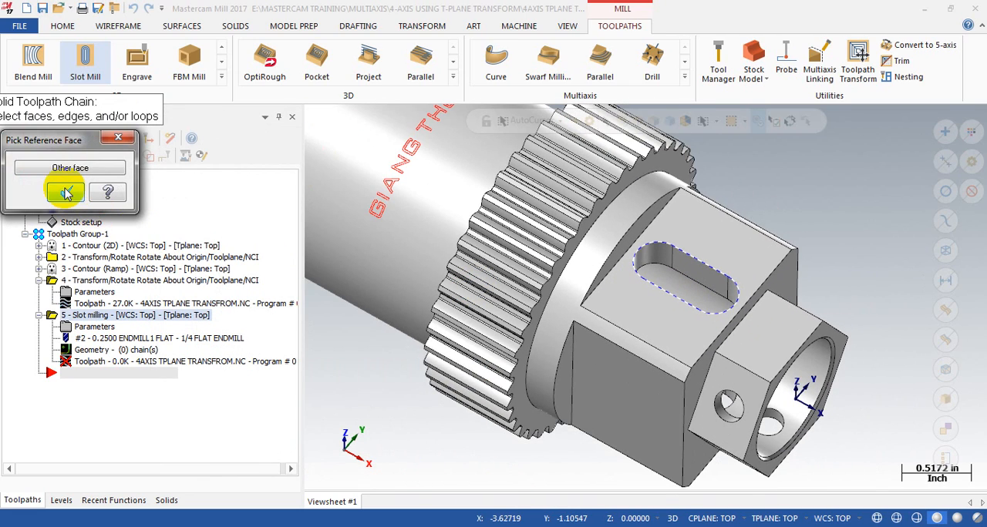
pyautogui.click(66, 192)
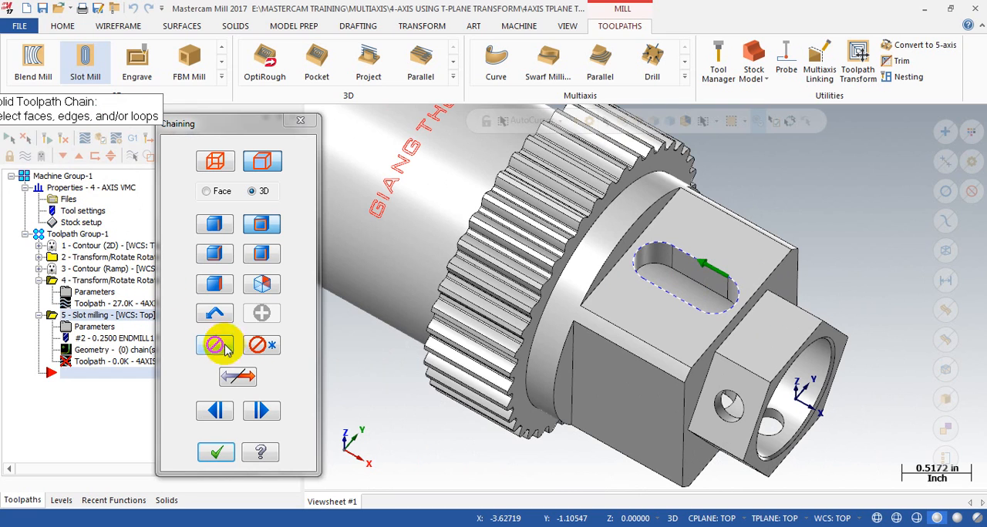
pyautogui.click(215, 453)
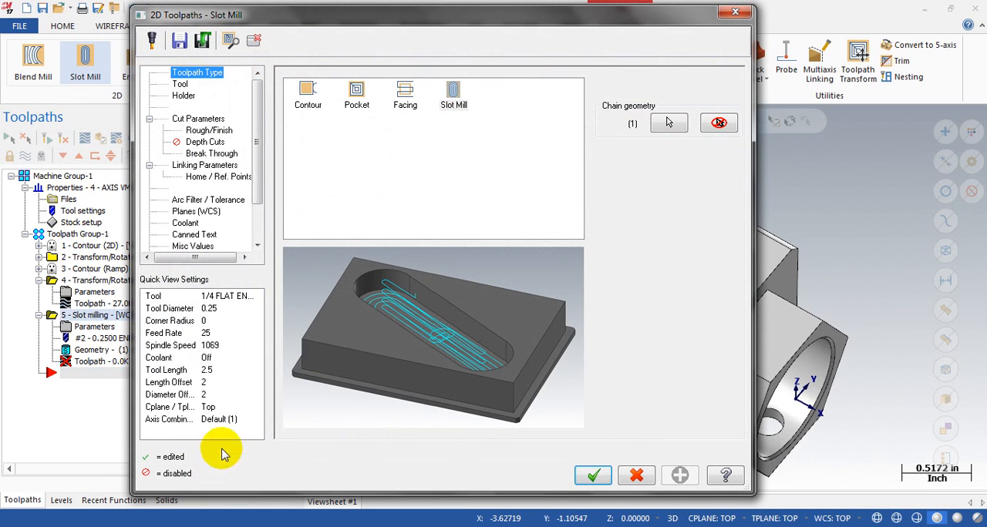
# Step: Assign the 1/4 flat endmill to the slot toolpath and set entry/exit arc sweep to 90 with 0 stock on walls and floors
pyautogui.click(180, 84)
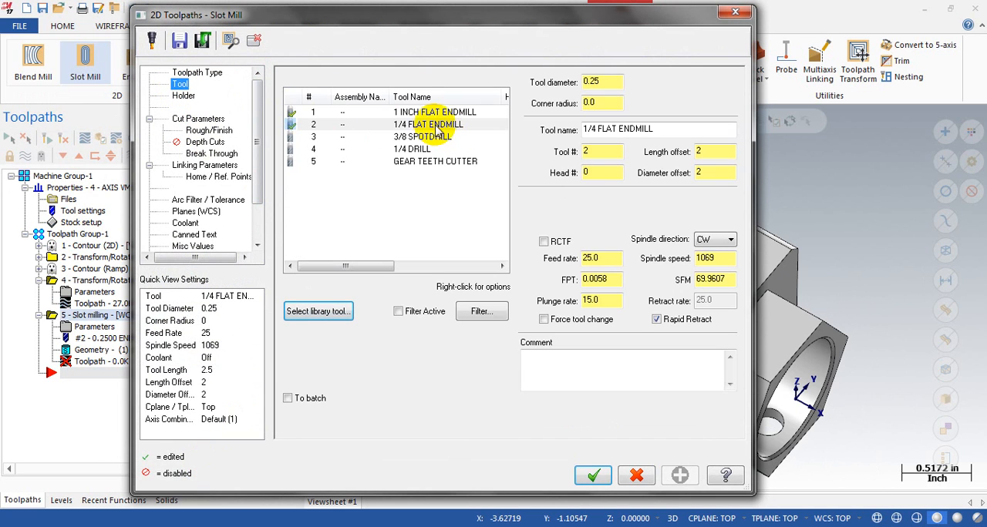
pyautogui.click(433, 129)
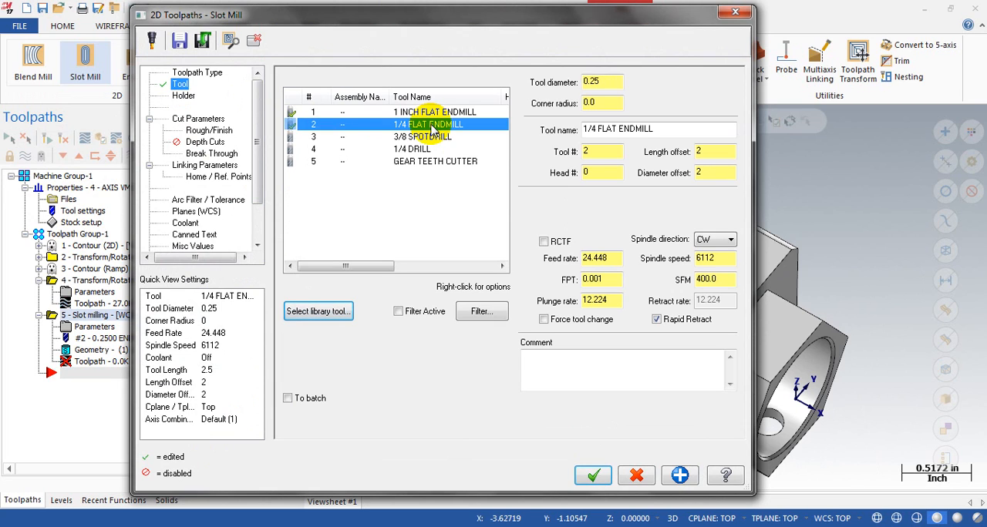
pyautogui.click(198, 119)
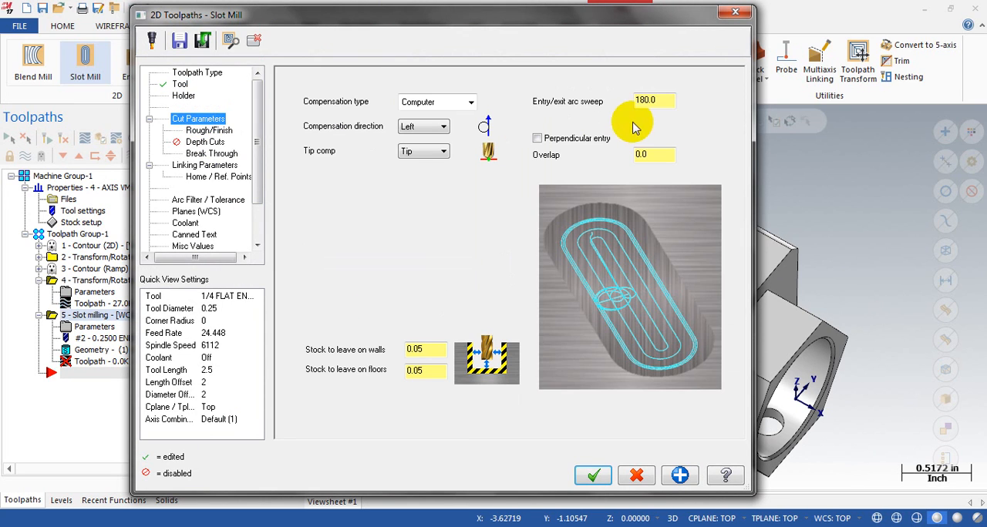
pyautogui.doubleClick(653, 152)
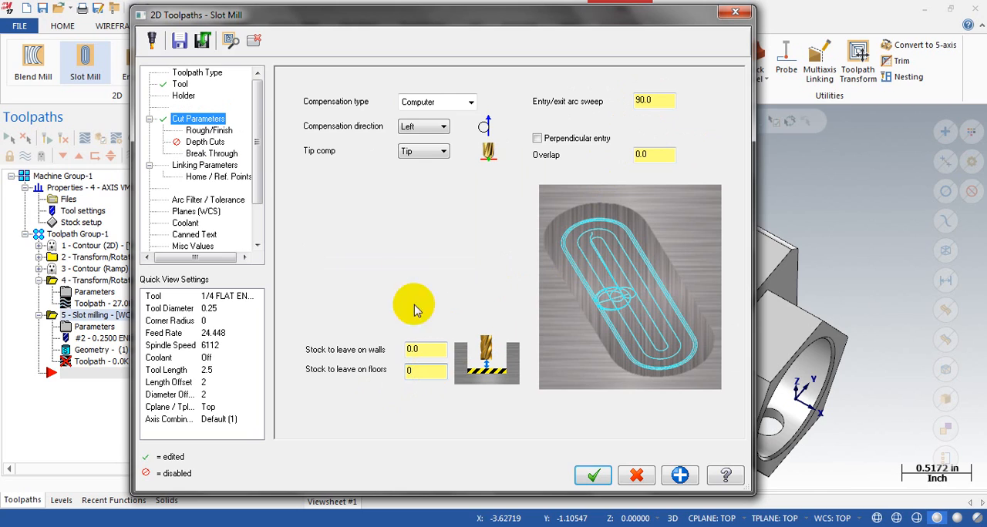
# Step: Set the slot toolpath's plunge angle to 2, stepover to 20%, finishing pass spacing to 0.02, and enable Keep tool down
pyautogui.click(206, 130)
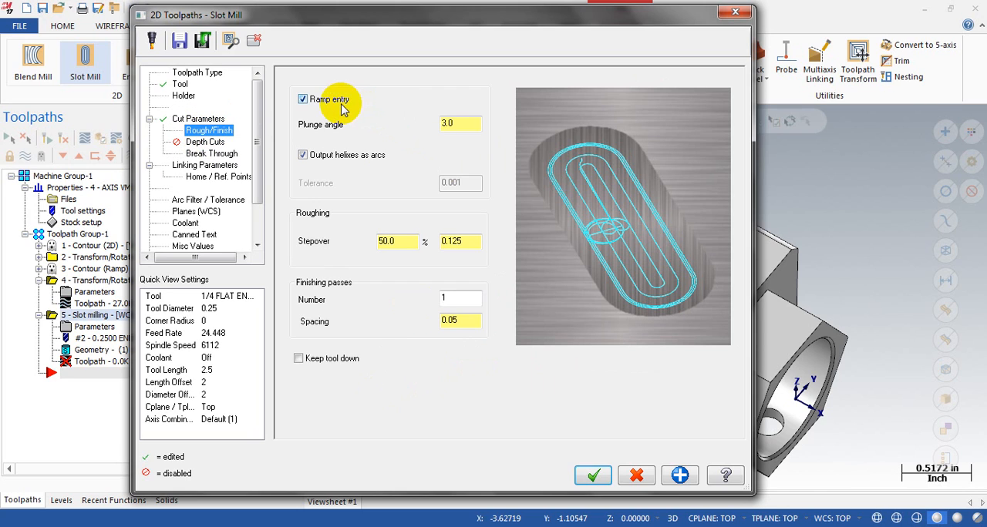
pyautogui.click(474, 127)
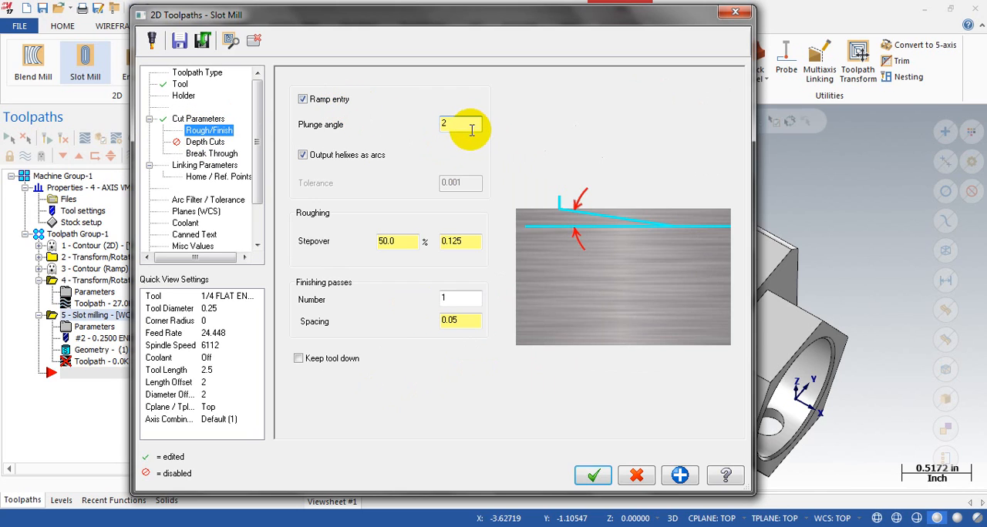
pyautogui.click(453, 241)
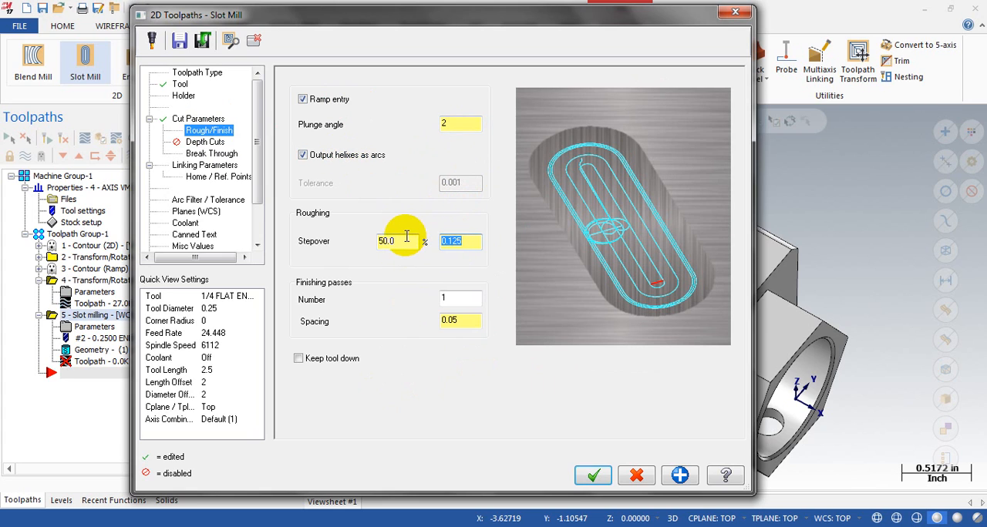
pyautogui.doubleClick(464, 302)
pyautogui.click(463, 323)
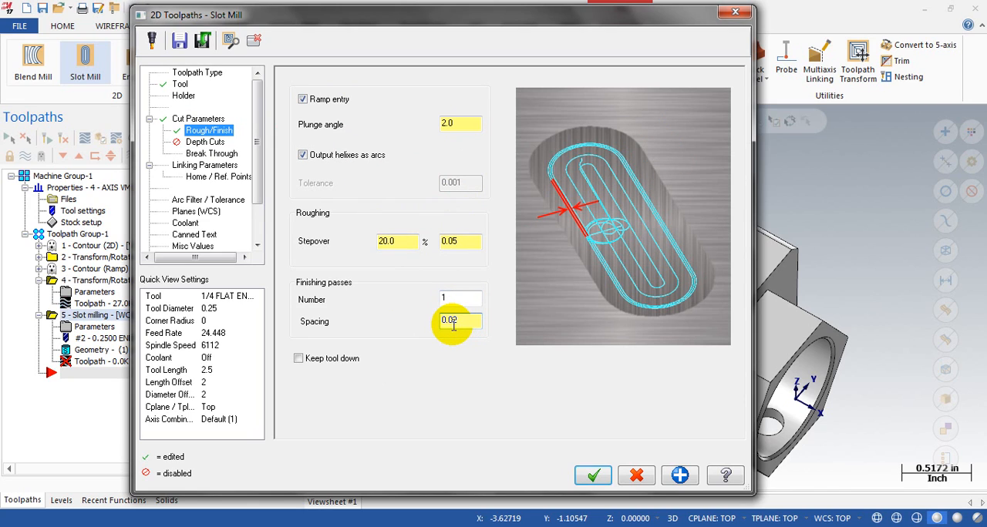
pyautogui.click(299, 358)
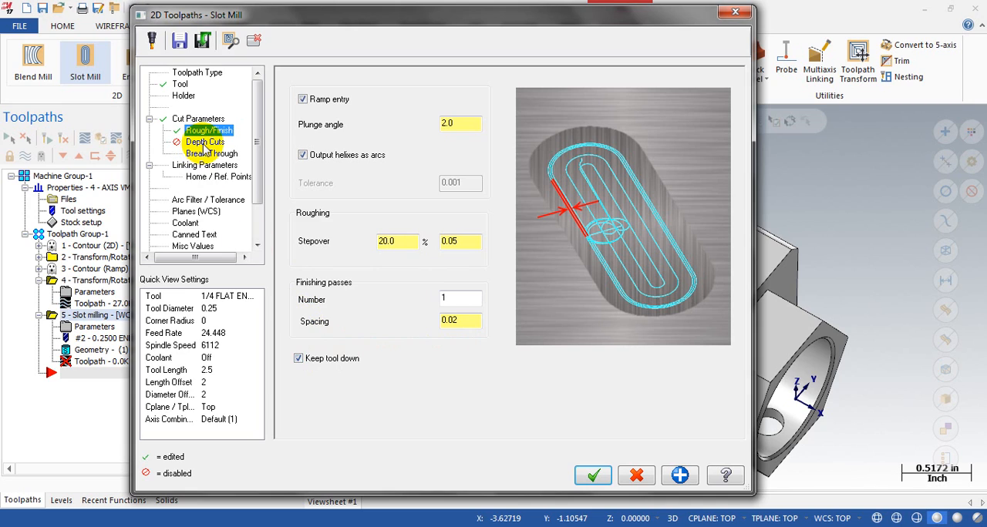
# Step: Review the slot toolpath's depth cuts, and enable Break through with an amount of 0.02
pyautogui.click(204, 144)
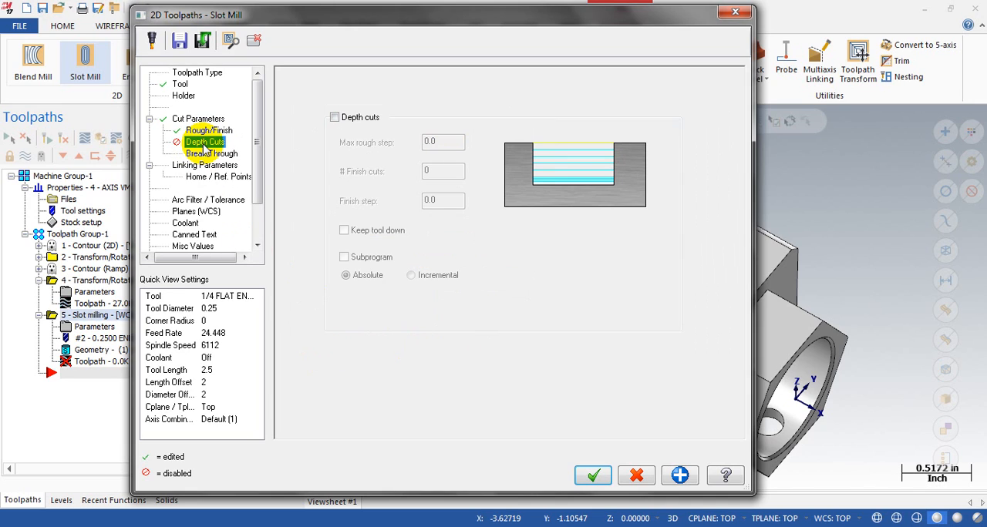
pyautogui.click(210, 154)
pyautogui.click(609, 220)
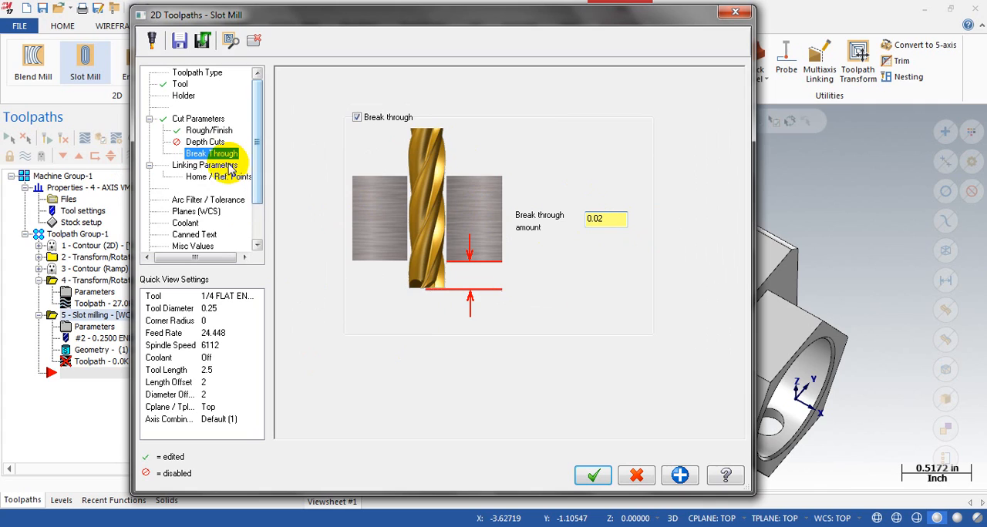
# Step: Set the slot toolpath's absolute depth from the slot floor and its absolute top of stock from the slot's upper edge
pyautogui.click(221, 167)
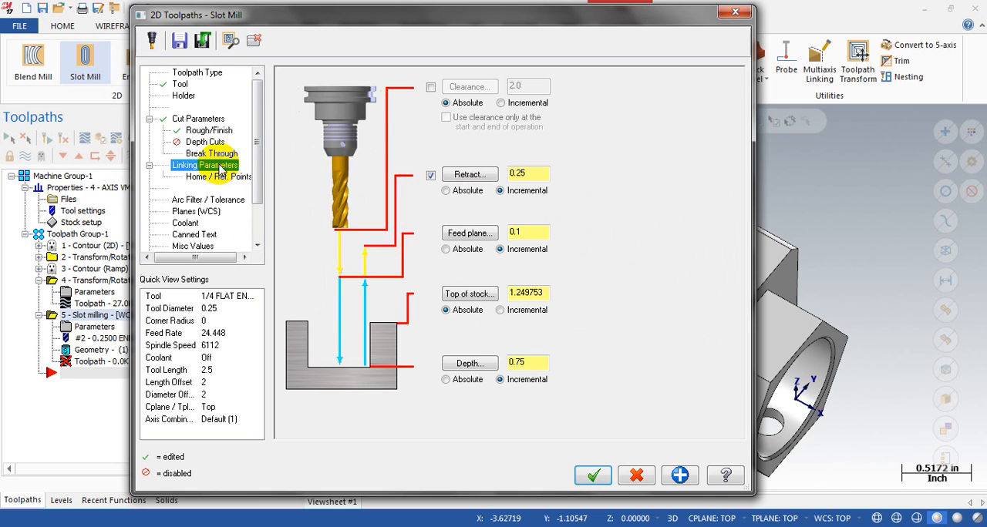
pyautogui.click(469, 363)
pyautogui.scroll(4, 668, 276)
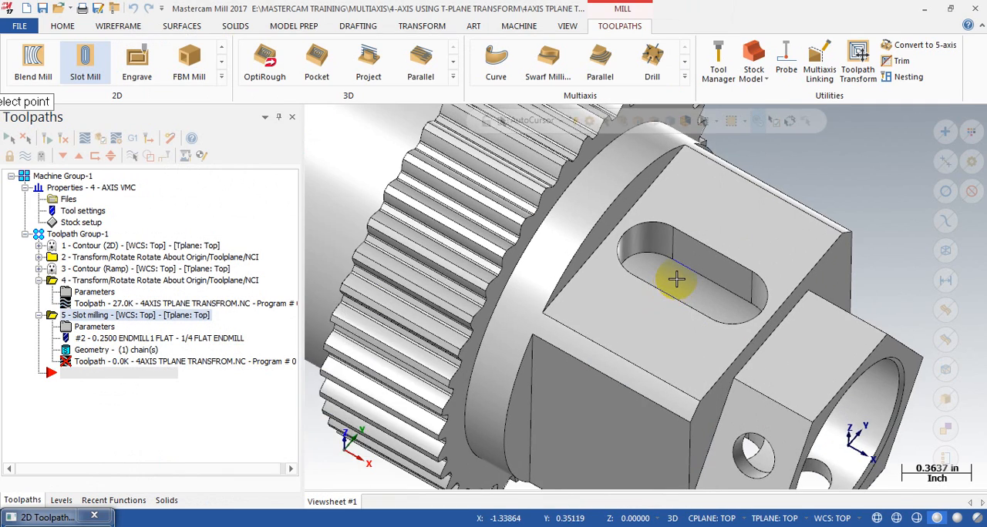
pyautogui.click(676, 263)
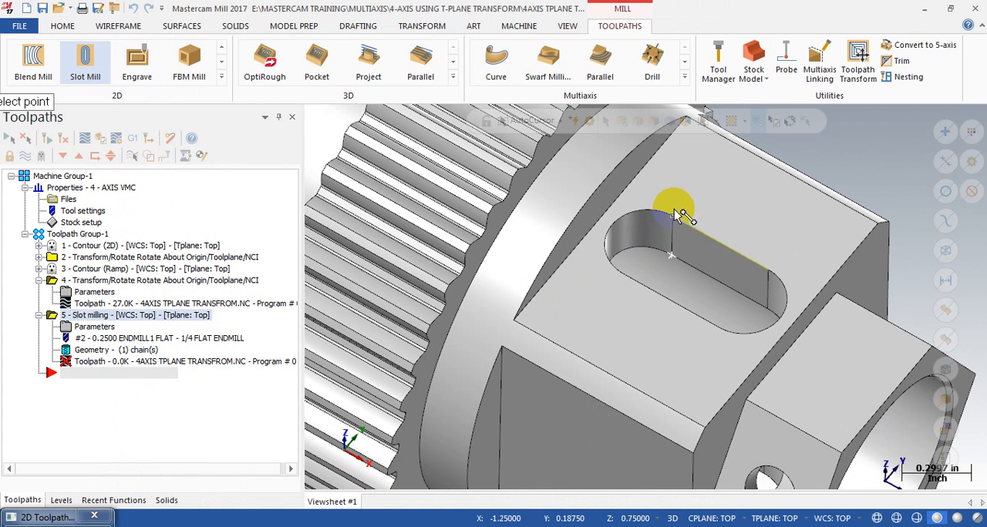
pyautogui.click(680, 217)
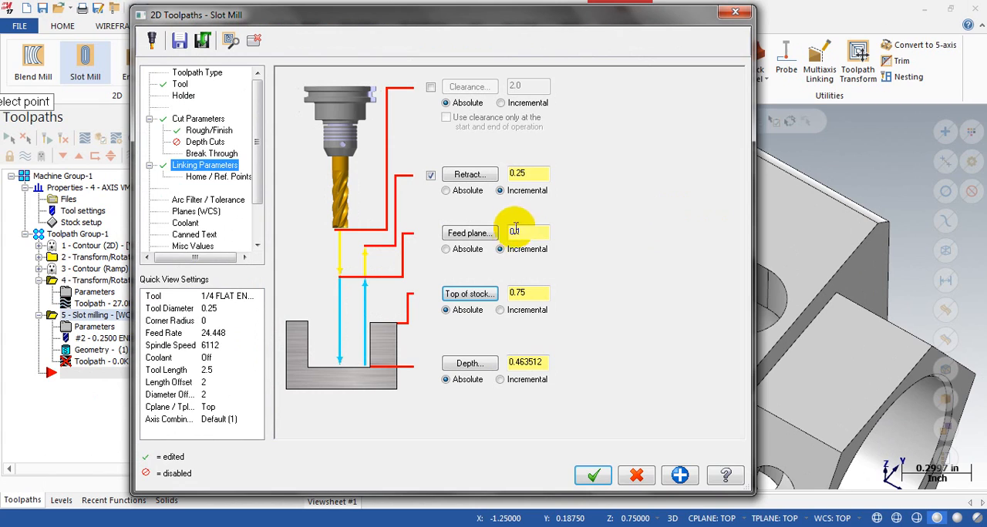
# Step: Enable an absolute clearance of 5 without limiting it to the operation's start and end, and generate the slot toolpath
pyautogui.click(430, 87)
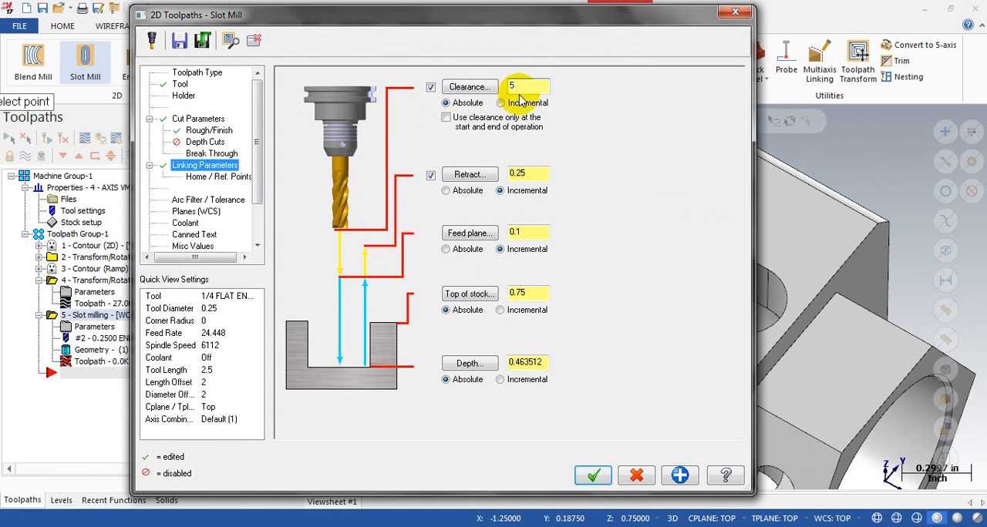
pyautogui.click(445, 118)
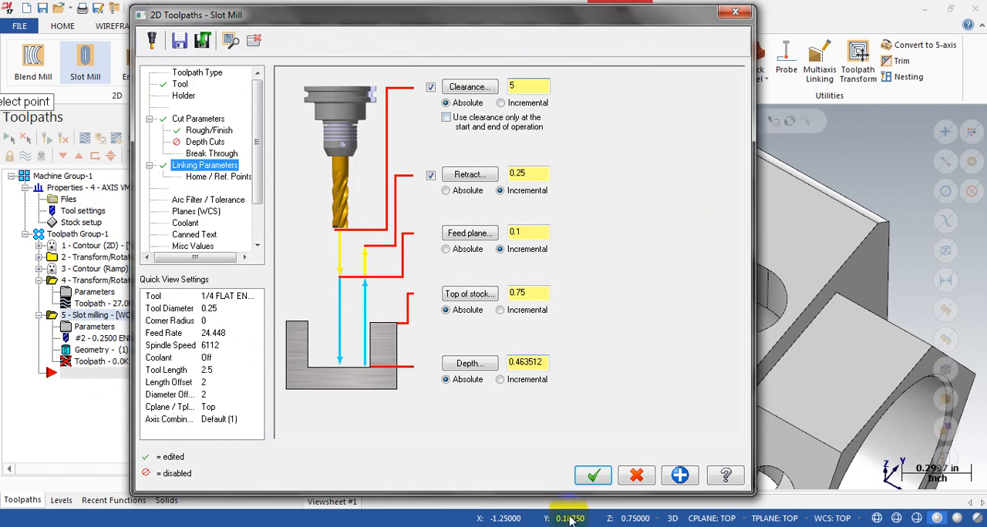
pyautogui.click(588, 476)
# Step: Backplot the slot milling toolpath to its end and inspect the passes inside the slot
pyautogui.scroll(-3, 562, 331)
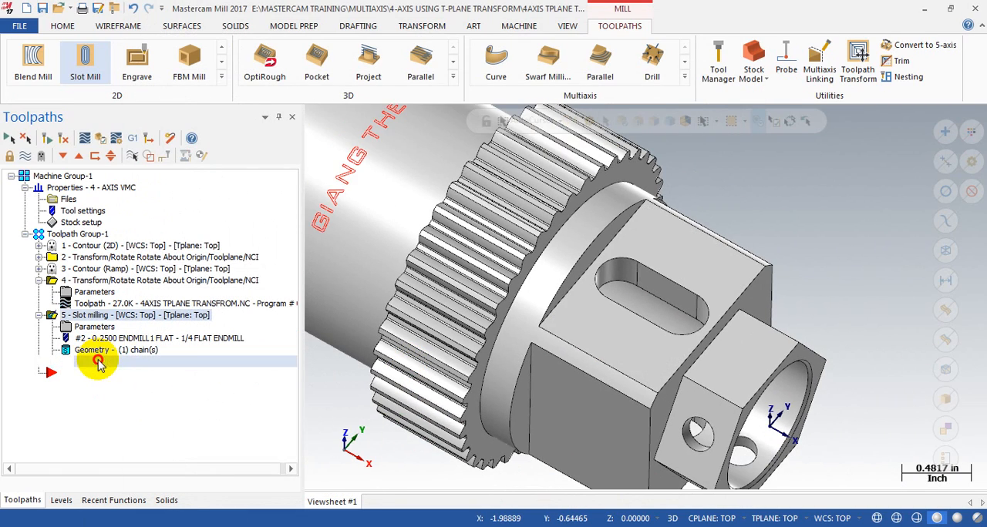
pyautogui.click(93, 361)
pyautogui.moveTo(530, 124)
pyautogui.mouseDown()
pyautogui.moveTo(804, 121)
pyautogui.moveTo(965, 145)
pyautogui.mouseUp()
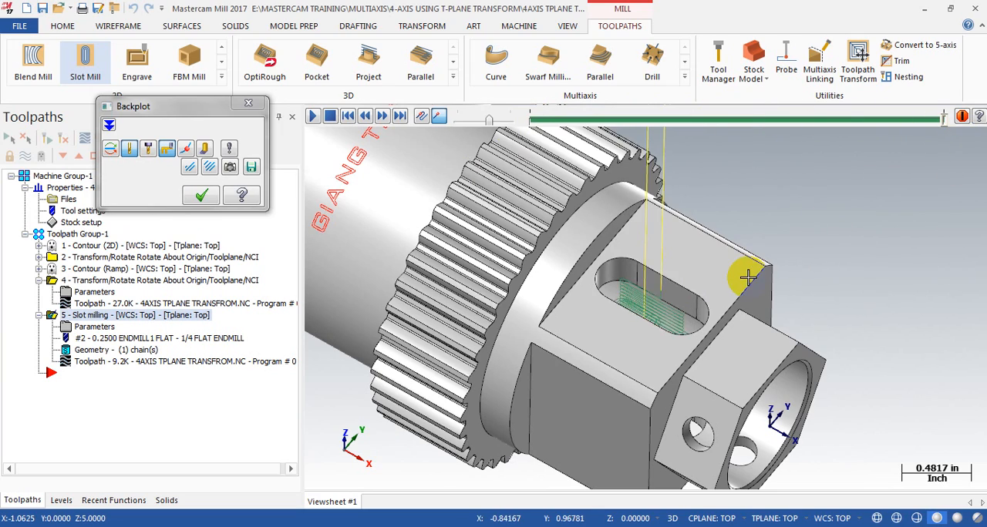
pyautogui.scroll(-3, 748, 275)
pyautogui.moveTo(715, 314); pyautogui.dragTo(678, 287, button='middle')
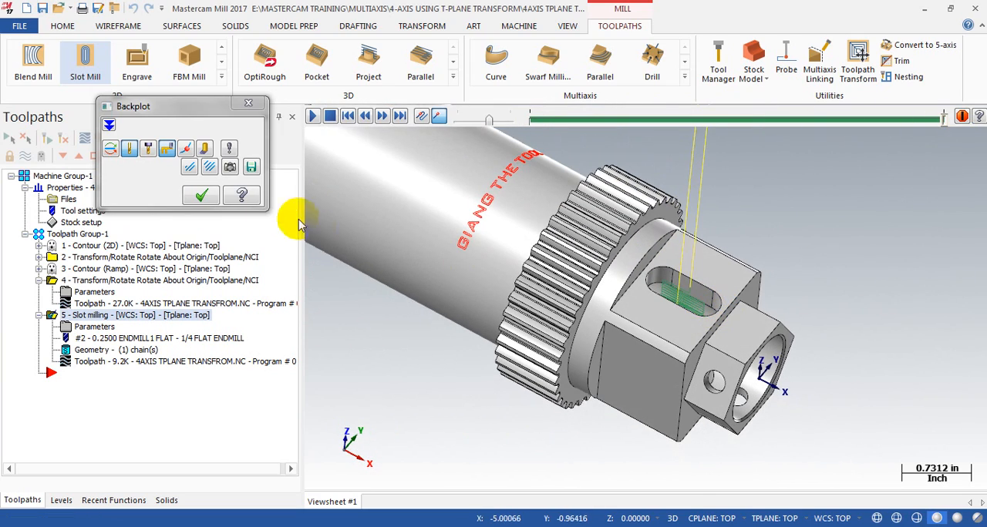
pyautogui.click(199, 196)
# Step: Start a Toolpath Transform of type Rotate using the Tool plane method, with the slot milling operation as its source
pyautogui.click(39, 281)
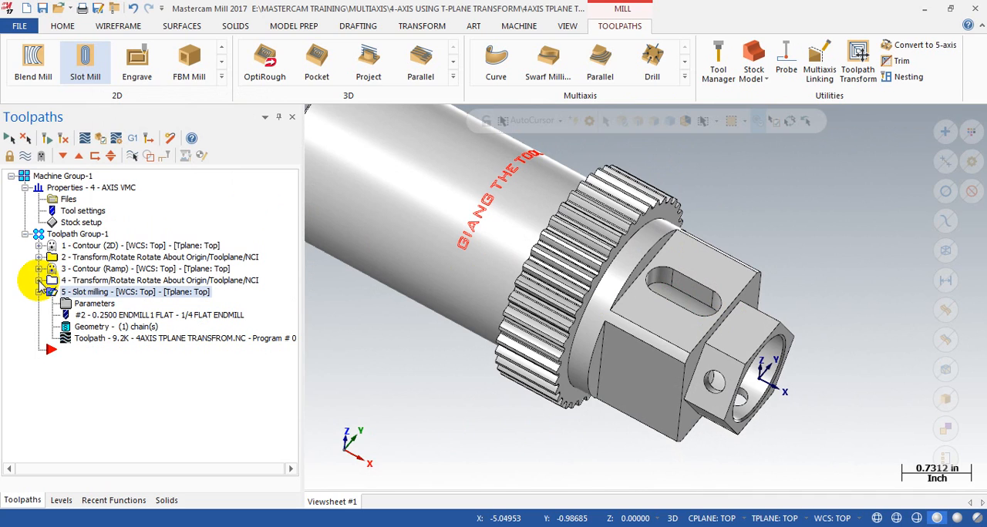
pyautogui.click(100, 281)
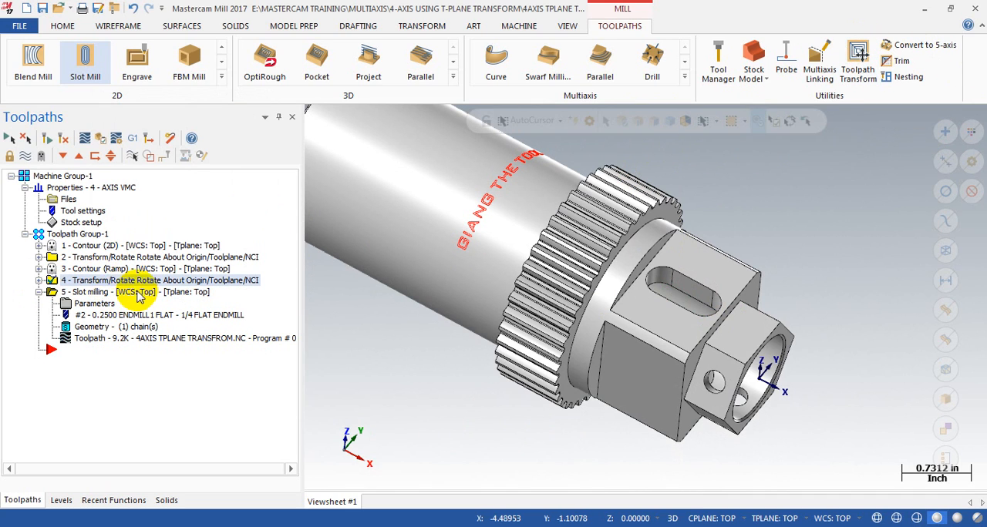
pyautogui.click(139, 296)
pyautogui.click(858, 55)
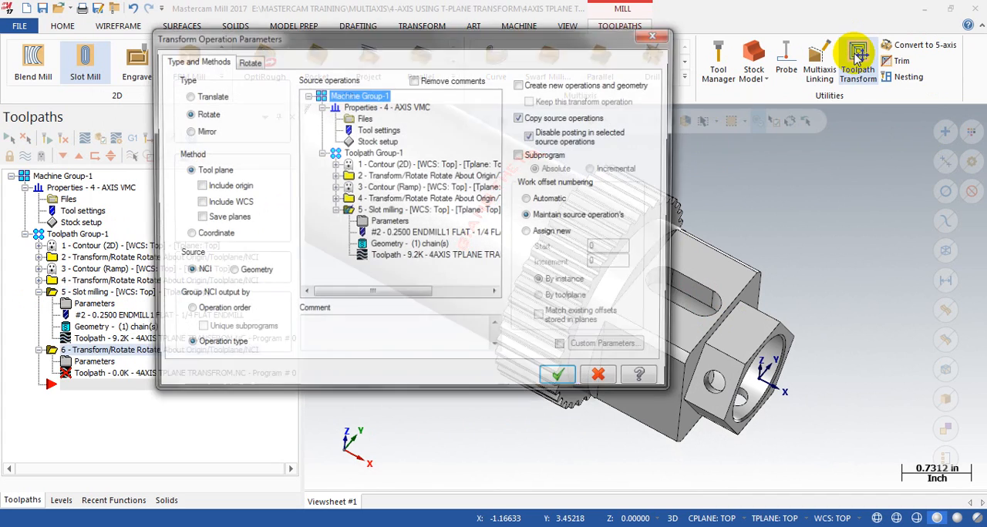
pyautogui.click(375, 211)
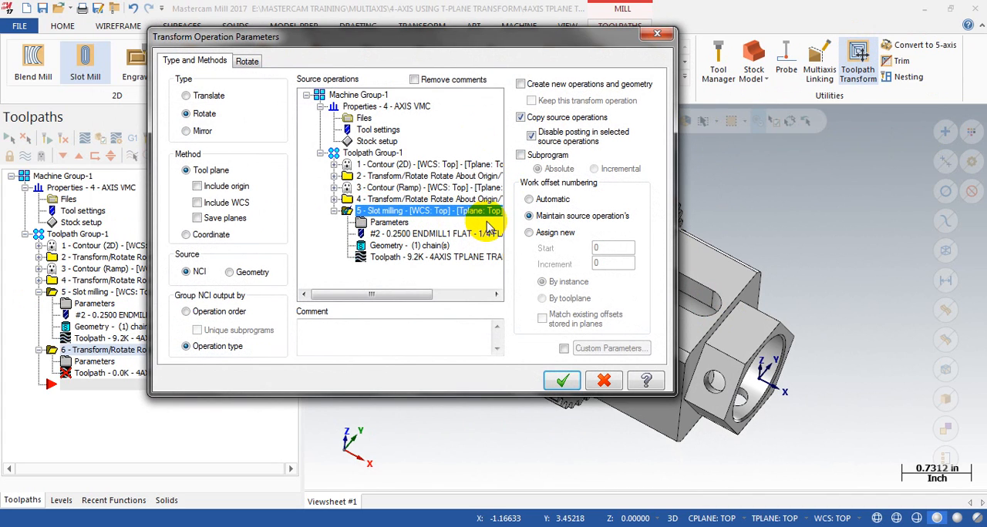
pyautogui.moveTo(553, 39); pyautogui.dragTo(364, 24)
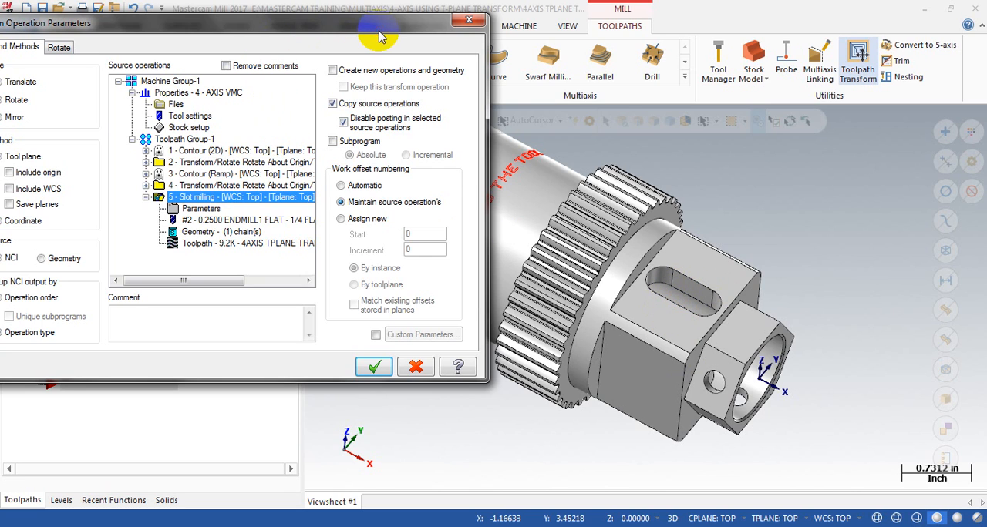
pyautogui.moveTo(367, 32); pyautogui.dragTo(502, 37)
# Step: Set the rotate transform to 1 instance at a 180-degree start angle in the Right side rotation plane, and generate it
pyautogui.click(195, 51)
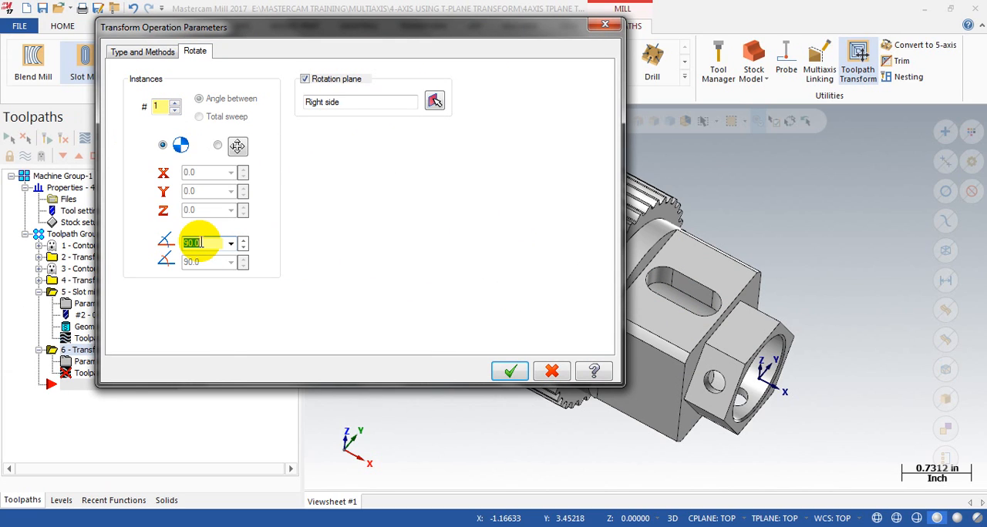
pyautogui.click(157, 106)
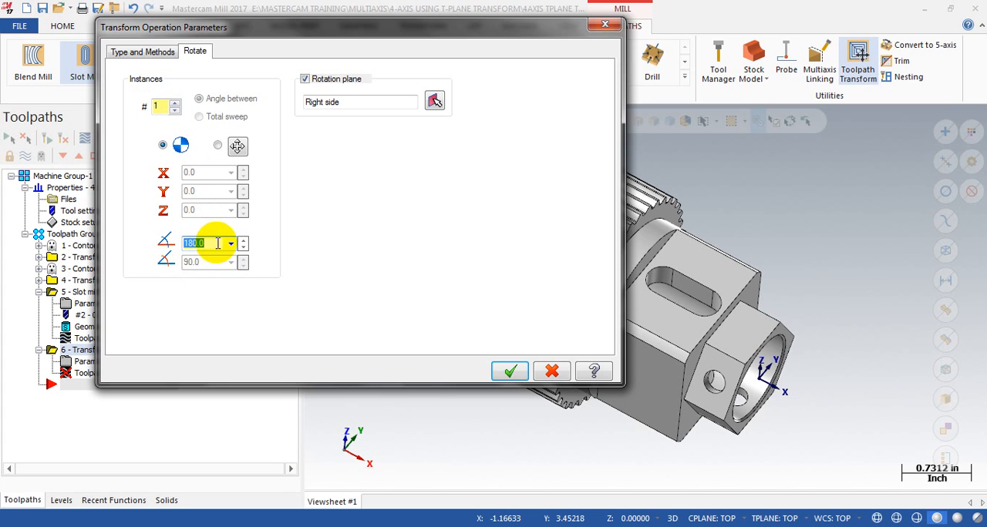
pyautogui.click(500, 373)
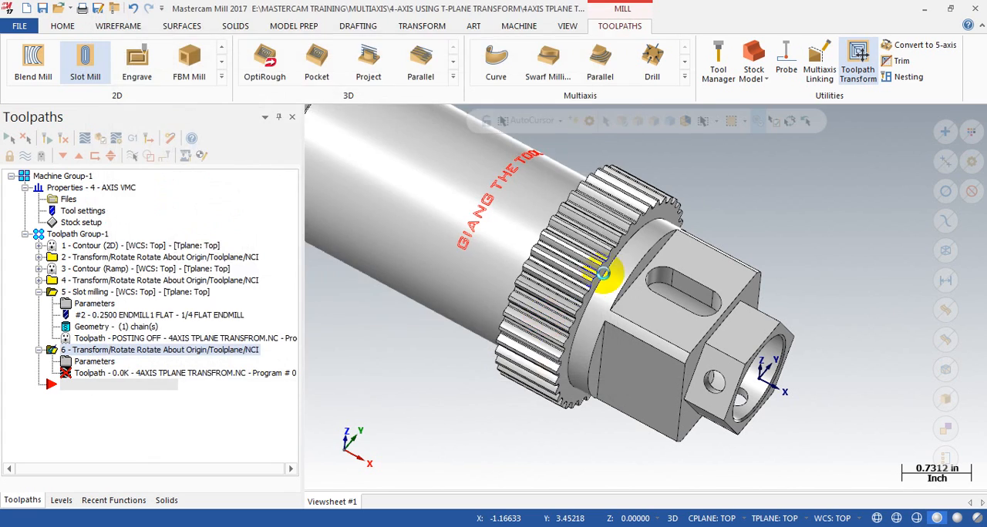
# Step: Backplot the slot's rotate transform to its end and inspect the passes around the square section
pyautogui.scroll(-3, 594, 269)
pyautogui.click(85, 138)
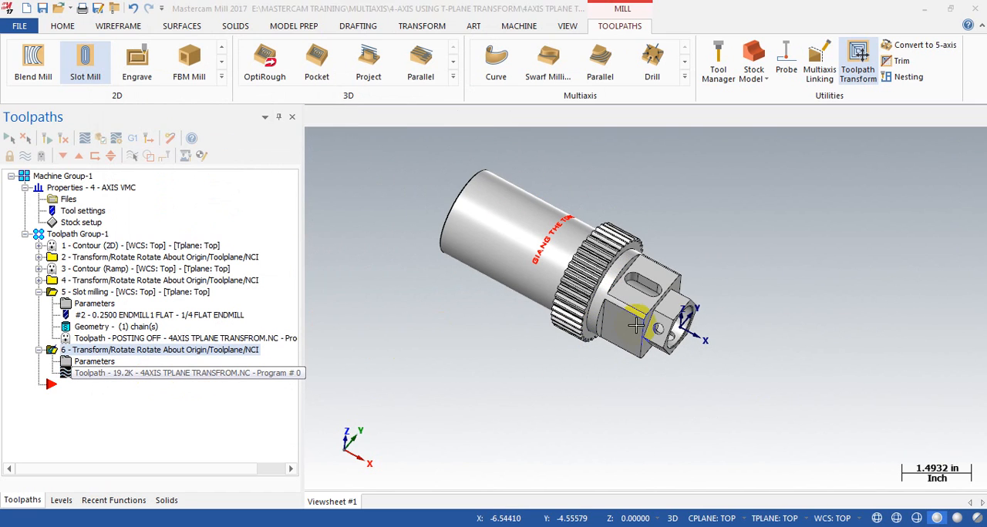
pyautogui.moveTo(530, 116); pyautogui.dragTo(906, 163)
pyautogui.scroll(-1, 638, 215)
pyautogui.moveTo(616, 253)
pyautogui.mouseDown(button='middle')
pyautogui.moveTo(673, 258)
pyautogui.moveTo(623, 236)
pyautogui.mouseUp(button='middle')
pyautogui.click(204, 194)
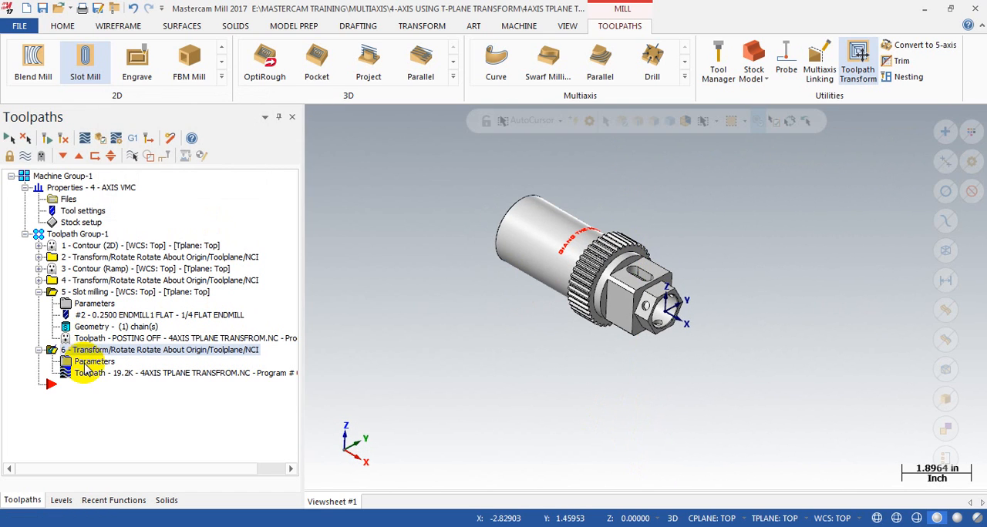
# Step: Disable Copy source operations in the slot's rotate transform and regenerate it
pyautogui.click(84, 360)
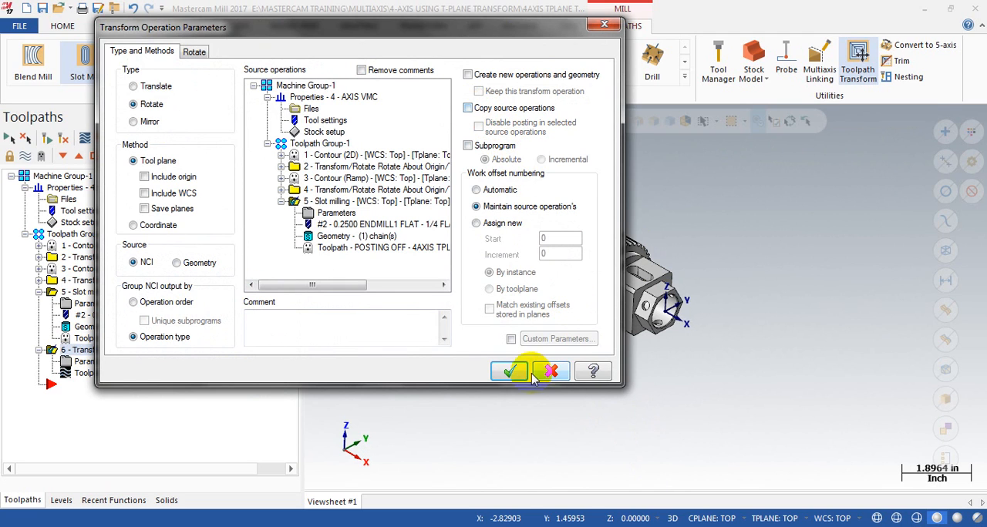
pyautogui.click(502, 371)
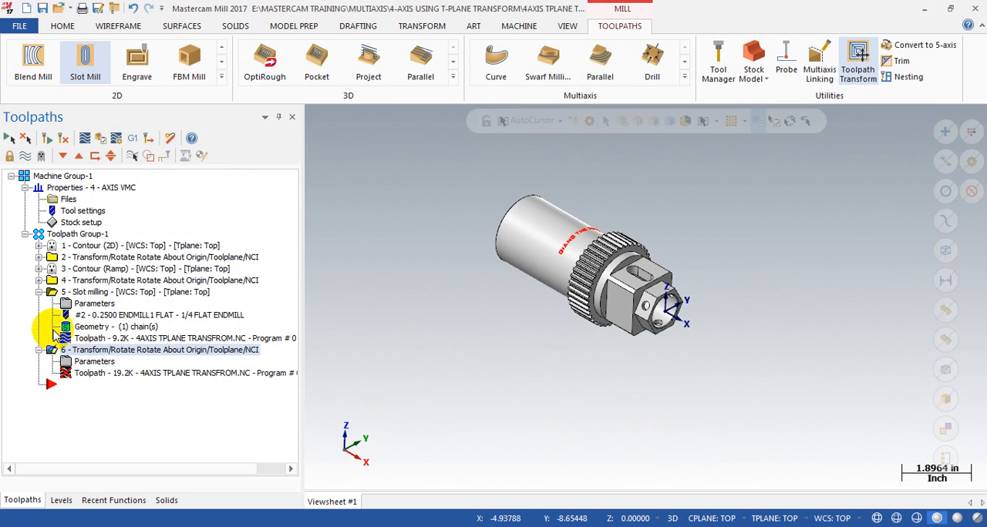
pyautogui.click(44, 141)
# Step: Backplot the regenerated slot transform and the original slot milling operation to compare their passes
pyautogui.click(87, 375)
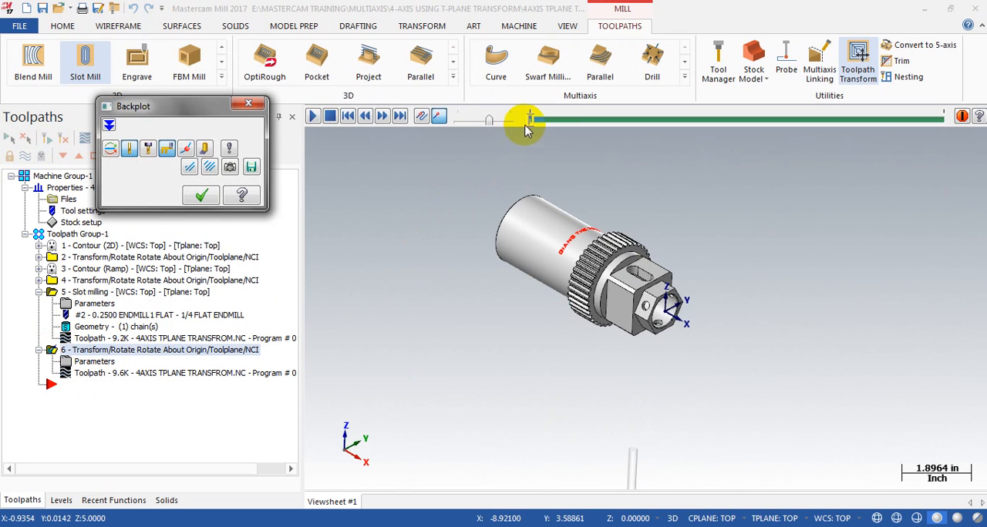
pyautogui.moveTo(540, 117); pyautogui.dragTo(980, 159)
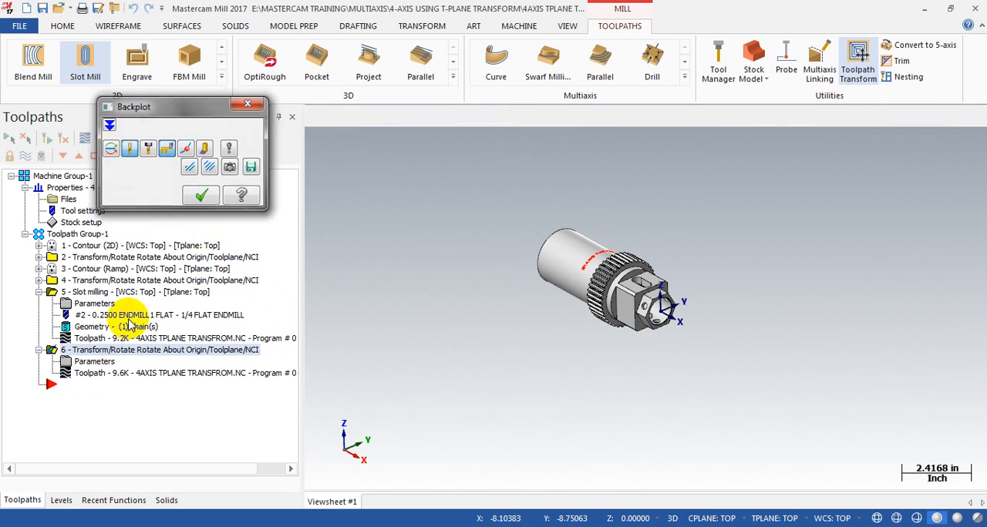
pyautogui.click(116, 292)
pyautogui.moveTo(524, 117); pyautogui.dragTo(902, 120)
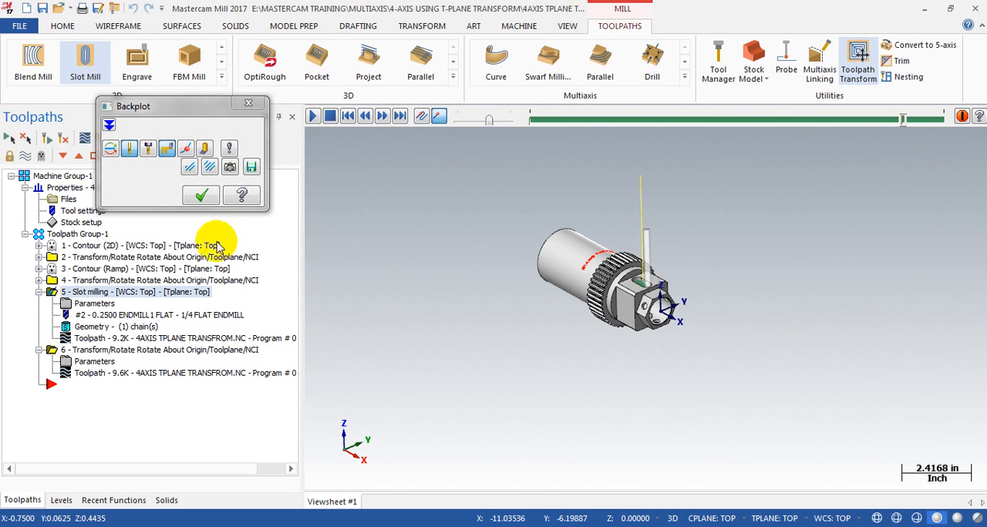
pyautogui.click(201, 195)
# Step: Collapse the slot milling operation and review the slot transform's type and method settings
pyautogui.click(39, 292)
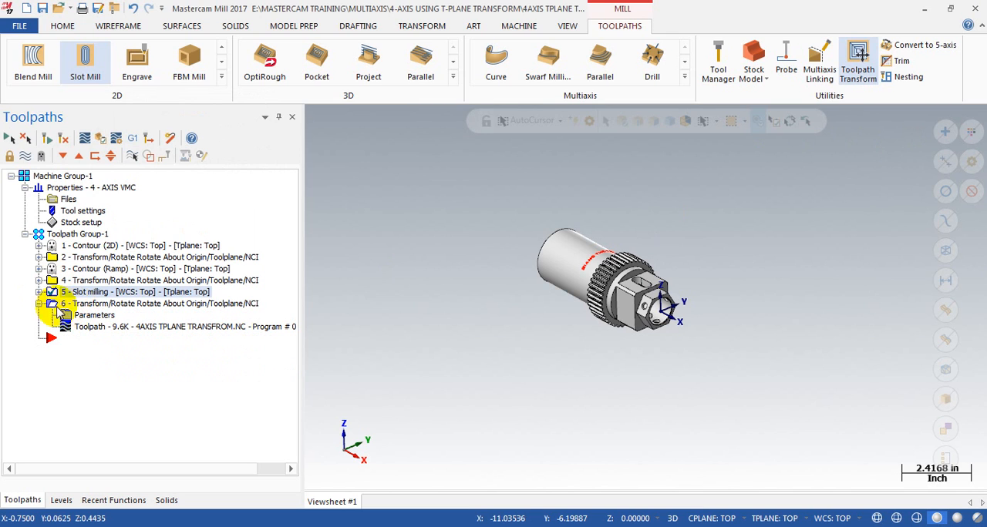
pyautogui.click(81, 316)
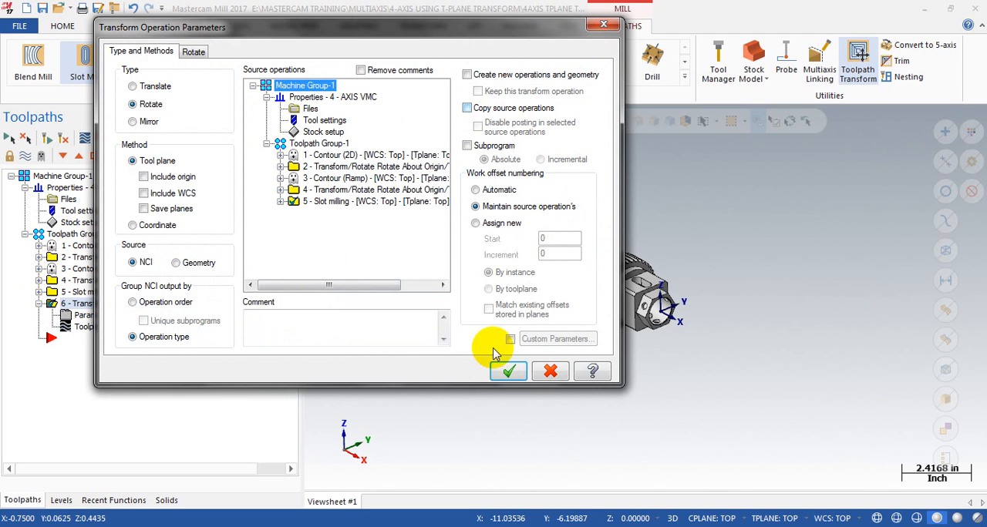
pyautogui.click(508, 371)
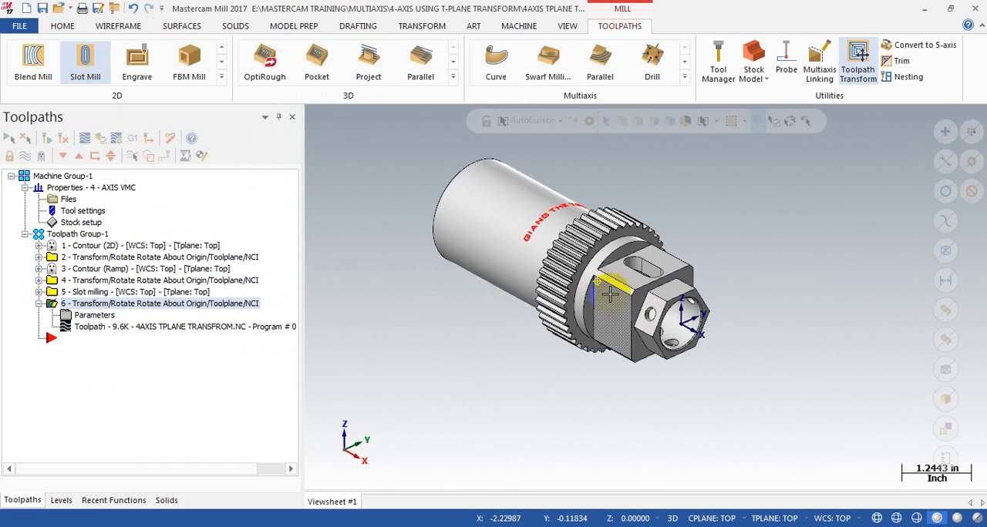
# Step: Inspect the hex and square sections and show the shaft in the Top view
pyautogui.scroll(5, 639, 296)
pyautogui.moveTo(660, 270); pyautogui.dragTo(631, 291, button='middle')
pyautogui.hotkey('alt', '1')
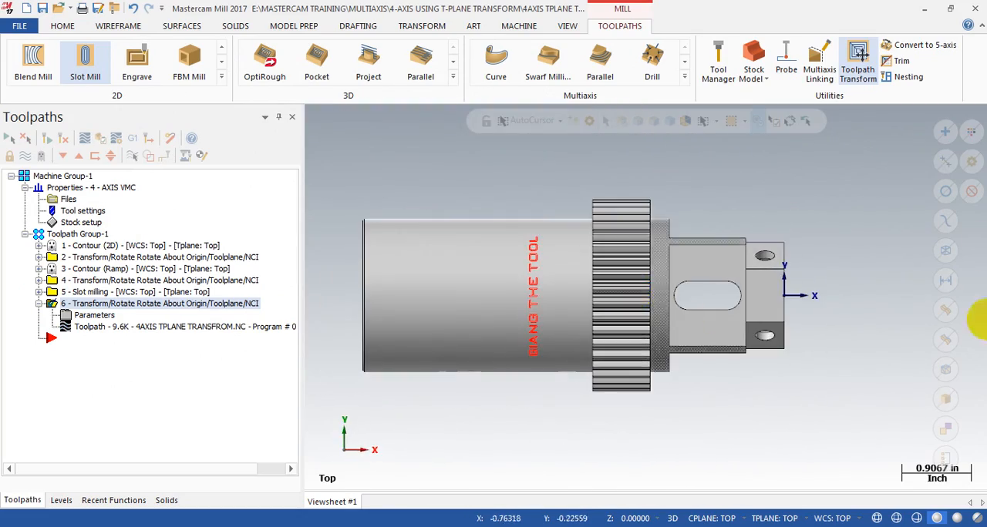
# Step: Examine the radial holes in the hex end from the Top and rotated views, and check the slot milling and transform operations
pyautogui.moveTo(839, 278); pyautogui.dragTo(773, 238, button='middle')
pyautogui.hotkey('alt', '1')
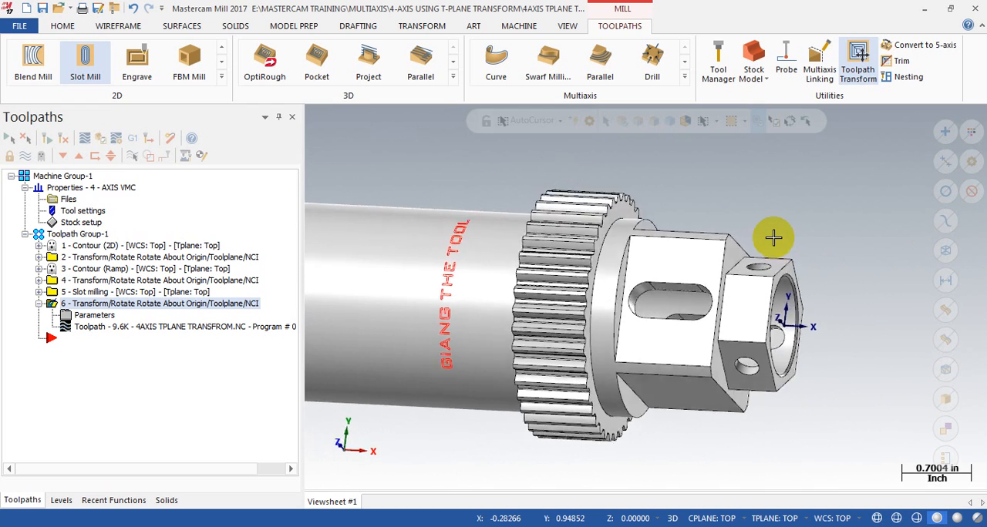
pyautogui.moveTo(792, 289)
pyautogui.mouseDown(button='middle')
pyautogui.moveTo(794, 269)
pyautogui.moveTo(806, 282)
pyautogui.moveTo(817, 277)
pyautogui.moveTo(788, 279)
pyautogui.mouseUp(button='middle')
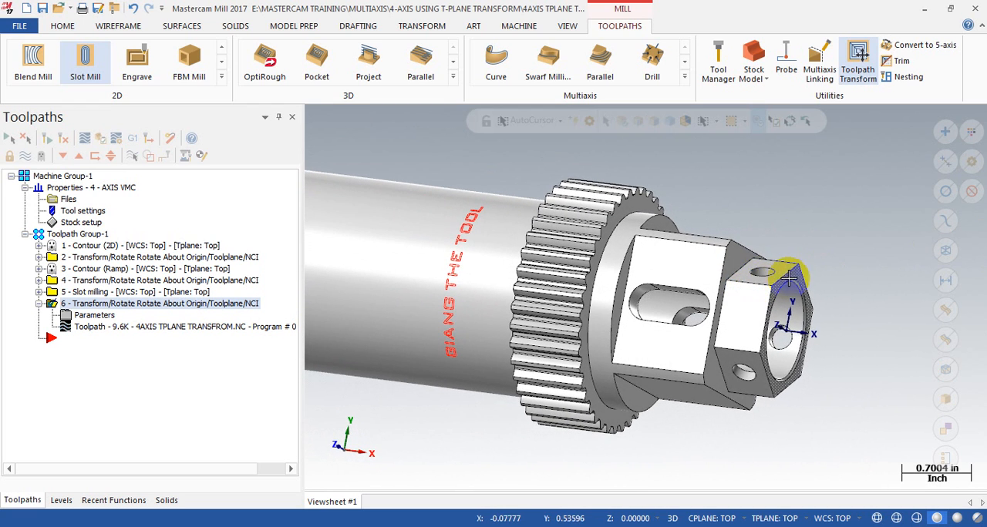
pyautogui.click(738, 369)
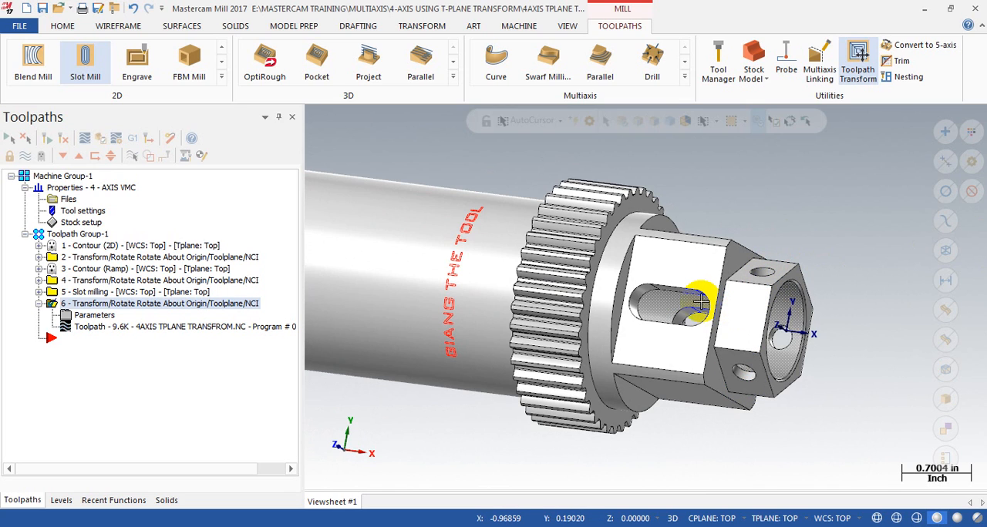
pyautogui.hotkey('alt', '1')
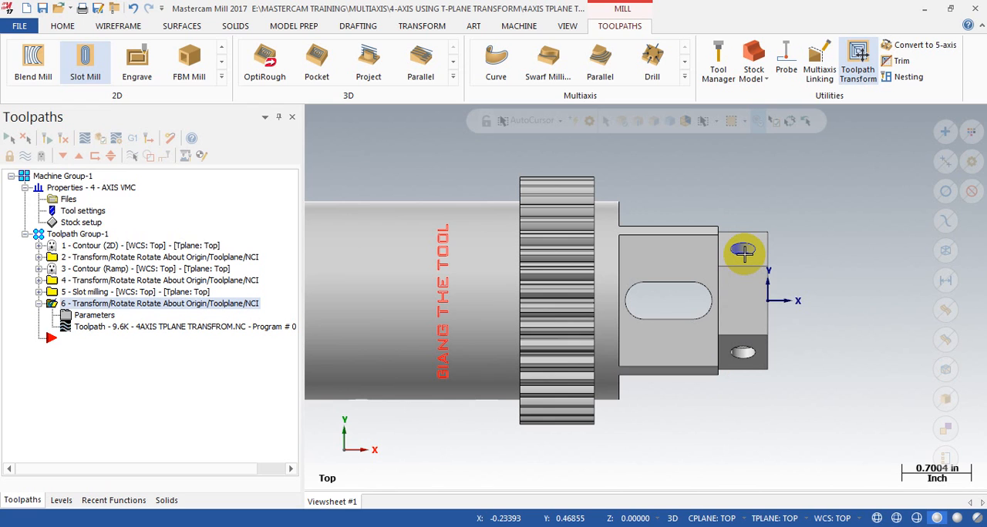
pyautogui.moveTo(709, 337); pyautogui.dragTo(811, 242, button='middle')
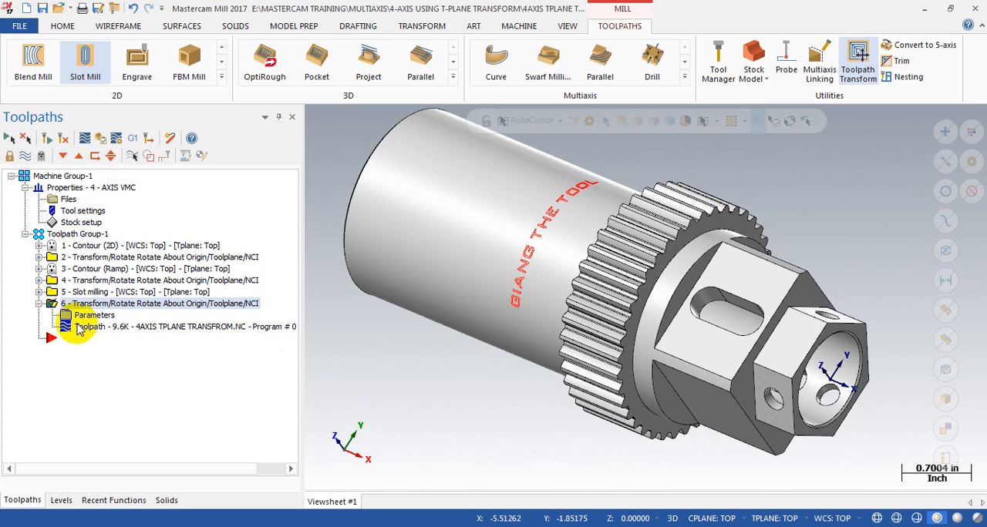
pyautogui.click(77, 294)
pyautogui.click(53, 304)
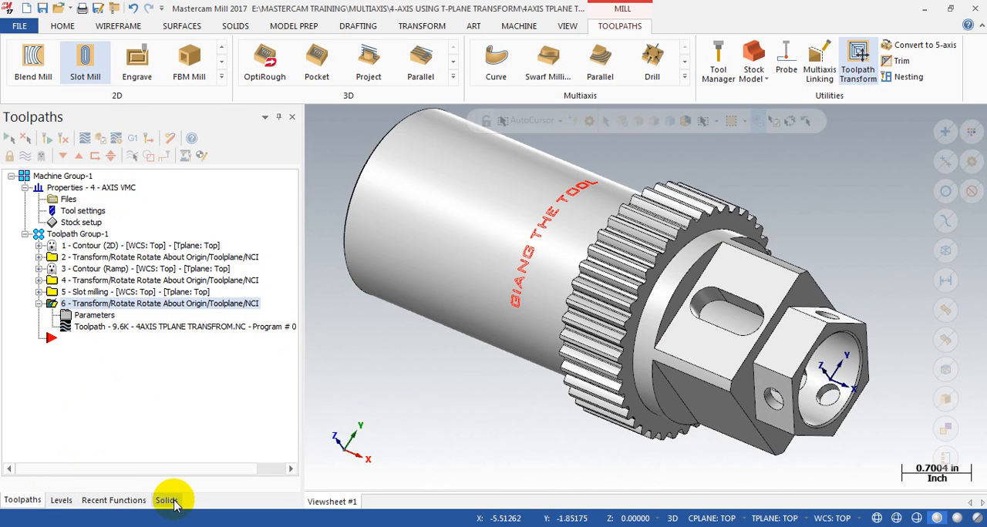
# Step: Display the Planes manager and examine the hex end's drilled flats to choose a face for a new plane
pyautogui.click(567, 25)
pyautogui.click(518, 76)
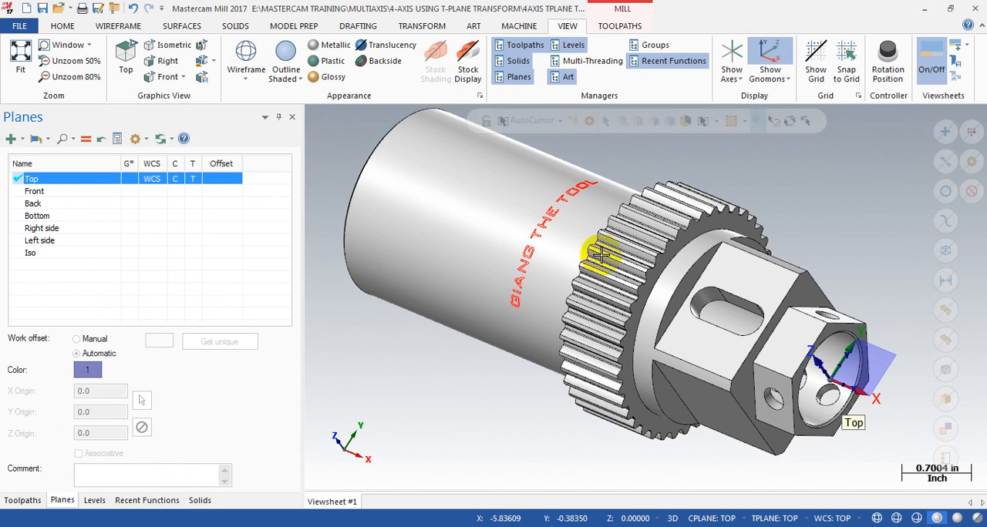
pyautogui.scroll(-1, 628, 254)
pyautogui.moveTo(739, 330); pyautogui.dragTo(761, 328, button='middle')
pyautogui.scroll(2, 761, 327)
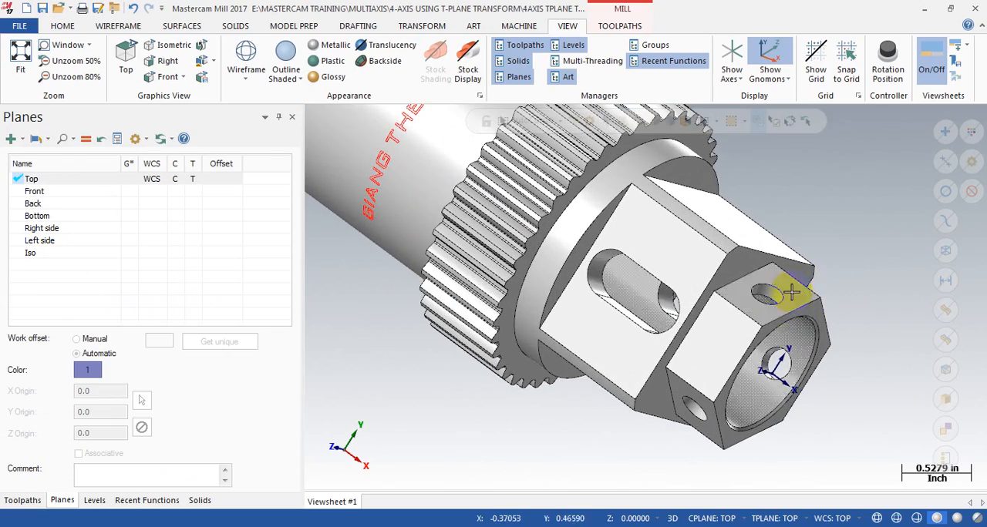
pyautogui.moveTo(722, 367); pyautogui.dragTo(746, 326, button='middle')
pyautogui.scroll(-2, 696, 304)
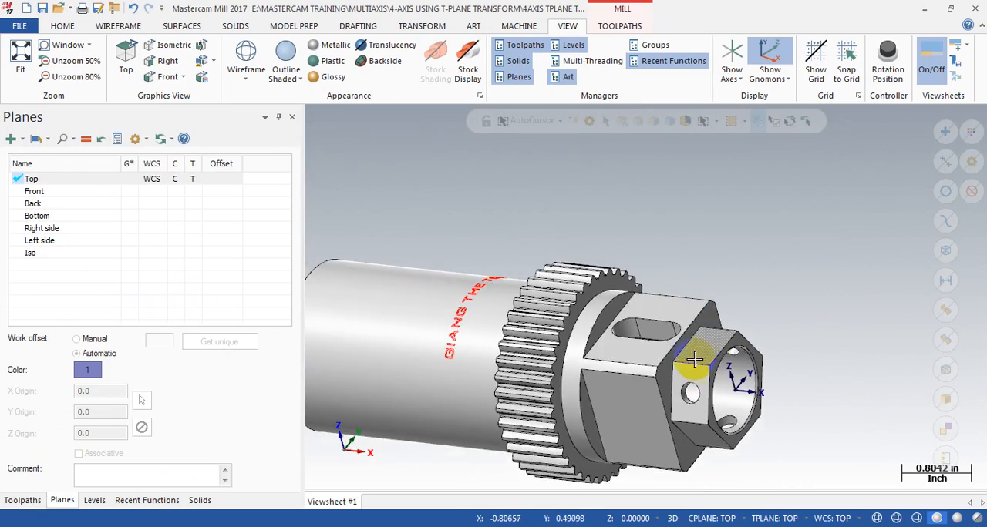
pyautogui.moveTo(697, 359); pyautogui.dragTo(685, 394, button='middle')
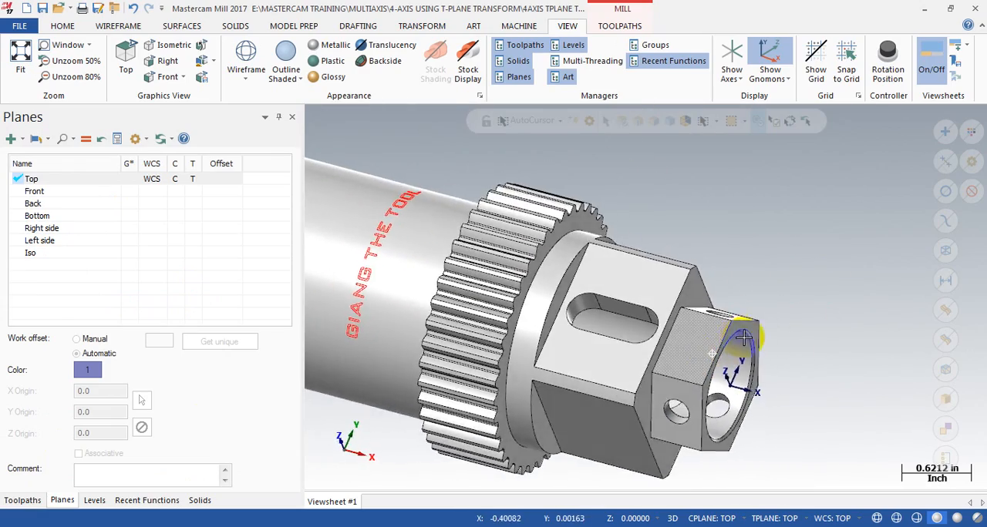
pyautogui.moveTo(703, 330); pyautogui.dragTo(760, 296, button='middle')
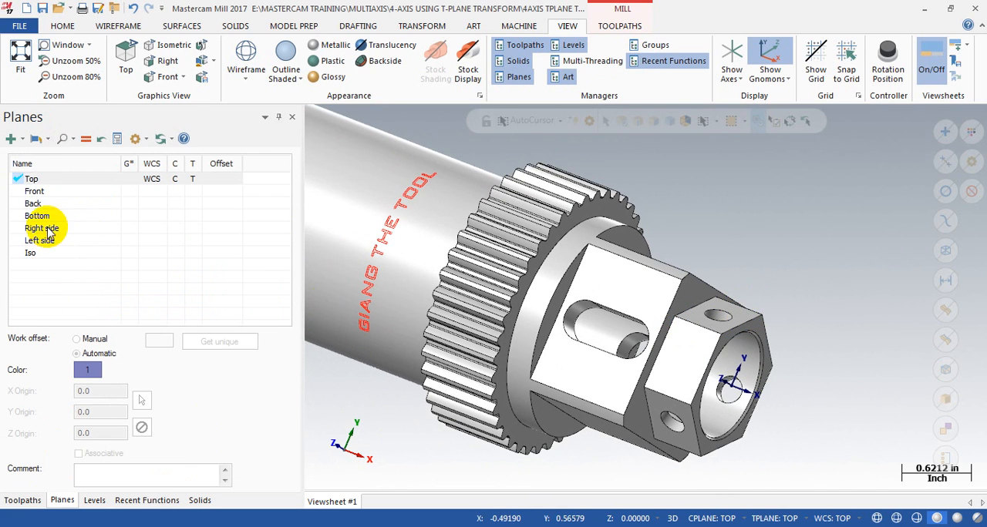
# Step: Define a new plane from the flat solid face around the upper radial hole on the hex end, accepting orientation 1 of 8
pyautogui.click(21, 142)
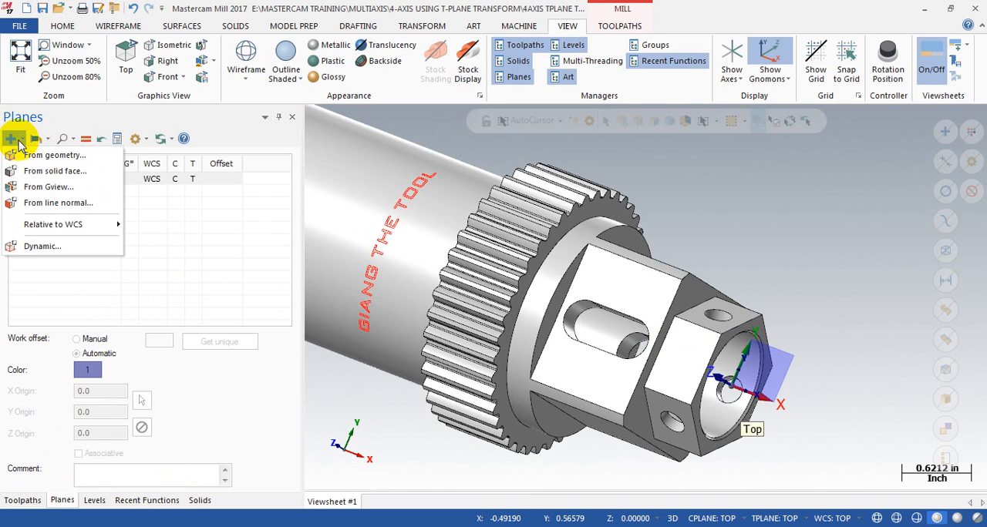
pyautogui.click(34, 173)
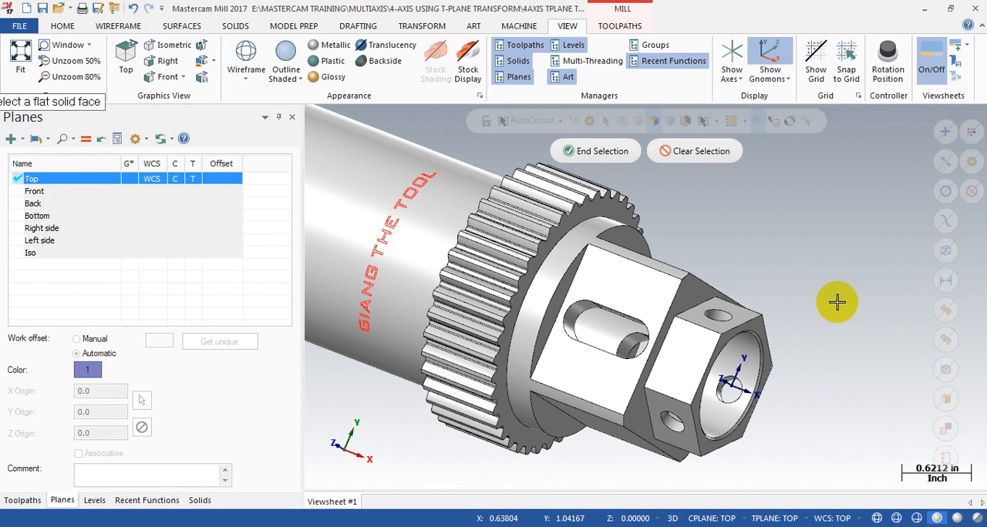
pyautogui.click(746, 320)
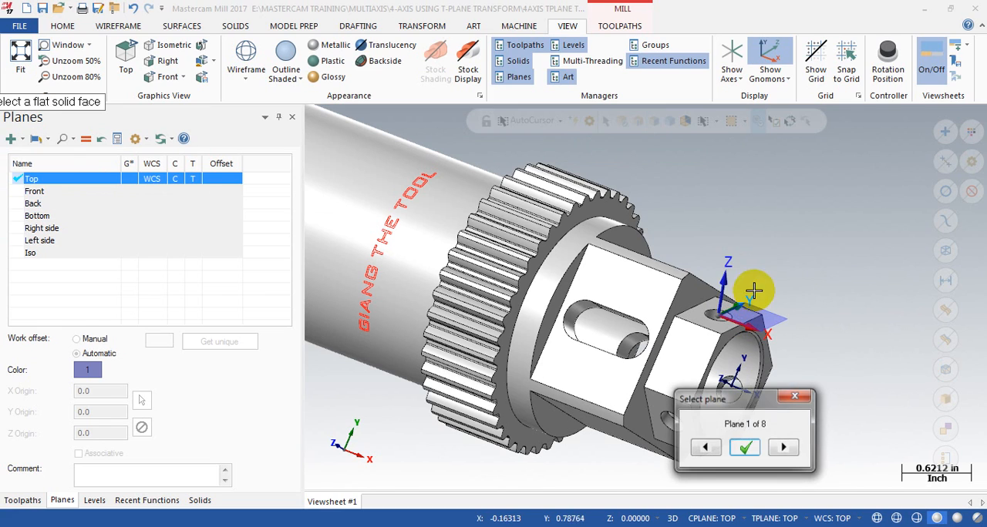
pyautogui.scroll(-2, 766, 246)
pyautogui.moveTo(616, 291); pyautogui.dragTo(751, 252, button='middle')
pyautogui.moveTo(722, 286); pyautogui.dragTo(719, 317, button='middle')
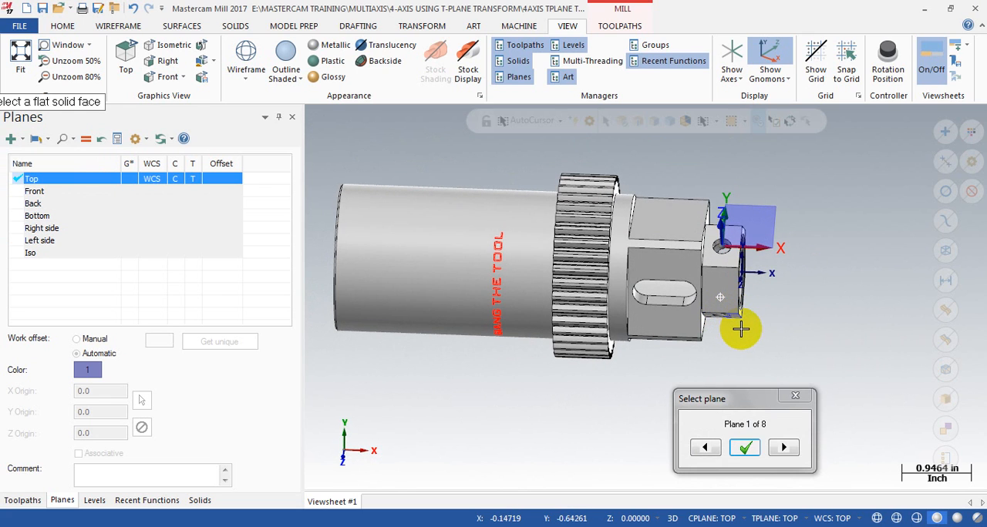
pyautogui.click(747, 449)
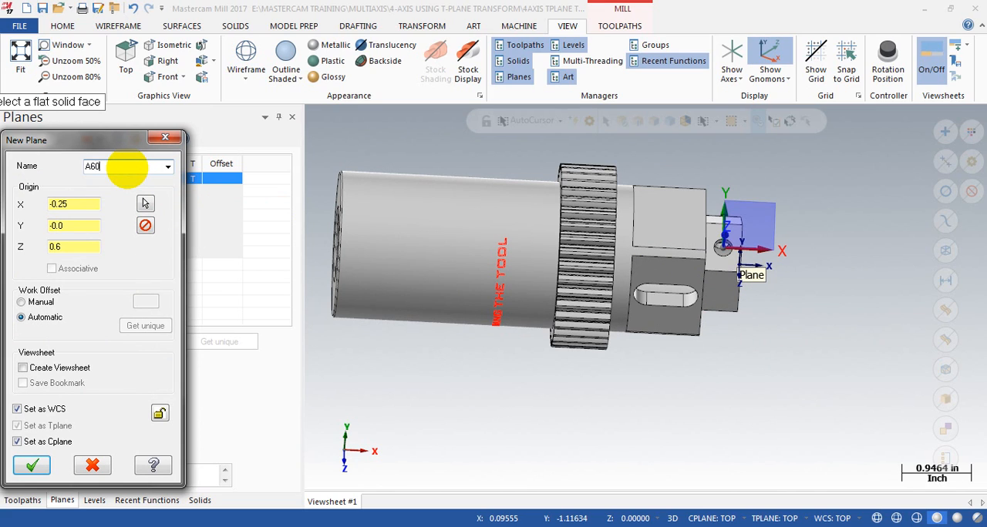
# Step: Name the new plane A60, save it as the WCS, Tplane and Cplane, and check its axes on the hex end
pyautogui.click(86, 169)
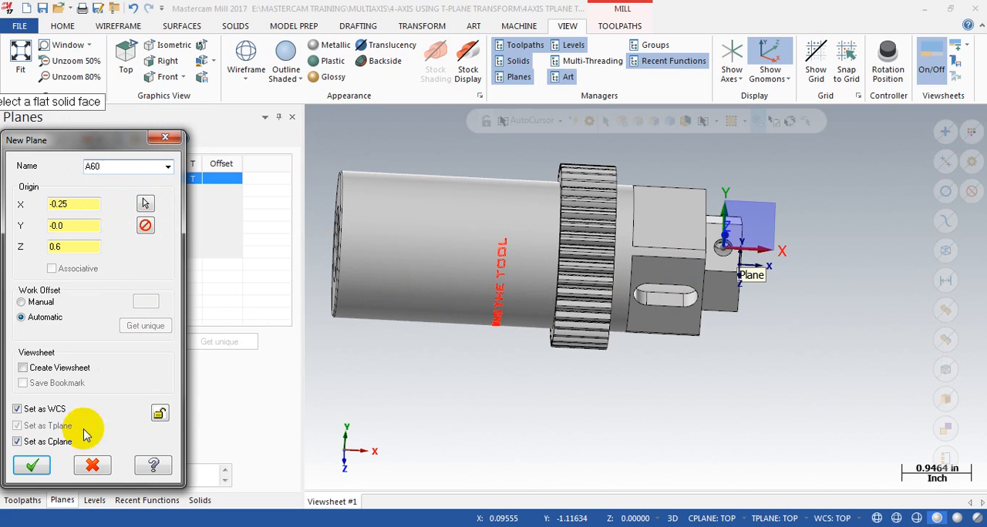
pyautogui.click(32, 465)
pyautogui.moveTo(581, 347); pyautogui.dragTo(647, 254, button='middle')
pyautogui.click(32, 264)
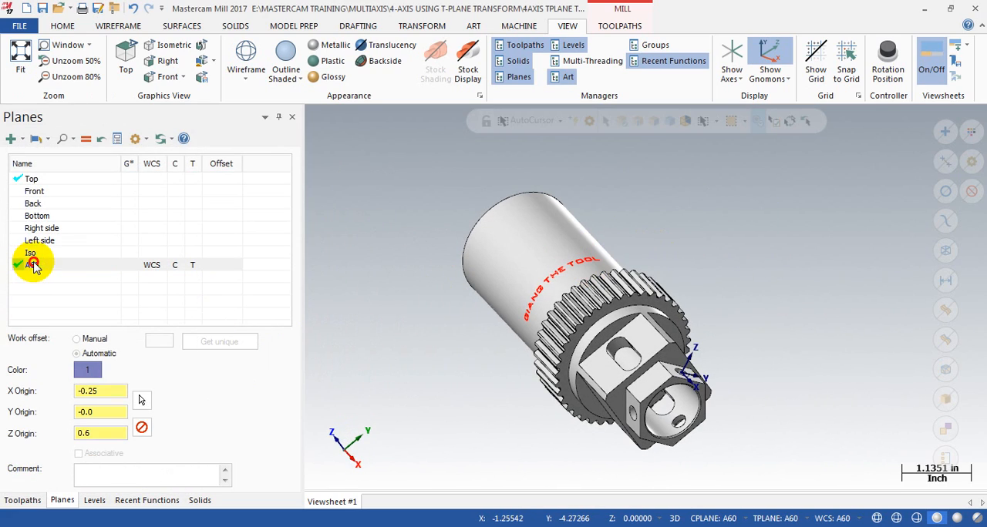
pyautogui.scroll(3, 649, 440)
pyautogui.moveTo(612, 382); pyautogui.dragTo(636, 385, button='middle')
pyautogui.click(73, 264)
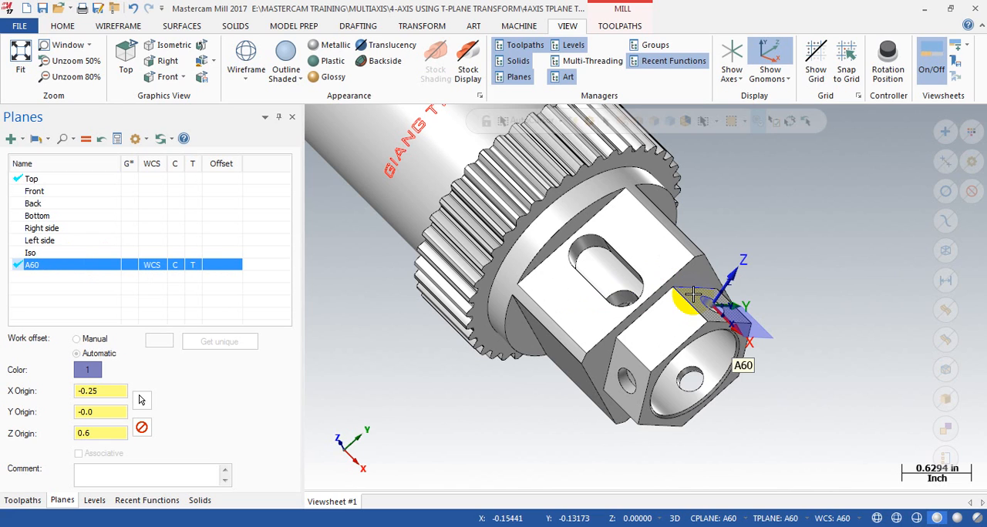
# Step: Edit plane A60 to move its origin from the hole to the center of the hex end's front face
pyautogui.scroll(-1, 708, 392)
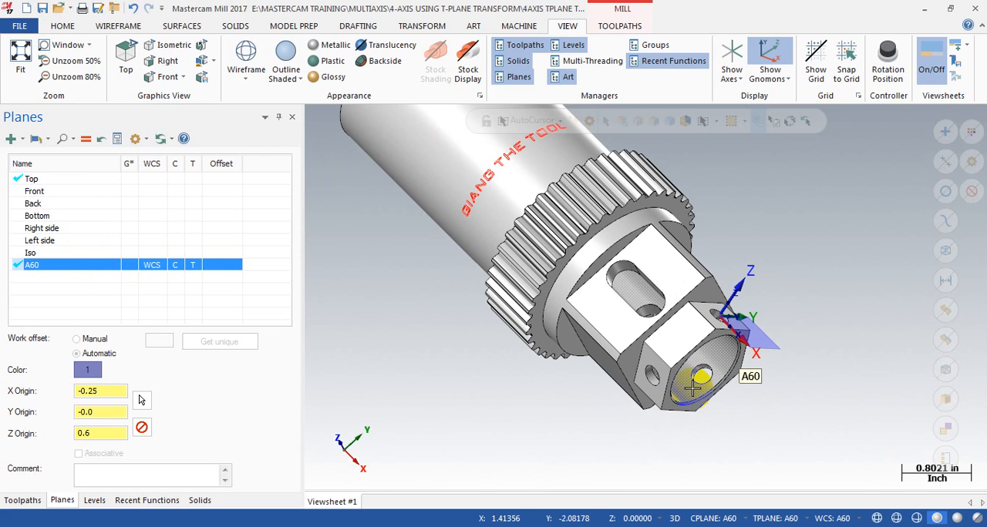
pyautogui.rightClick(52, 267)
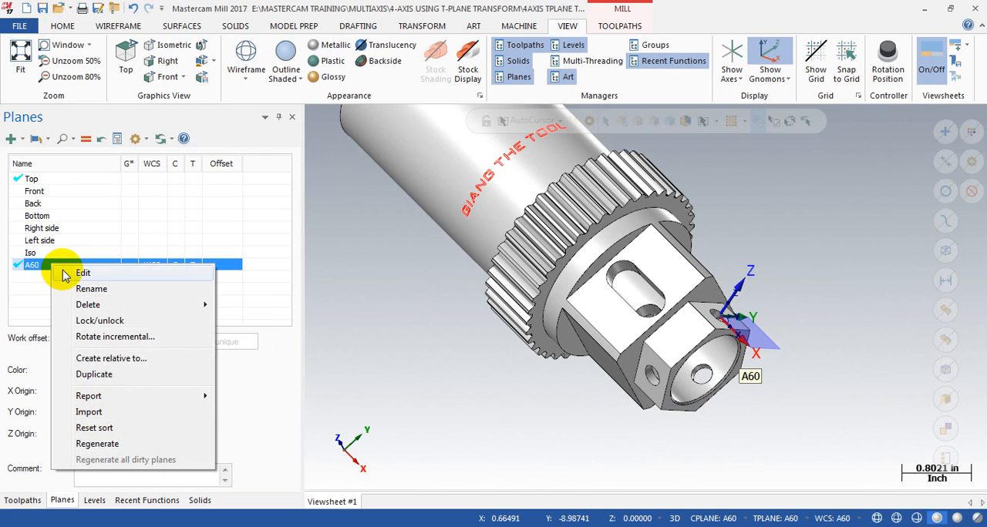
pyautogui.rightClick(31, 268)
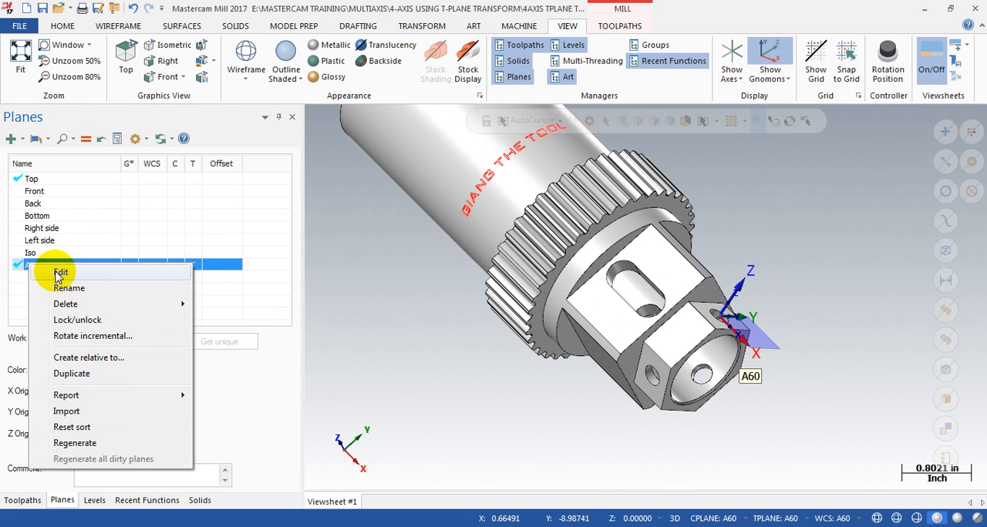
pyautogui.click(58, 276)
pyautogui.scroll(6, 845, 345)
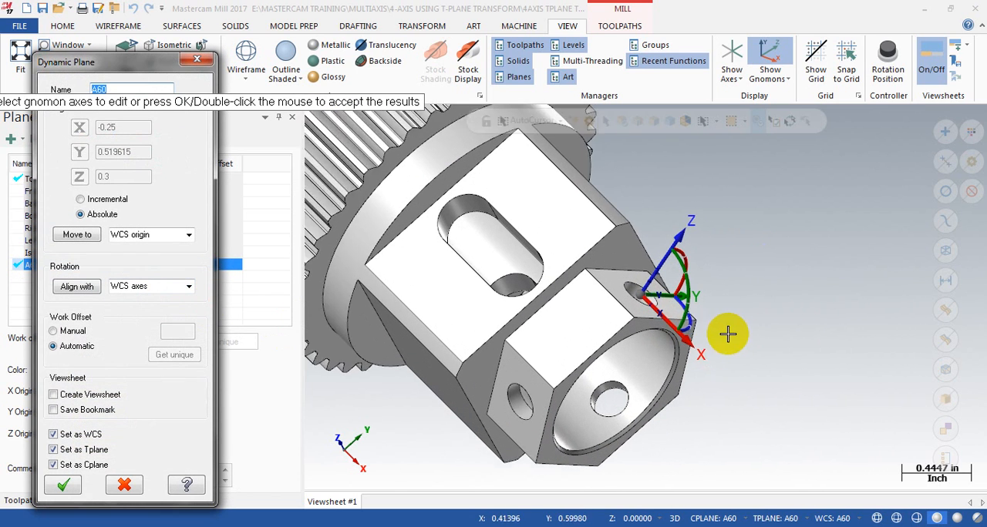
pyautogui.scroll(2, 728, 333)
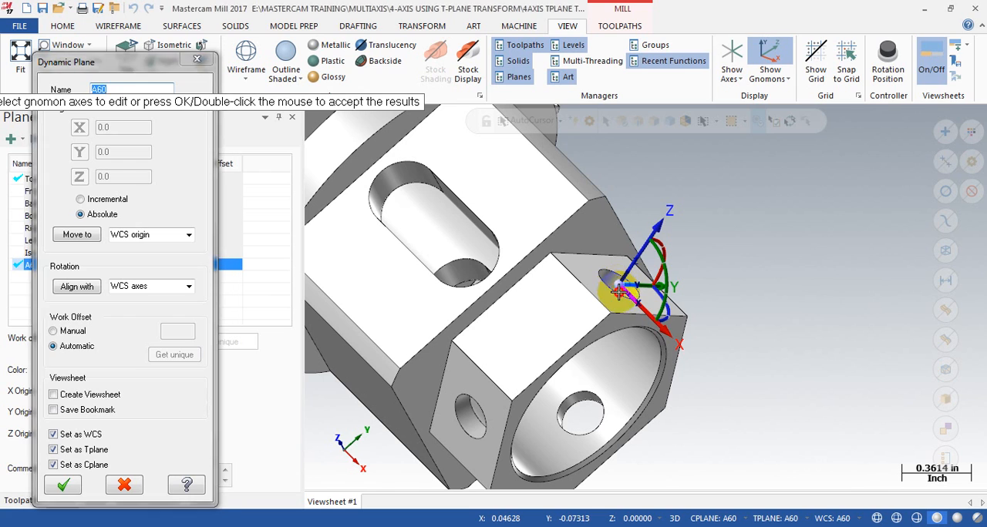
pyautogui.click(616, 285)
pyautogui.scroll(-3, 776, 285)
pyautogui.scroll(-2, 776, 287)
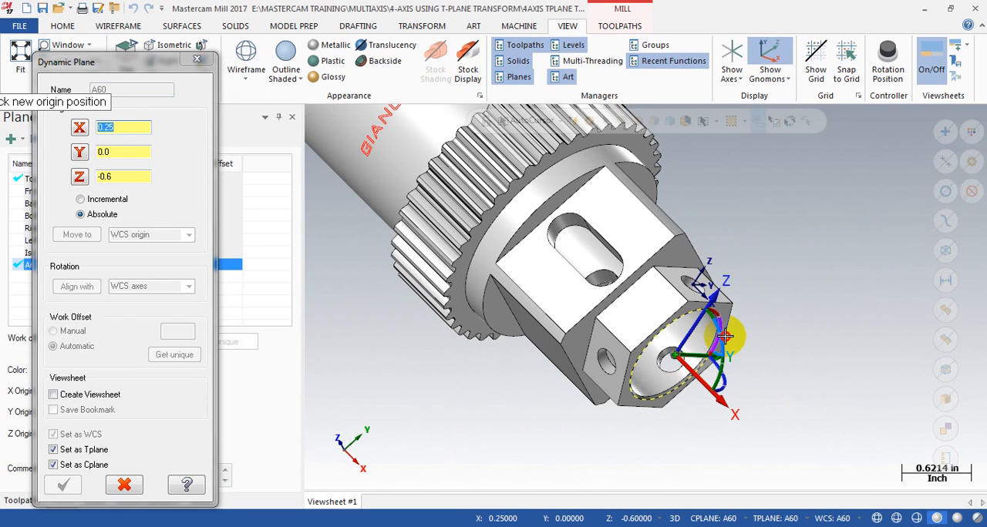
pyautogui.click(729, 336)
pyautogui.scroll(-4, 736, 242)
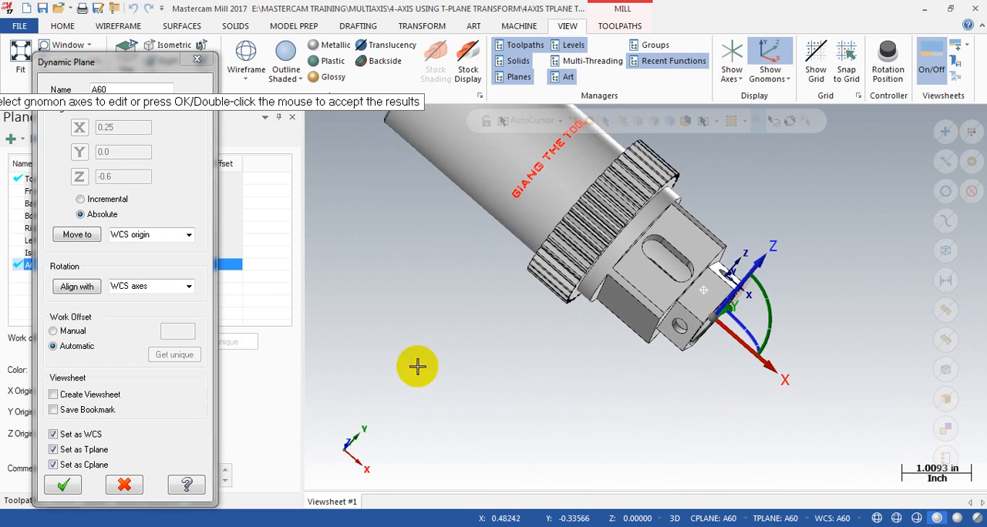
pyautogui.click(63, 485)
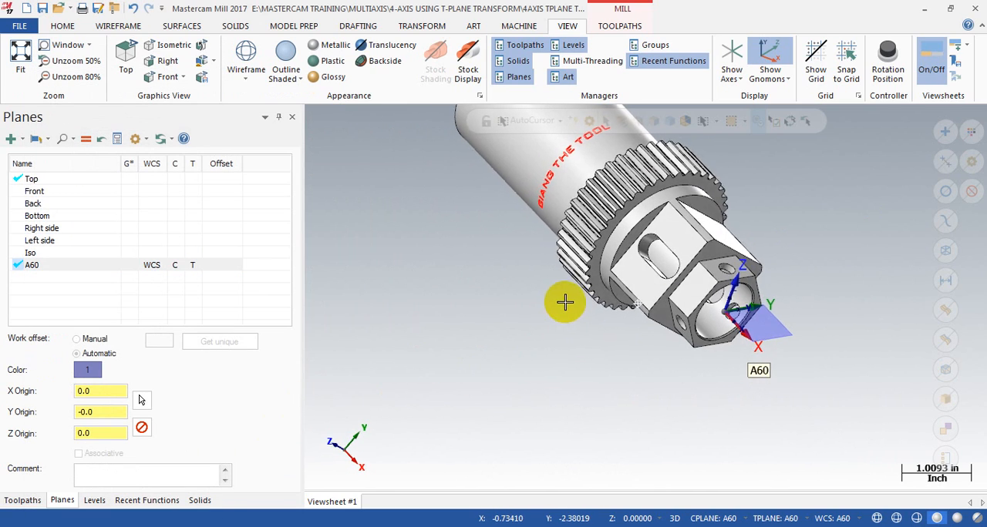
# Step: Compare the axes of the Top and A60 planes and inspect the drilled face in the A60 view
pyautogui.click(33, 180)
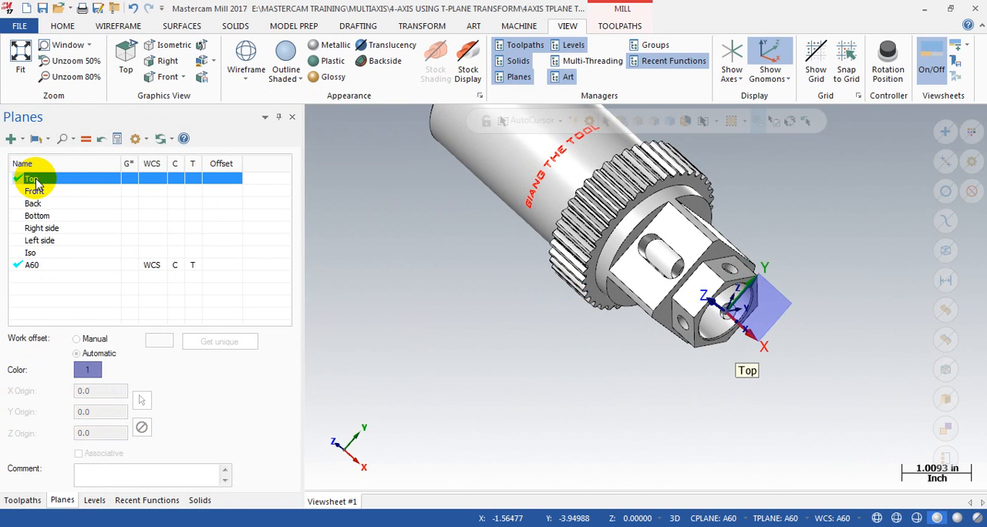
pyautogui.click(54, 267)
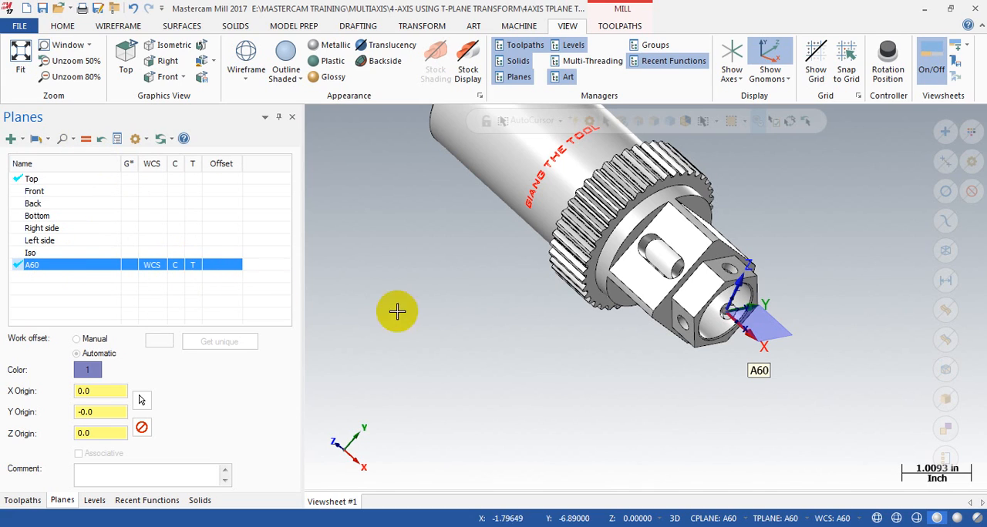
pyautogui.click(598, 361)
pyautogui.hotkey('alt', '1')
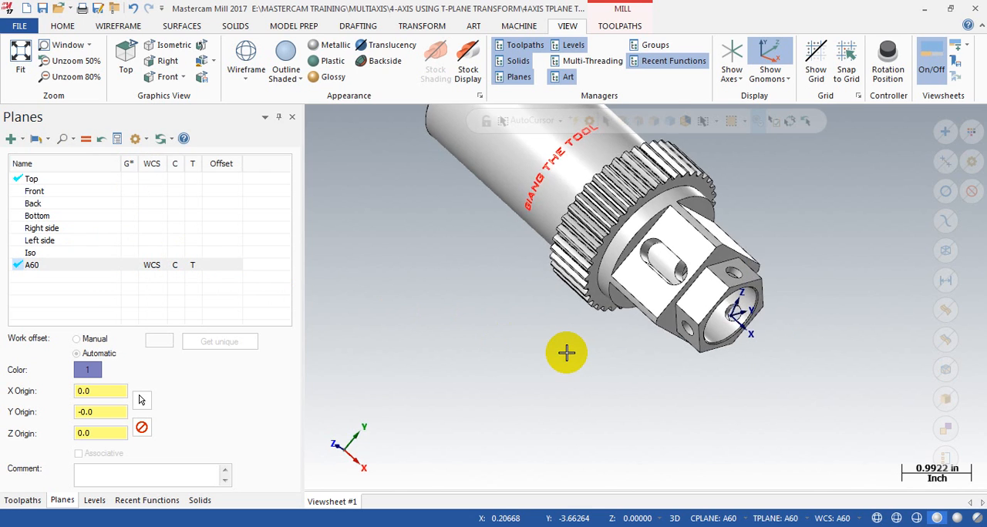
pyautogui.scroll(-6, 535, 393)
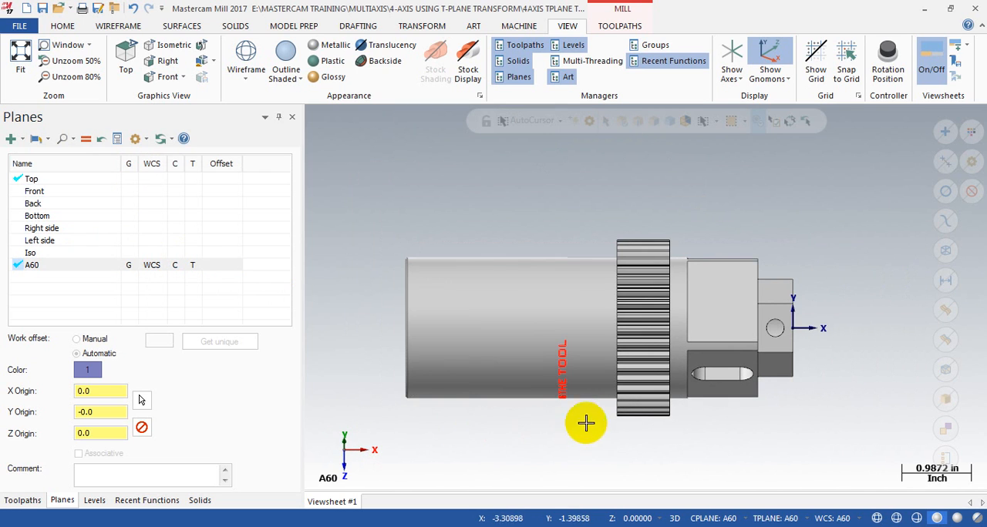
pyautogui.scroll(-2, 412, 395)
pyautogui.scroll(3, 830, 444)
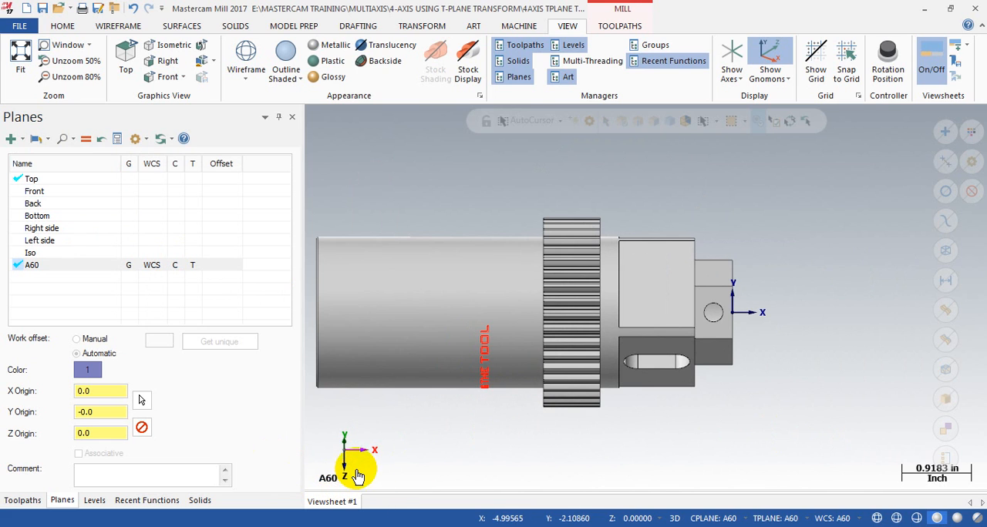
pyautogui.moveTo(550, 408); pyautogui.dragTo(512, 396, button='middle')
pyautogui.scroll(2, 709, 328)
pyautogui.hotkey('alt', 'p')
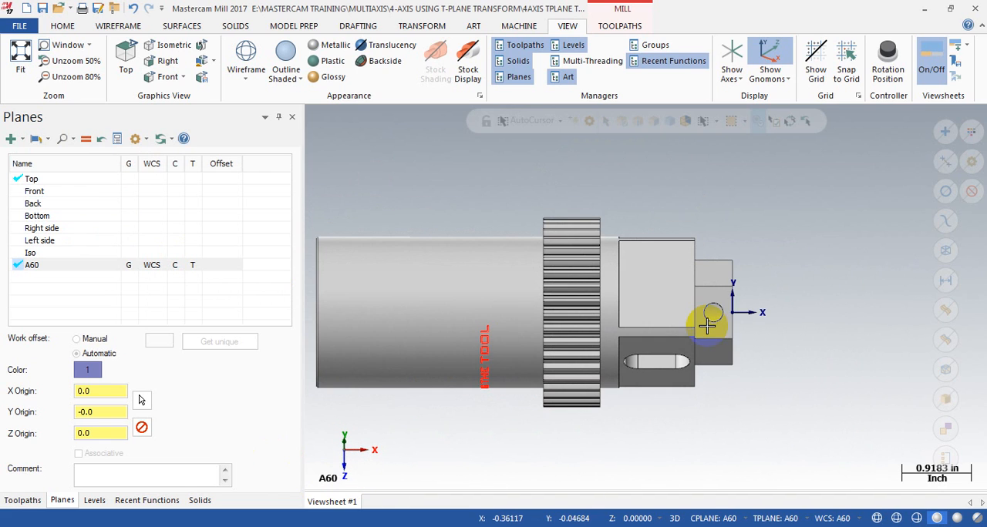
pyautogui.moveTo(759, 314); pyautogui.dragTo(735, 245, button='middle')
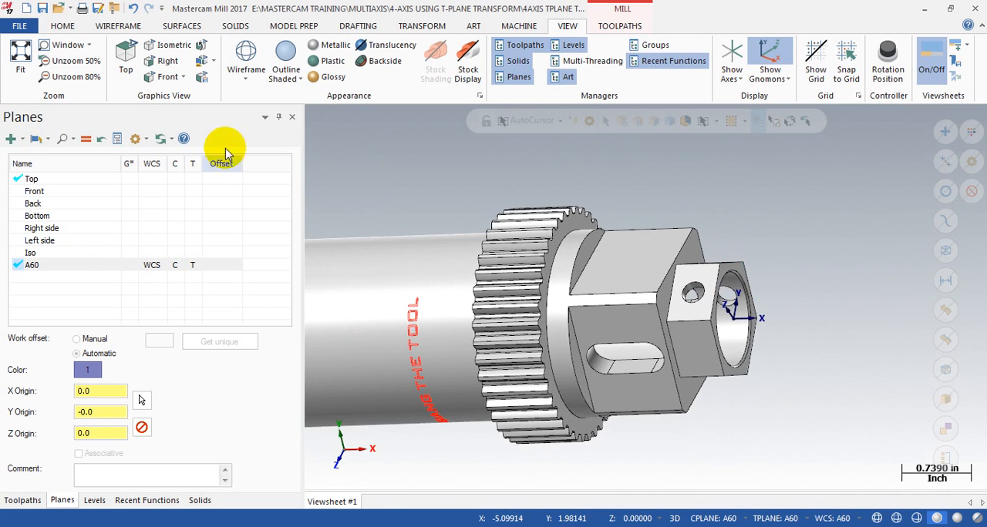
pyautogui.click(108, 30)
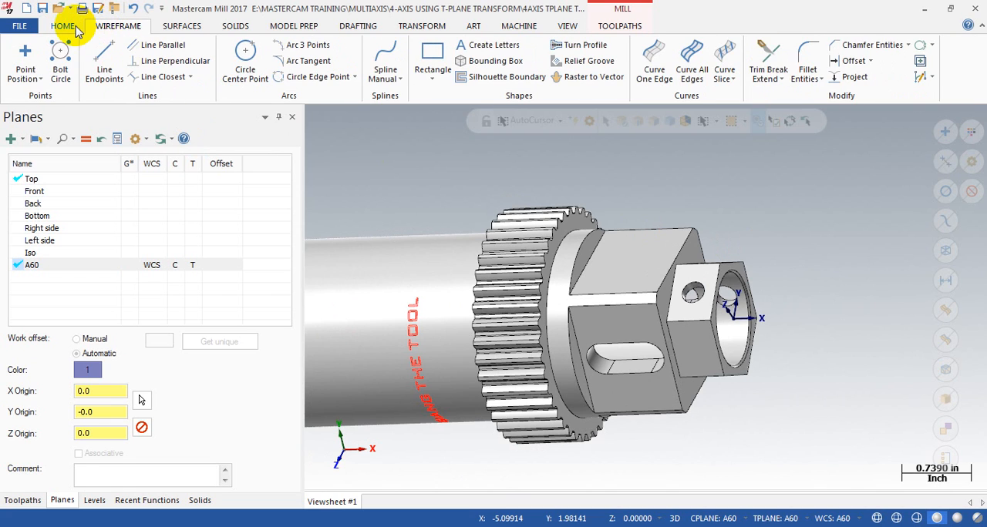
# Step: Start a Drill toolpath in plane A60 and pick the upper radial hole on the hex end as its drill entity
pyautogui.click(74, 29)
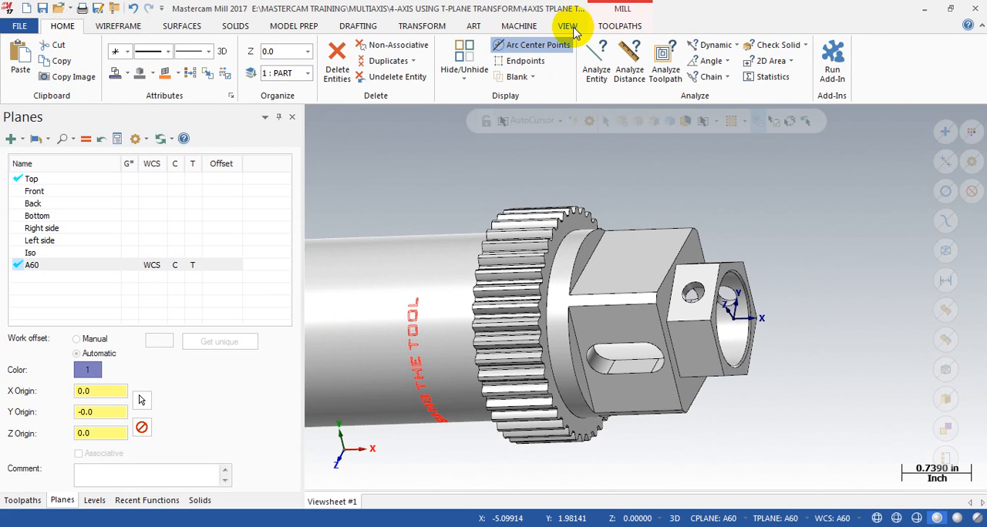
pyautogui.click(618, 33)
pyautogui.click(221, 76)
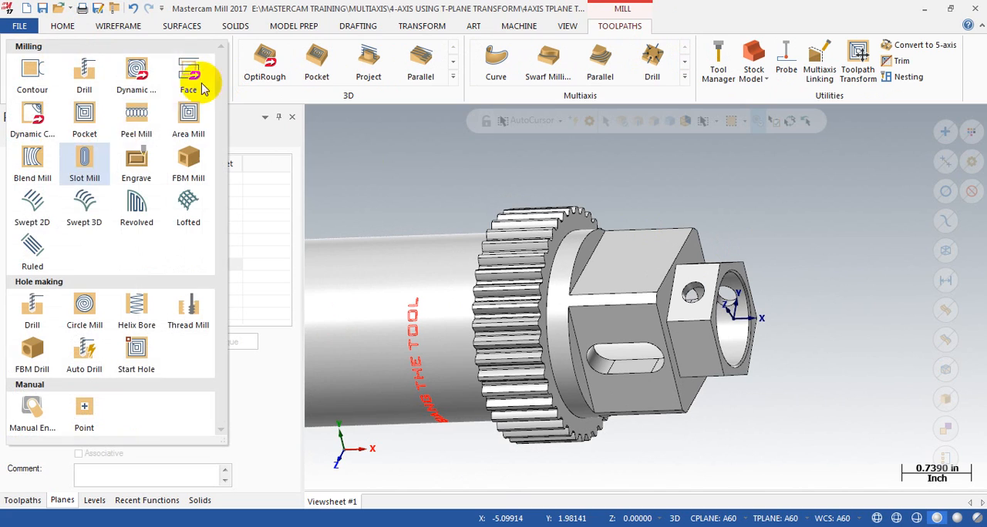
pyautogui.click(70, 81)
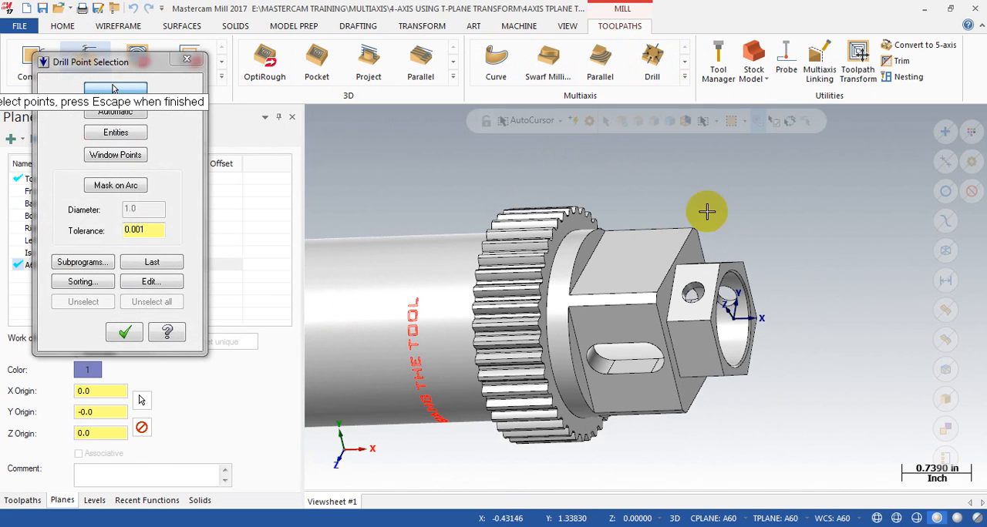
pyautogui.click(93, 139)
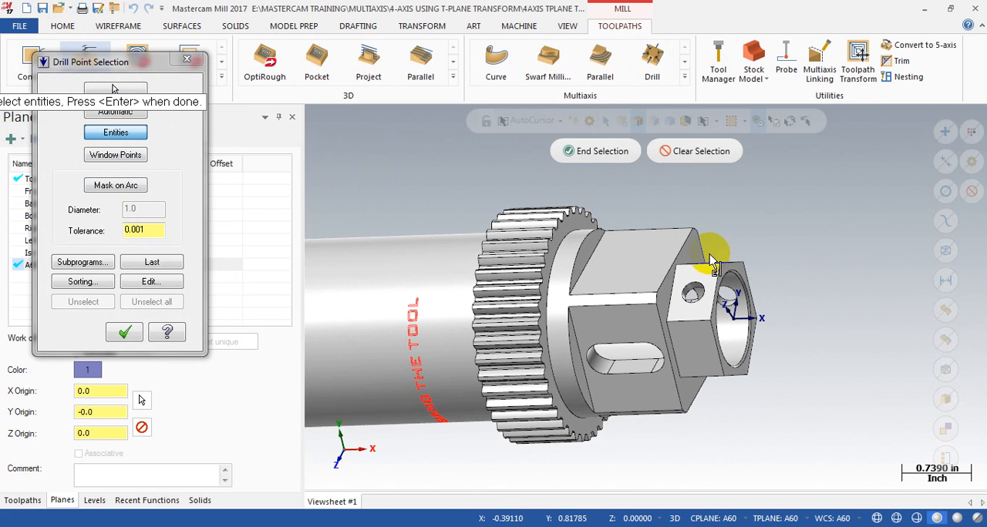
pyautogui.click(696, 287)
pyautogui.moveTo(766, 260); pyautogui.dragTo(758, 277, button='middle')
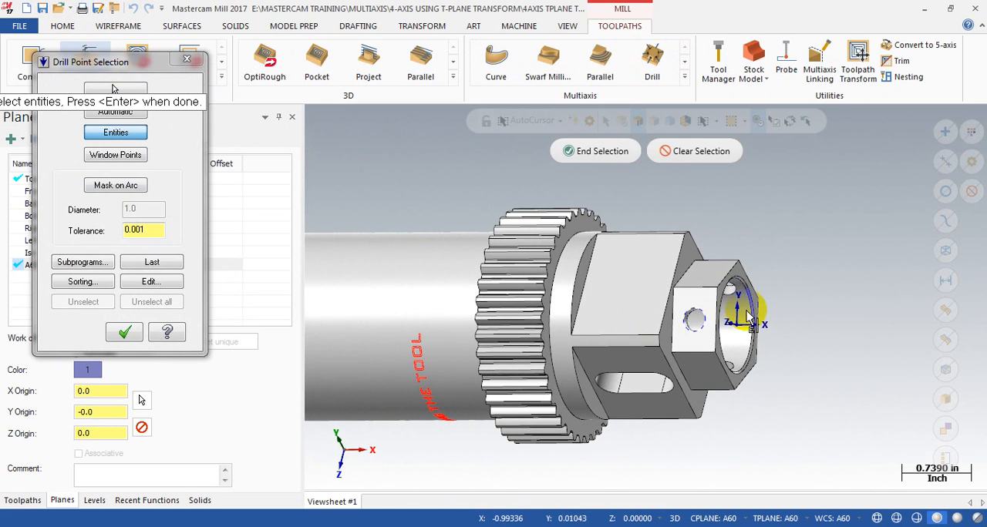
pyautogui.click(124, 331)
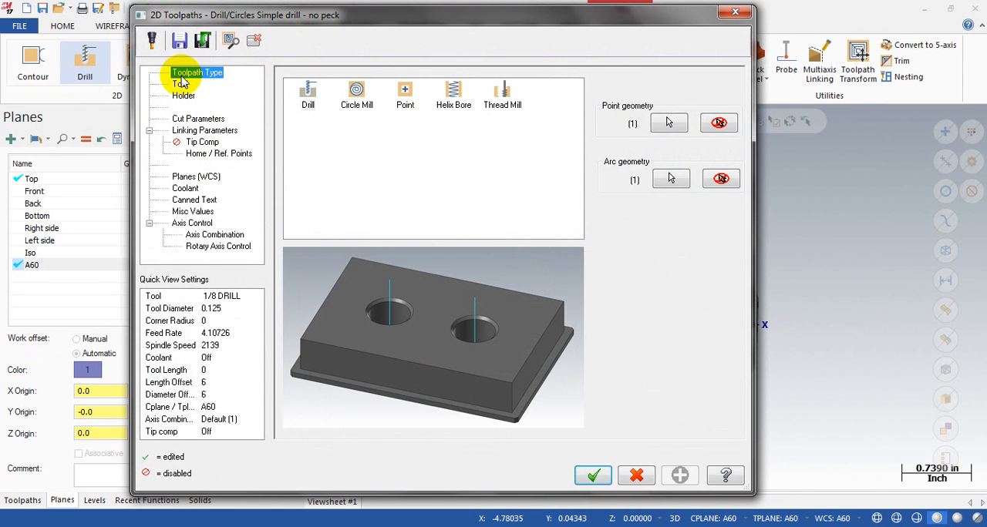
# Step: Assign the 1/4 flat endmill to the drill toolpath and check its cut parameters
pyautogui.click(180, 84)
pyautogui.click(418, 127)
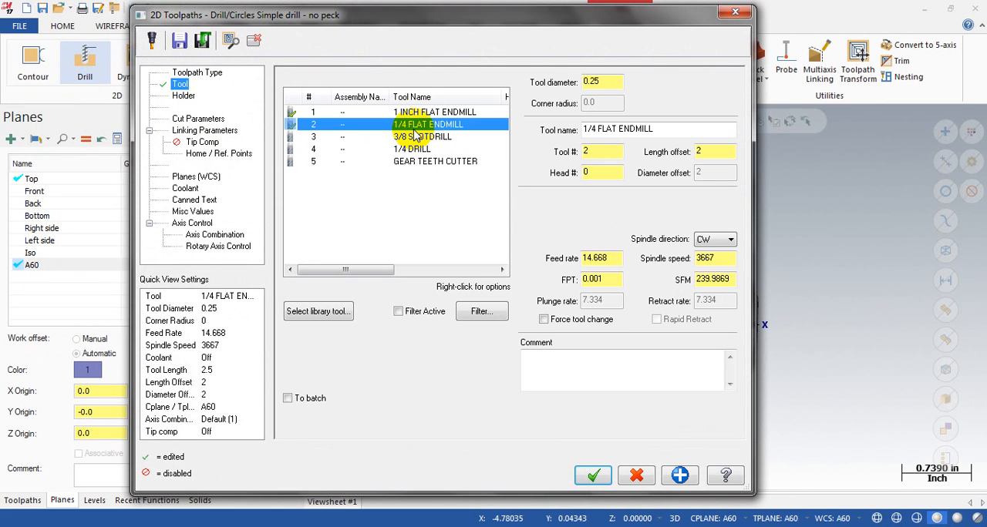
pyautogui.click(198, 119)
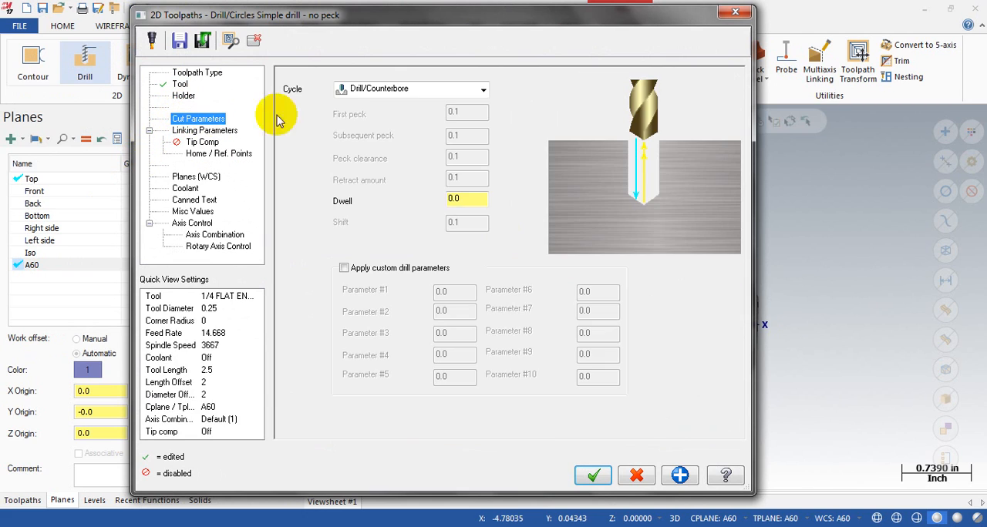
# Step: Set clearance to 5.0, top of stock to incremental 0.0 and incremental depth to -375, and accept the drill toolpath
pyautogui.click(202, 130)
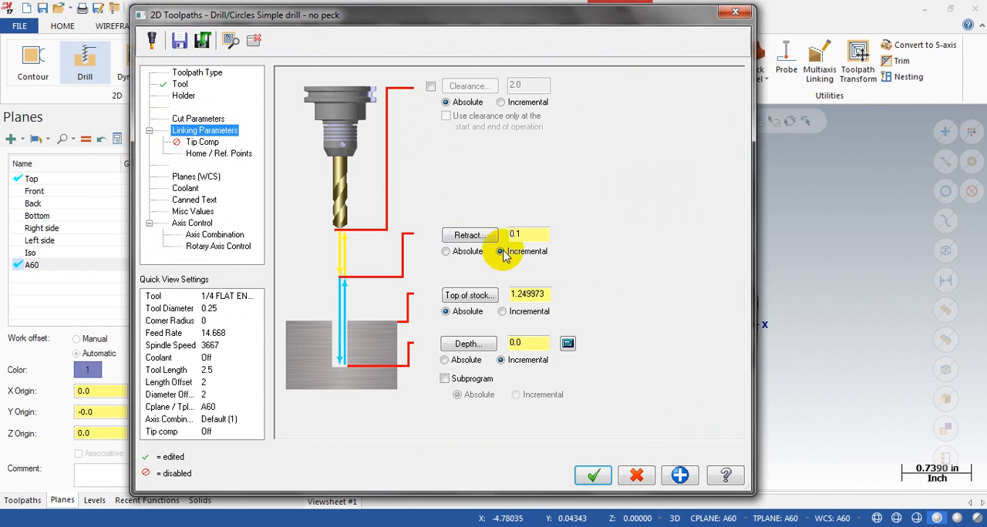
pyautogui.click(430, 87)
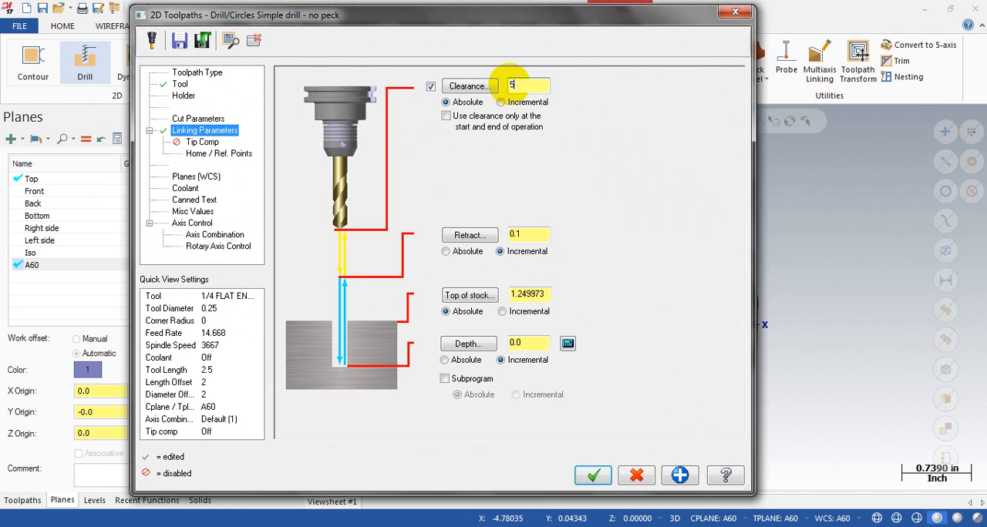
pyautogui.click(548, 311)
pyautogui.moveTo(548, 294); pyautogui.dragTo(506, 296)
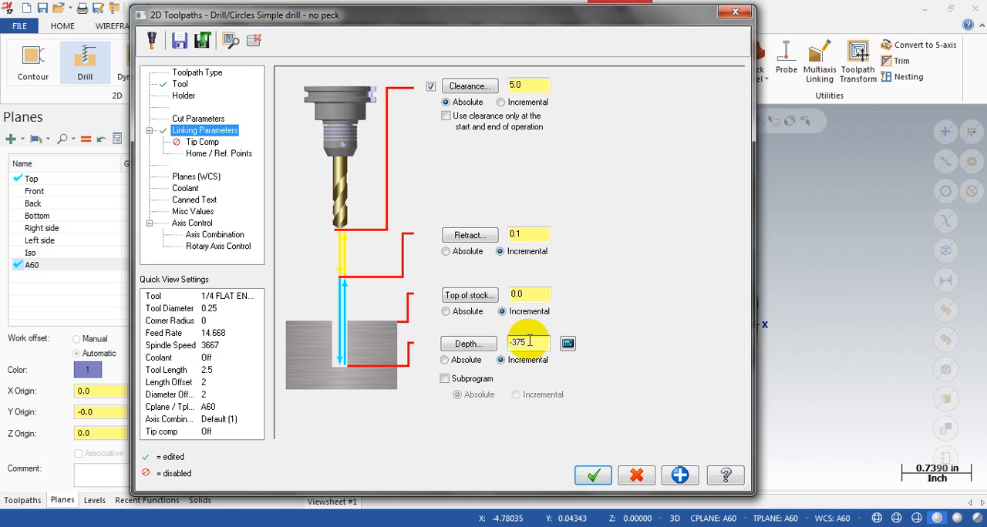
pyautogui.click(594, 477)
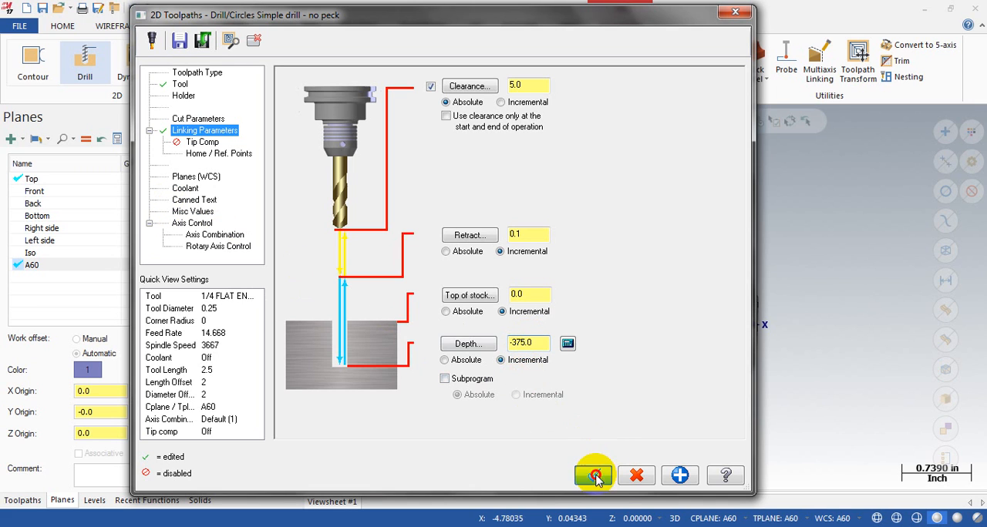
# Step: Backplot the new Drill/Counterbore operation and examine the tool motion through the hex end
pyautogui.moveTo(558, 346); pyautogui.dragTo(447, 324, button='middle')
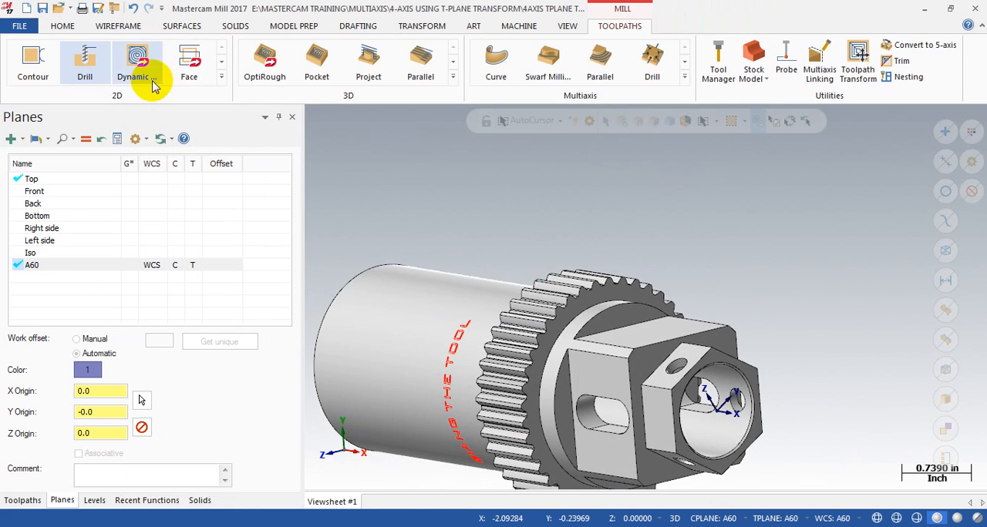
pyautogui.click(26, 500)
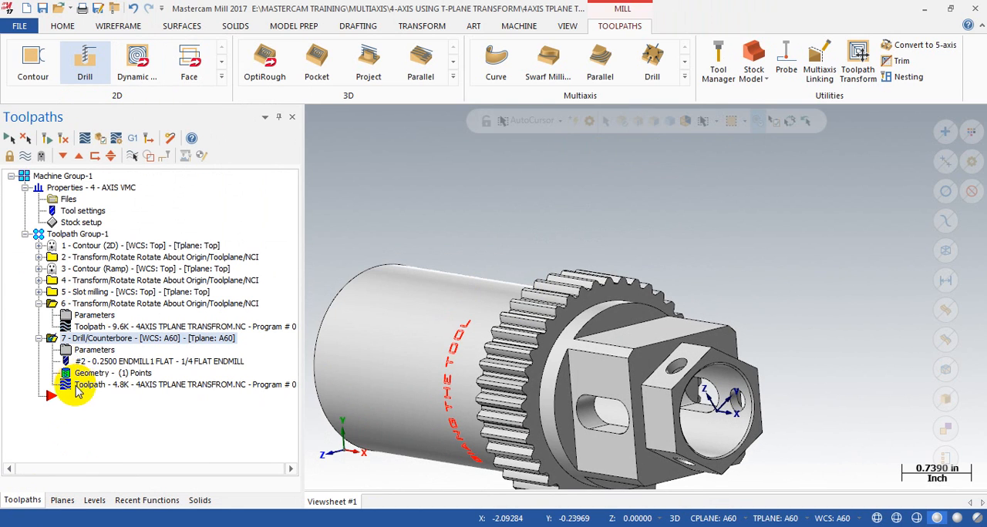
pyautogui.click(76, 387)
pyautogui.scroll(4, 810, 387)
pyautogui.scroll(-1, 814, 333)
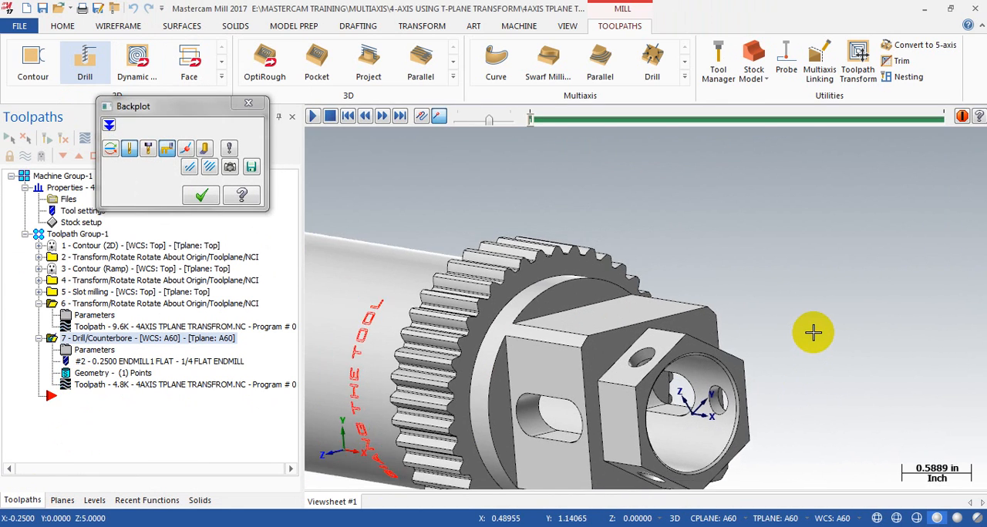
pyautogui.scroll(-1, 813, 333)
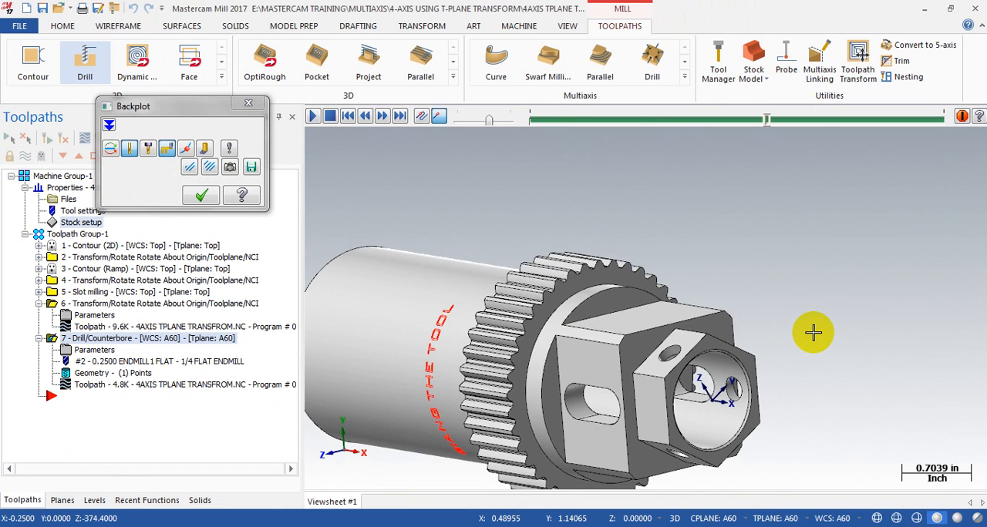
pyautogui.scroll(-4, 749, 331)
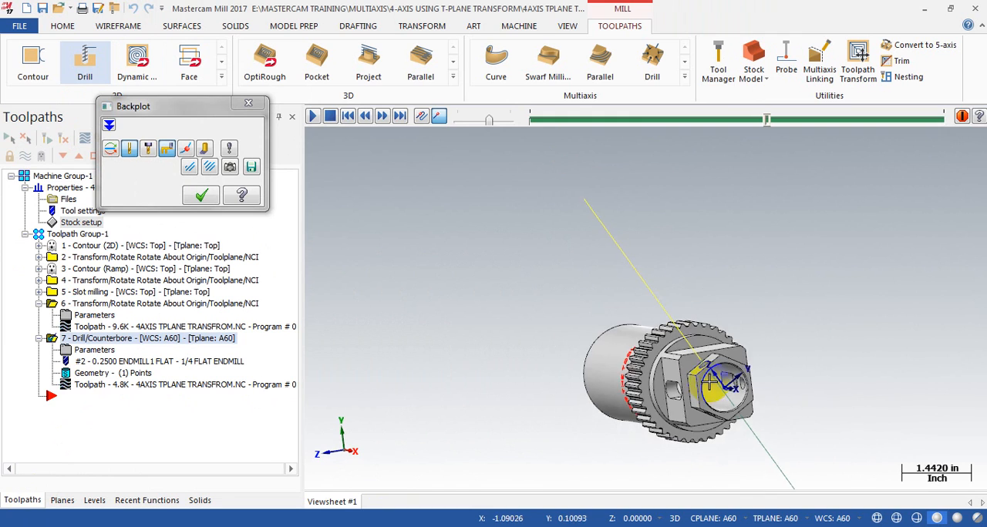
pyautogui.scroll(-5, 599, 328)
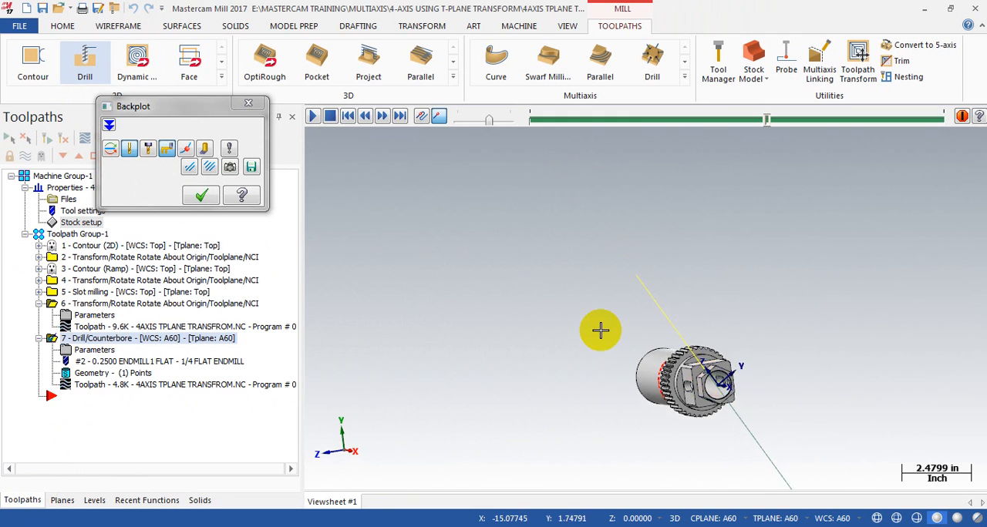
pyautogui.click(247, 104)
# Step: Set the drill operation's incremental depth to -.375 and regenerate its toolpath
pyautogui.click(94, 351)
pyautogui.click(529, 348)
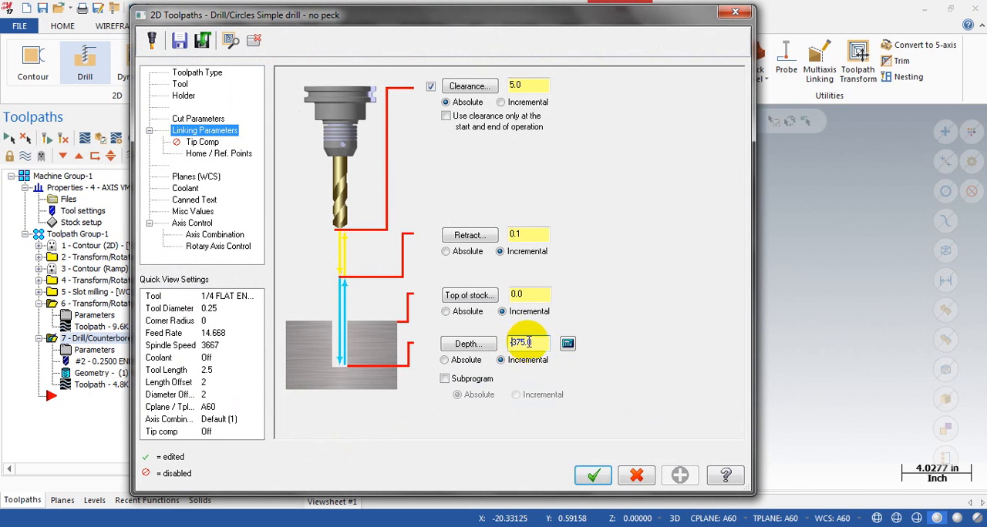
pyautogui.write('.')
pyautogui.click(592, 476)
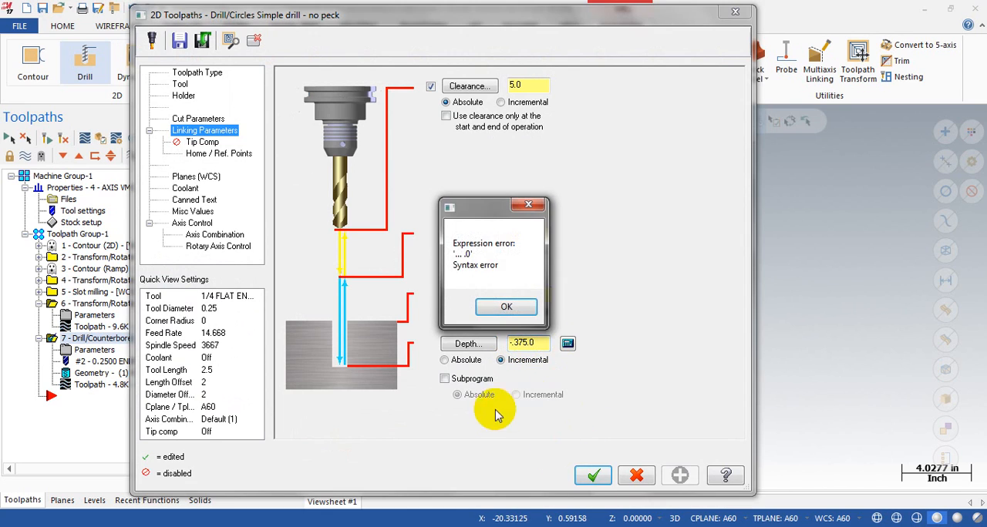
pyautogui.click(515, 316)
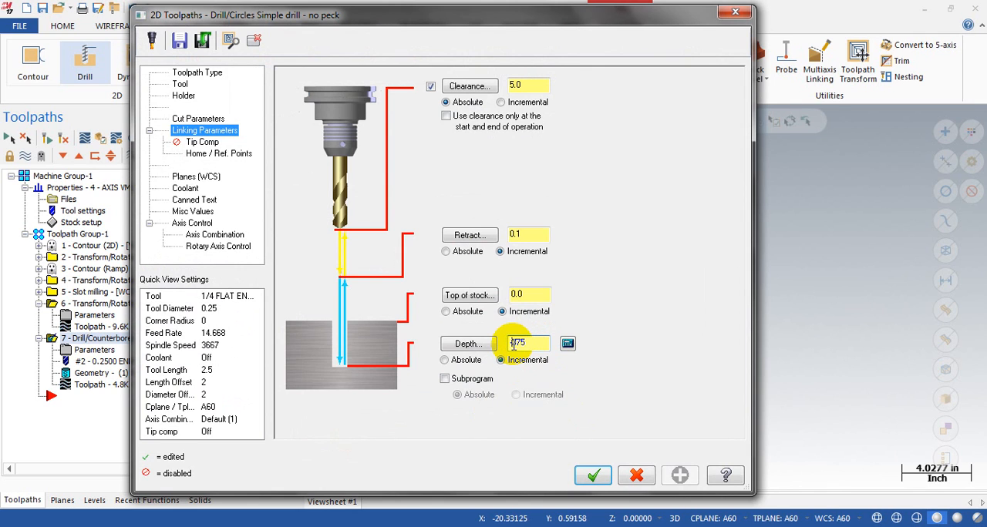
pyautogui.click(594, 473)
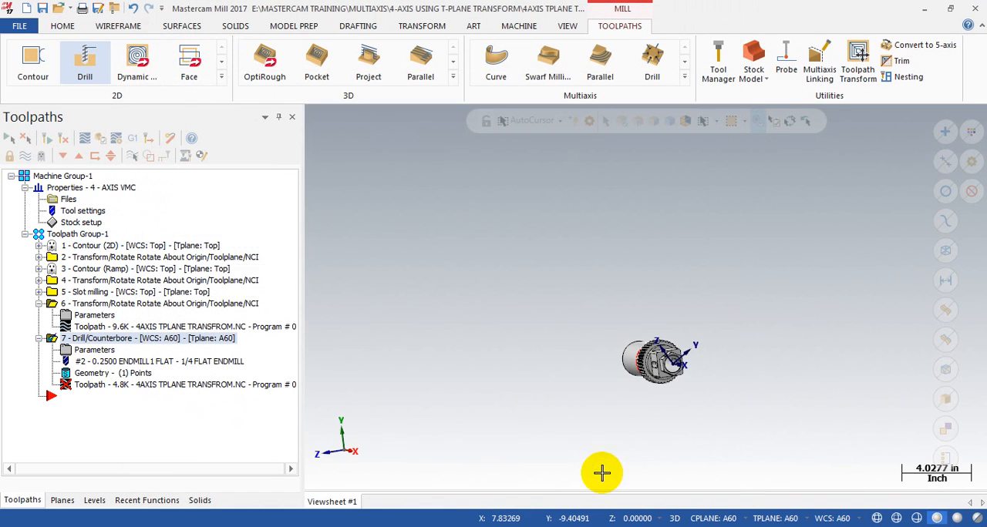
pyautogui.scroll(-2, 475, 323)
pyautogui.scroll(3, 448, 306)
pyautogui.click(44, 136)
pyautogui.scroll(3, 787, 408)
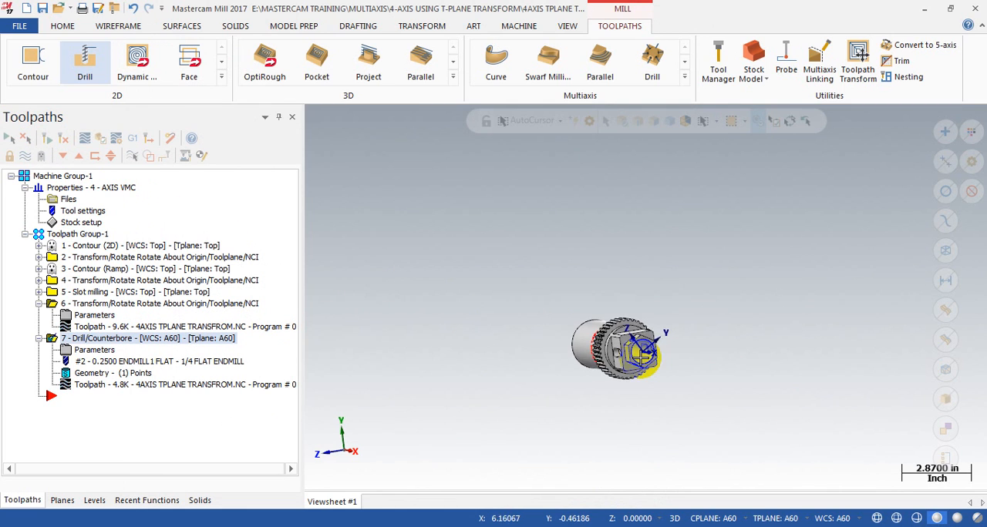
# Step: Backplot the regenerated drill toolpath and examine the tool's position and depth in the radial hole
pyautogui.click(95, 386)
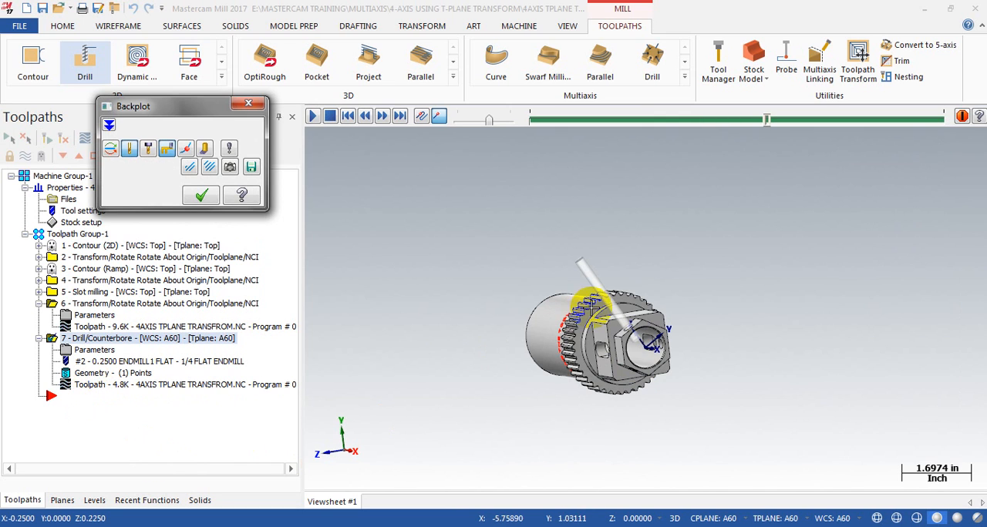
pyautogui.scroll(4, 640, 354)
pyautogui.scroll(-1, 656, 348)
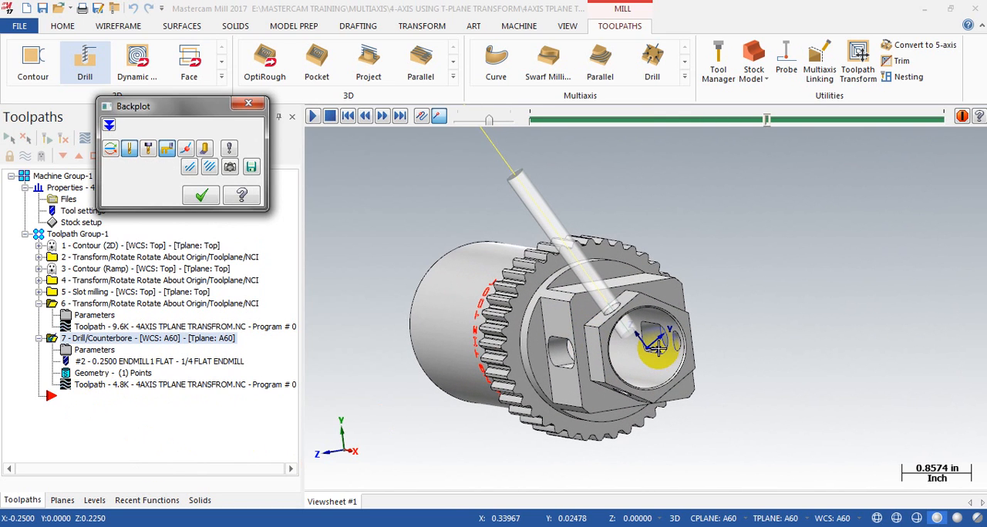
pyautogui.scroll(-2, 659, 349)
pyautogui.moveTo(592, 344); pyautogui.dragTo(539, 332, button='middle')
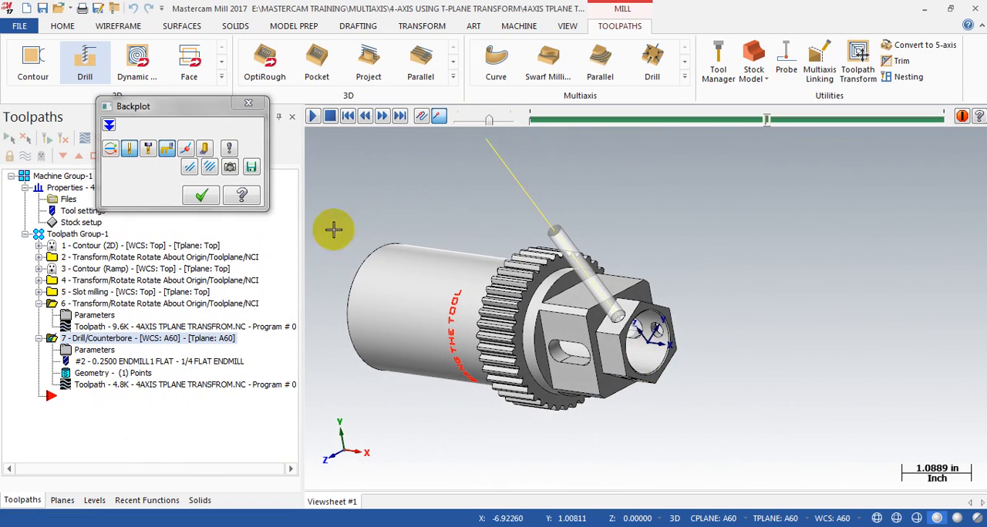
pyautogui.click(249, 105)
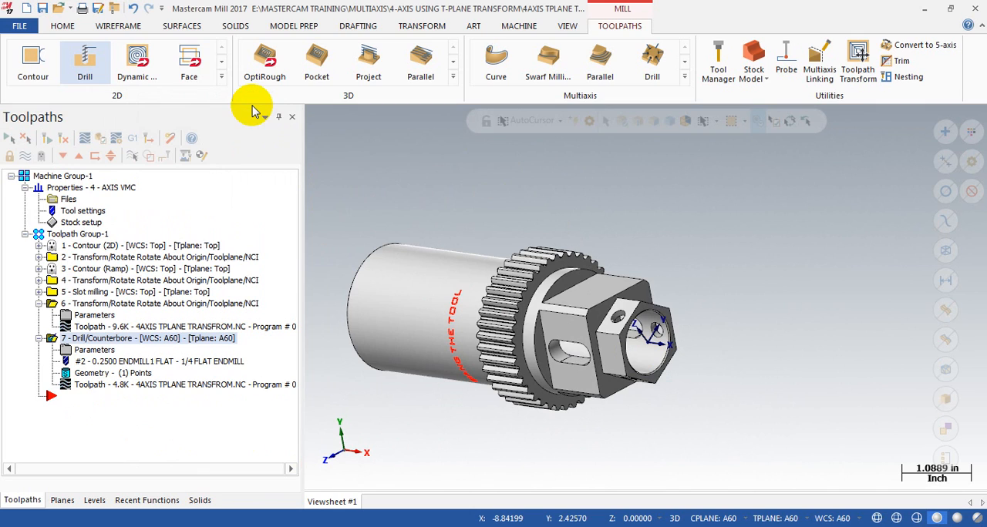
# Step: Create a tool-plane rotate transform of the Drill/Counterbore operation with 2 instances, both angles 120, about the Right side plane
pyautogui.click(33, 305)
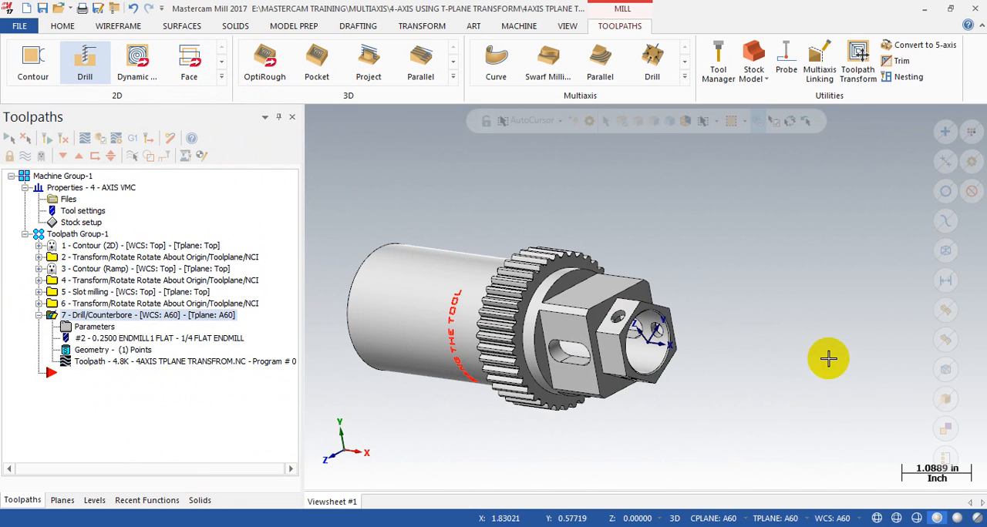
pyautogui.click(857, 77)
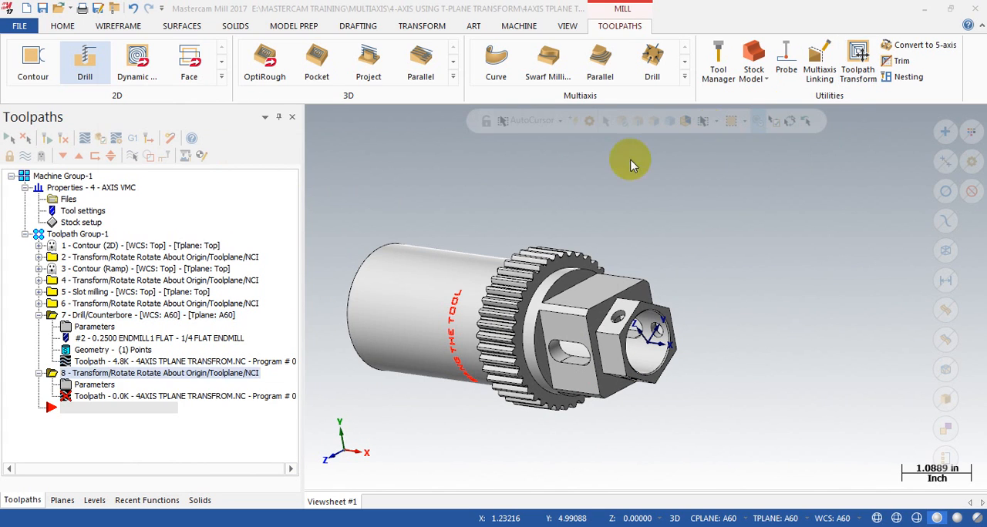
pyautogui.click(325, 225)
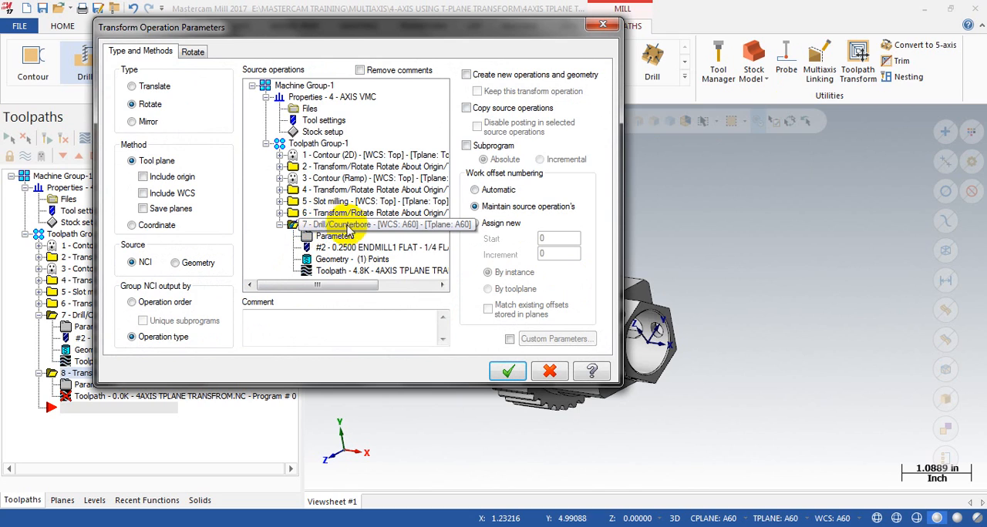
pyautogui.click(193, 52)
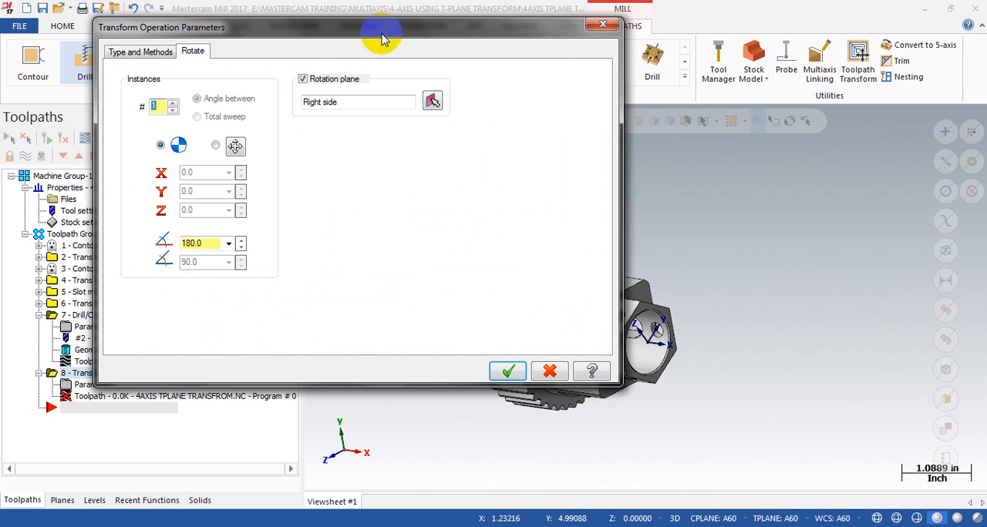
pyautogui.moveTo(380, 32); pyautogui.dragTo(275, 35)
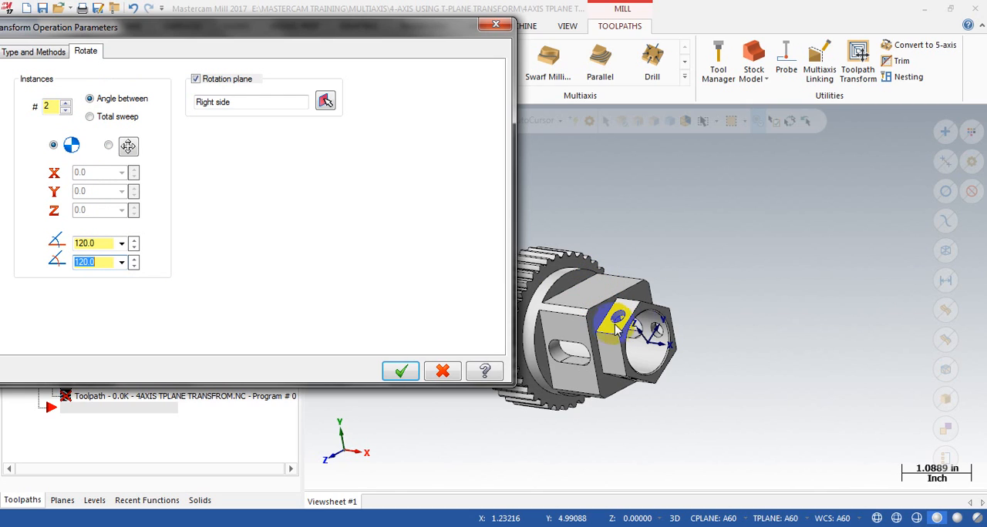
pyautogui.click(396, 373)
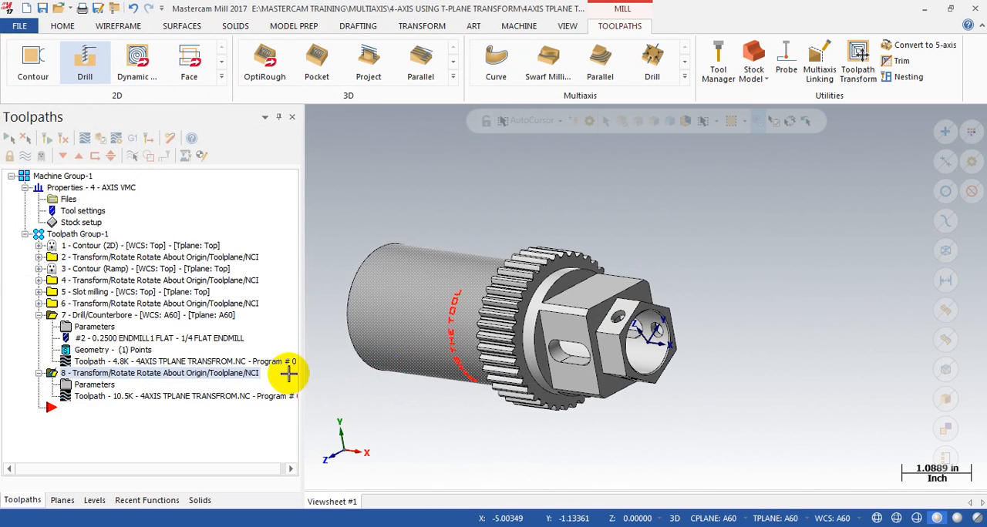
# Step: Backplot the rotated drill toolpath around the hex end and select the source Drill/Counterbore operation
pyautogui.click(142, 400)
pyautogui.moveTo(530, 119); pyautogui.dragTo(877, 154)
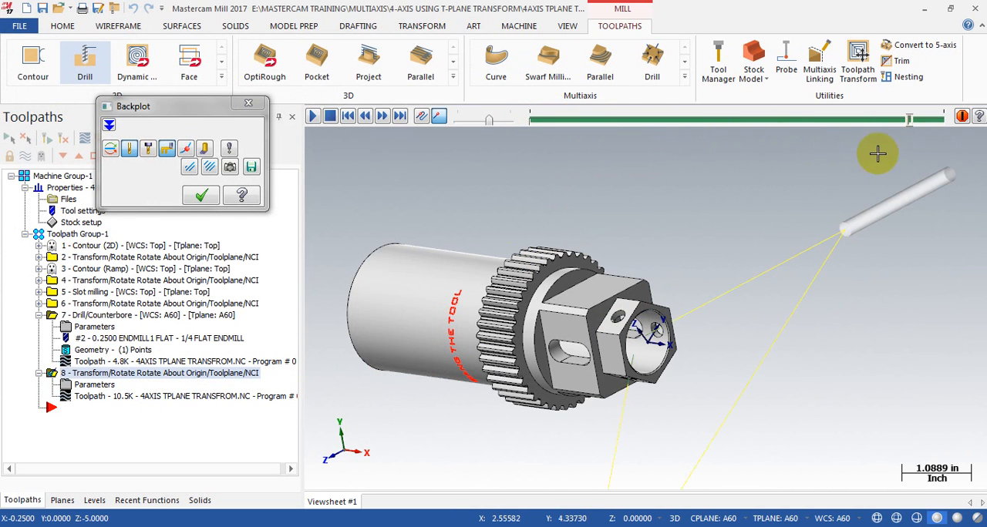
pyautogui.click(201, 196)
pyautogui.click(89, 316)
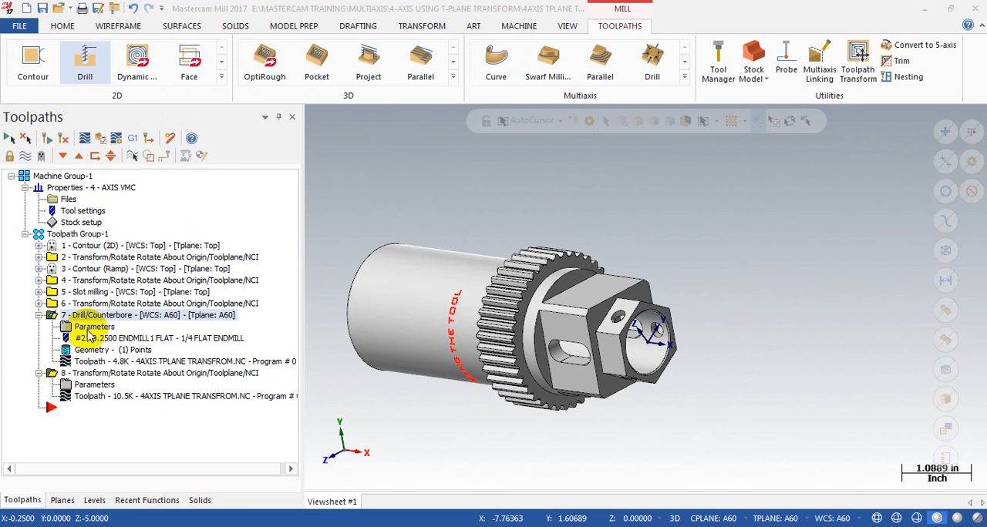
# Step: Set the drill's rotate transform to copy source operations with posting disabled in the selected sources, and regenerate it
pyautogui.click(90, 328)
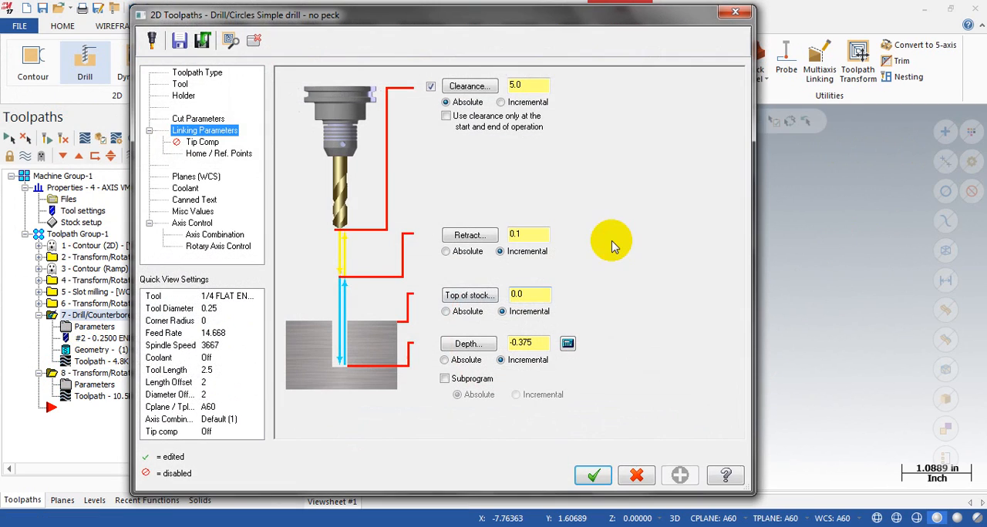
pyautogui.click(732, 14)
pyautogui.click(77, 384)
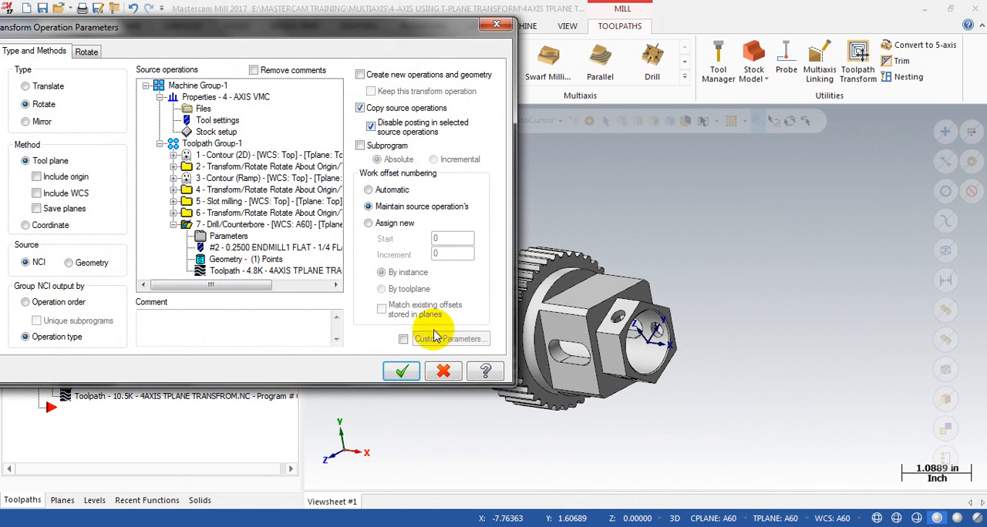
pyautogui.click(401, 371)
pyautogui.click(46, 138)
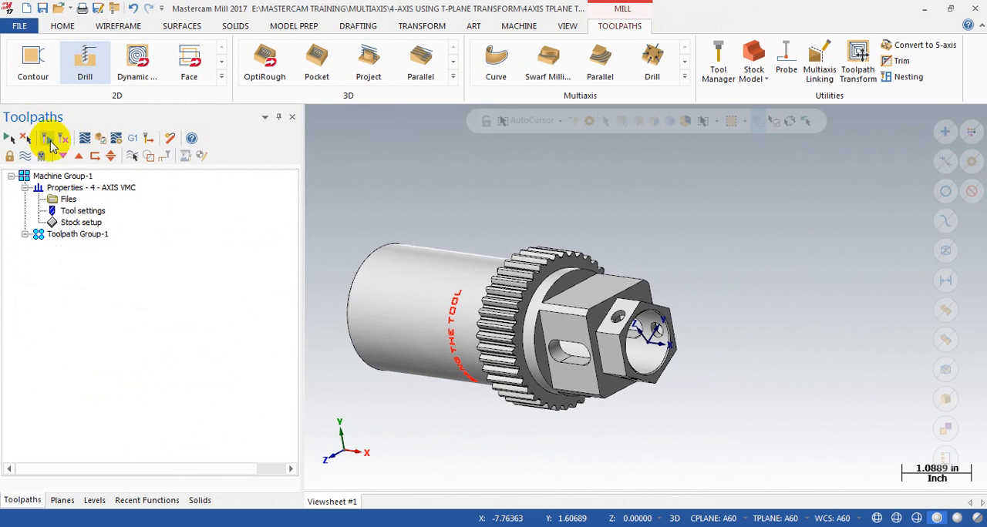
# Step: Backplot the regenerated drill transform to its end and examine the tool moves around the hex end
pyautogui.hotkey('alt', 't')
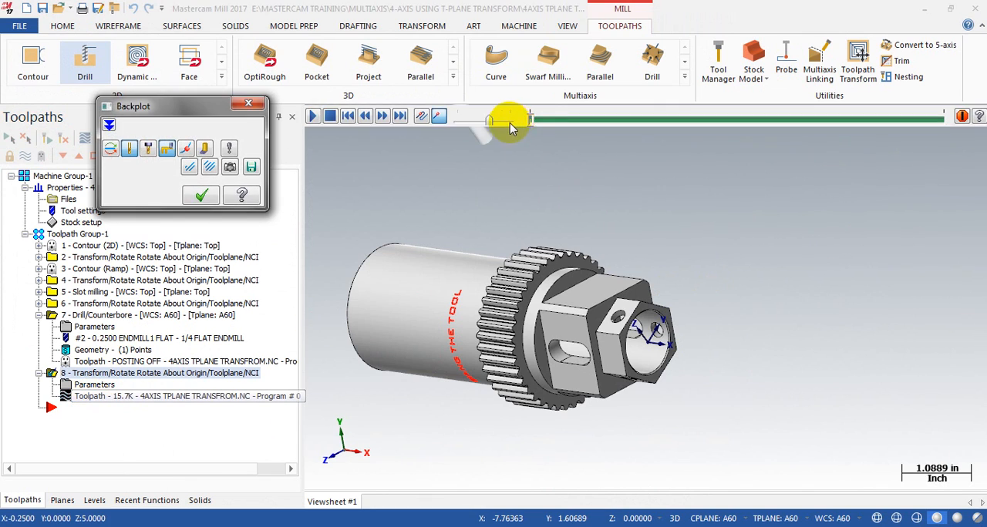
pyautogui.moveTo(529, 118); pyautogui.dragTo(945, 113)
pyautogui.scroll(-3, 641, 260)
pyautogui.moveTo(530, 323)
pyautogui.mouseDown(button='middle')
pyautogui.moveTo(586, 310)
pyautogui.moveTo(622, 276)
pyautogui.moveTo(514, 278)
pyautogui.mouseUp(button='middle')
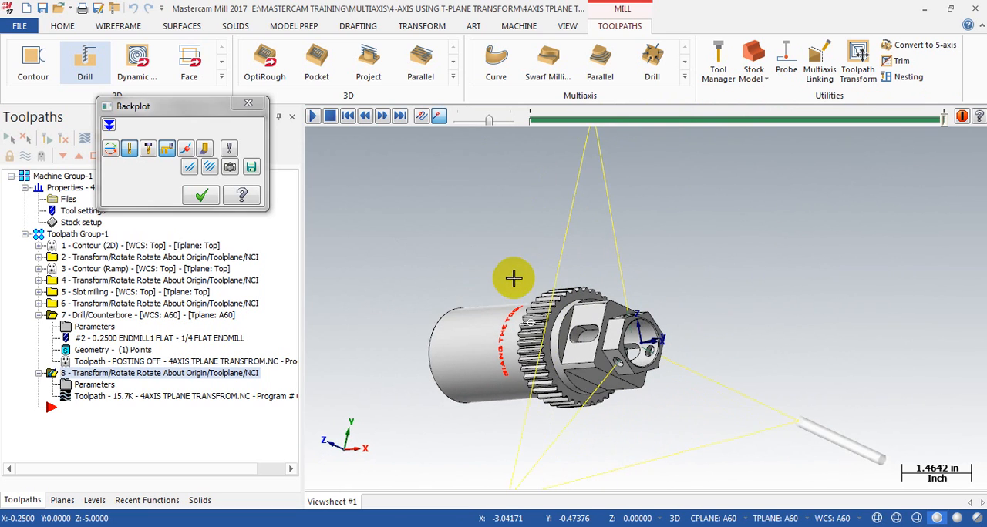
pyautogui.click(201, 195)
# Step: Select all operations in Toolpath Group-1 and verify them in Mastercam Simulator with the focus on the workpiece
pyautogui.scroll(-2, 642, 306)
pyautogui.scroll(2, 642, 306)
pyautogui.moveTo(643, 306); pyautogui.dragTo(539, 297, button='middle')
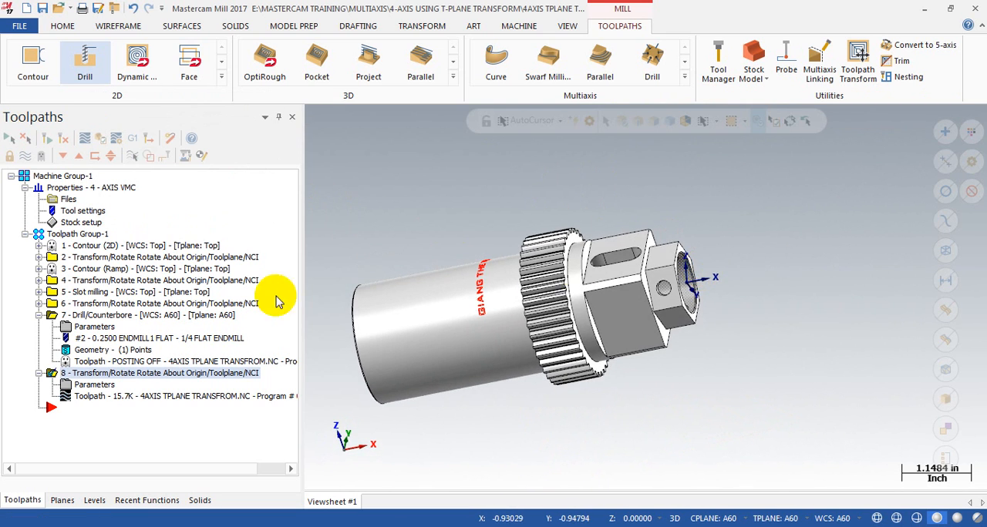
pyautogui.click(39, 315)
pyautogui.click(55, 234)
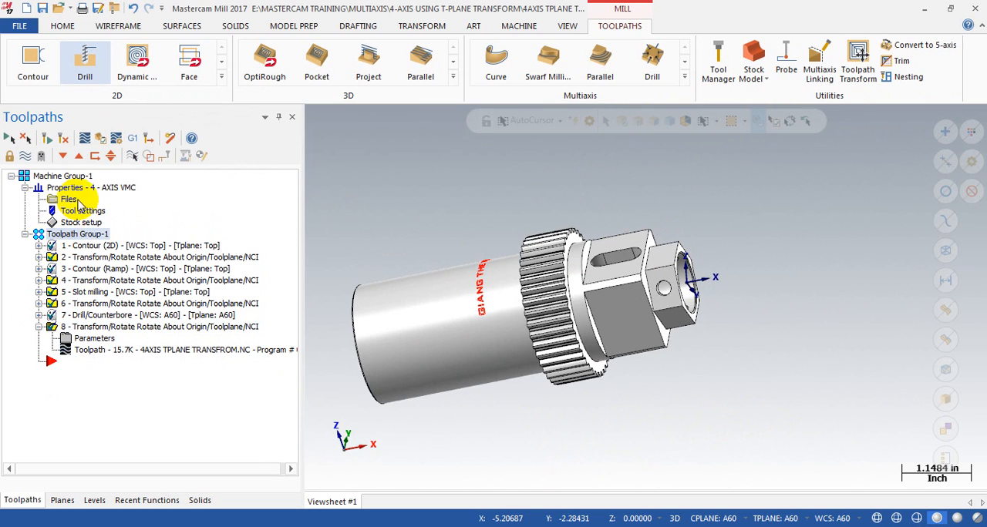
pyautogui.click(100, 139)
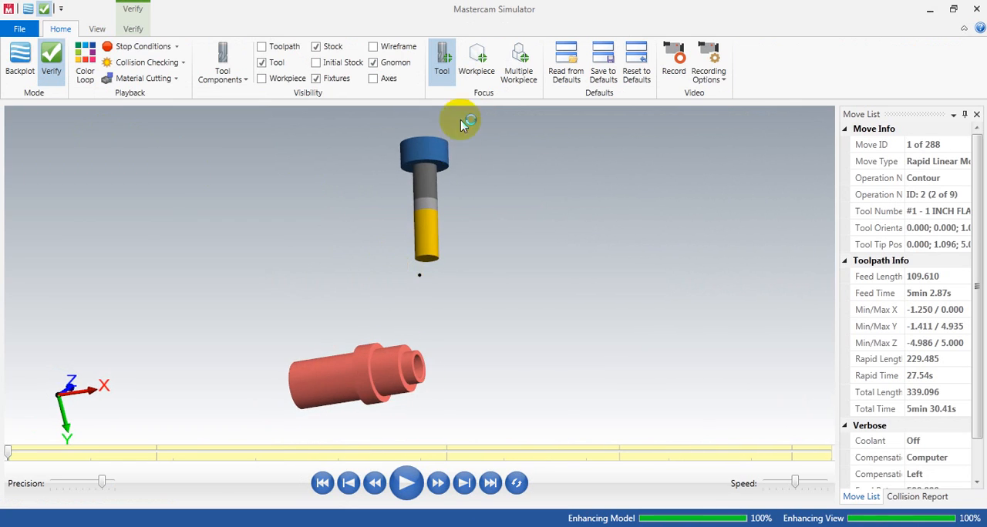
pyautogui.click(471, 57)
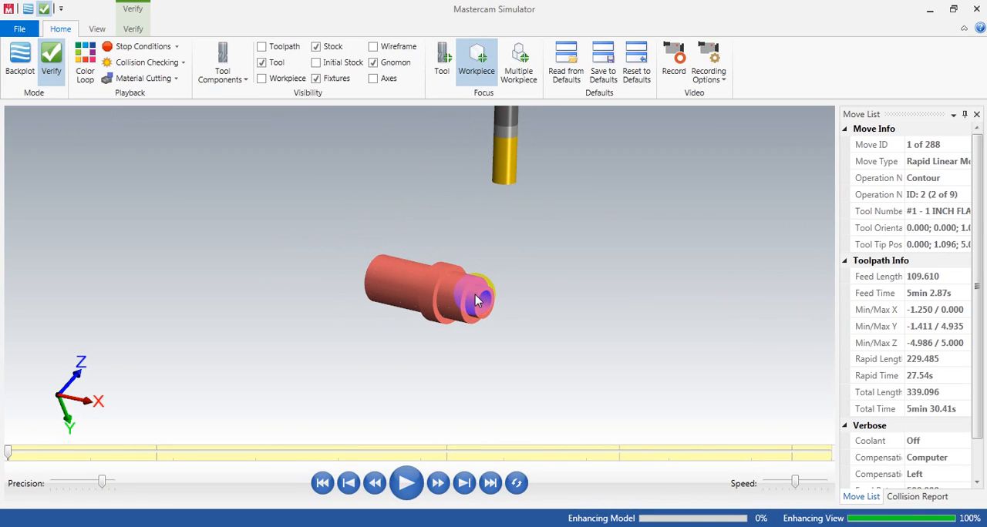
# Step: Run the simulation through the contour cuts on the hex and square sections up to the slot milling
pyautogui.press('s')
pyautogui.press('s')
pyautogui.press('s')
pyautogui.press('s')
pyautogui.press('s')
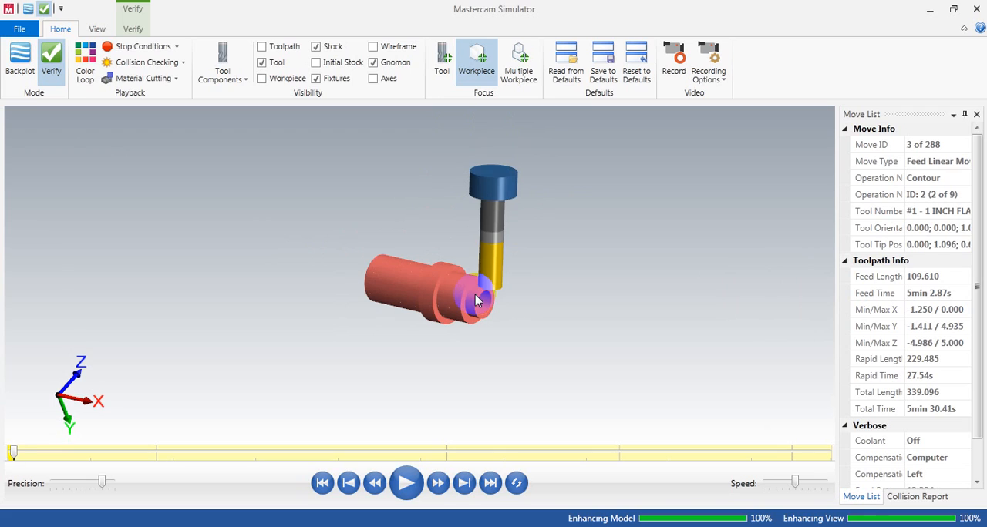
pyautogui.press('s')
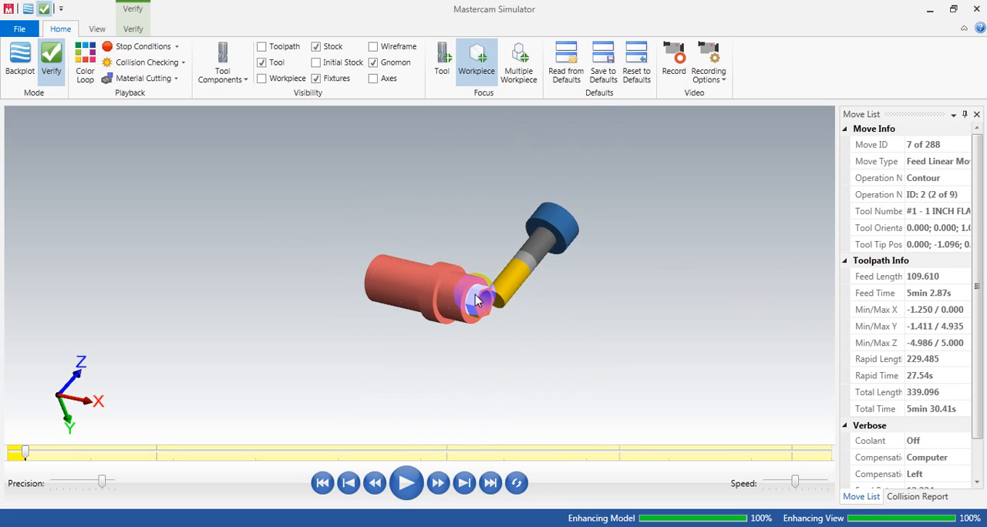
pyautogui.scroll(5, 475, 295)
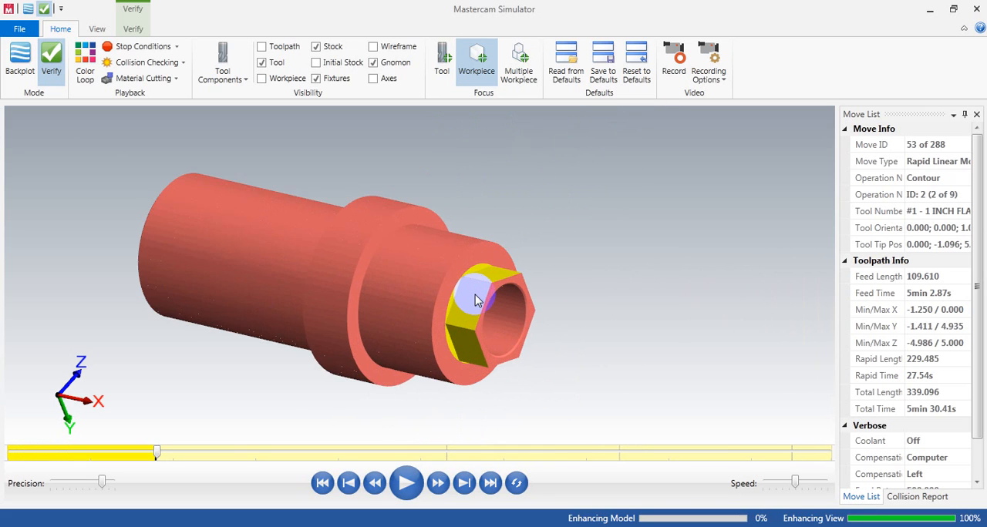
pyautogui.scroll(-2, 475, 300)
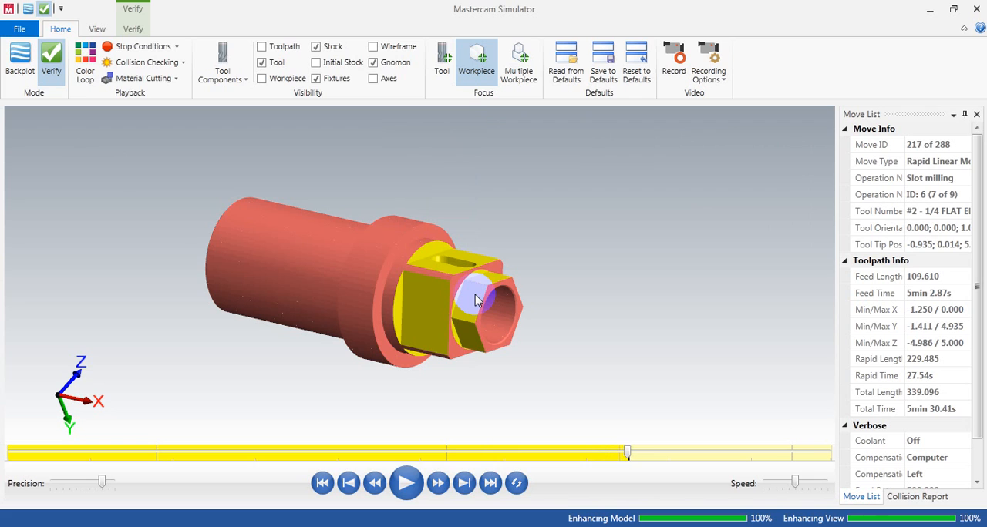
# Step: Run the simulation through the slot milling and radial hole drilling to the last move
pyautogui.scroll(-5, 475, 295)
pyautogui.moveTo(465, 307)
pyautogui.mouseDown(button='middle')
pyautogui.moveTo(463, 278)
pyautogui.moveTo(462, 299)
pyautogui.mouseUp(button='middle')
pyautogui.scroll(6, 462, 300)
pyautogui.scroll(3, 461, 306)
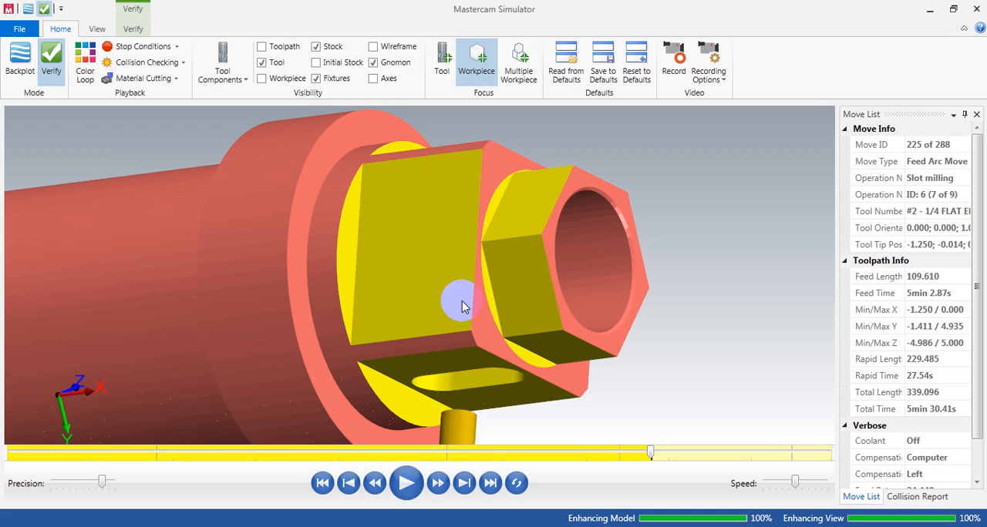
pyautogui.scroll(-3, 461, 306)
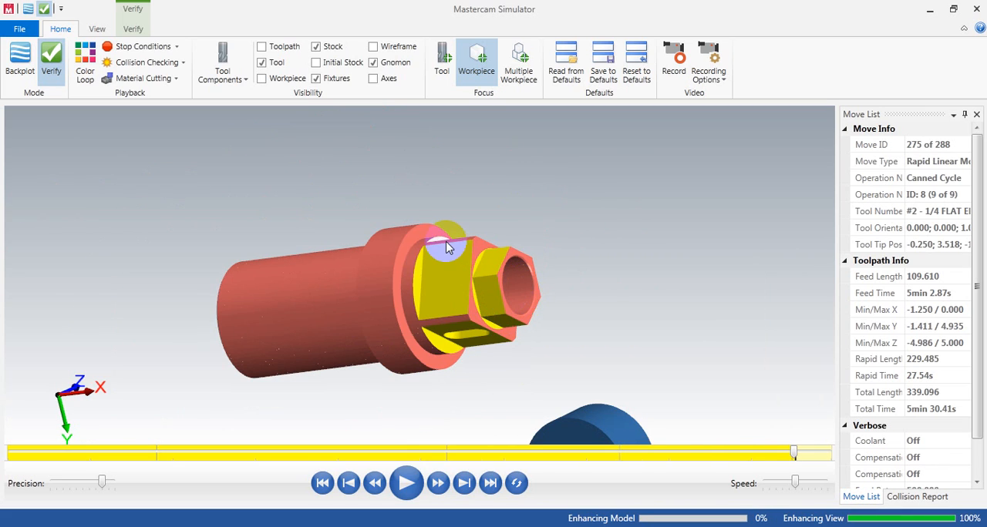
pyautogui.scroll(-3, 448, 246)
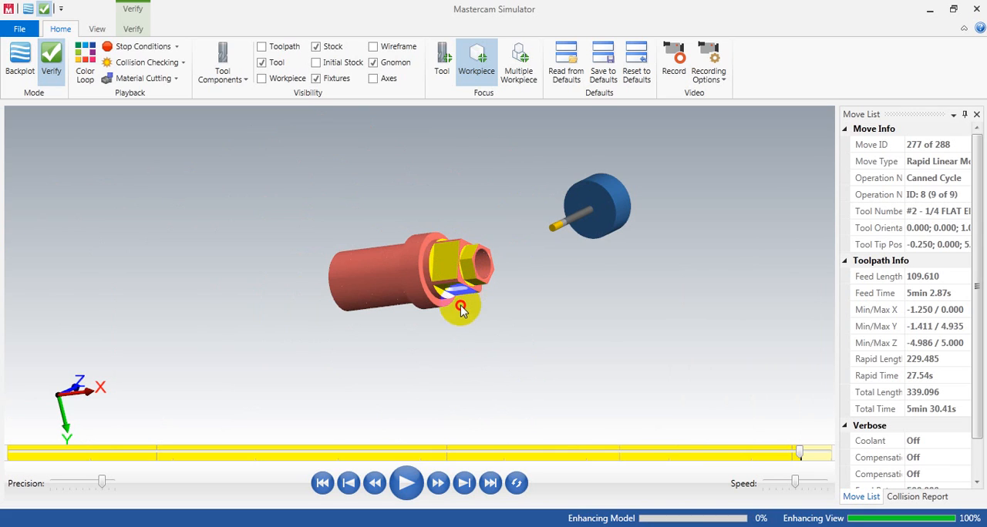
pyautogui.scroll(3, 461, 309)
pyautogui.moveTo(461, 256); pyautogui.dragTo(411, 303, button='middle')
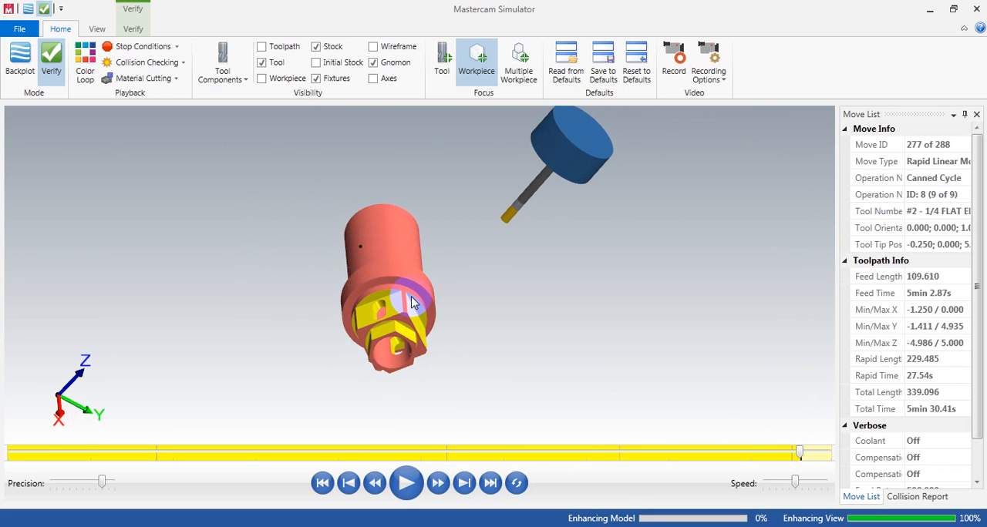
pyautogui.scroll(4, 411, 320)
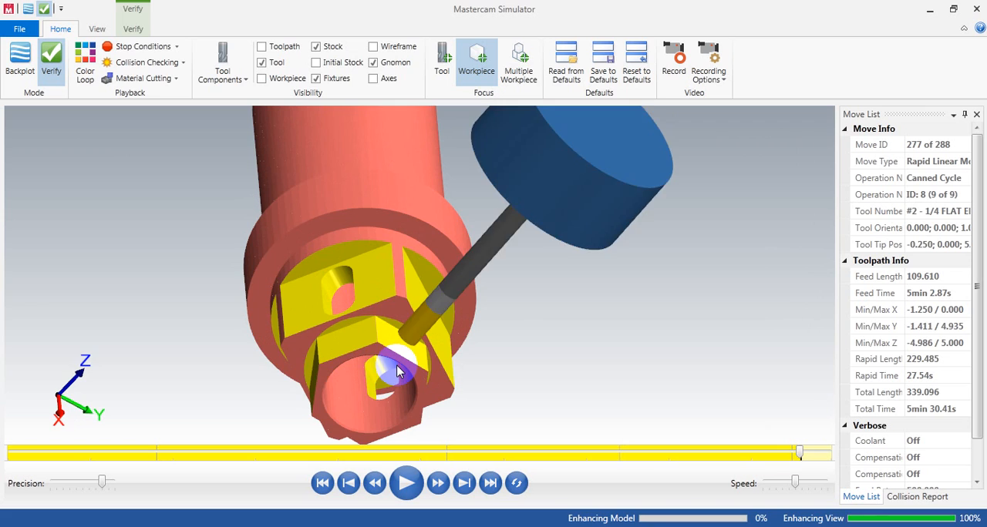
pyautogui.scroll(-2, 397, 371)
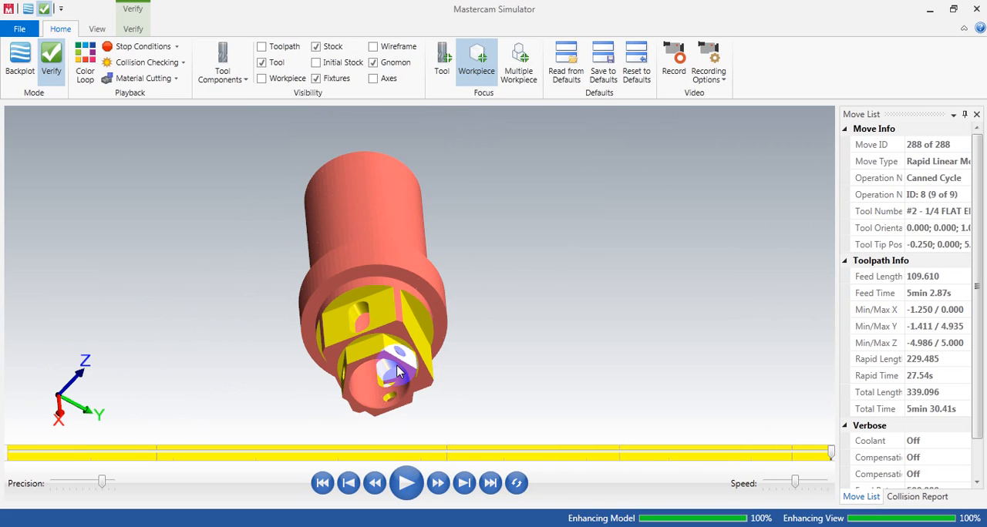
# Step: Examine the machined slots and radial holes on the simulated stock, and close the simulator
pyautogui.moveTo(406, 363); pyautogui.dragTo(436, 320)
pyautogui.moveTo(436, 320); pyautogui.dragTo(432, 327, button='middle')
pyautogui.scroll(5, 432, 328)
pyautogui.scroll(-4, 465, 240)
pyautogui.scroll(5, 471, 321)
pyautogui.moveTo(472, 293); pyautogui.dragTo(599, 224, button='middle')
pyautogui.scroll(-3, 498, 281)
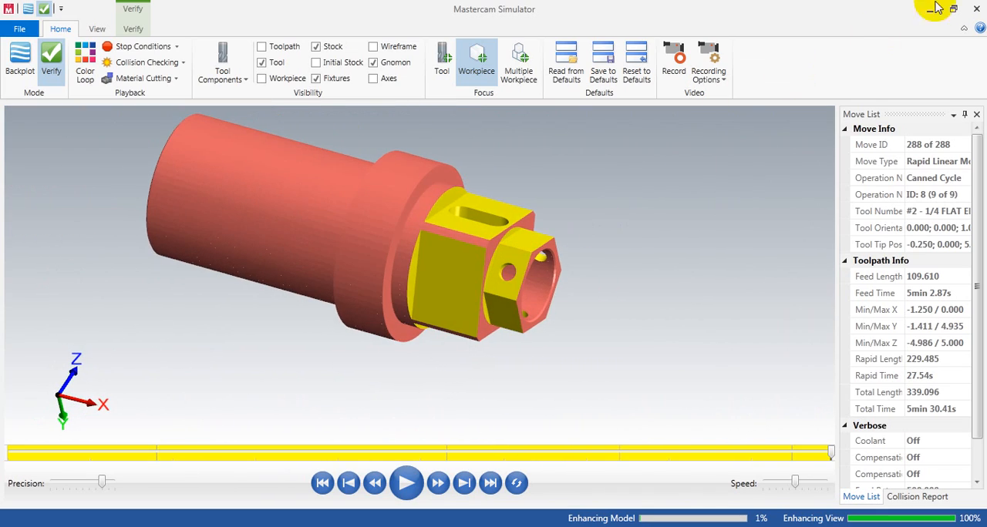
pyautogui.click(979, 6)
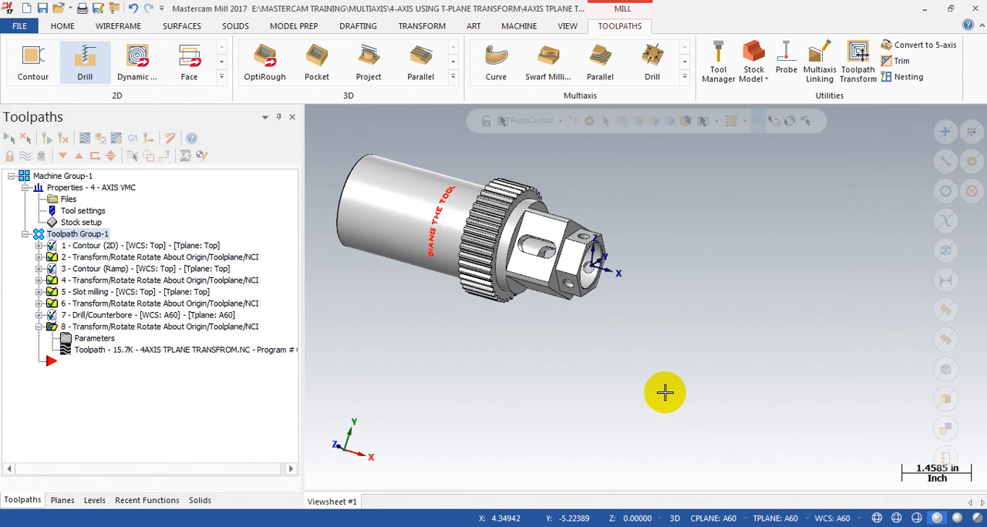
# Step: Examine the gear teeth around the shaft's flange from several angles in Mastercam
pyautogui.scroll(2, 445, 336)
pyautogui.moveTo(444, 337); pyautogui.dragTo(542, 290, button='middle')
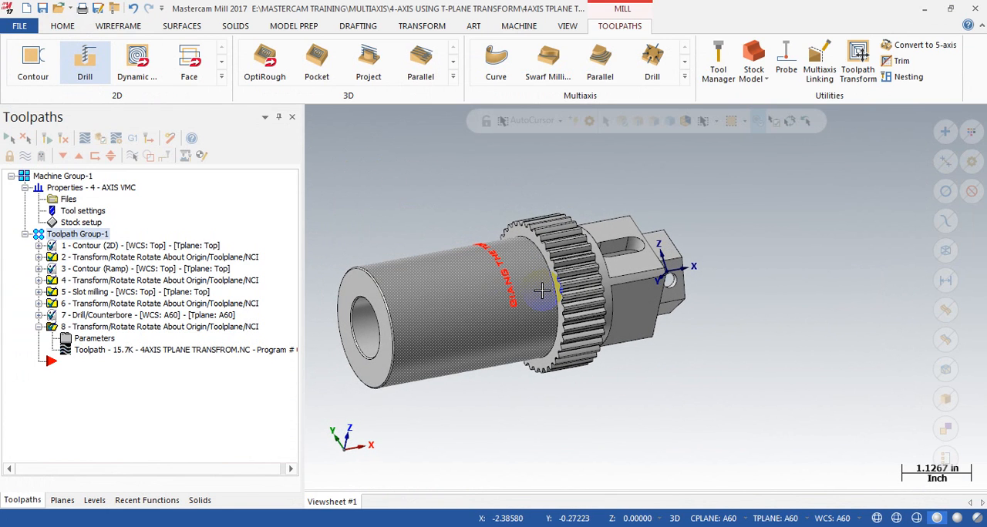
pyautogui.scroll(4, 634, 339)
pyautogui.moveTo(599, 264); pyautogui.dragTo(611, 241, button='middle')
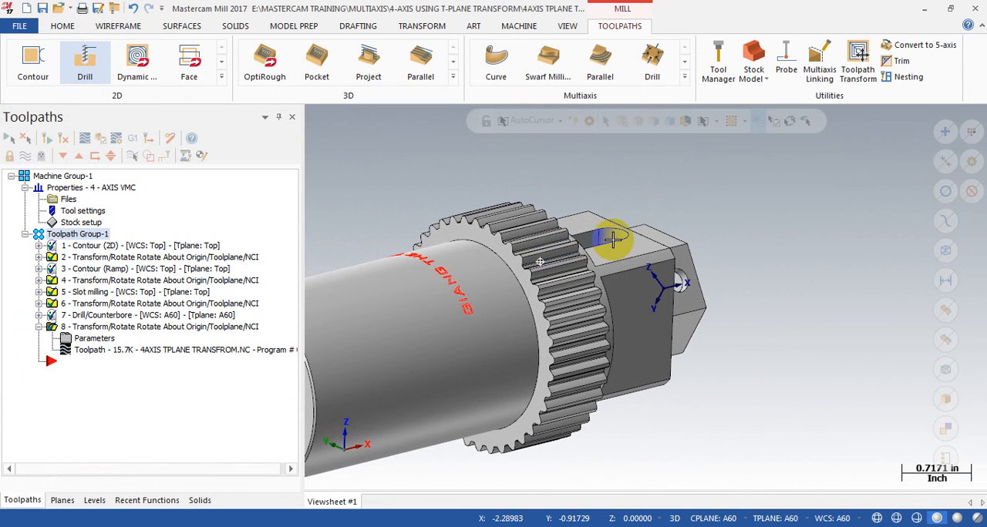
pyautogui.scroll(-1, 582, 196)
pyautogui.moveTo(599, 322)
pyautogui.mouseDown(button='middle')
pyautogui.moveTo(589, 316)
pyautogui.moveTo(599, 316)
pyautogui.mouseUp(button='middle')
pyautogui.scroll(3, 535, 315)
pyautogui.scroll(-1, 688, 300)
pyautogui.scroll(-2, 688, 300)
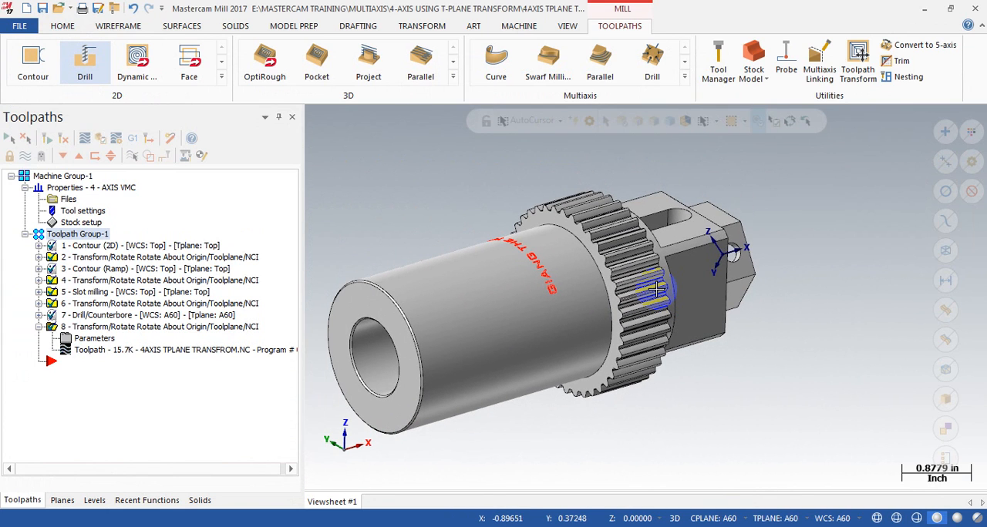
# Step: Set the WCS, construction plane and tool plane to Top and view the part from the top
pyautogui.hotkey('alt', '5')
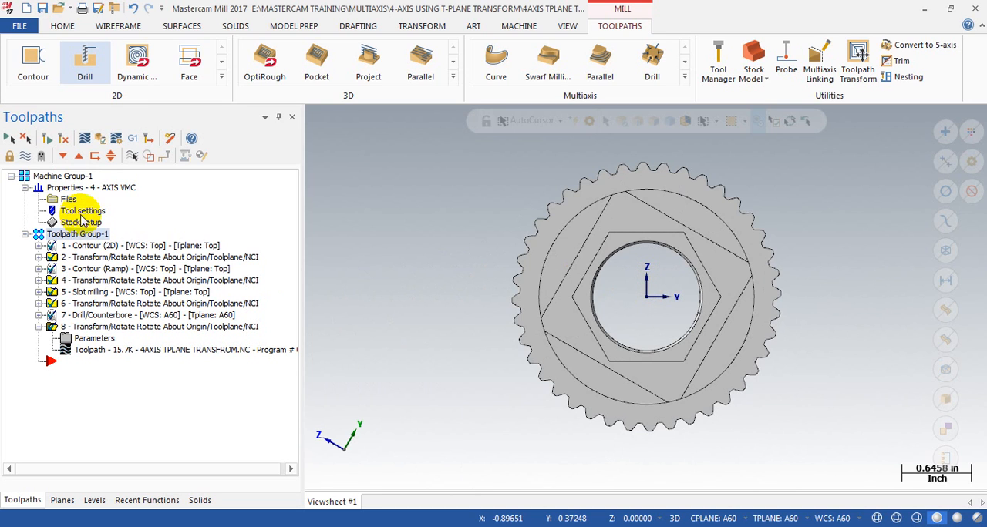
pyautogui.click(135, 142)
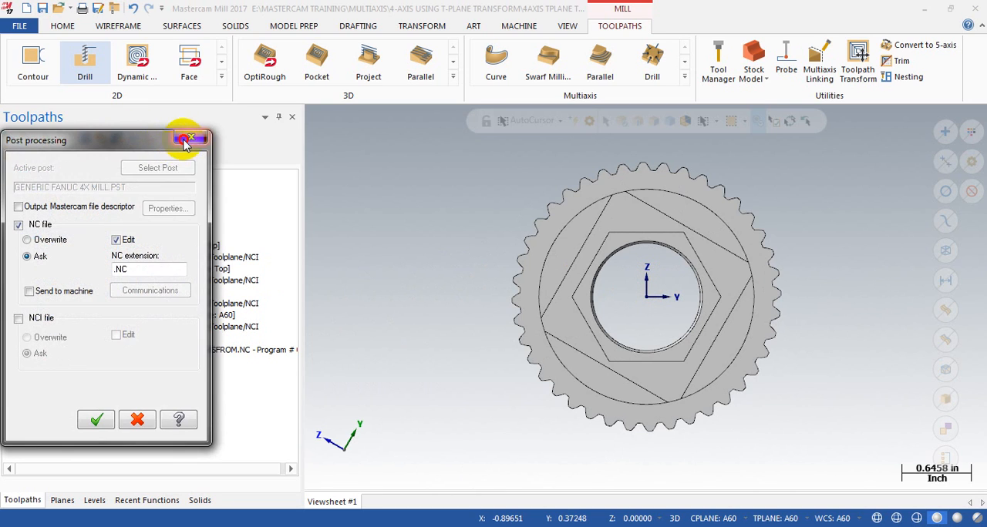
pyautogui.click(199, 137)
pyautogui.click(62, 501)
pyautogui.click(51, 179)
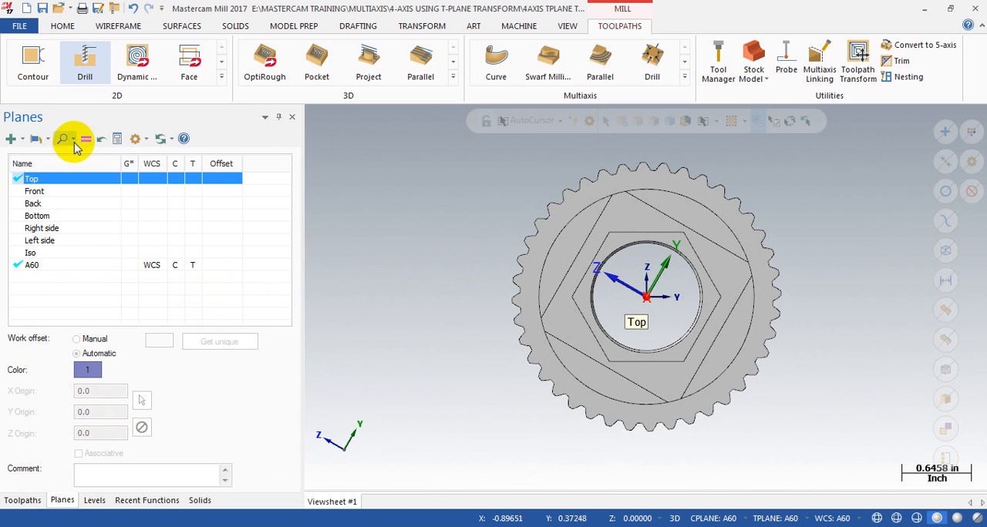
pyautogui.hotkey('alt', '1')
pyautogui.click(750, 423)
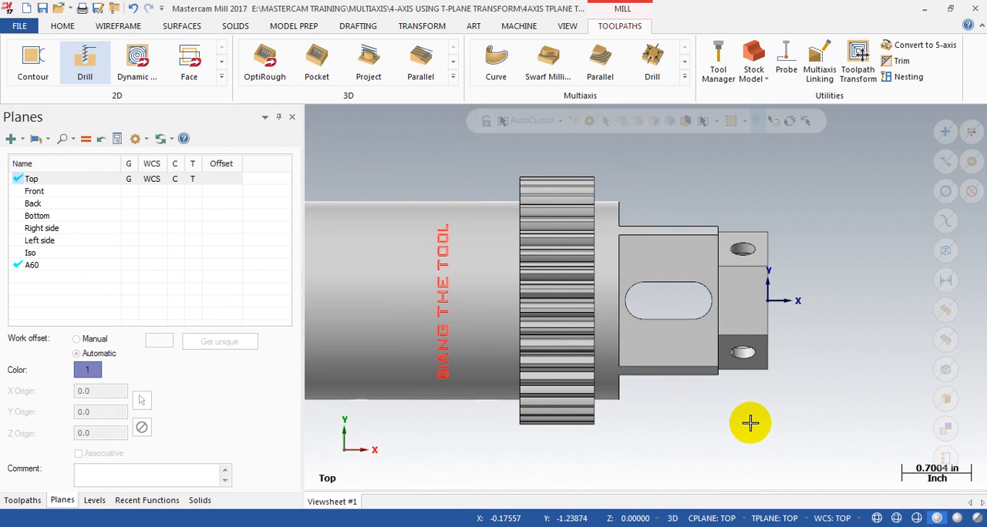
# Step: View the part from the Right side plane and examine the gear profile and the square and hex ends
pyautogui.hotkey('alt', '5')
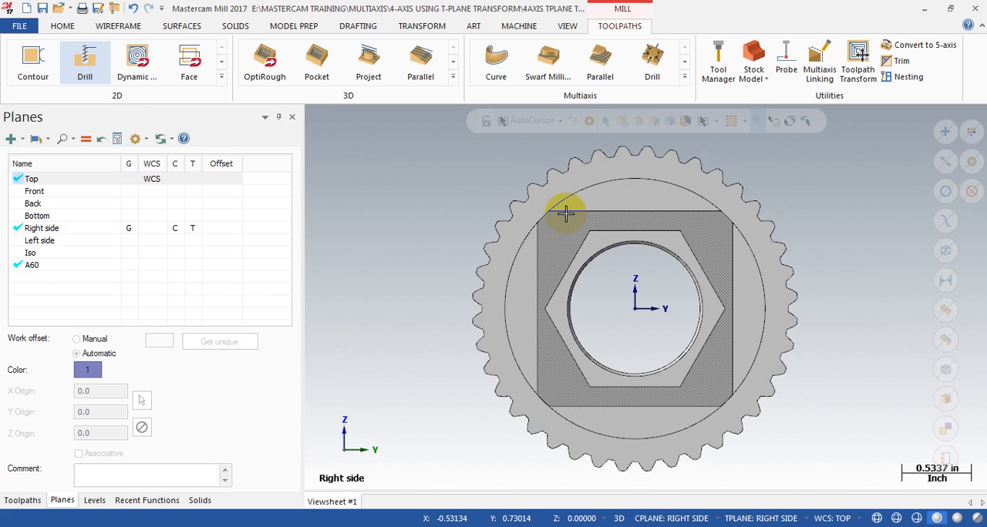
pyautogui.scroll(2, 536, 279)
pyautogui.scroll(-2, 536, 279)
pyautogui.moveTo(511, 298); pyautogui.dragTo(696, 346, button='middle')
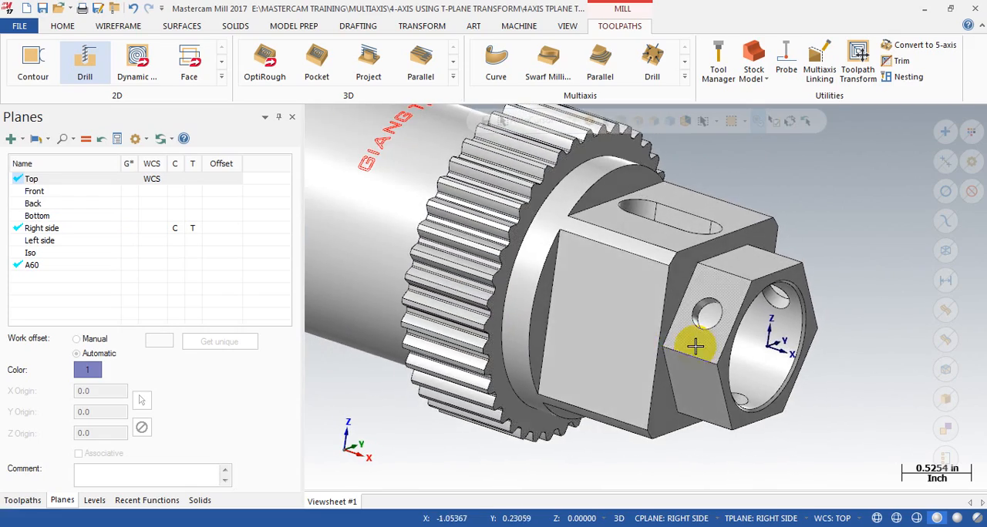
pyautogui.scroll(1, 450, 288)
pyautogui.scroll(2, 350, 198)
# Step: Inspect the custom geometry of tool 5, GEAR TEETH CUTTER, in the Tool Manager, and close it without changing the tool
pyautogui.click(713, 66)
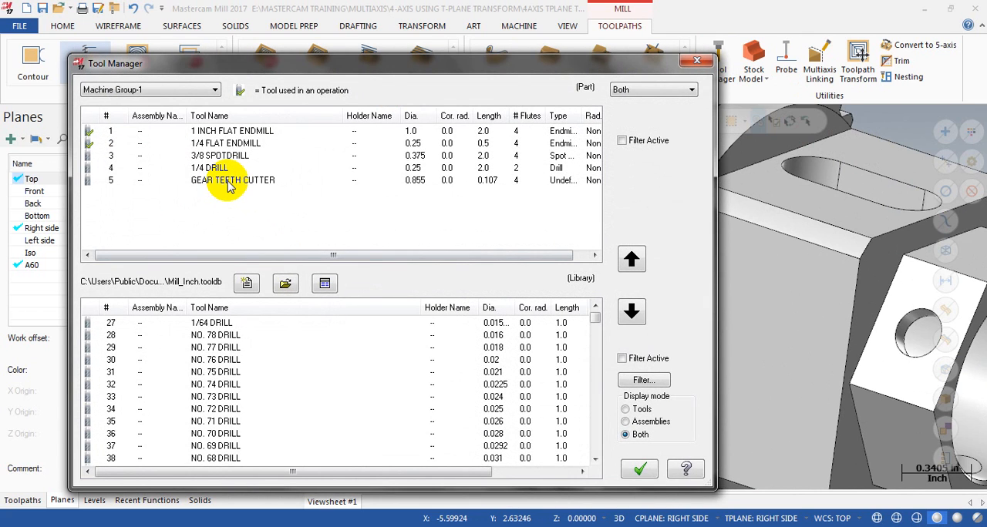
pyautogui.click(226, 180)
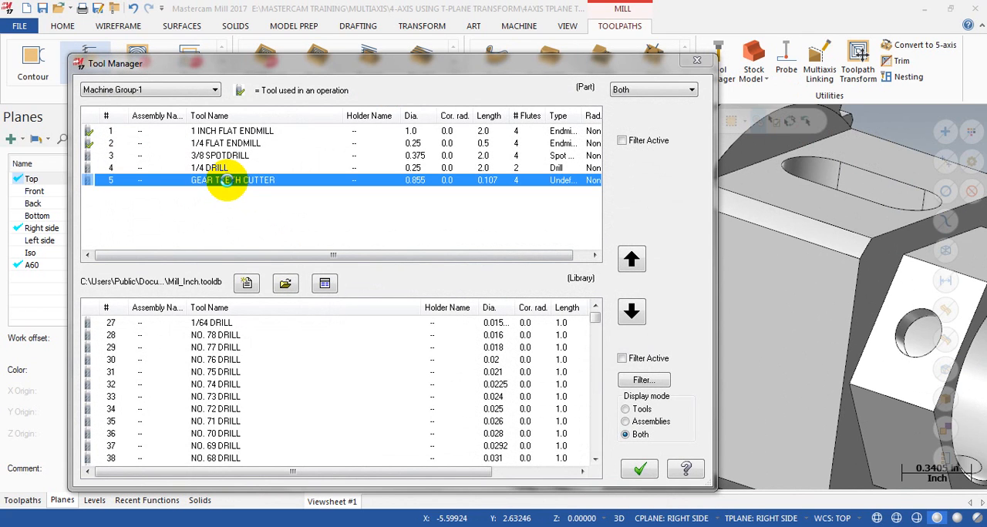
pyautogui.doubleClick(226, 181)
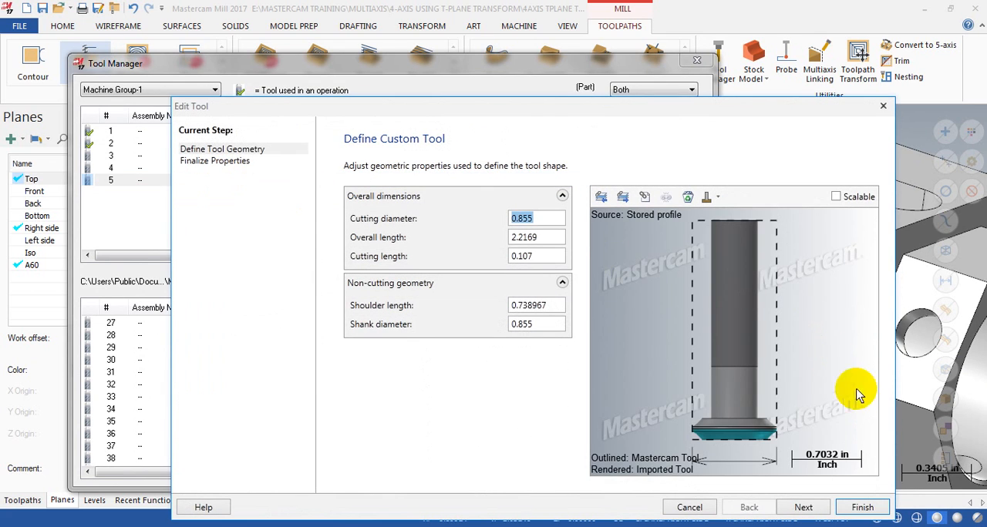
pyautogui.click(767, 440)
pyautogui.scroll(13, 733, 449)
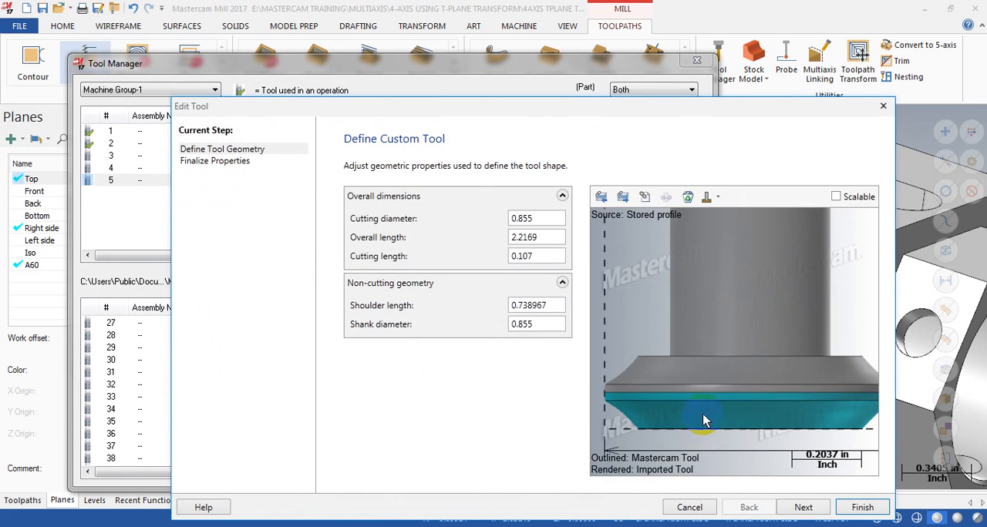
pyautogui.scroll(-7, 730, 342)
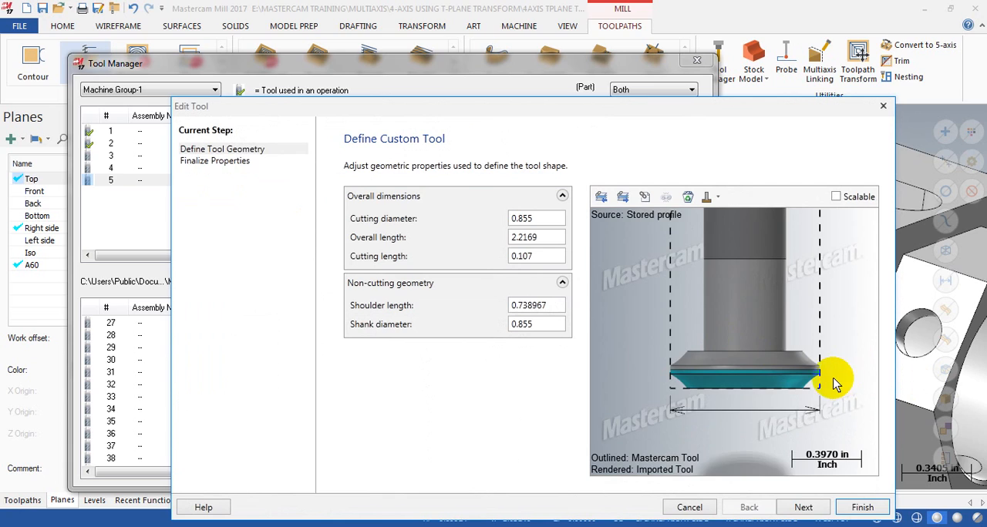
pyautogui.scroll(2, 831, 384)
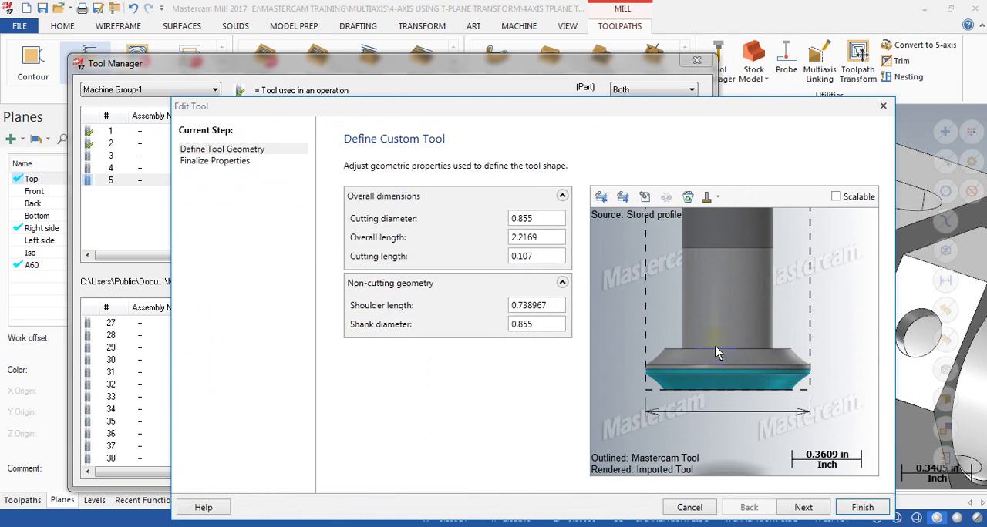
pyautogui.scroll(3, 748, 428)
pyautogui.scroll(-2, 764, 405)
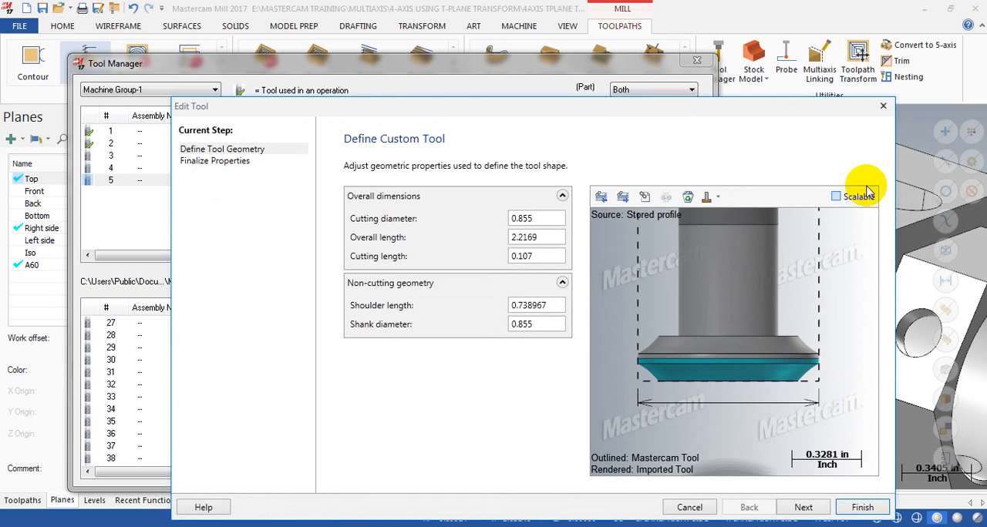
pyautogui.click(883, 106)
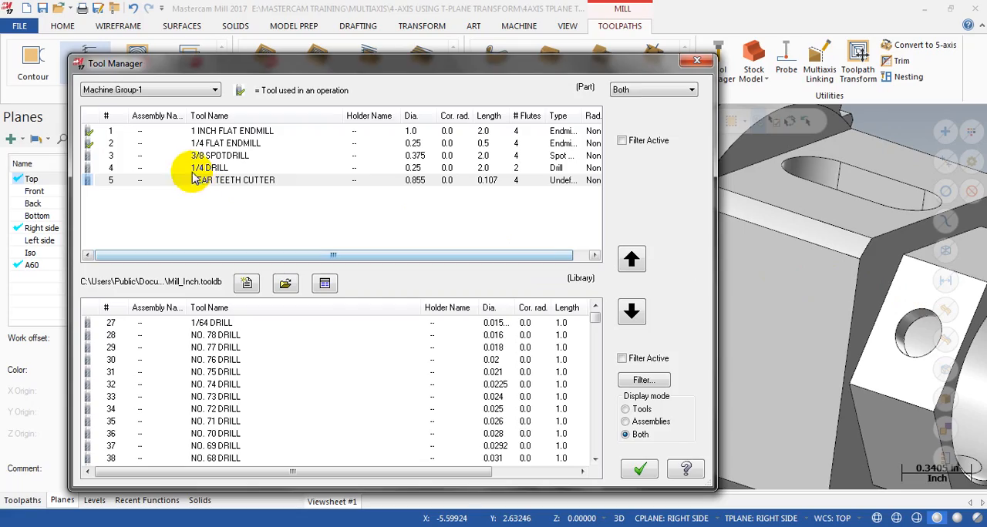
pyautogui.click(697, 60)
# Step: Examine the gear tooth gaps around the flange from the side, from the Right side plane and at an angle
pyautogui.scroll(-7, 698, 180)
pyautogui.moveTo(632, 300); pyautogui.dragTo(679, 296, button='middle')
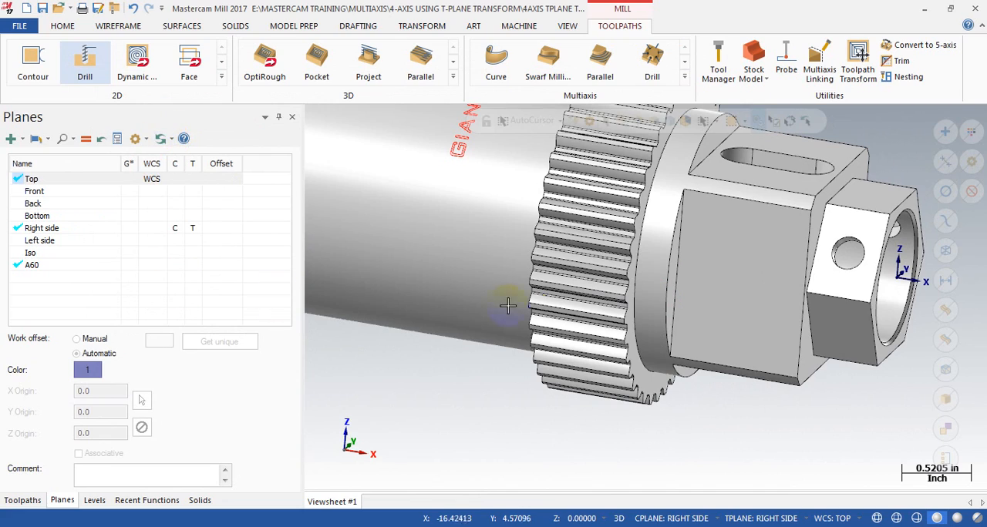
pyautogui.scroll(3, 588, 274)
pyautogui.moveTo(586, 273)
pyautogui.mouseDown(button='middle')
pyautogui.moveTo(612, 236)
pyautogui.moveTo(678, 262)
pyautogui.moveTo(595, 260)
pyautogui.mouseUp(button='middle')
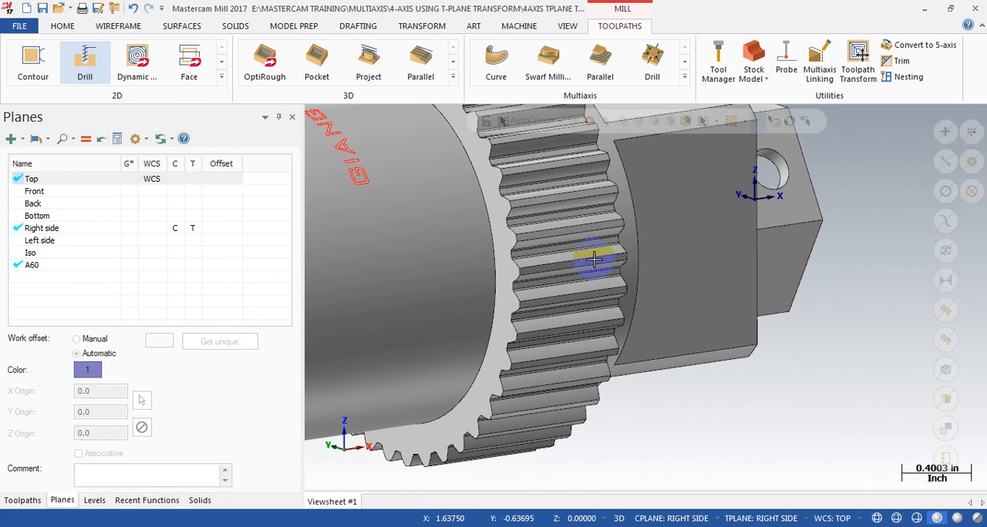
pyautogui.hotkey('alt', '5')
pyautogui.scroll(6, 485, 308)
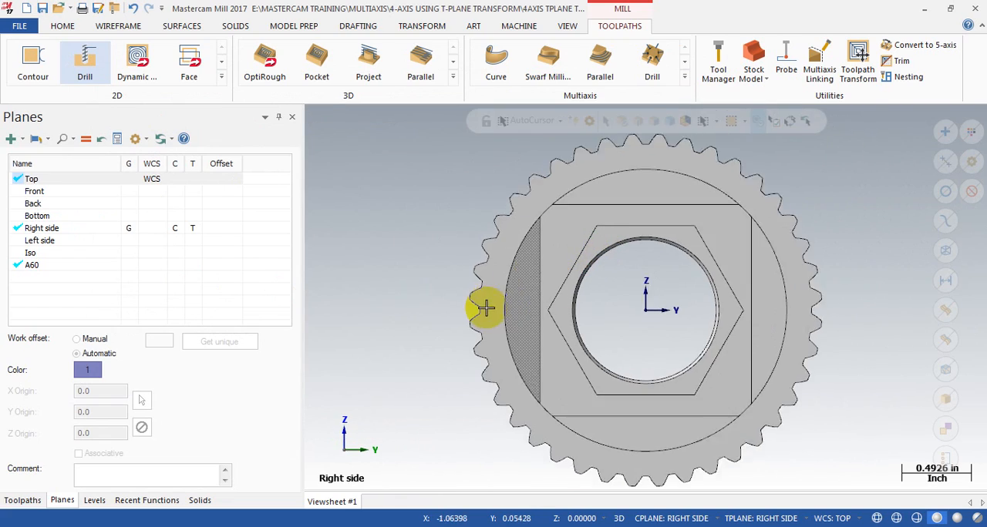
pyautogui.scroll(-4, 434, 303)
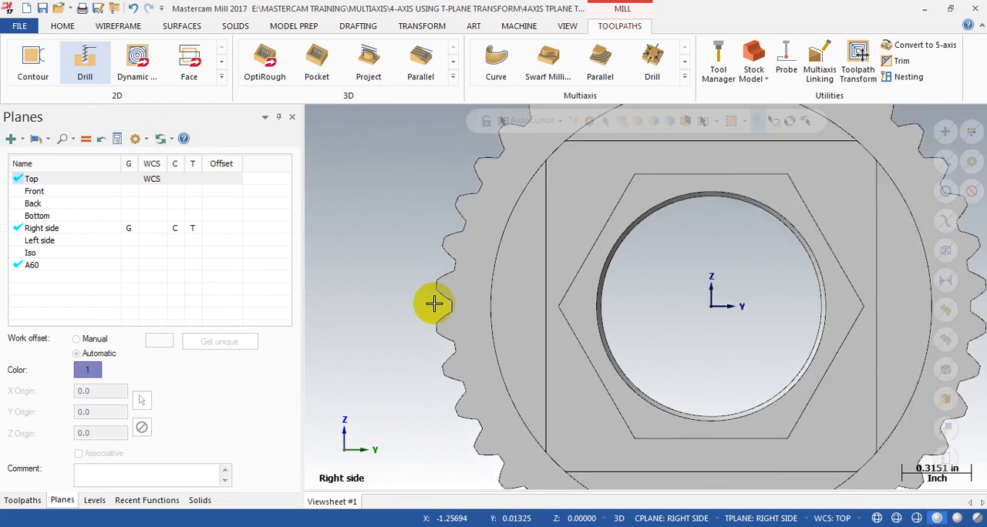
pyautogui.moveTo(435, 306); pyautogui.dragTo(478, 216, button='middle')
# Step: Draw a 0.75 in line along the root of one gear tooth gap, between the midpoints of its two end edges
pyautogui.click(65, 25)
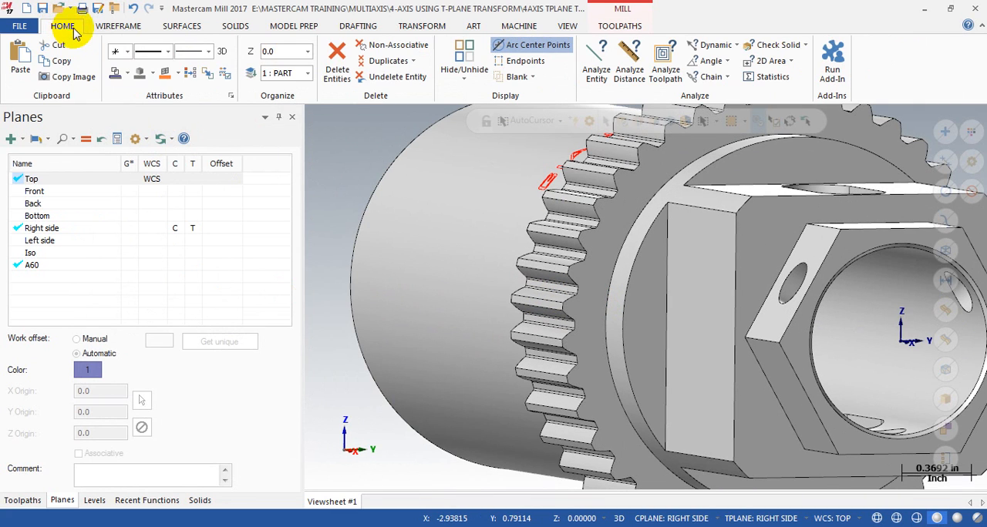
pyautogui.click(122, 24)
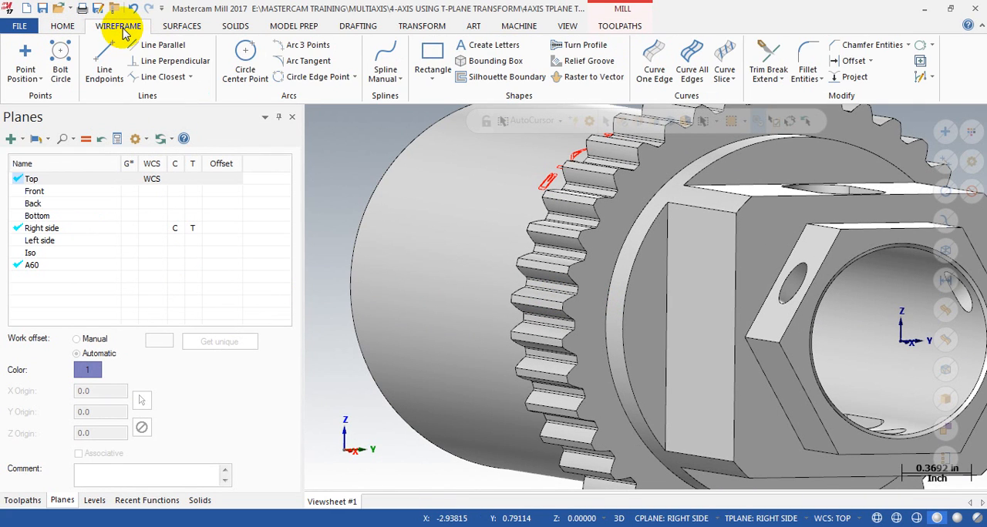
pyautogui.click(97, 61)
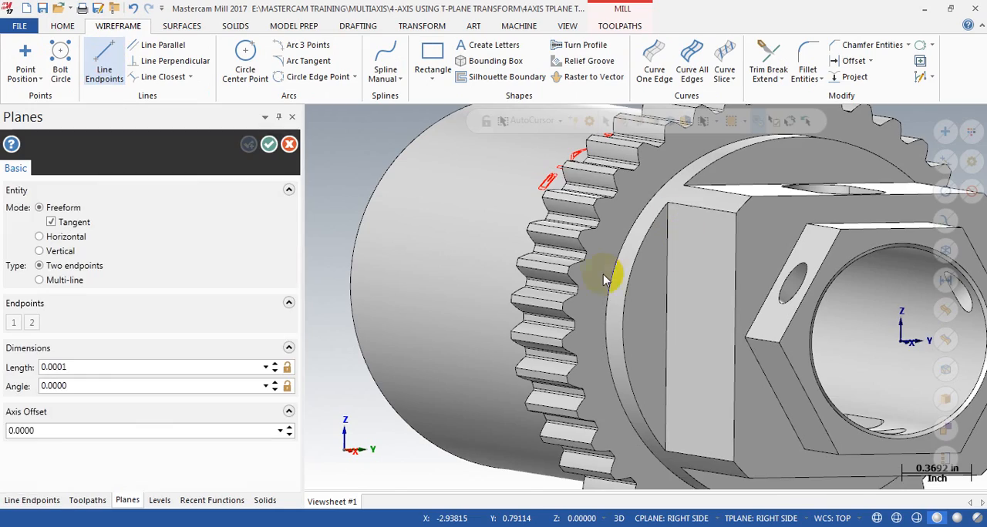
pyautogui.scroll(-5, 594, 275)
pyautogui.moveTo(577, 302); pyautogui.dragTo(700, 298, button='middle')
pyautogui.scroll(5, 655, 305)
pyautogui.scroll(6, 697, 303)
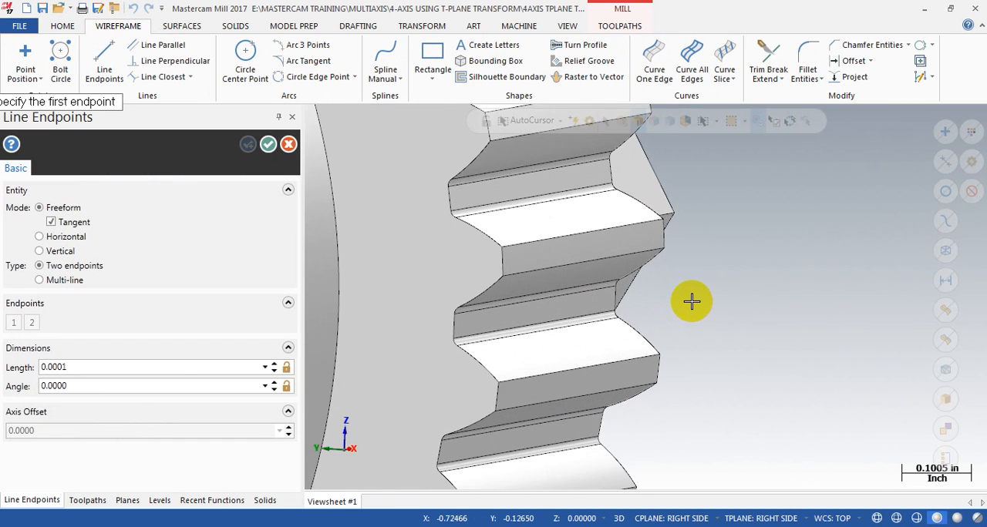
pyautogui.click(439, 328)
pyautogui.click(565, 292)
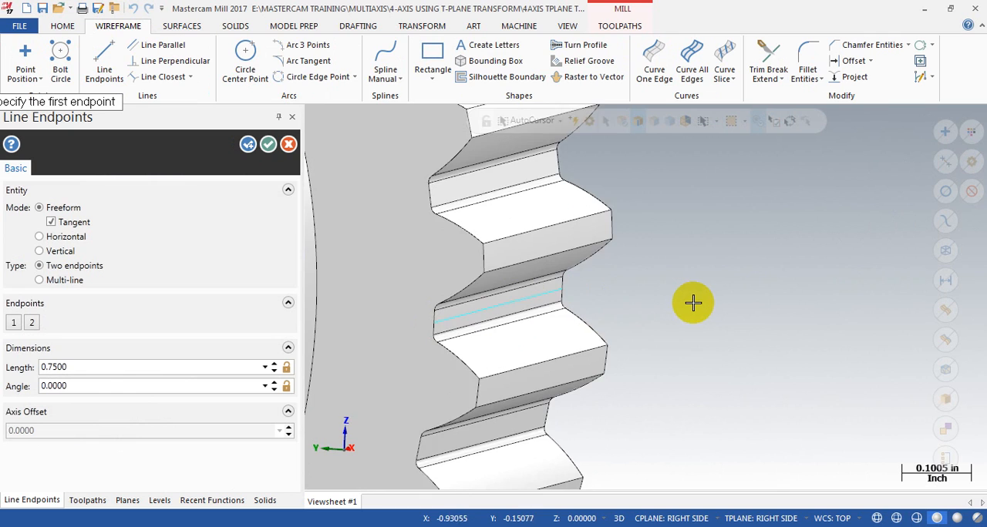
pyautogui.scroll(-3, 693, 302)
pyautogui.press('Escape')
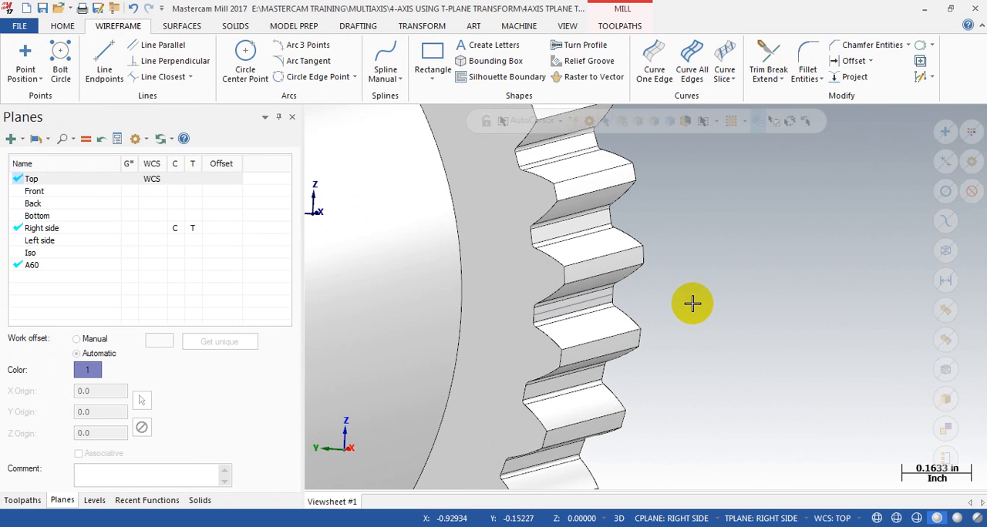
# Step: Examine the line in the gear tooth root from several angles, including from the shaft's back end
pyautogui.scroll(-3, 692, 303)
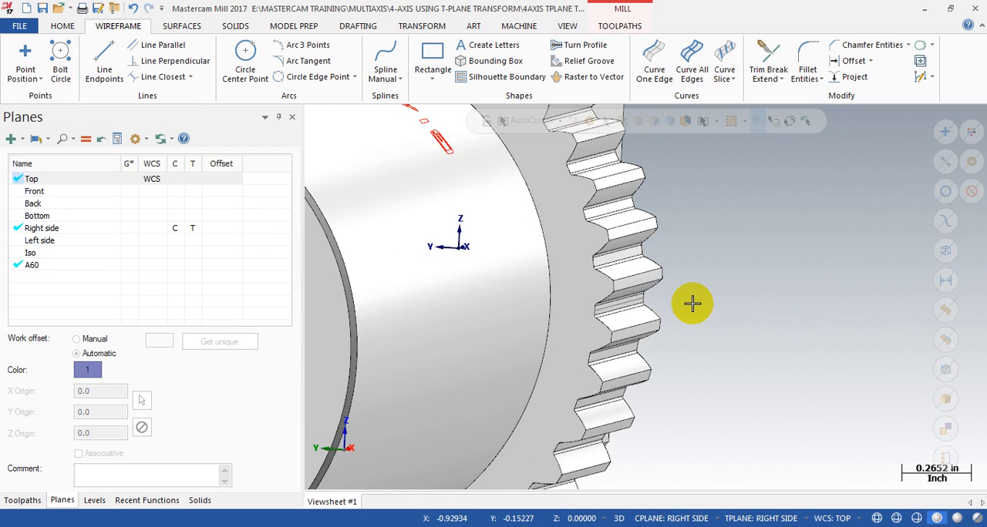
pyautogui.moveTo(692, 303); pyautogui.dragTo(653, 291, button='middle')
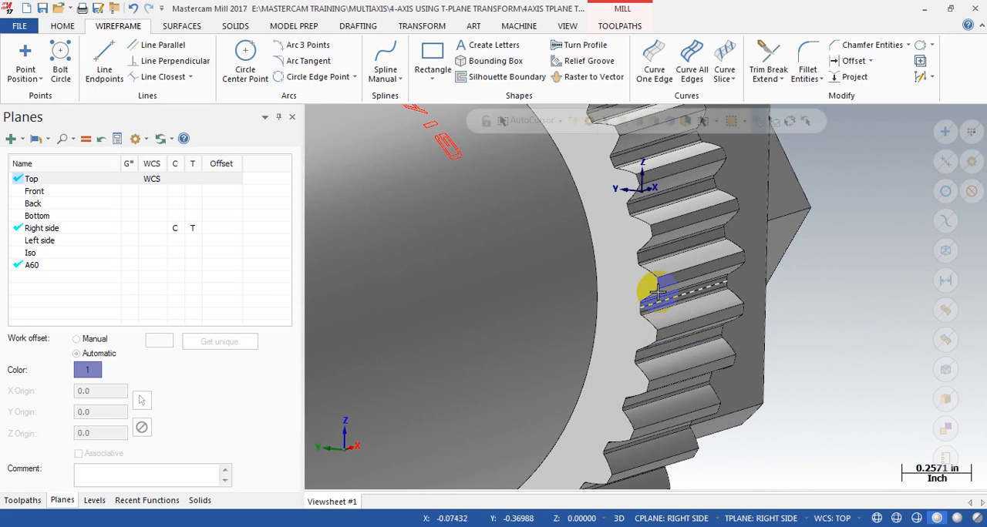
pyautogui.scroll(-5, 700, 299)
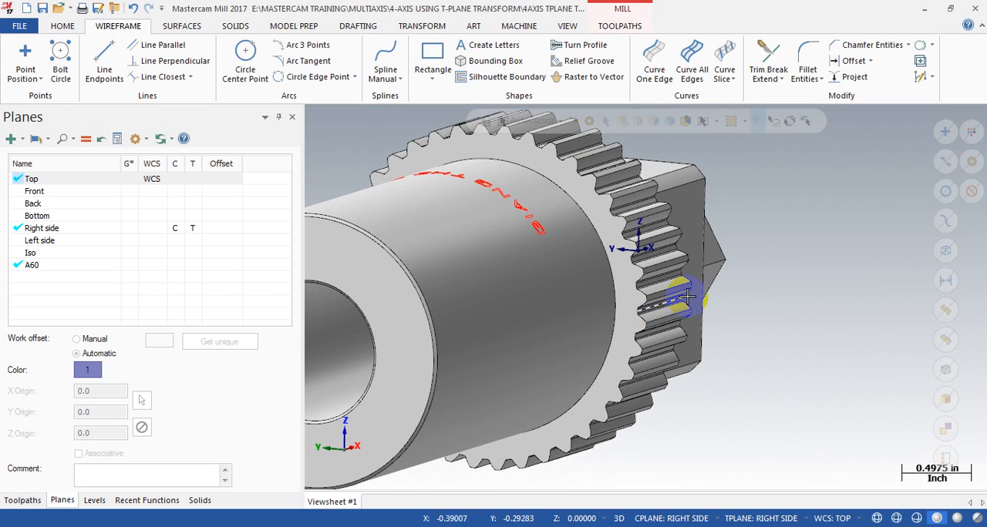
pyautogui.scroll(4, 753, 300)
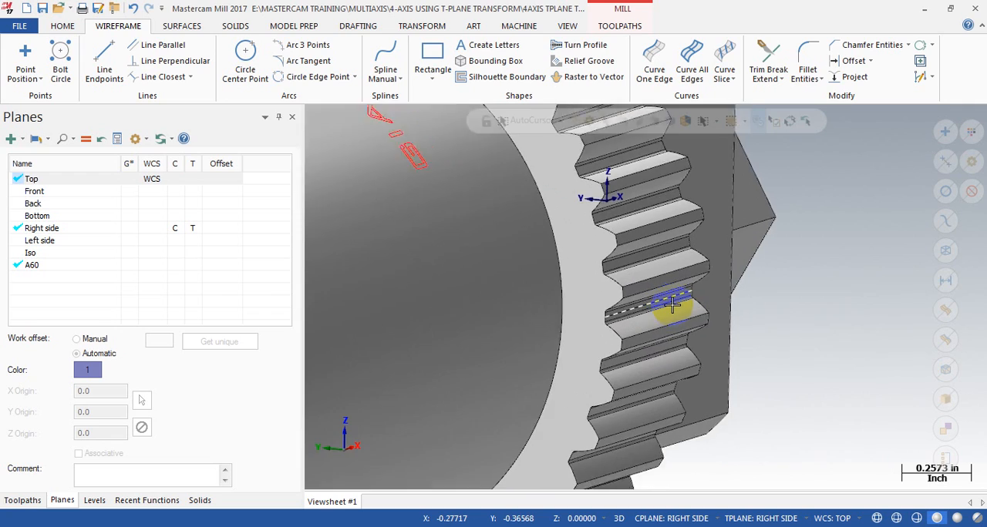
pyautogui.scroll(-2, 670, 303)
pyautogui.moveTo(629, 294)
pyautogui.mouseDown(button='middle')
pyautogui.moveTo(672, 288)
pyautogui.moveTo(665, 300)
pyautogui.mouseUp(button='middle')
pyautogui.scroll(2, 631, 316)
pyautogui.scroll(2, 631, 316)
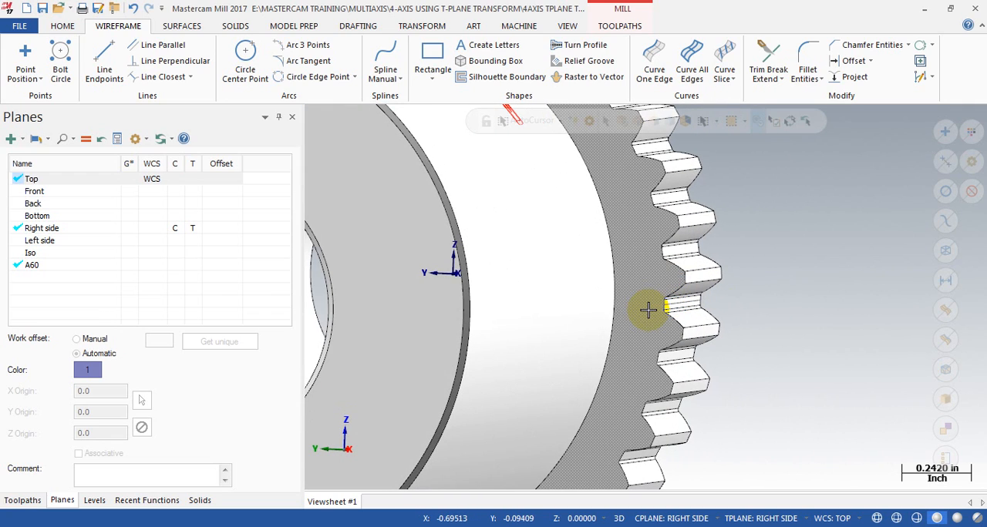
pyautogui.moveTo(647, 310); pyautogui.dragTo(700, 302, button='middle')
pyautogui.scroll(-4, 647, 293)
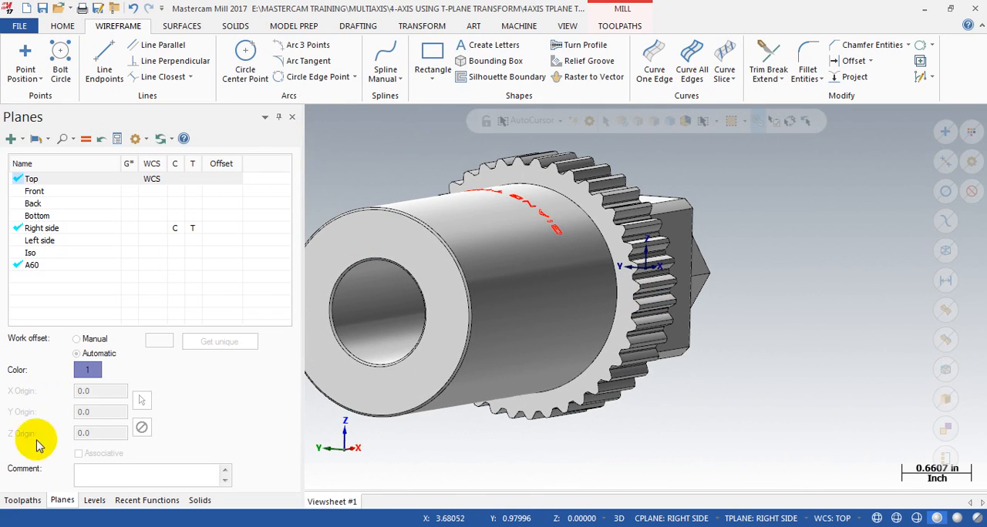
# Step: Start a Contour toolpath and chain the wireframe line in the tooth root as its 3D geometry
pyautogui.click(24, 500)
pyautogui.scroll(1, 598, 263)
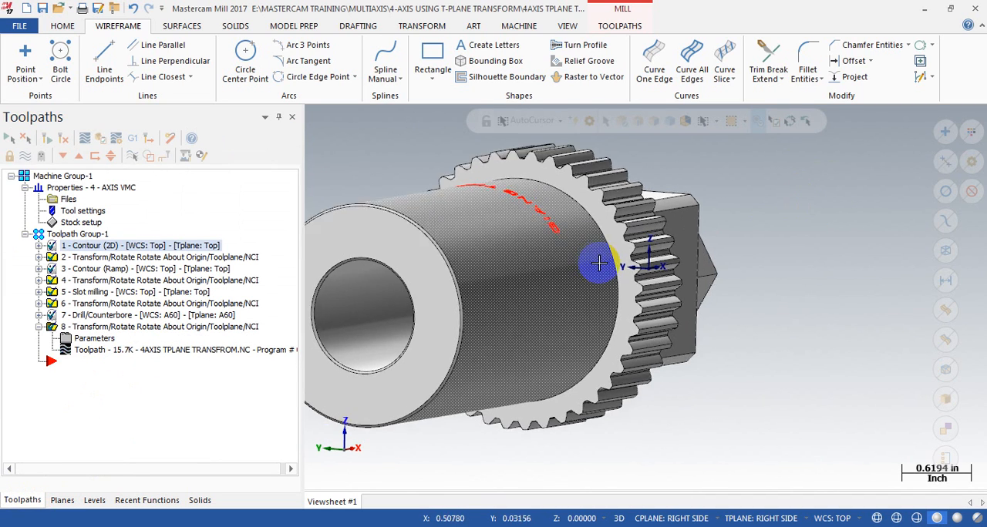
pyautogui.scroll(4, 599, 264)
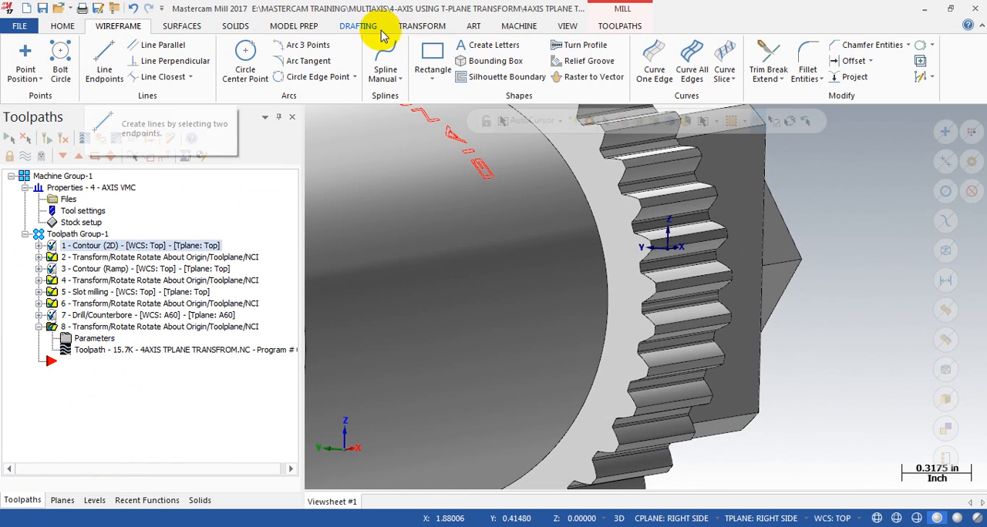
pyautogui.click(619, 26)
pyautogui.click(32, 68)
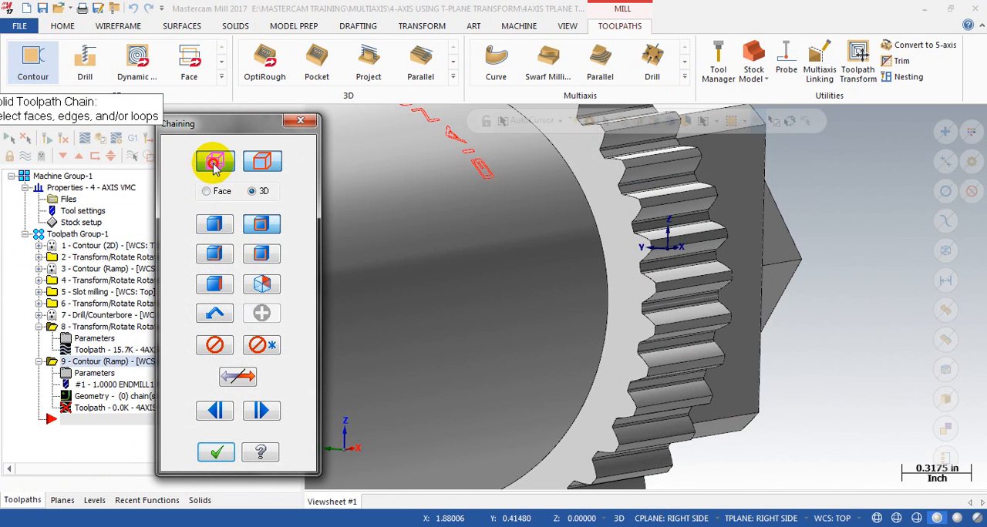
pyautogui.click(214, 162)
pyautogui.scroll(3, 741, 286)
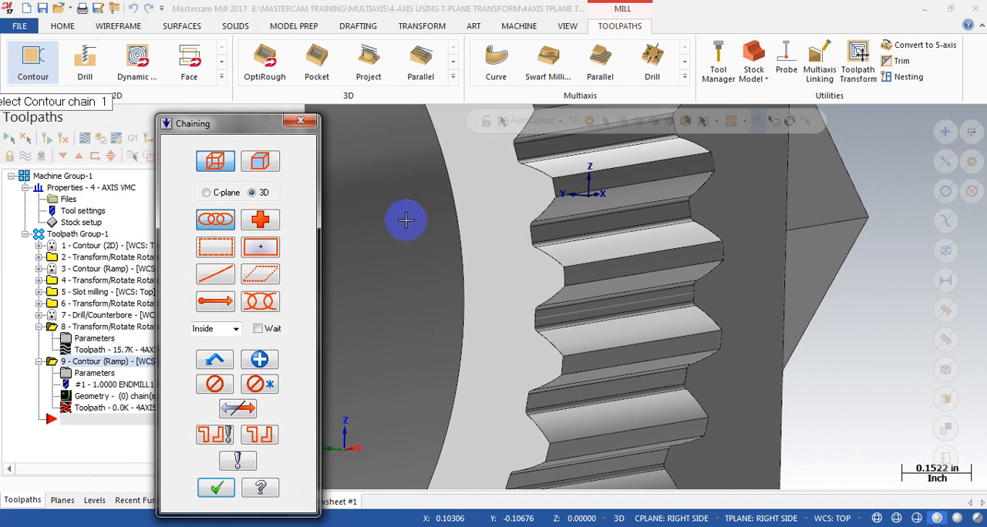
pyautogui.click(678, 298)
pyautogui.scroll(-1, 798, 253)
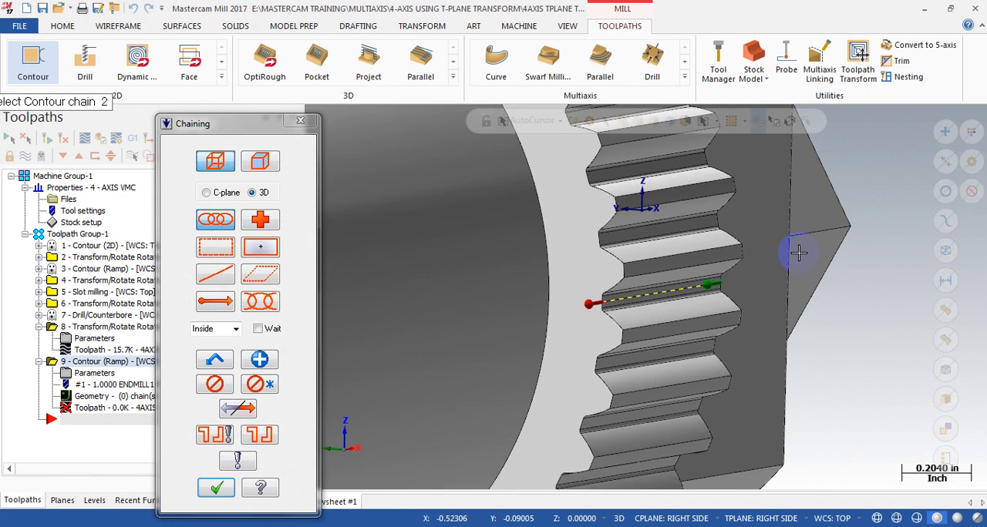
pyautogui.scroll(-4, 798, 253)
pyautogui.click(216, 489)
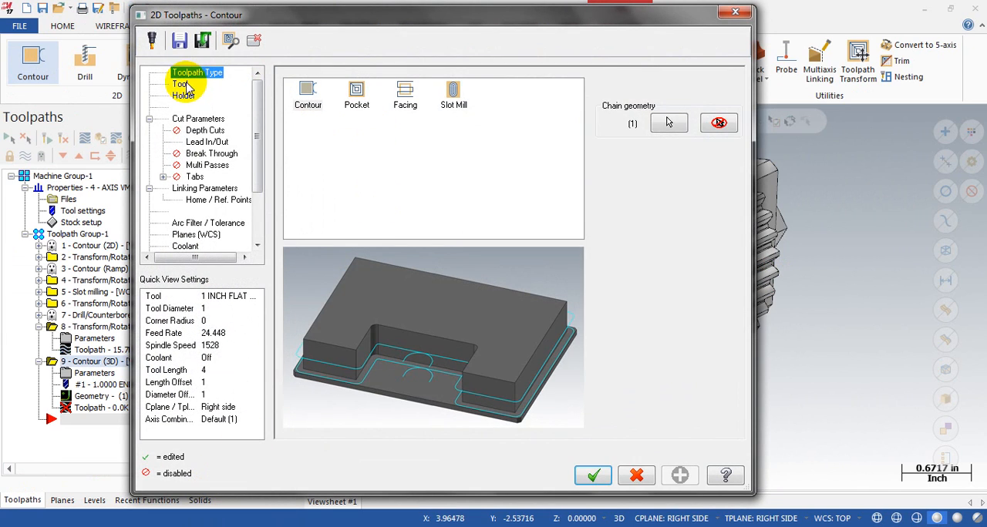
# Step: Choose tool 5, GEAR TEETH CUTTER, for the contour toolpath
pyautogui.click(189, 86)
pyautogui.click(409, 150)
pyautogui.click(413, 163)
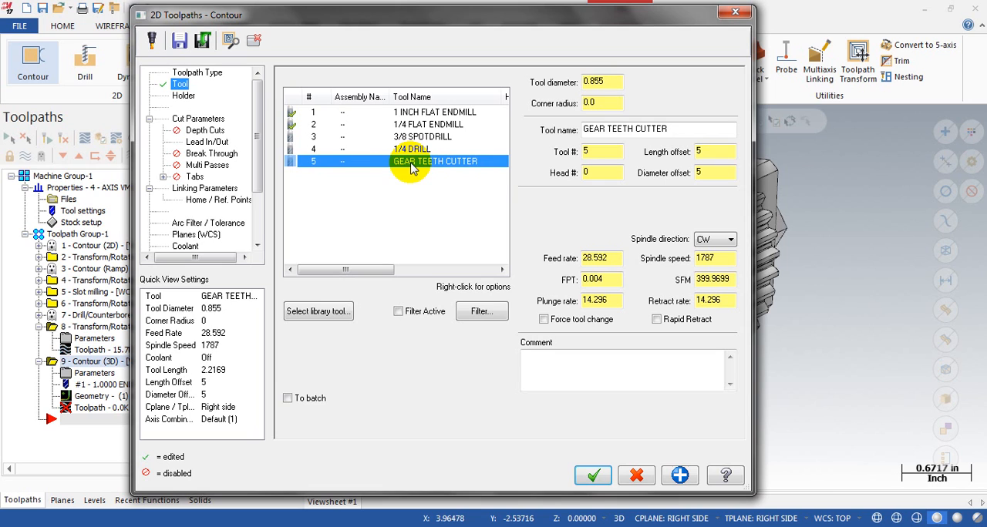
# Step: Examine the custom gear teeth cutter's profile, shoulder length and cutting length in its tool definition
pyautogui.doubleClick(343, 159)
pyautogui.click(739, 441)
pyautogui.scroll(3, 732, 440)
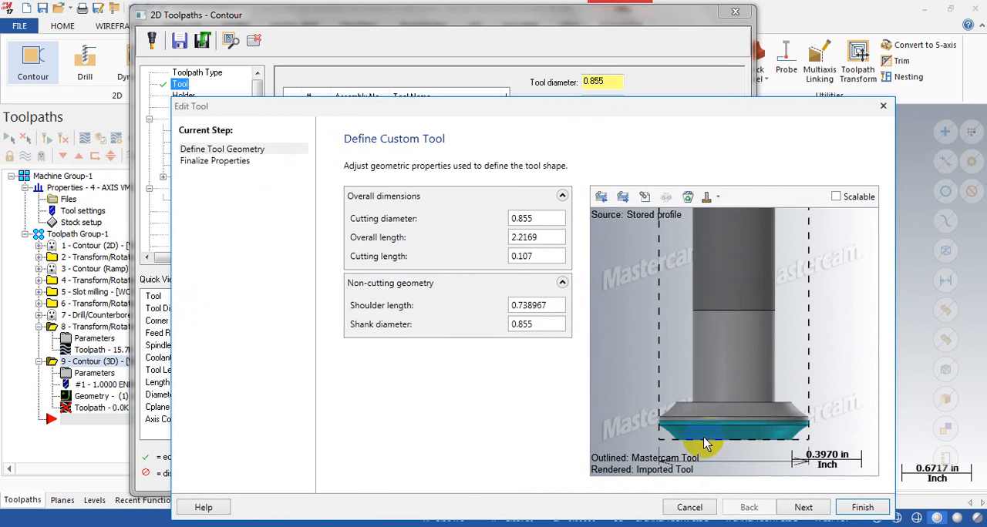
pyautogui.moveTo(706, 437); pyautogui.dragTo(699, 339, button='middle')
pyautogui.scroll(1, 654, 448)
pyautogui.moveTo(654, 448); pyautogui.dragTo(626, 415, button='middle')
pyautogui.scroll(-1, 625, 414)
pyautogui.scroll(4, 725, 379)
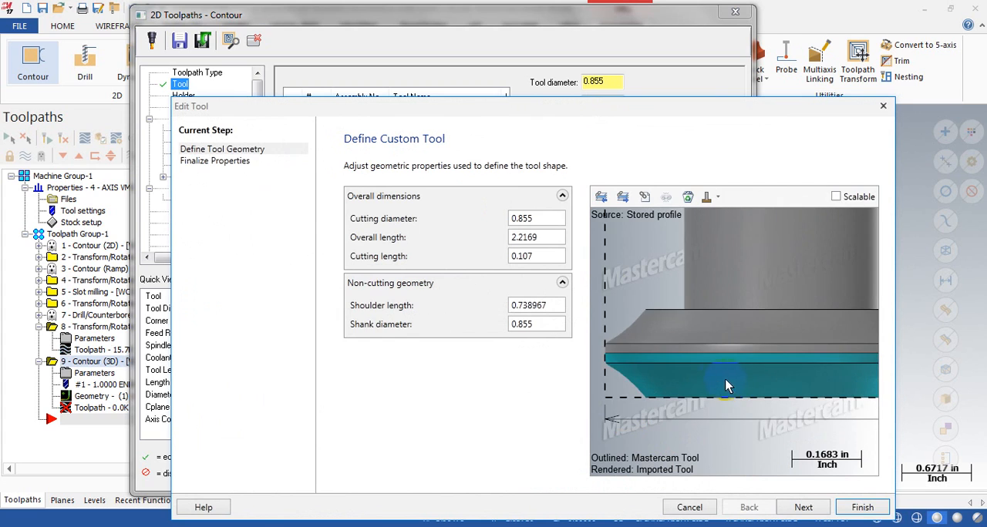
pyautogui.scroll(-1, 704, 376)
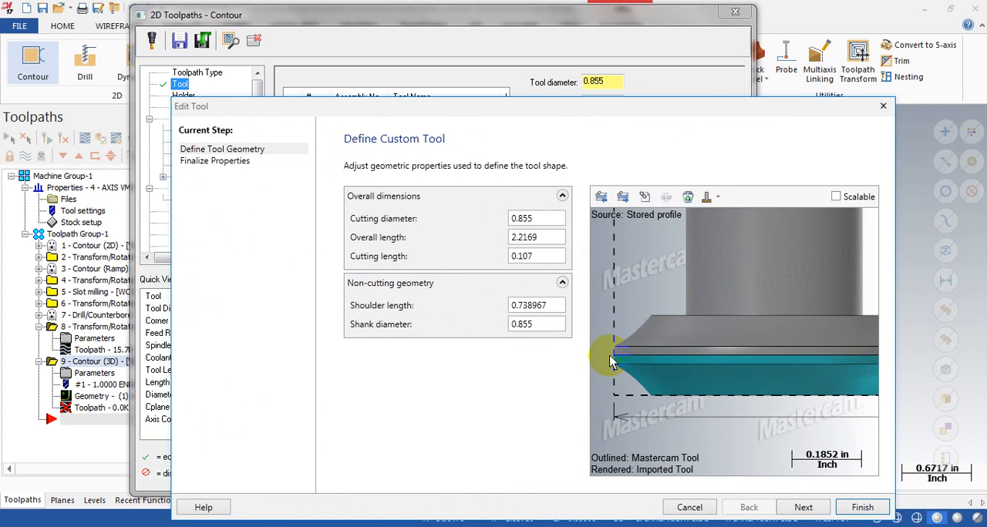
pyautogui.scroll(-7, 717, 447)
pyautogui.scroll(4, 696, 436)
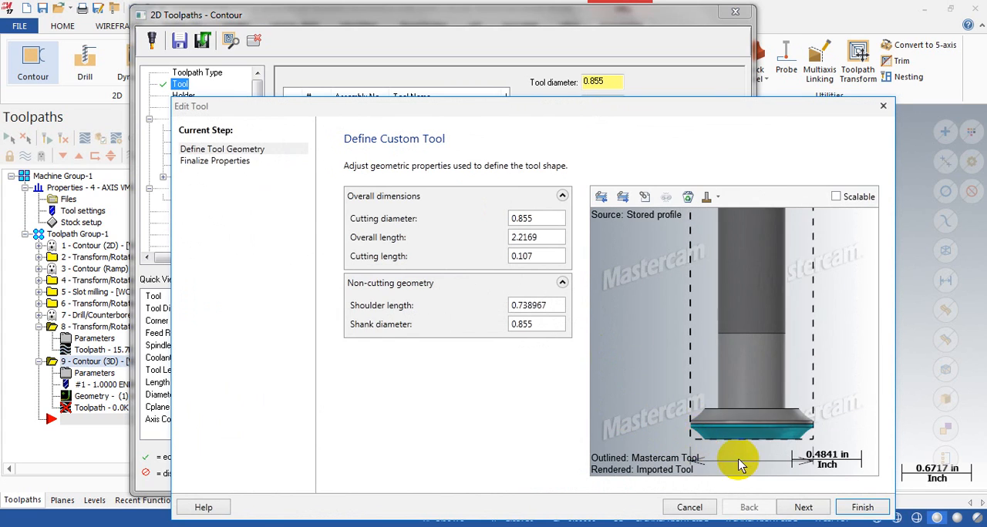
pyautogui.scroll(-2, 632, 357)
pyautogui.scroll(3, 686, 409)
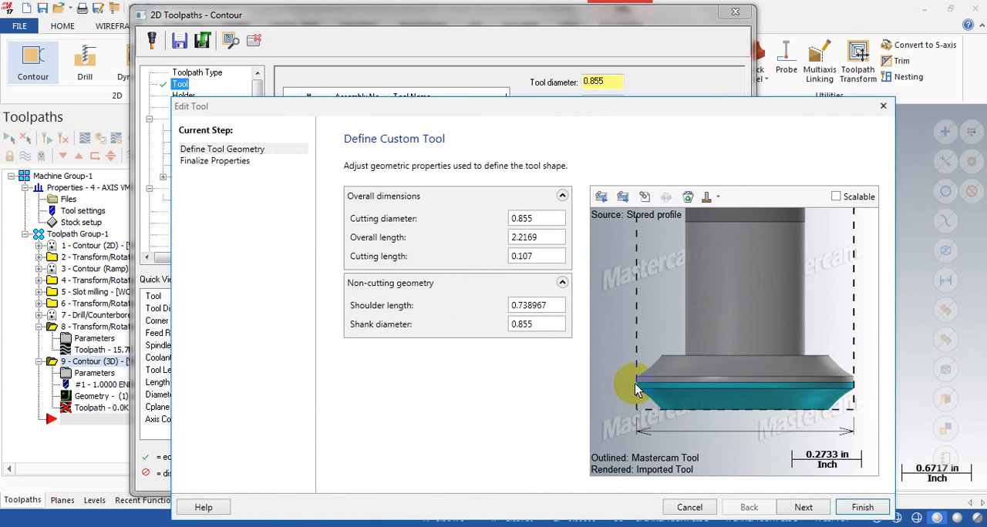
pyautogui.doubleClick(540, 305)
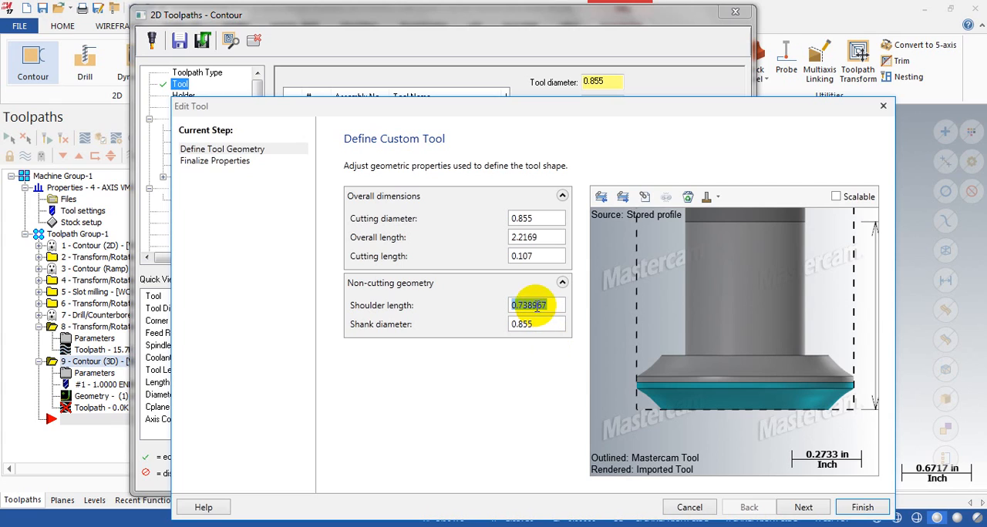
pyautogui.doubleClick(529, 255)
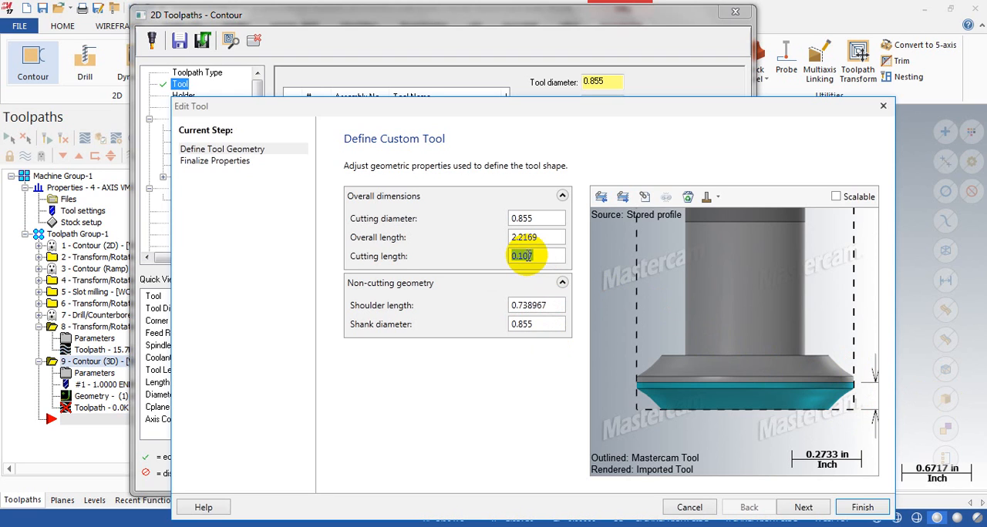
pyautogui.click(883, 106)
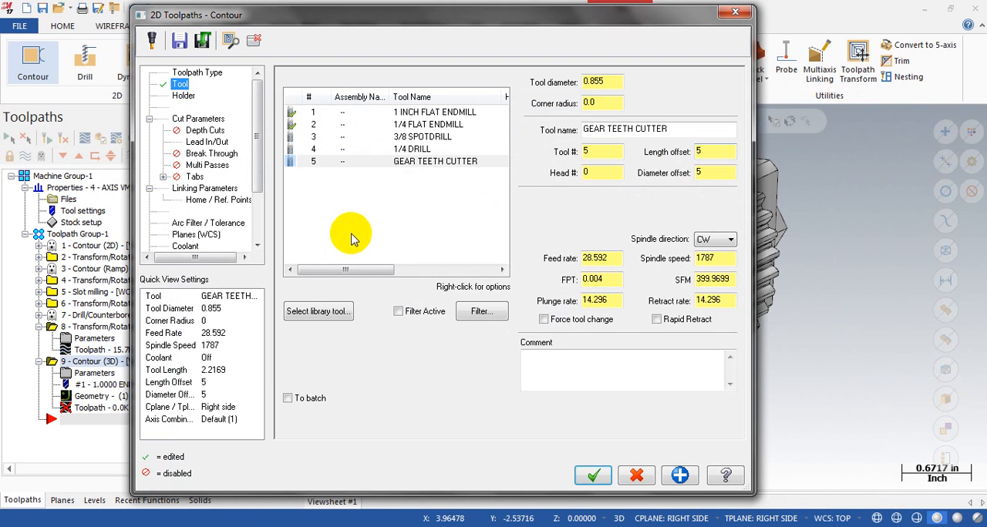
# Step: Keep the GEAR TEETH CUTTER selected and set the contour type to 2D in the cut parameters
pyautogui.click(378, 161)
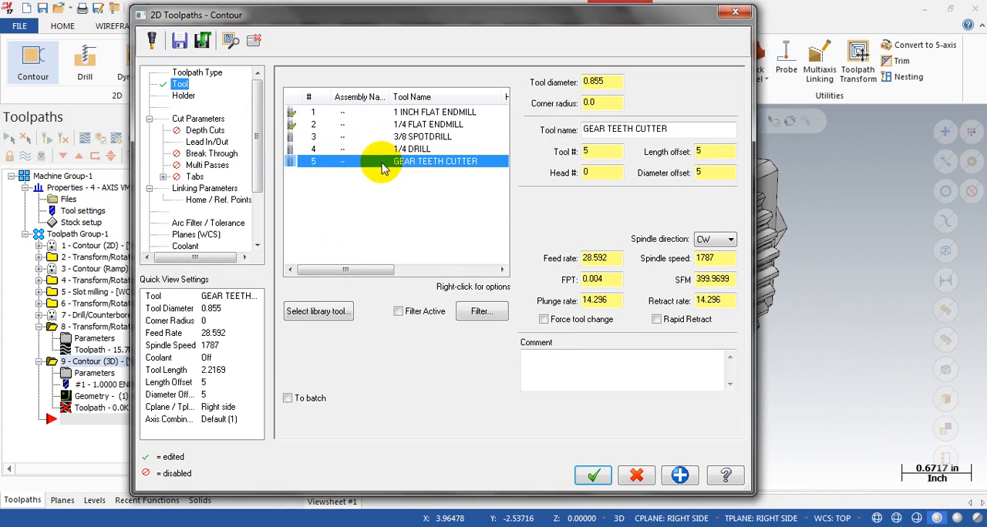
pyautogui.click(196, 120)
pyautogui.click(610, 109)
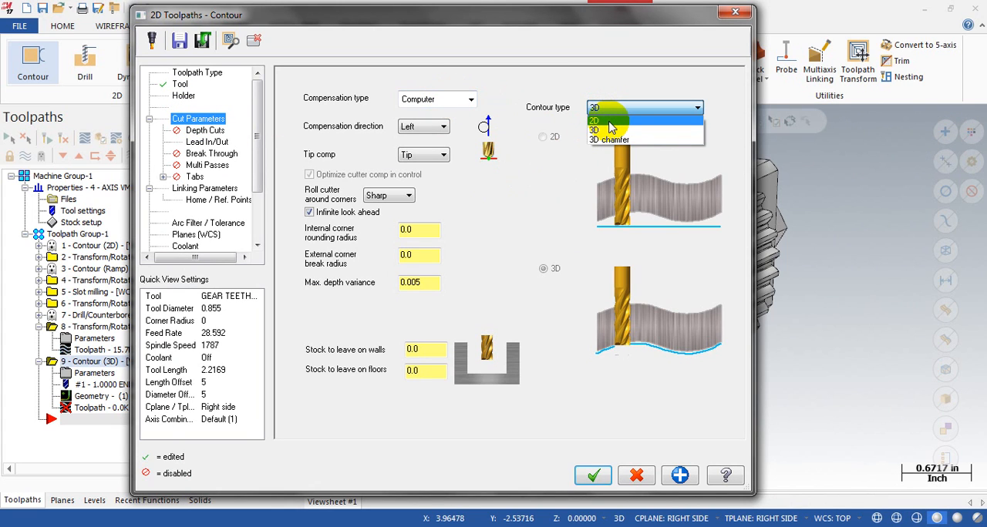
pyautogui.click(609, 122)
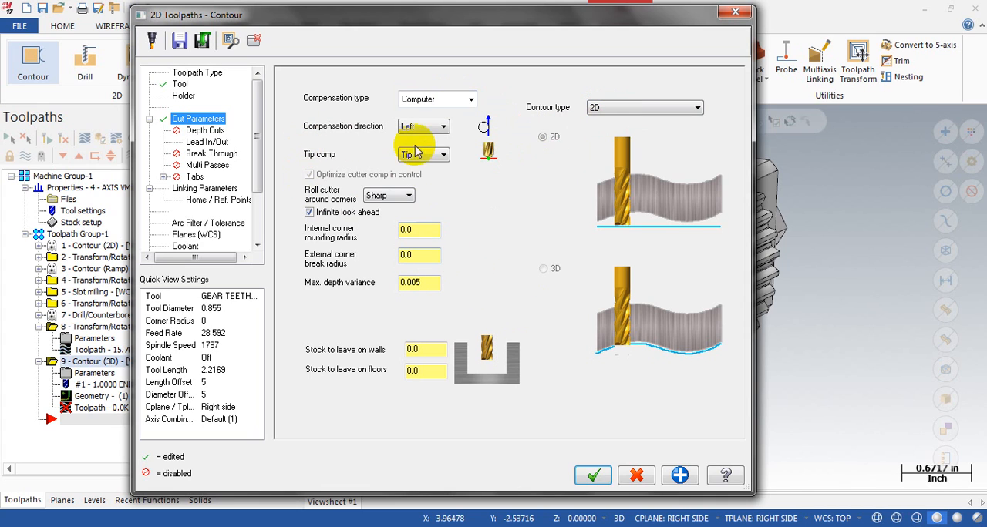
# Step: Set the contour operation's tool plane and construction plane to Top
pyautogui.click(203, 188)
pyautogui.click(205, 165)
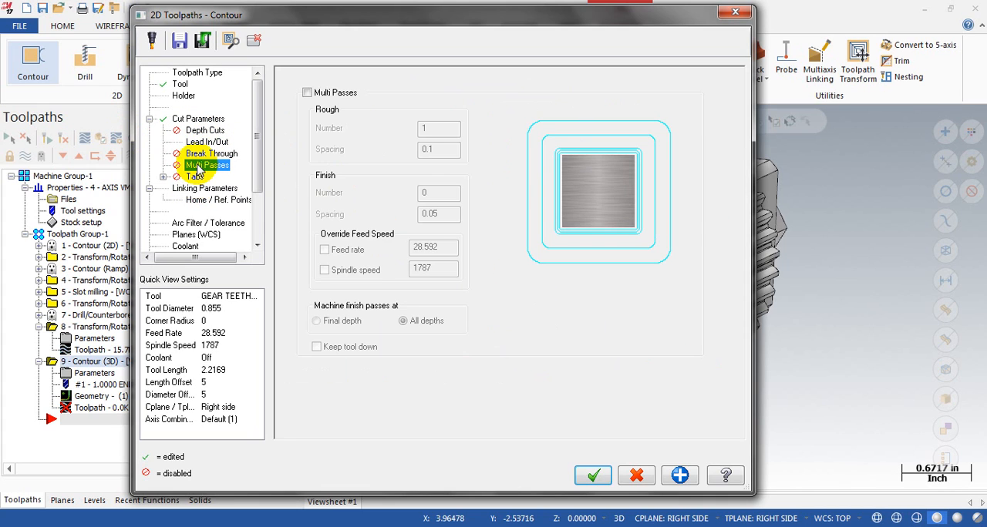
pyautogui.click(193, 234)
pyautogui.click(429, 199)
pyautogui.click(591, 197)
# Step: Enable multi passes with 0 rough passes, 3 finish passes at 0.02 spacing, and keep tool down
pyautogui.click(205, 130)
pyautogui.click(208, 142)
pyautogui.click(207, 165)
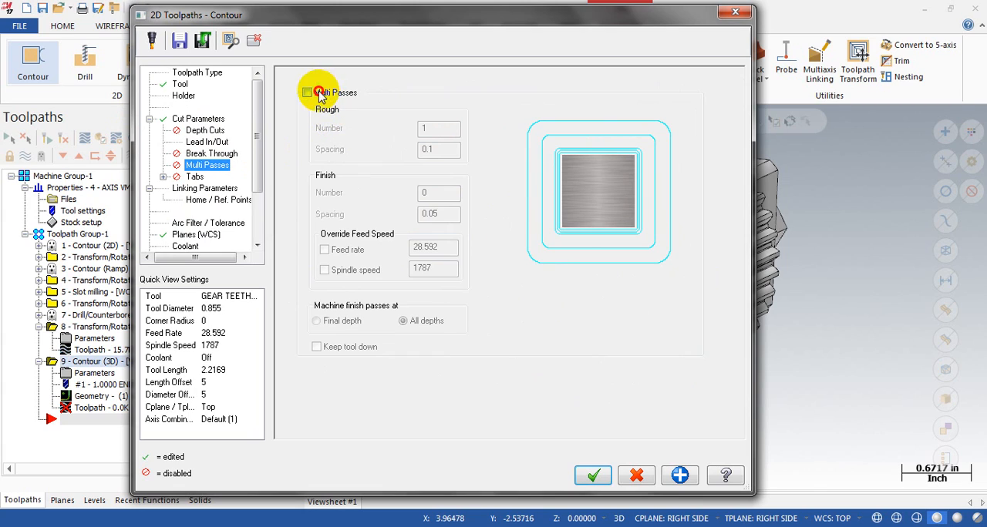
pyautogui.click(316, 93)
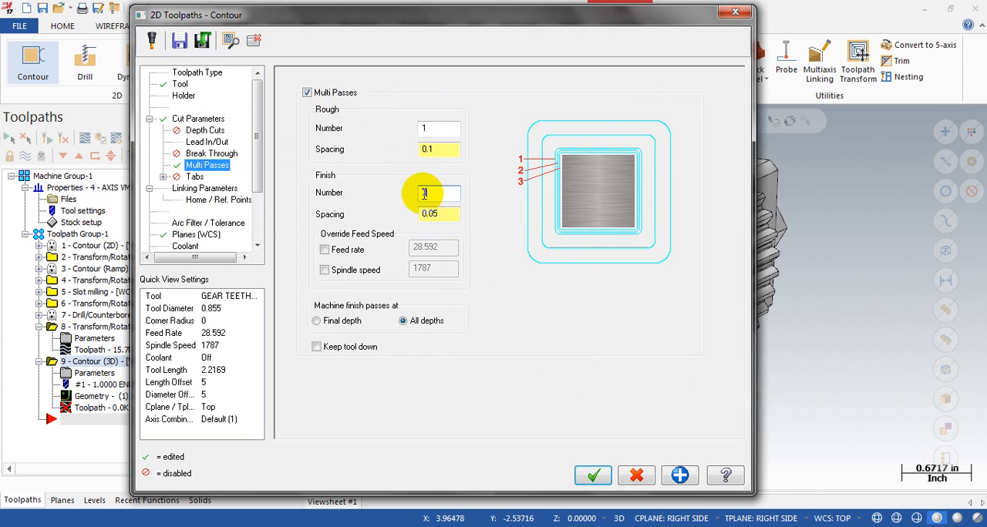
pyautogui.click(438, 214)
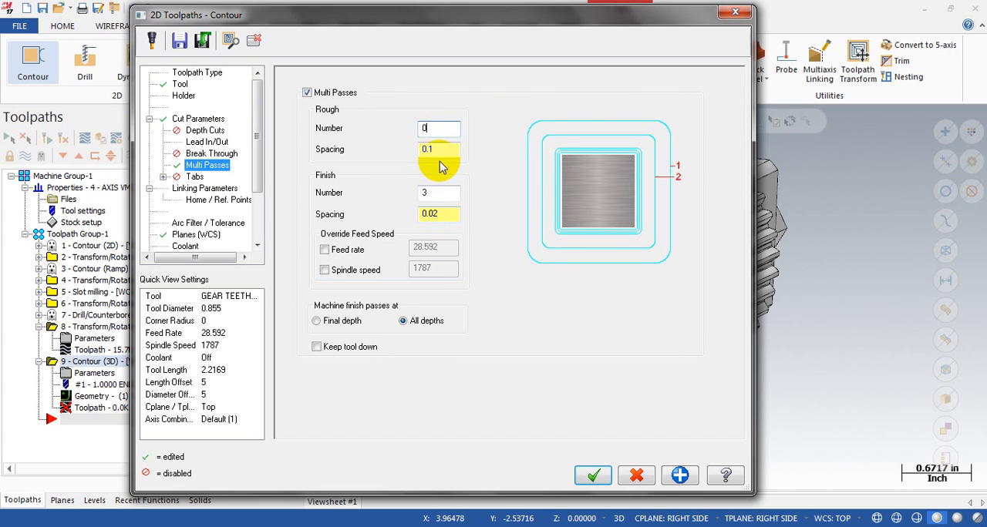
pyautogui.doubleClick(431, 214)
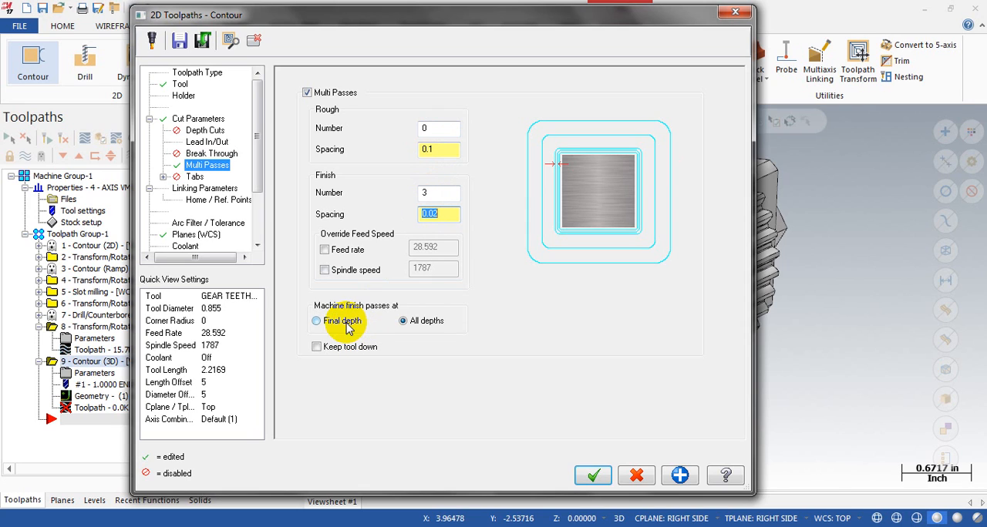
pyautogui.click(345, 347)
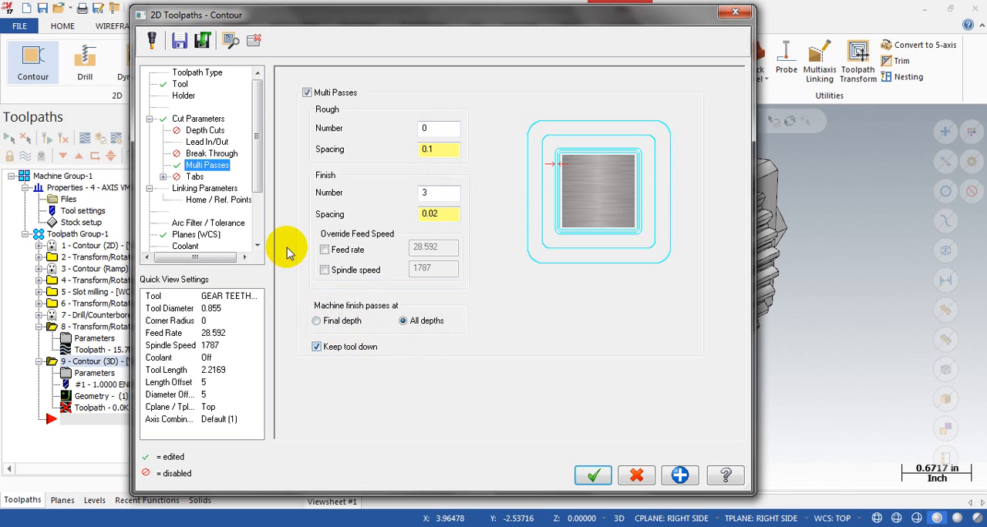
# Step: Set the lead-in line length and arc radius to 0.1 each and copy the entry settings to the exit
pyautogui.click(210, 154)
pyautogui.click(205, 130)
pyautogui.click(207, 142)
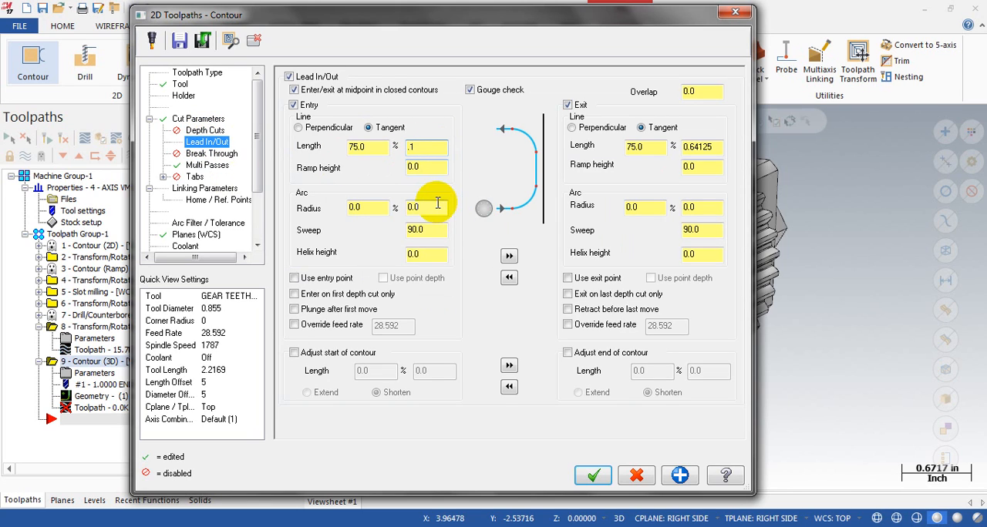
pyautogui.click(508, 256)
# Step: Set the contour's depth to incremental -0.107 in the linking parameters and generate the toolpath
pyautogui.click(204, 189)
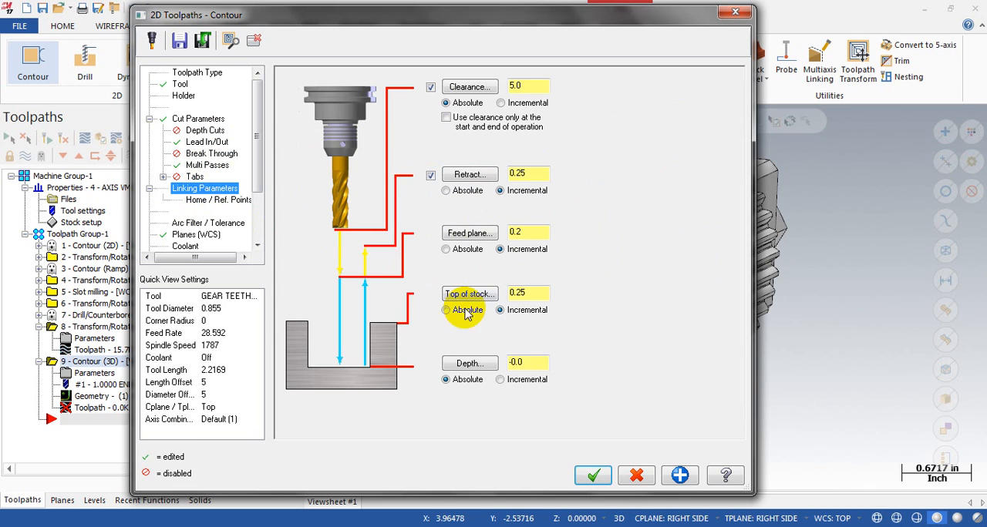
pyautogui.click(524, 380)
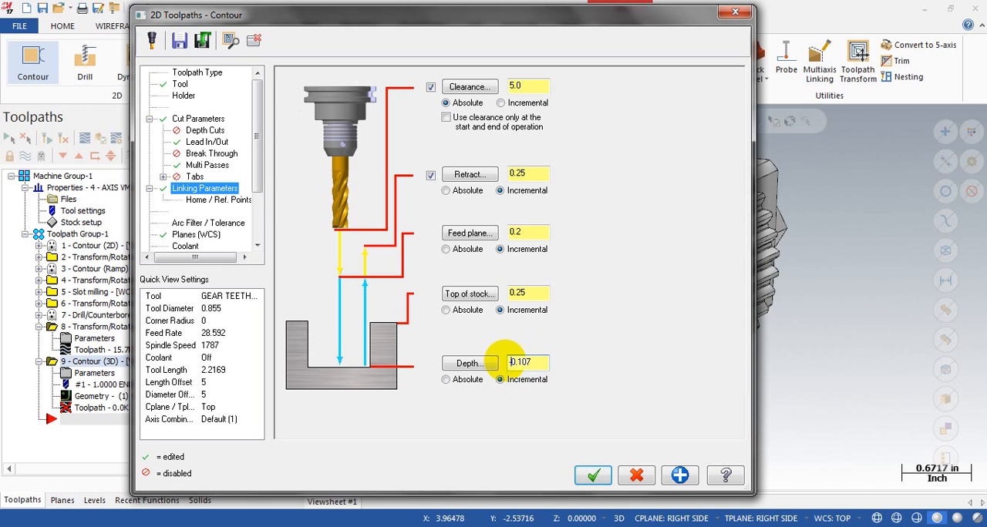
pyautogui.click(591, 477)
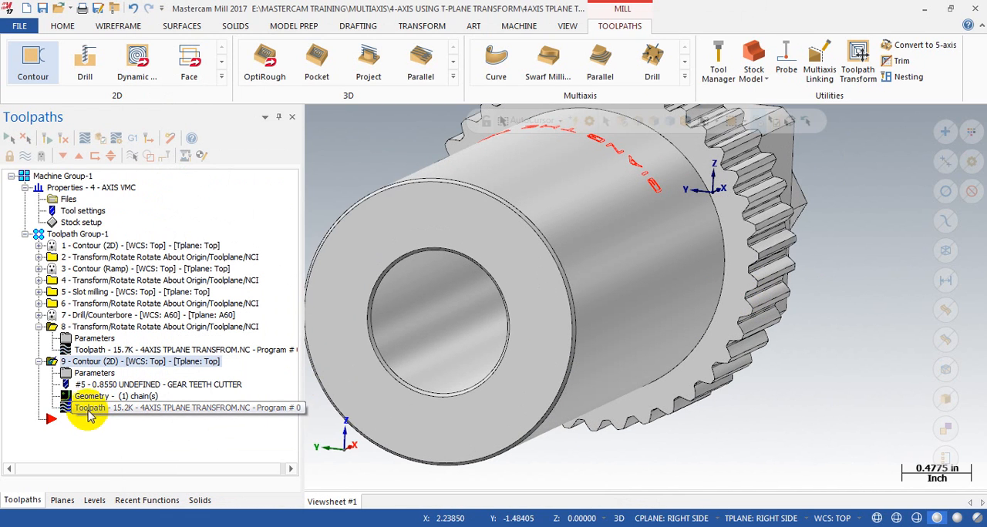
# Step: Backplot the gear teeth contour and check the cutter's position against the teeth from the right side and in 3D
pyautogui.click(90, 410)
pyautogui.scroll(-1, 594, 173)
pyautogui.moveTo(530, 123); pyautogui.dragTo(651, 122)
pyautogui.moveTo(764, 185)
pyautogui.mouseDown(button='middle')
pyautogui.moveTo(656, 259)
pyautogui.moveTo(770, 260)
pyautogui.mouseUp(button='middle')
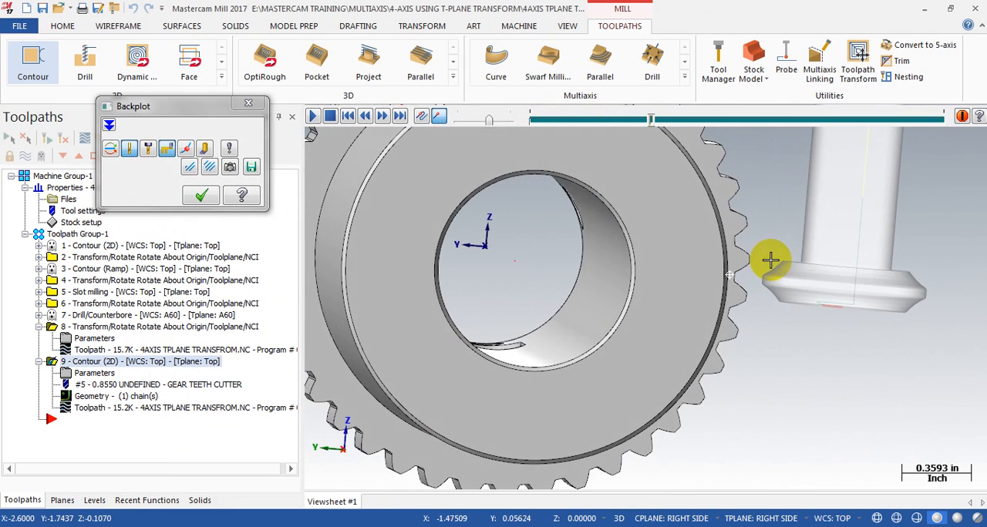
pyautogui.hotkey('alt', '5')
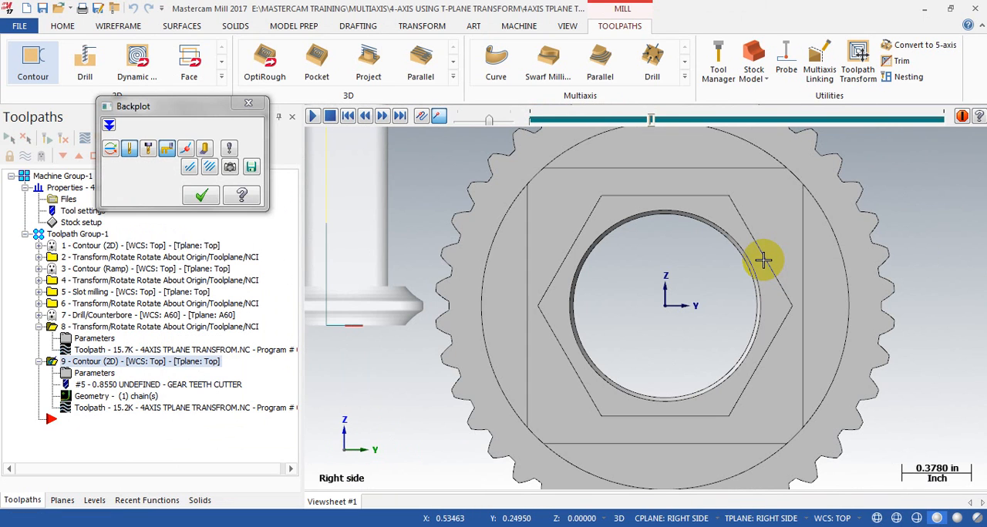
pyautogui.scroll(-3, 784, 348)
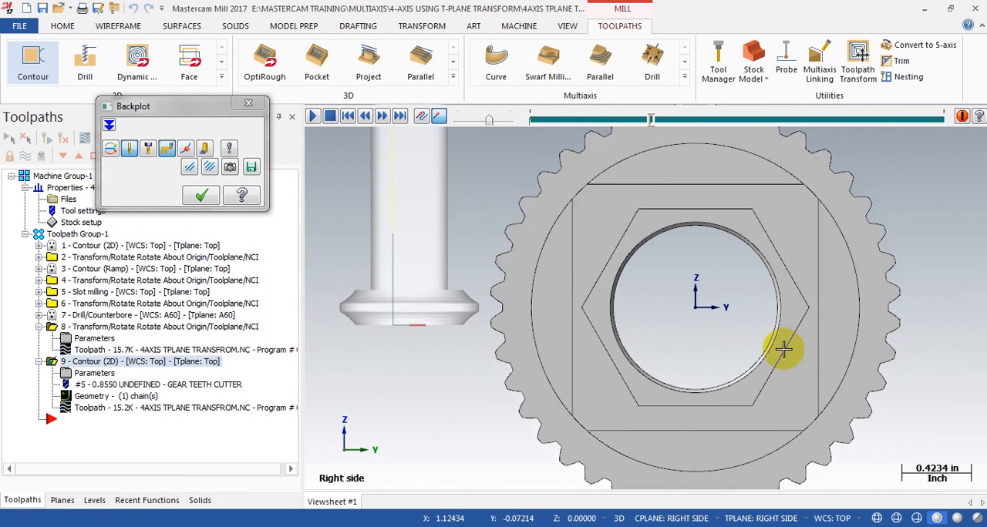
pyautogui.scroll(3, 436, 357)
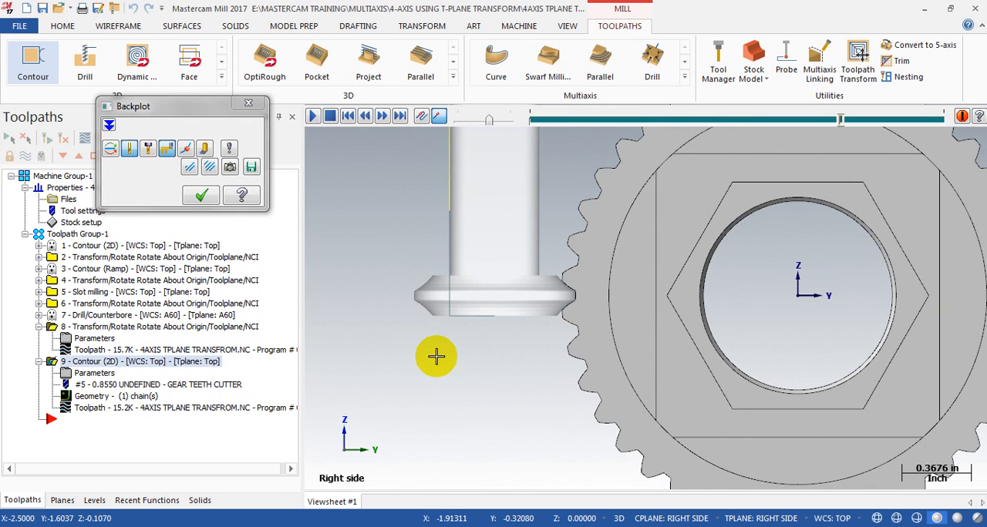
pyautogui.scroll(-1, 523, 256)
pyautogui.moveTo(524, 256); pyautogui.dragTo(555, 284, button='middle')
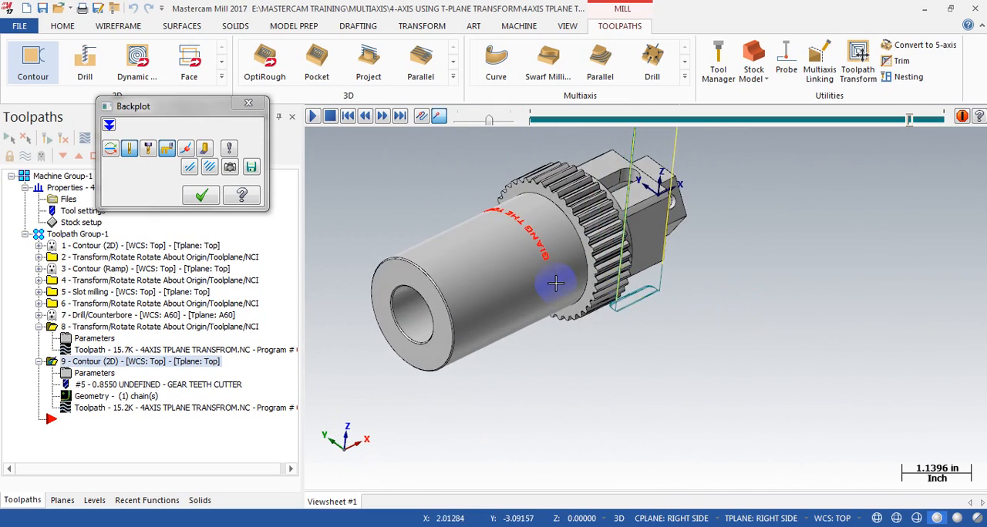
pyautogui.scroll(1, 555, 283)
pyautogui.scroll(-2, 696, 293)
pyautogui.click(200, 196)
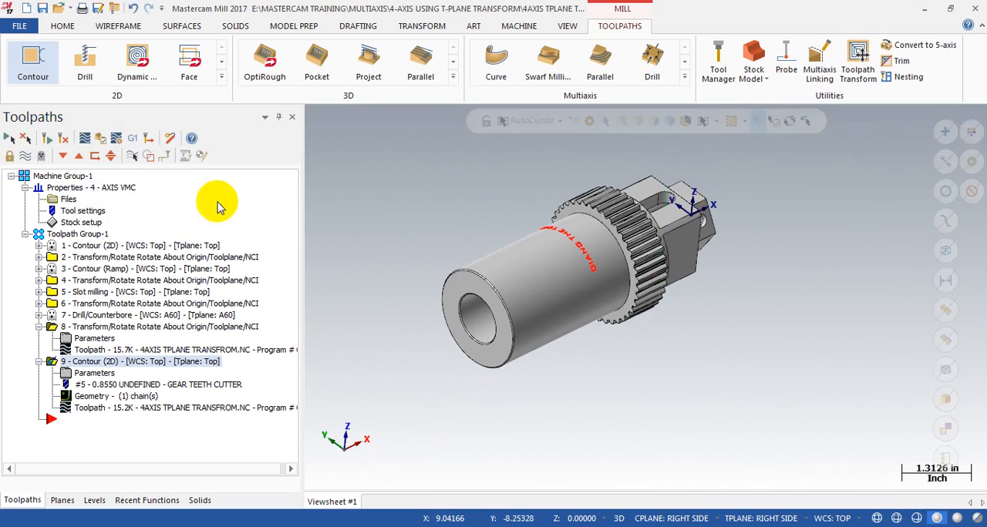
# Step: Start a tool-plane rotate transform with operation 9, the gear teeth contour, as its source and open the rotation settings
pyautogui.click(39, 327)
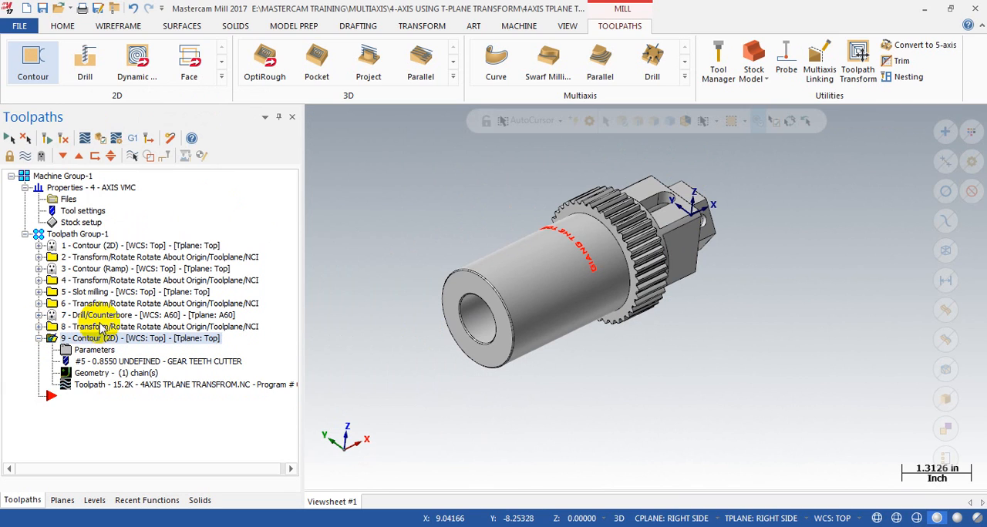
pyautogui.click(856, 68)
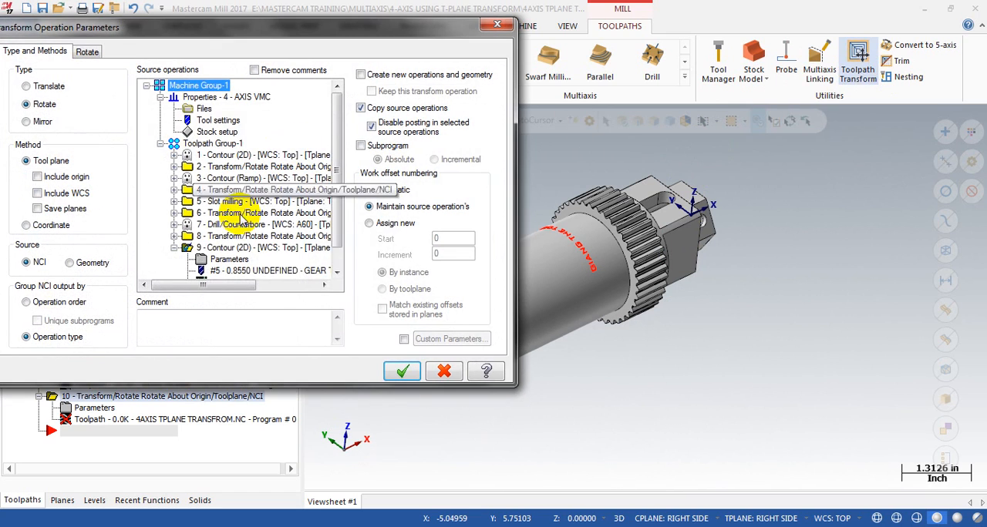
pyautogui.scroll(-1, 231, 224)
pyautogui.click(221, 225)
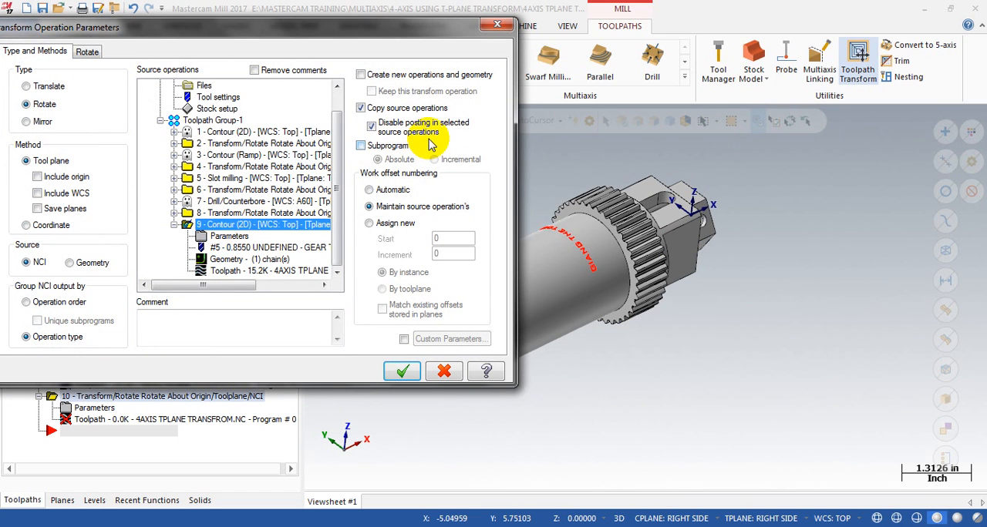
pyautogui.click(87, 52)
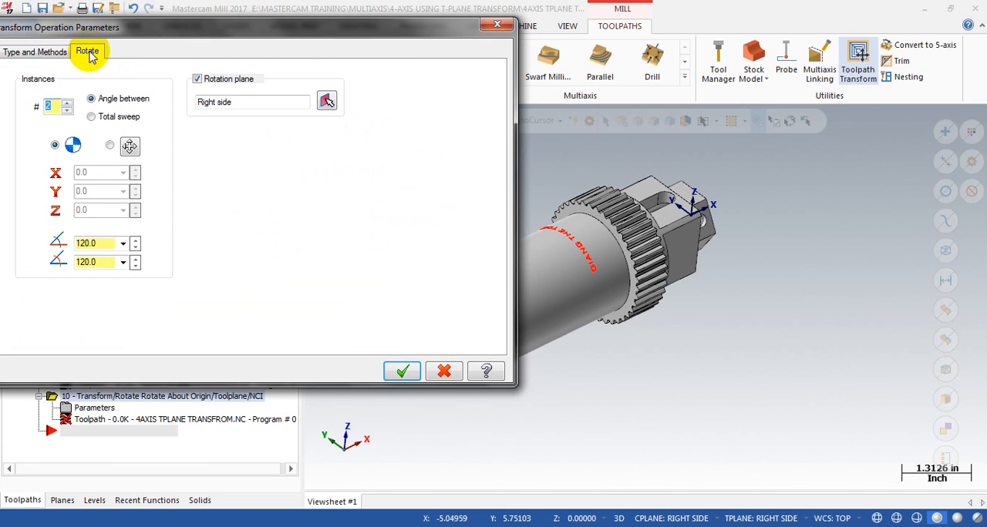
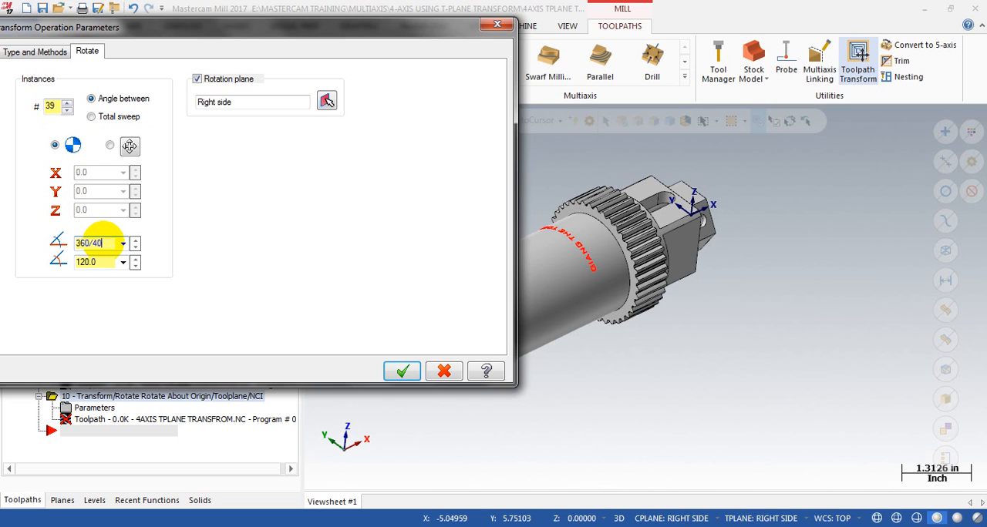
# Step: Set the rotate transform's start angle to 360/40 and its rotation angle to 9, and generate the transformed toolpath
pyautogui.click(104, 264)
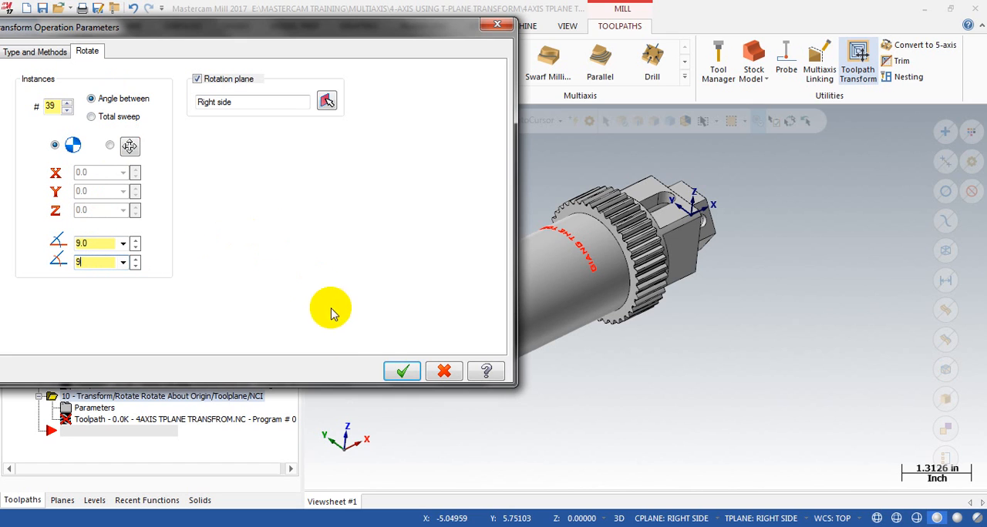
pyautogui.click(400, 371)
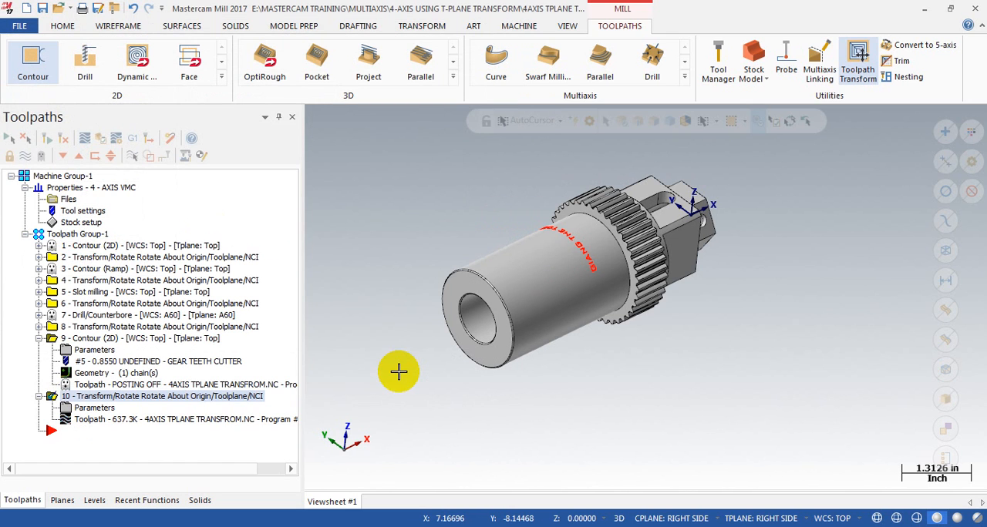
# Step: Backplot the rotated gear teeth toolpath from start to end and inspect its passes all around the part
pyautogui.click(81, 420)
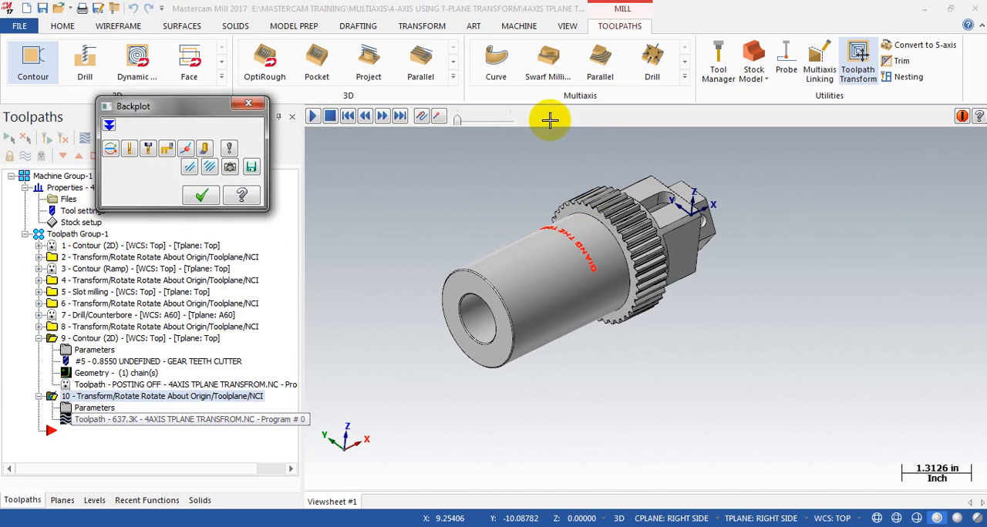
pyautogui.moveTo(531, 118); pyautogui.dragTo(844, 112)
pyautogui.scroll(4, 689, 202)
pyautogui.moveTo(659, 221); pyautogui.dragTo(599, 320, button='middle')
pyautogui.scroll(-3, 600, 320)
pyautogui.moveTo(627, 245); pyautogui.dragTo(602, 260, button='middle')
pyautogui.scroll(-4, 602, 260)
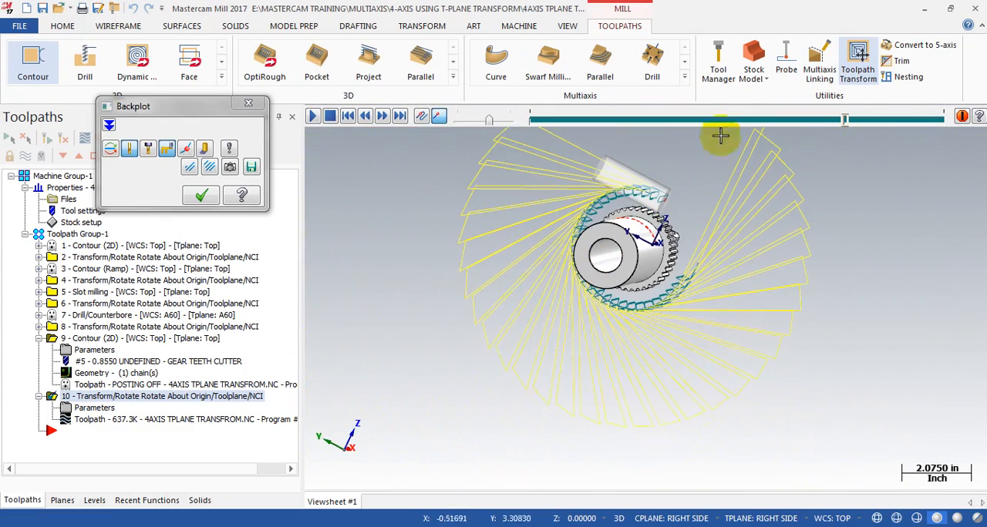
pyautogui.moveTo(844, 123); pyautogui.dragTo(949, 117)
pyautogui.click(201, 195)
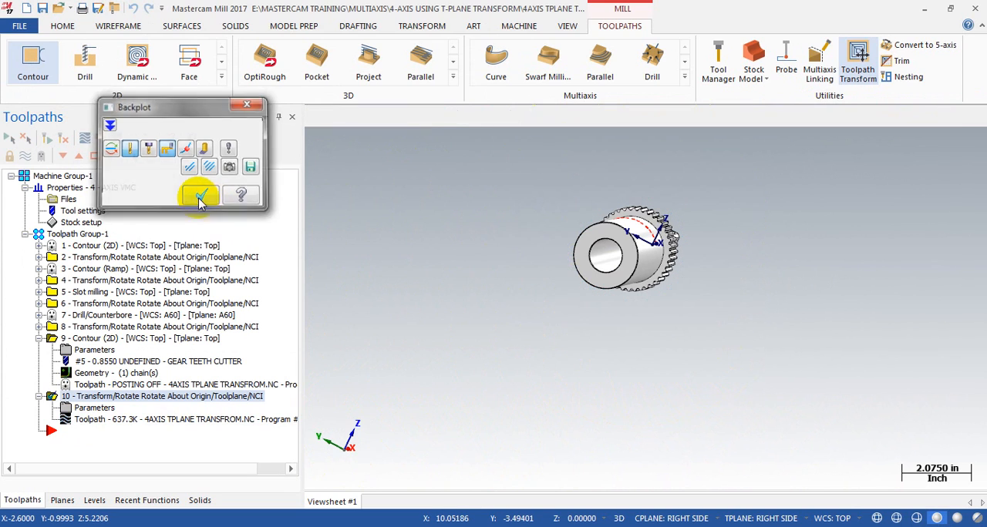
# Step: Collapse operation 9, select all operations in Toolpath Group-1 and verify them in Mastercam Simulator
pyautogui.click(39, 338)
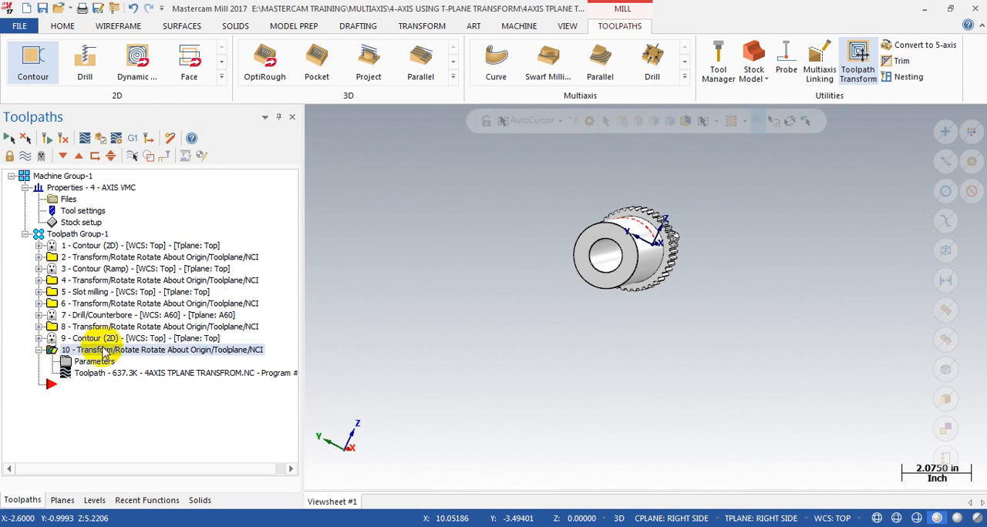
pyautogui.click(63, 234)
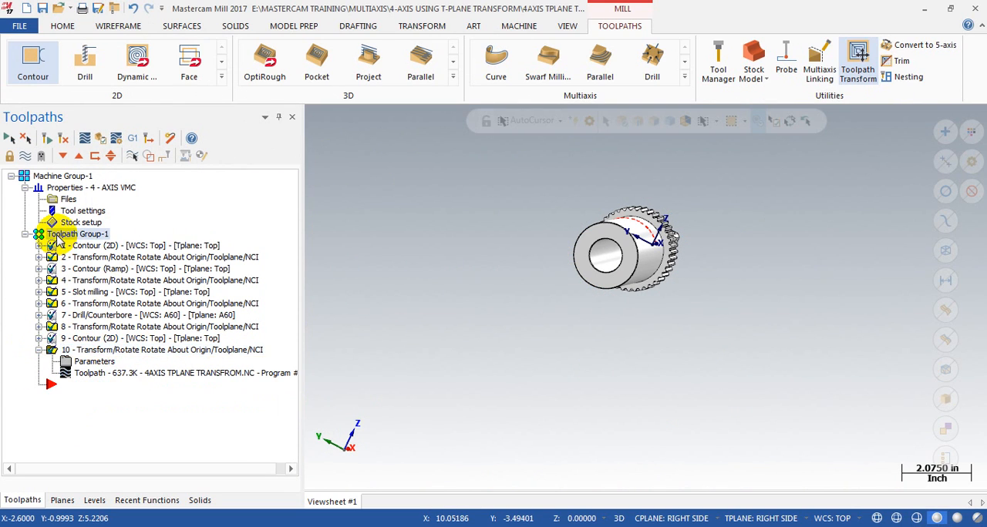
pyautogui.click(98, 144)
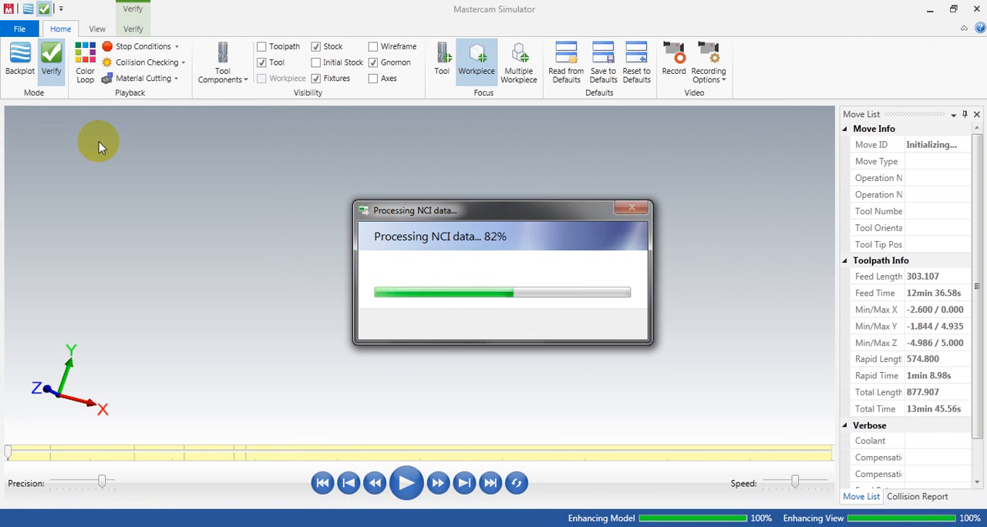
pyautogui.click(99, 144)
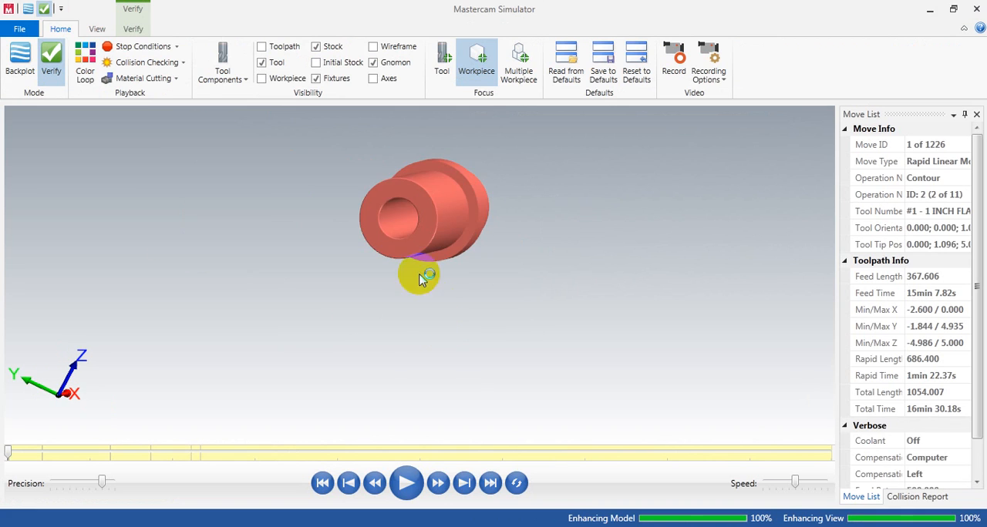
# Step: Advance the verification operation by operation past the hex, slot and hole cuts to the gear teeth contour
pyautogui.scroll(3, 386, 209)
pyautogui.moveTo(385, 209); pyautogui.dragTo(464, 222, button='middle')
pyautogui.scroll(-3, 314, 242)
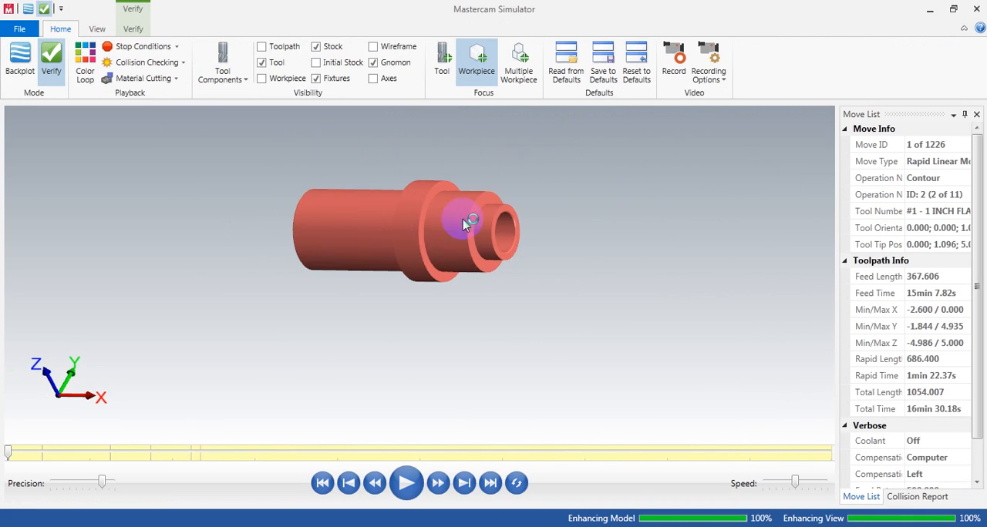
pyautogui.click(462, 486)
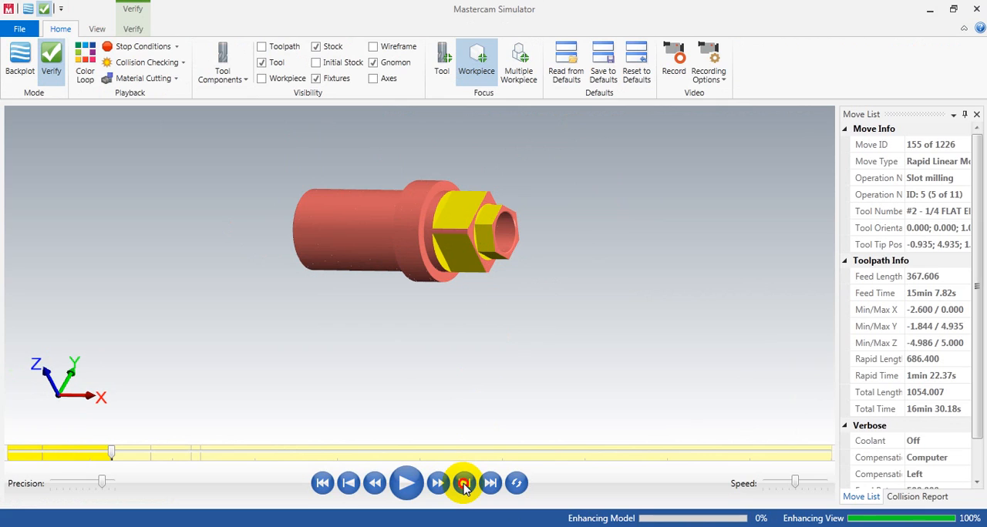
pyautogui.click(464, 485)
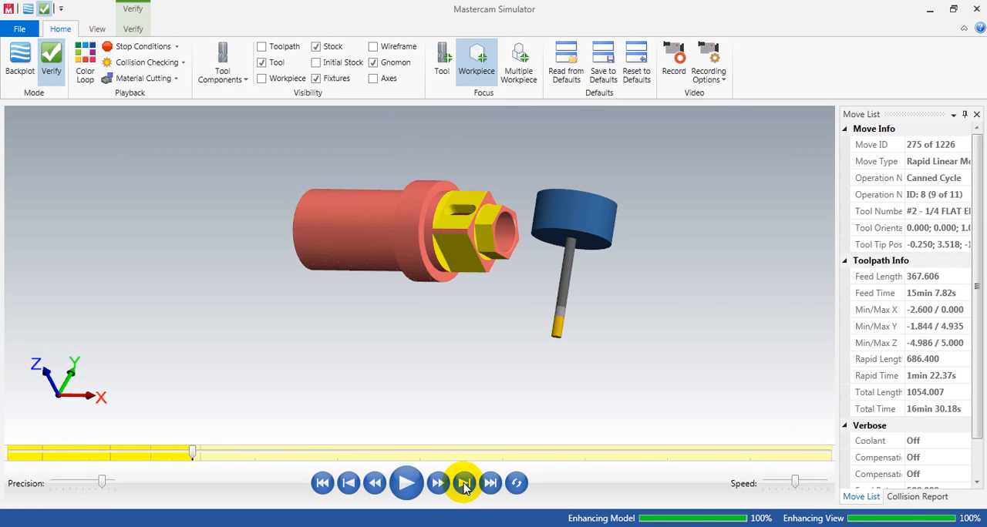
pyautogui.moveTo(452, 301); pyautogui.dragTo(467, 313, button='middle')
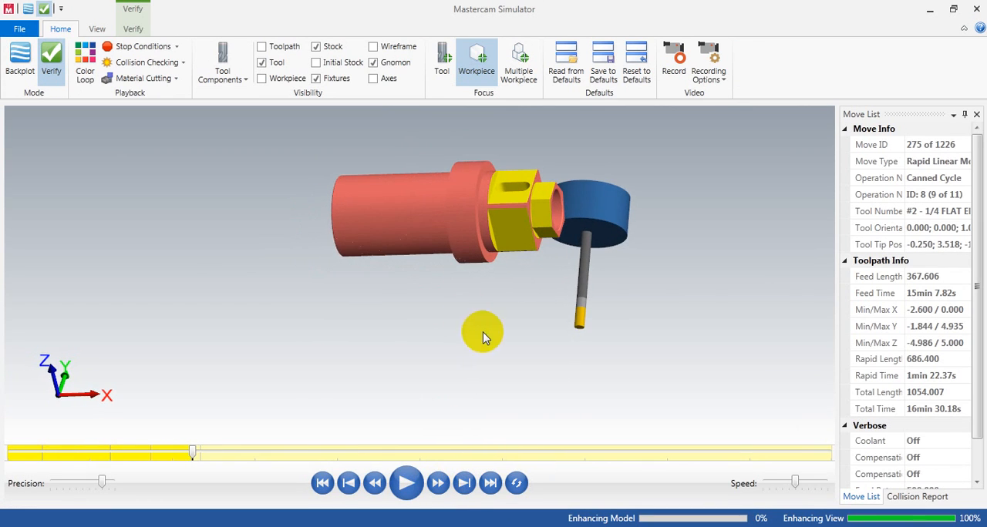
pyautogui.click(464, 484)
pyautogui.moveTo(496, 256)
pyautogui.mouseDown(button='middle')
pyautogui.moveTo(513, 255)
pyautogui.moveTo(506, 250)
pyautogui.mouseUp(button='middle')
# Step: Play the gear teeth cutter's moves one at a time through the first tooth space and examine the cut up close
pyautogui.press('s')
pyautogui.press('s')
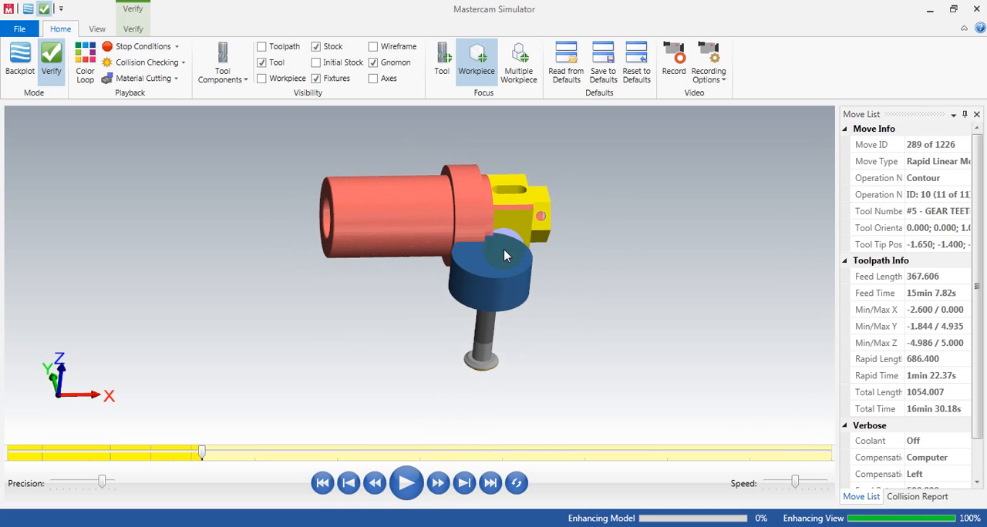
pyautogui.press('s')
pyautogui.press('s')
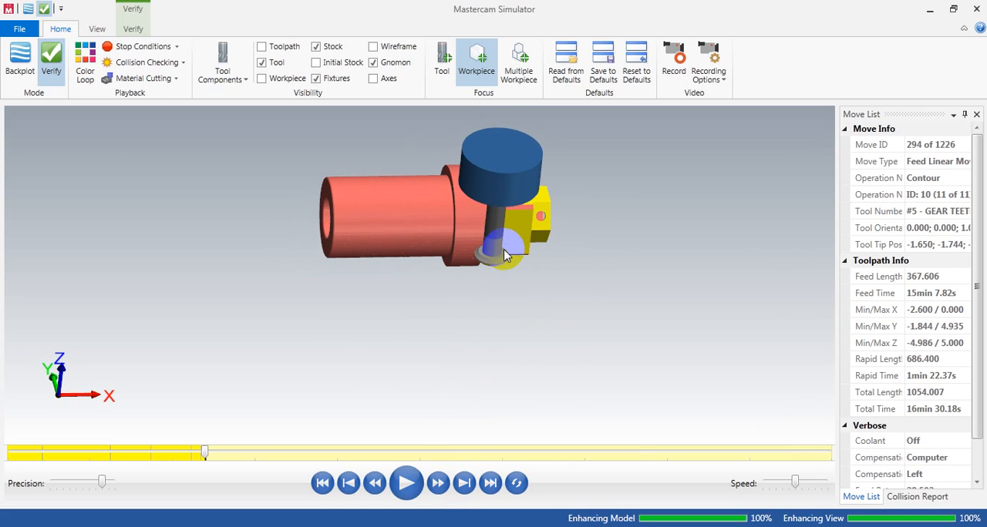
pyautogui.scroll(5, 504, 255)
pyautogui.moveTo(427, 237)
pyautogui.mouseDown(button='middle')
pyautogui.moveTo(408, 218)
pyautogui.moveTo(434, 240)
pyautogui.mouseUp(button='middle')
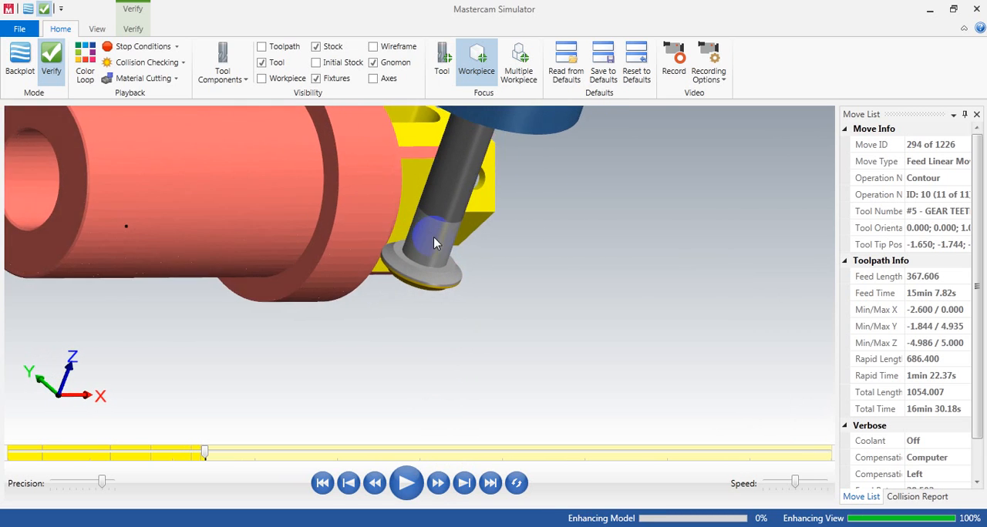
pyautogui.scroll(-2, 433, 240)
pyautogui.scroll(3, 375, 220)
pyautogui.scroll(2, 375, 214)
pyautogui.scroll(-3, 429, 265)
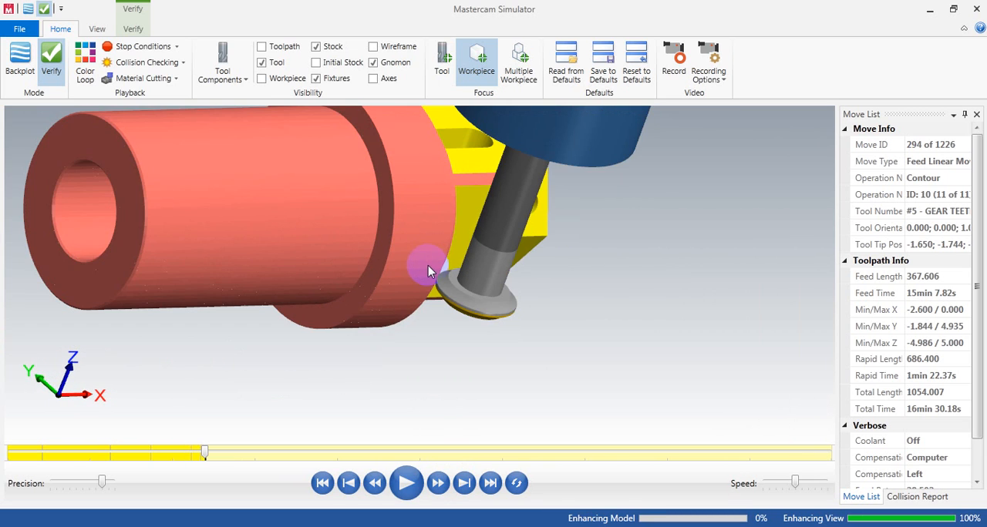
pyautogui.press('s')
pyautogui.press('s')
pyautogui.press('s')
pyautogui.press('s')
pyautogui.press('s')
pyautogui.press('s')
pyautogui.press('s')
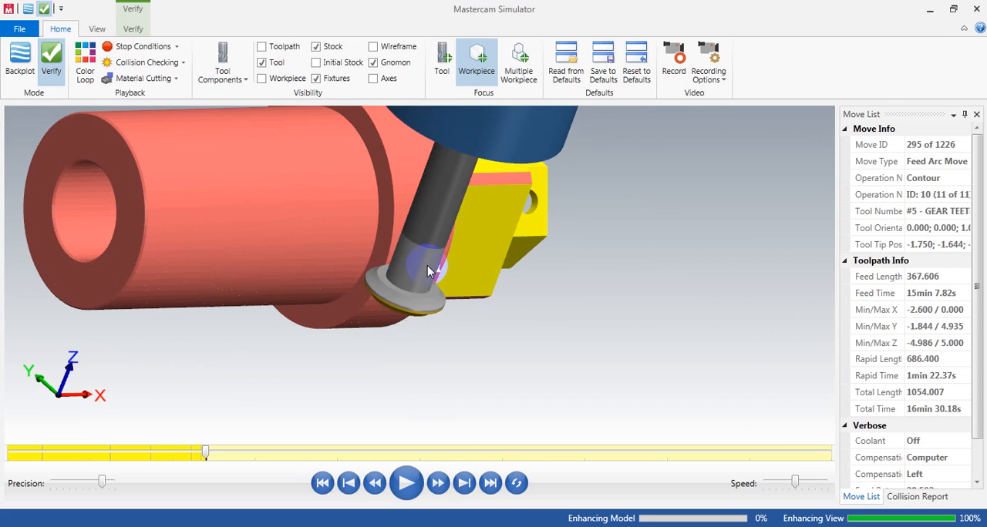
pyautogui.press('s')
pyautogui.press('s')
pyautogui.press('s')
pyautogui.press('s')
pyautogui.press('s')
pyautogui.press('s')
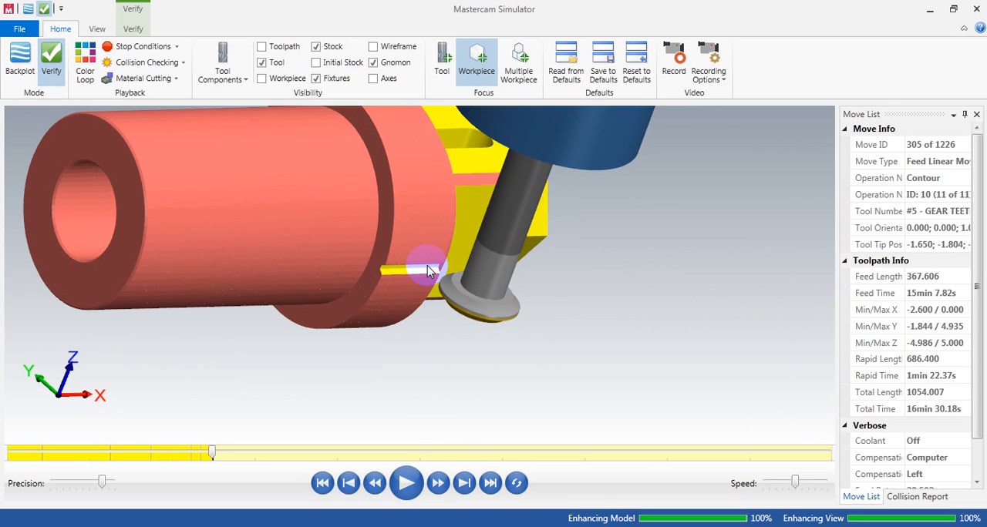
pyautogui.press('s')
pyautogui.press('s')
pyautogui.press('s')
pyautogui.press('s')
pyautogui.press('s')
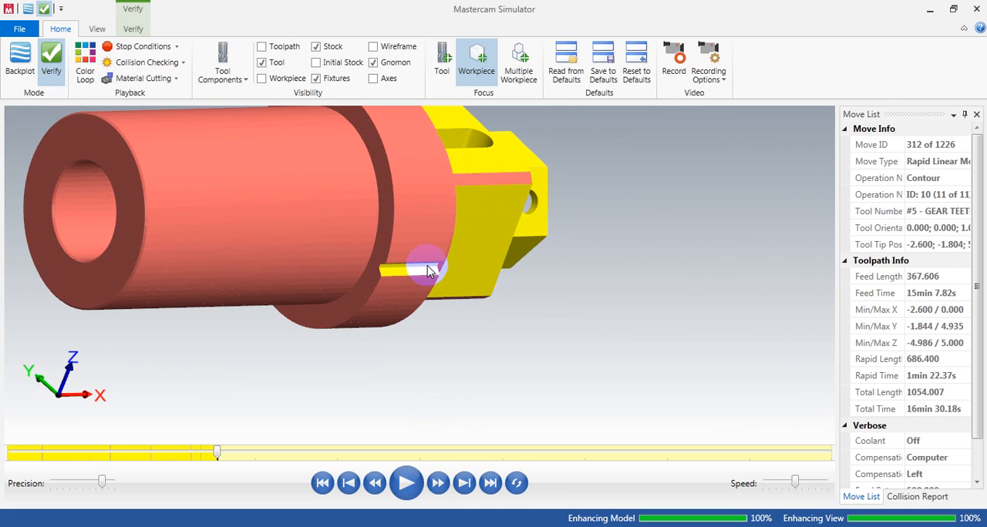
pyautogui.scroll(-4, 428, 274)
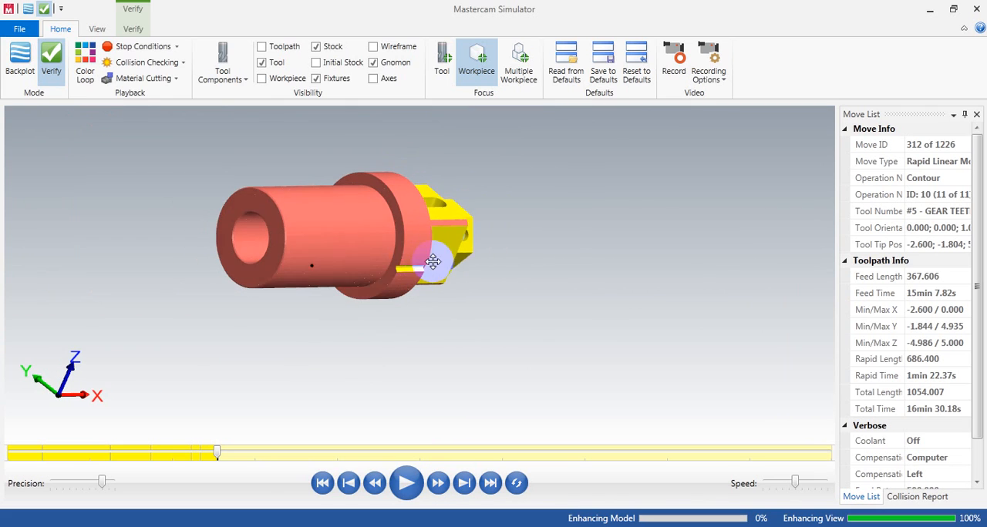
# Step: Switch the simulation focus to the tool and move step by step into the following gear tooth cuts
pyautogui.moveTo(432, 266); pyautogui.dragTo(429, 239, button='middle')
pyautogui.click(448, 66)
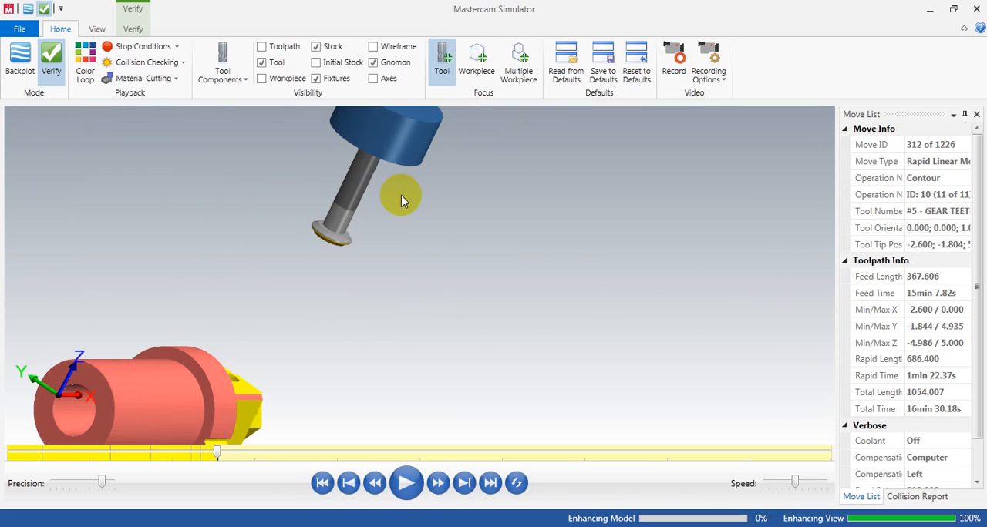
pyautogui.scroll(3, 286, 333)
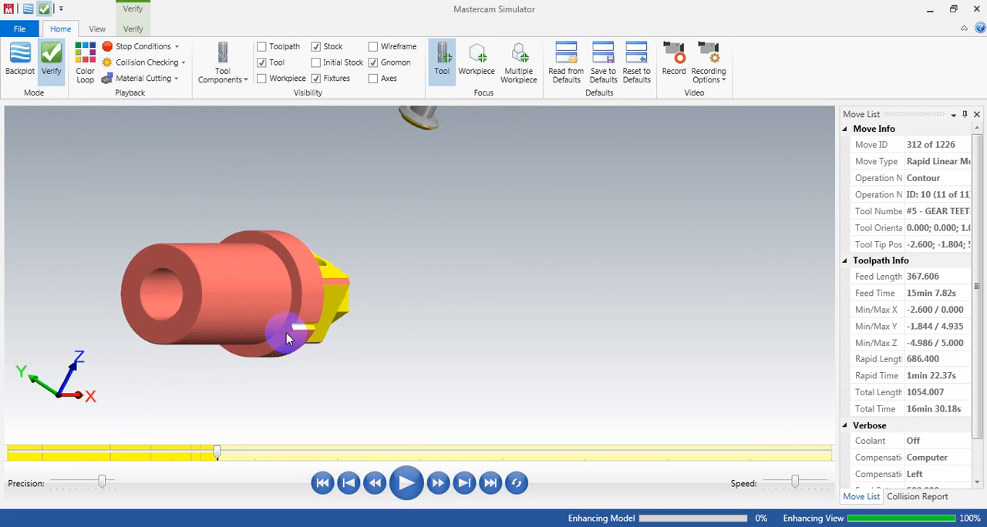
pyautogui.press('s')
pyautogui.press('s')
pyautogui.press('s')
pyautogui.press('s')
pyautogui.press('s')
pyautogui.press('s')
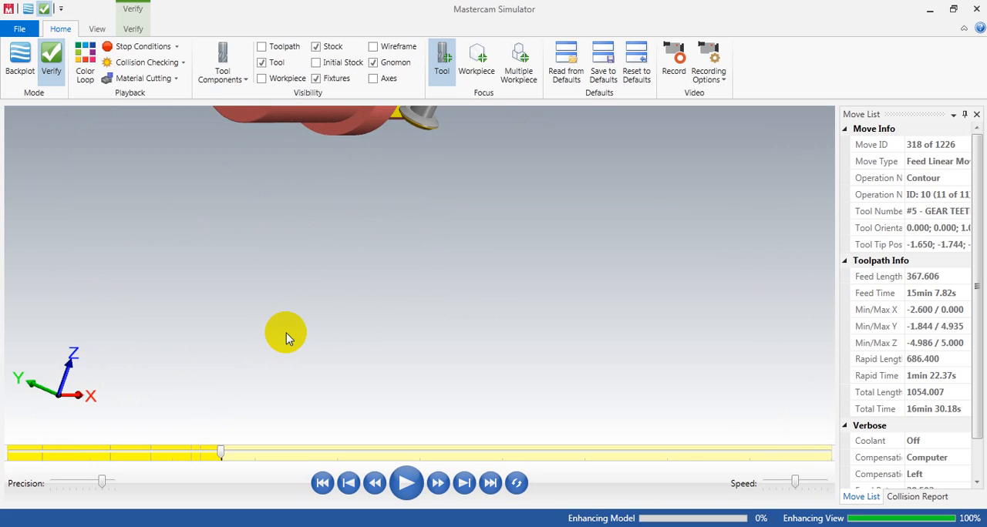
pyautogui.scroll(-4, 308, 349)
pyautogui.scroll(3, 316, 294)
pyautogui.scroll(2, 359, 141)
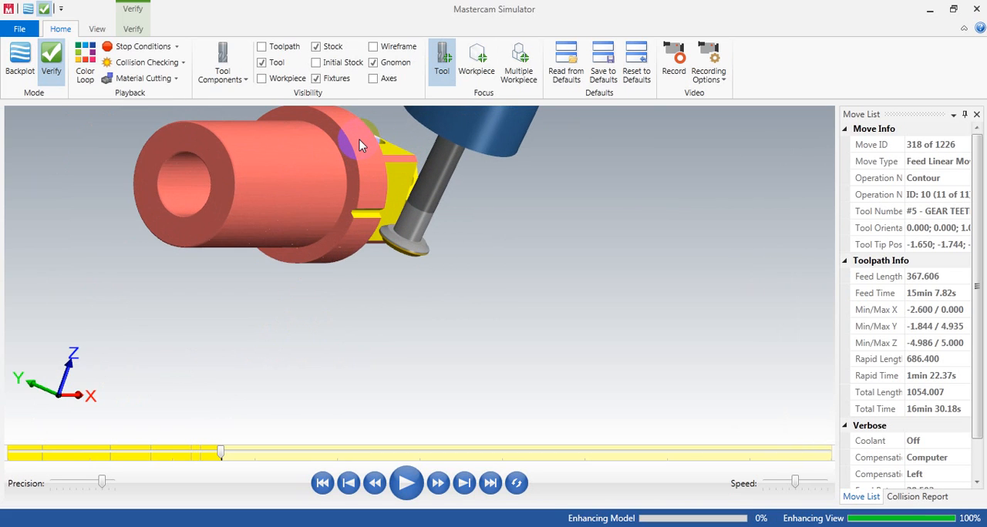
pyautogui.press('s')
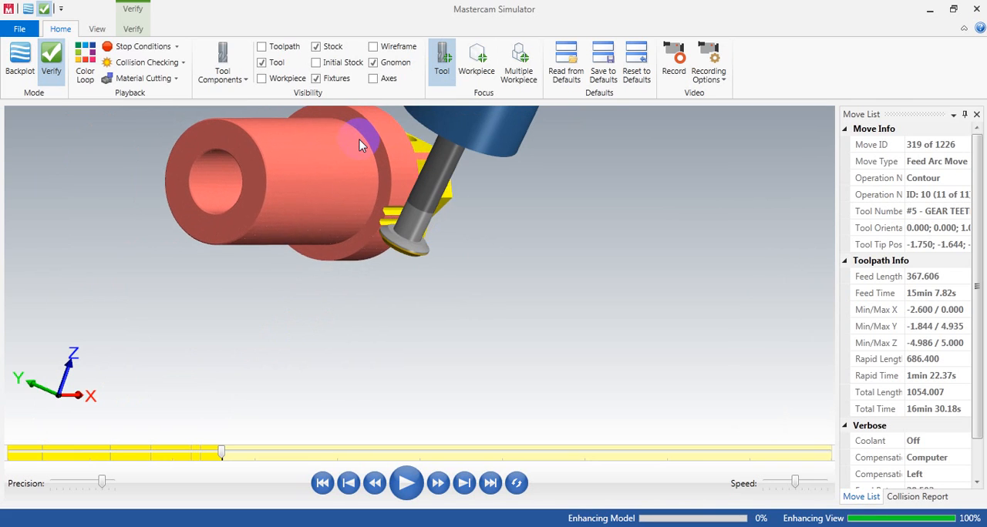
pyautogui.press('s')
pyautogui.press('s')
pyautogui.press('s')
pyautogui.press('s')
pyautogui.press('s')
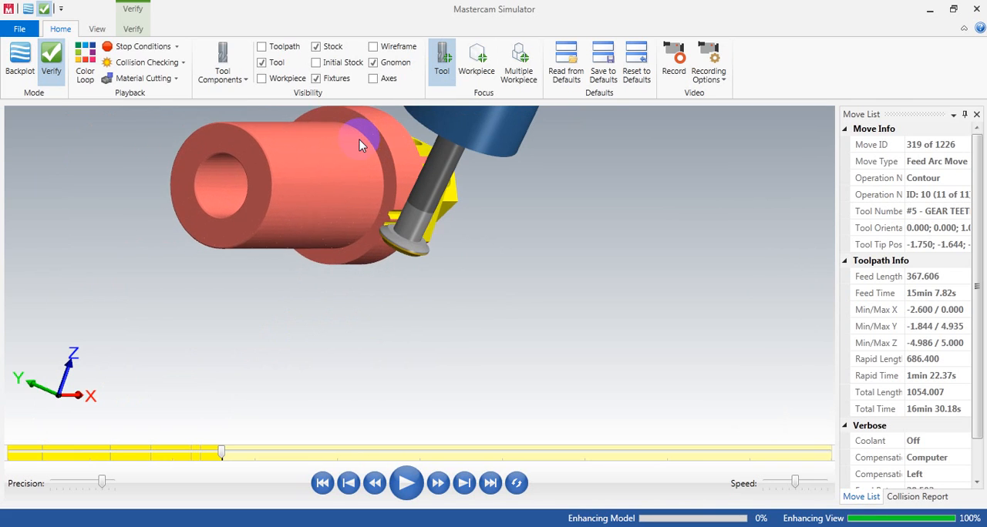
pyautogui.press('s')
pyautogui.press('s')
pyautogui.press('s')
pyautogui.press('s')
pyautogui.press('s')
pyautogui.press('s')
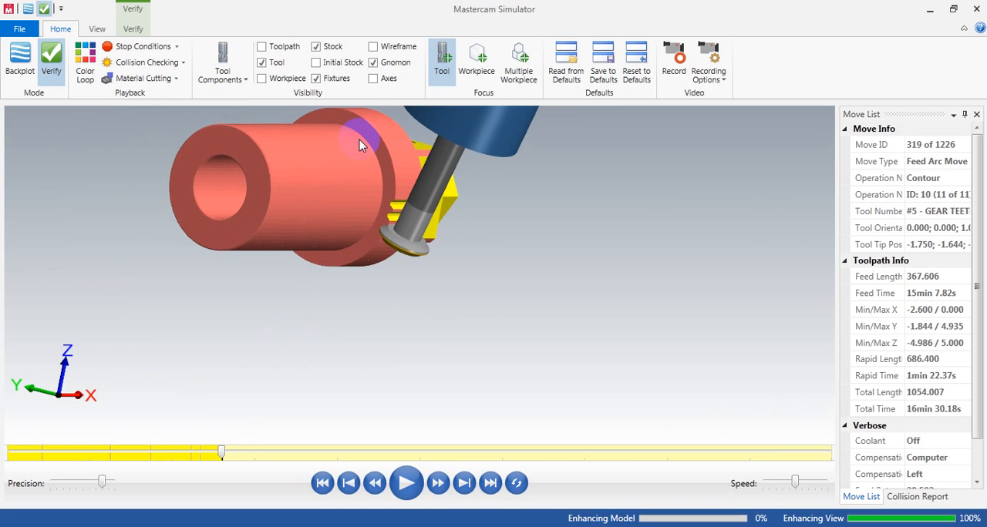
pyautogui.press('s')
pyautogui.press('s')
pyautogui.press('s')
pyautogui.press('s')
pyautogui.press('s')
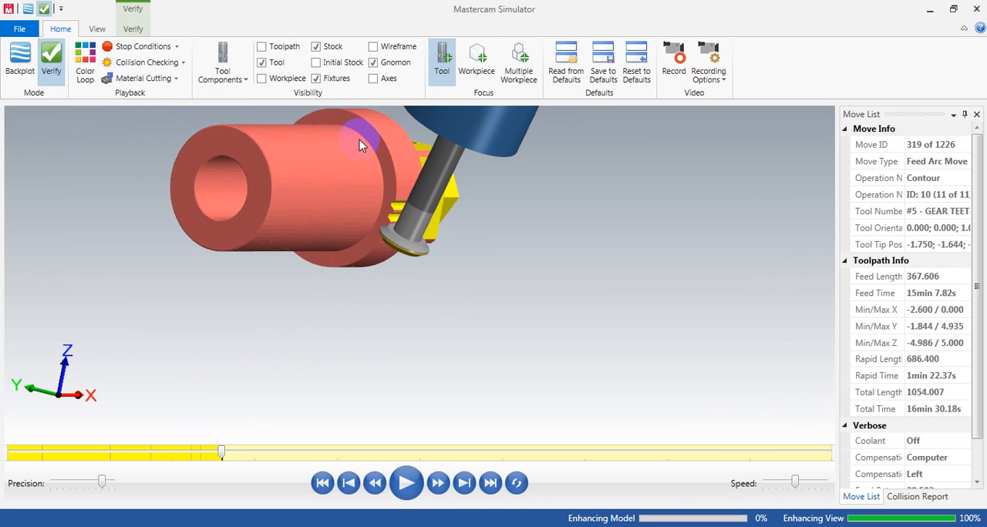
pyautogui.press('s')
pyautogui.press('s')
pyautogui.press('s')
pyautogui.press('s')
pyautogui.press('s')
# Step: Run the verification continuously, return the focus to the workpiece and inspect the teeth being cut around the part
pyautogui.click(406, 483)
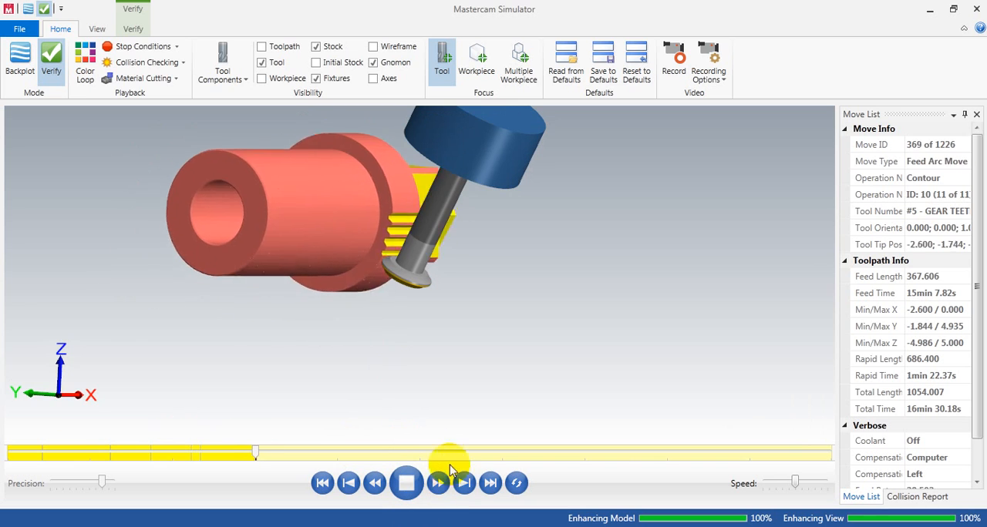
pyautogui.click(466, 83)
pyautogui.moveTo(418, 294); pyautogui.dragTo(405, 320, button='middle')
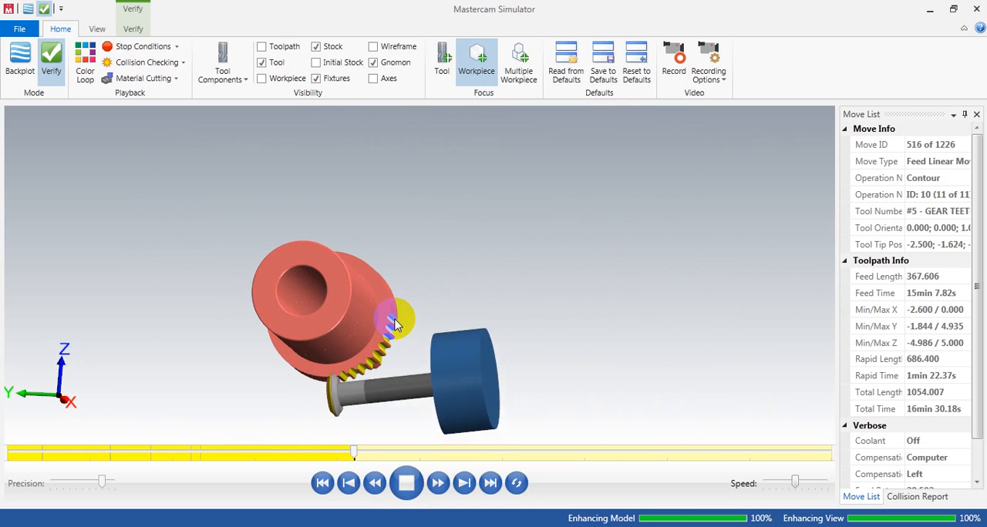
pyautogui.scroll(3, 342, 346)
pyautogui.moveTo(352, 351); pyautogui.dragTo(285, 317, button='middle')
pyautogui.scroll(-4, 303, 301)
pyautogui.scroll(3, 454, 424)
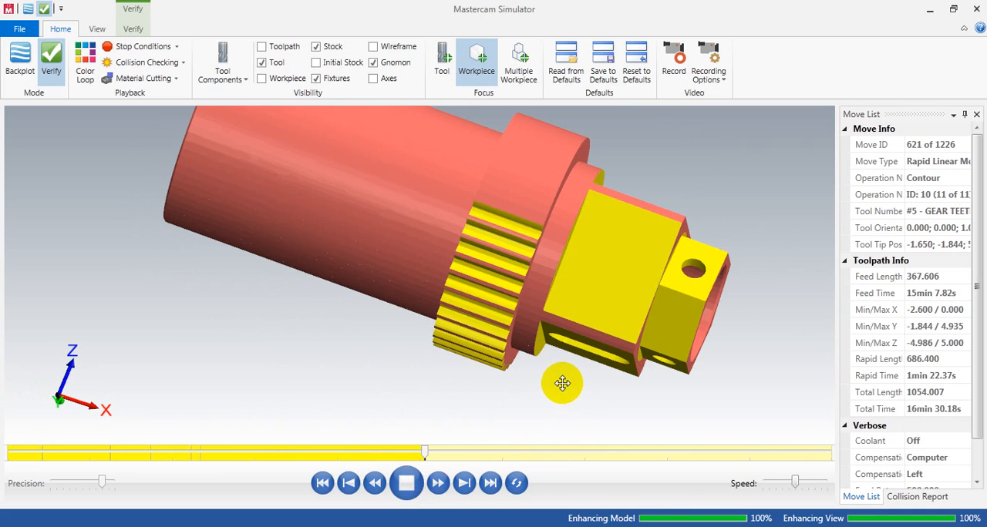
pyautogui.moveTo(565, 389); pyautogui.dragTo(551, 363, button='middle')
pyautogui.scroll(-2, 544, 375)
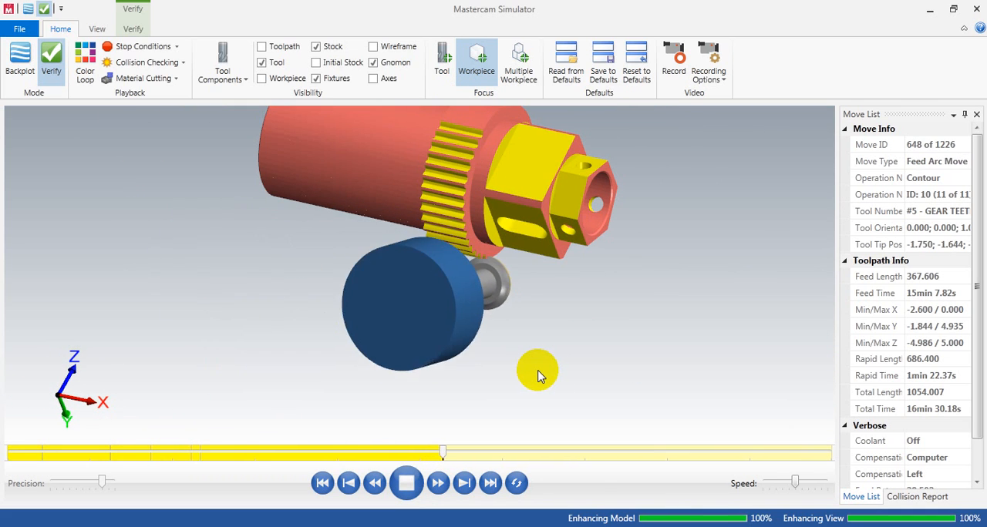
# Step: Show the workpiece model over the stock and compare the cut gear teeth with it up close
pyautogui.click(294, 82)
pyautogui.moveTo(479, 206); pyautogui.dragTo(452, 137, button='middle')
pyautogui.scroll(3, 452, 132)
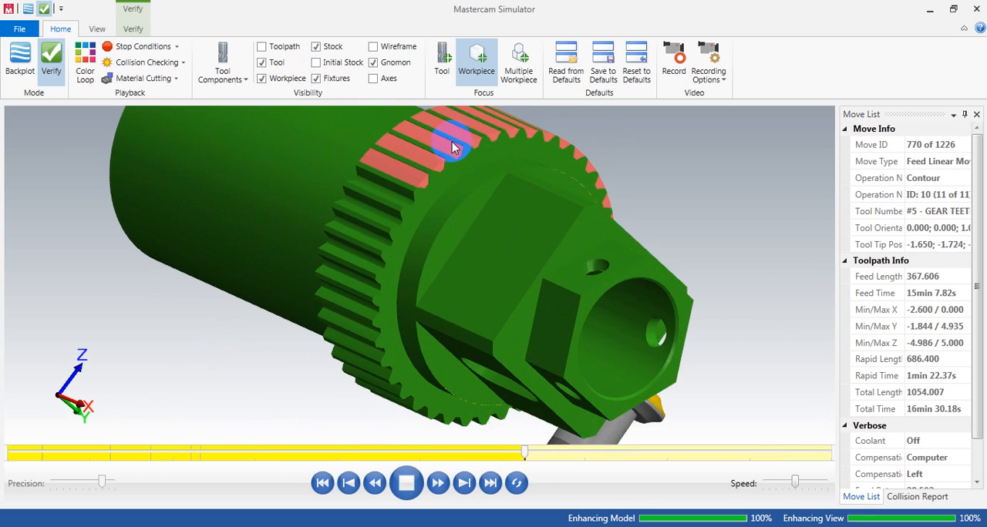
pyautogui.scroll(2, 453, 147)
pyautogui.scroll(-3, 452, 148)
pyautogui.moveTo(441, 149); pyautogui.dragTo(408, 195, button='middle')
pyautogui.scroll(2, 409, 189)
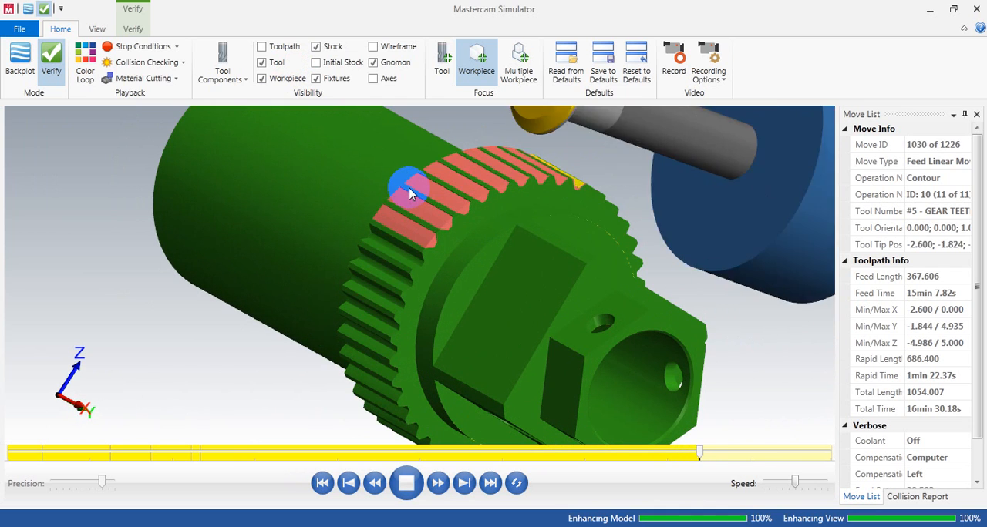
# Step: Finish and close the toolpath verification, and launch a machine simulation of the operations on the 2_4AXGEN_VMCTA machine
pyautogui.scroll(-3, 404, 194)
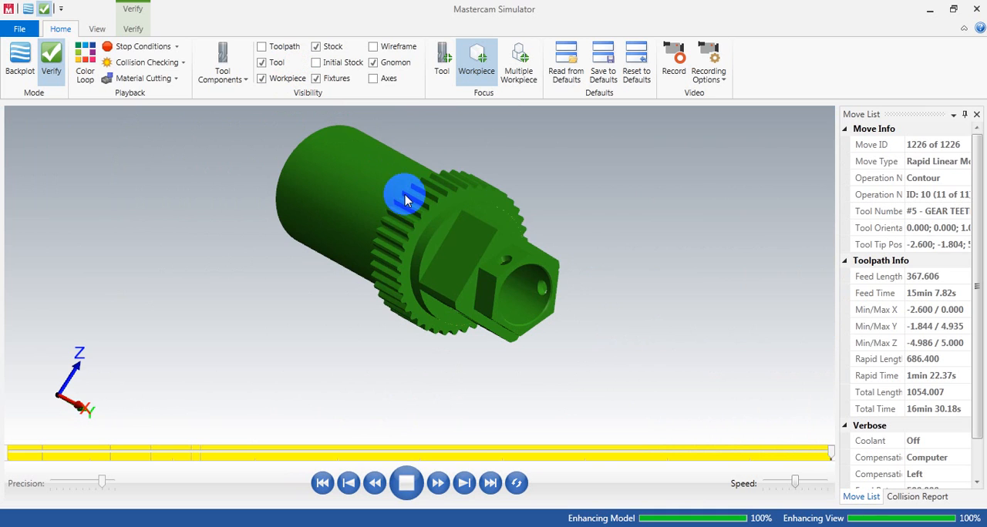
pyautogui.click(445, 258)
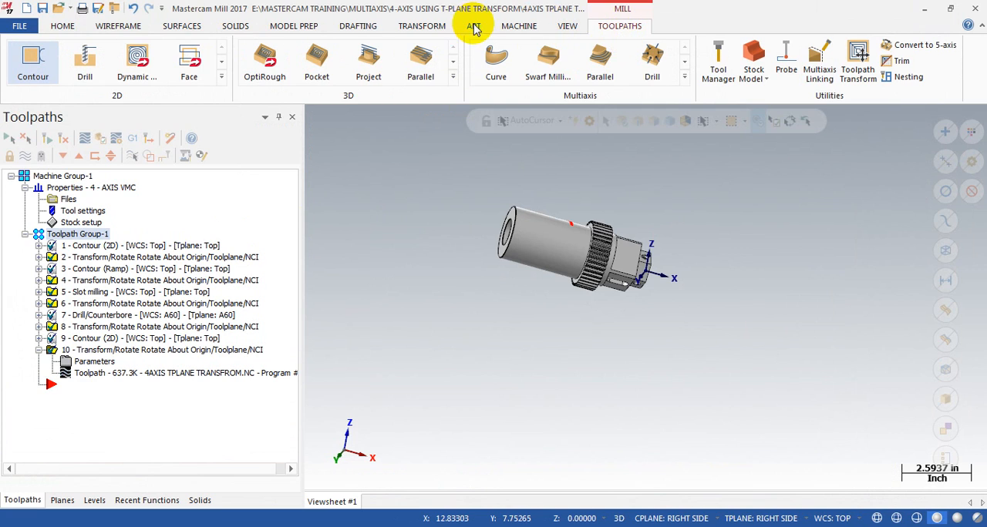
pyautogui.click(521, 27)
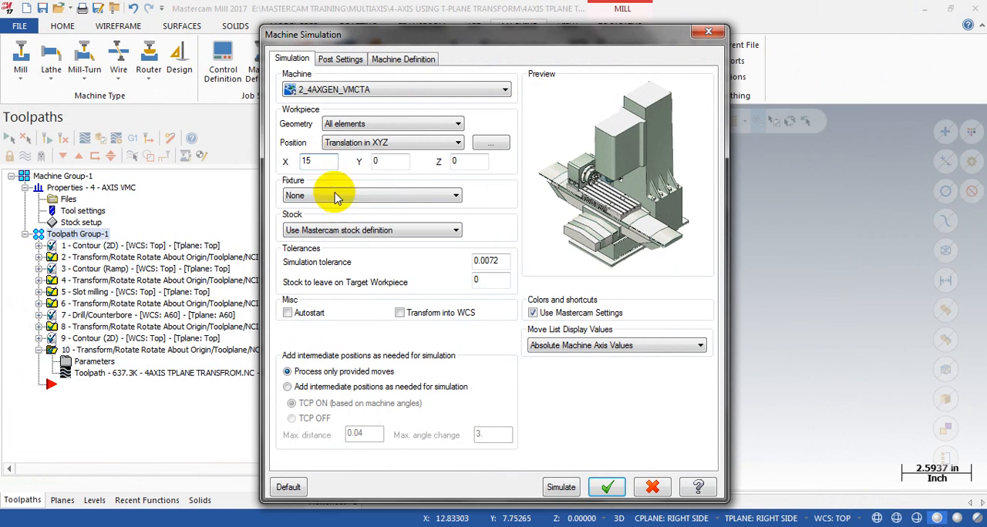
pyautogui.click(565, 487)
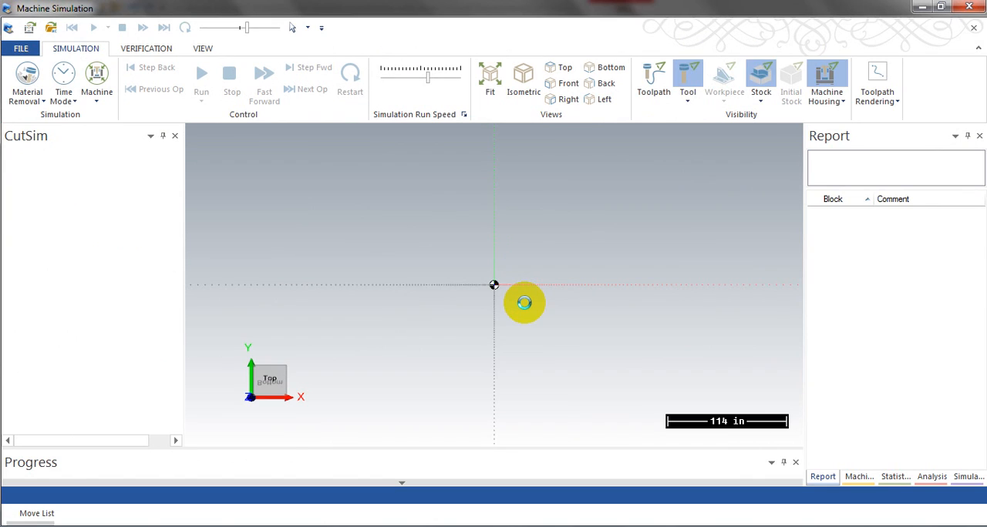
# Step: Run the machine simulation and examine the first contour cut on the shaft end relative to the rotary chuck and table
pyautogui.scroll(-2, 525, 303)
pyautogui.moveTo(484, 289); pyautogui.dragTo(464, 323, button='middle')
pyautogui.scroll(-1, 478, 318)
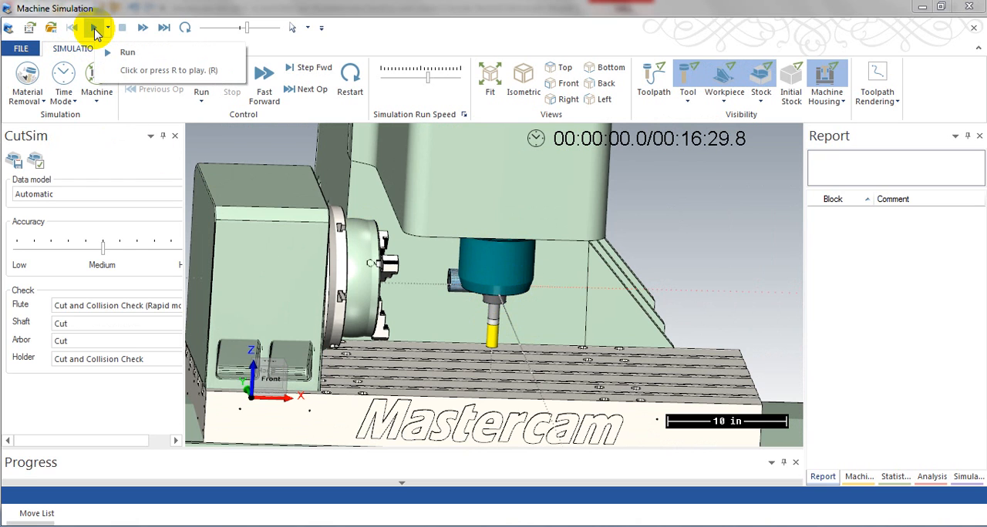
pyautogui.scroll(2, 540, 282)
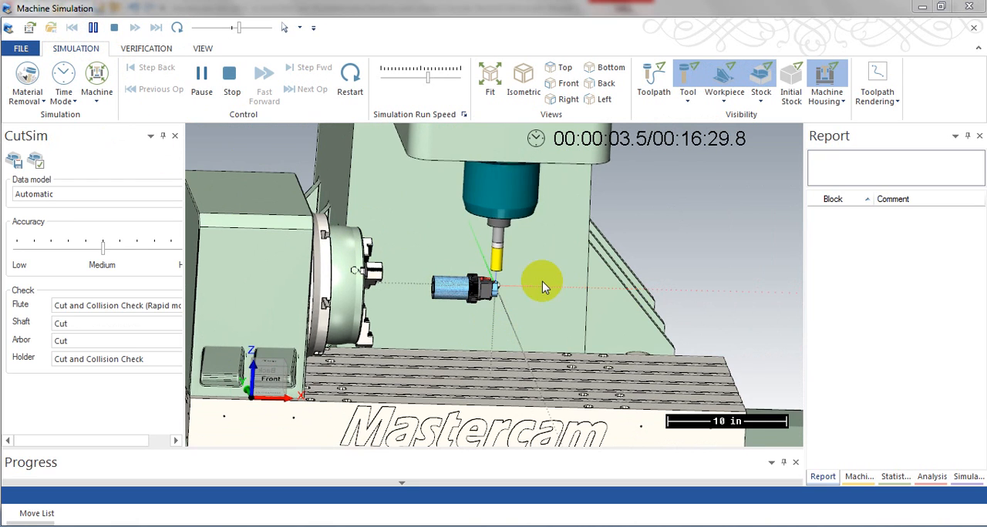
pyautogui.scroll(1, 458, 301)
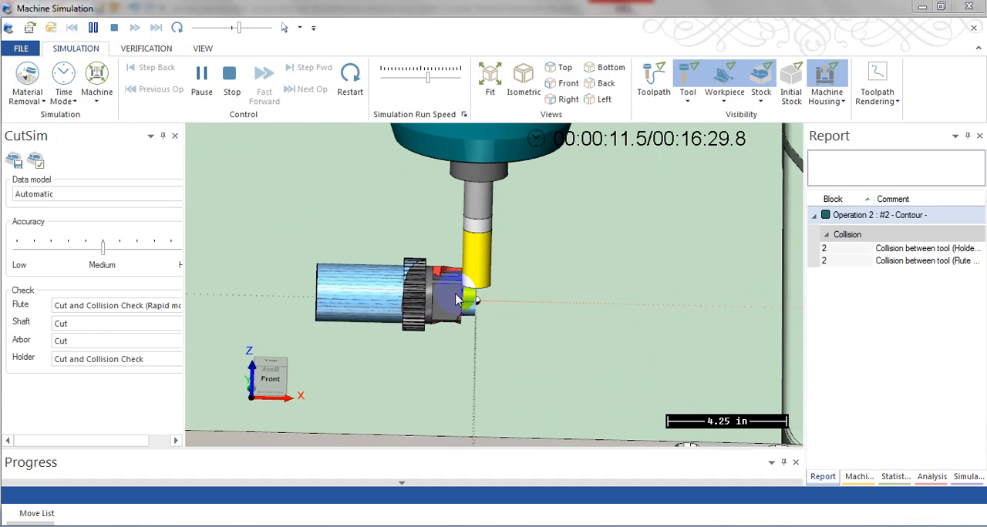
pyautogui.moveTo(459, 299); pyautogui.dragTo(449, 322, button='middle')
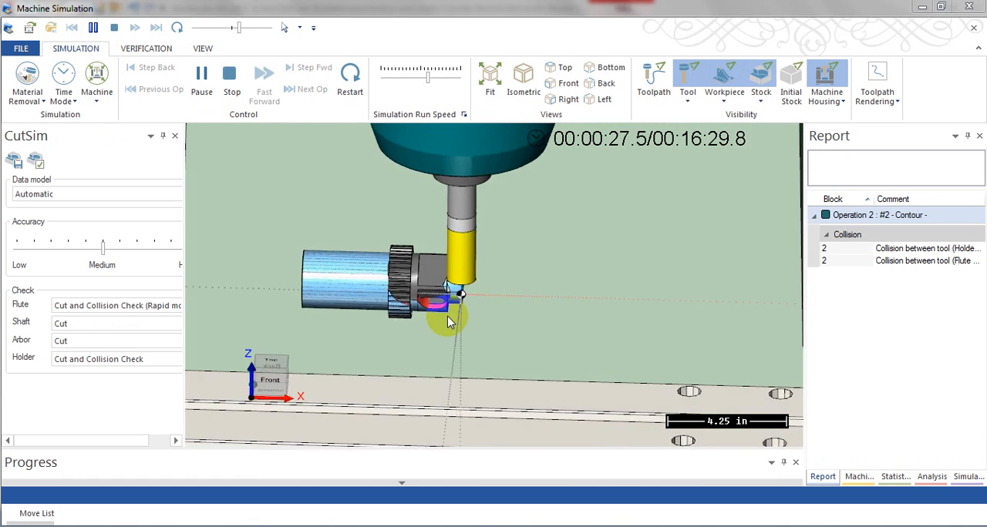
pyautogui.scroll(-4, 449, 321)
pyautogui.moveTo(451, 319); pyautogui.dragTo(436, 327, button='middle')
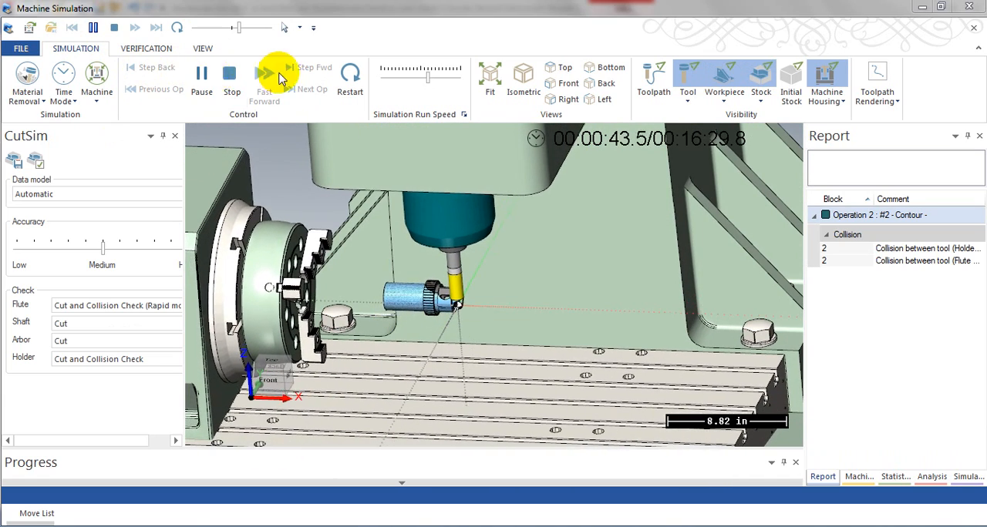
# Step: Stop and restart the machine simulation, and run it again while inspecting the shaft end up close
pyautogui.click(236, 75)
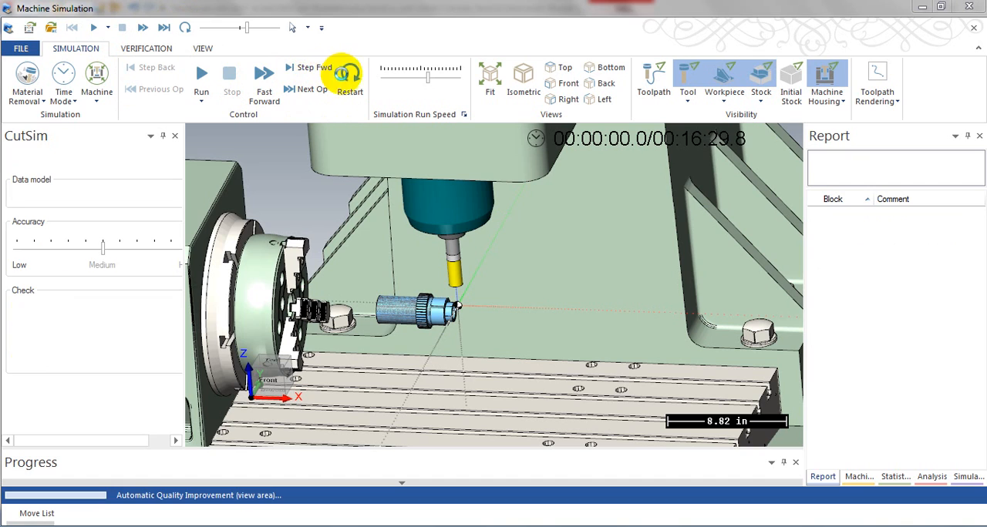
pyautogui.click(352, 83)
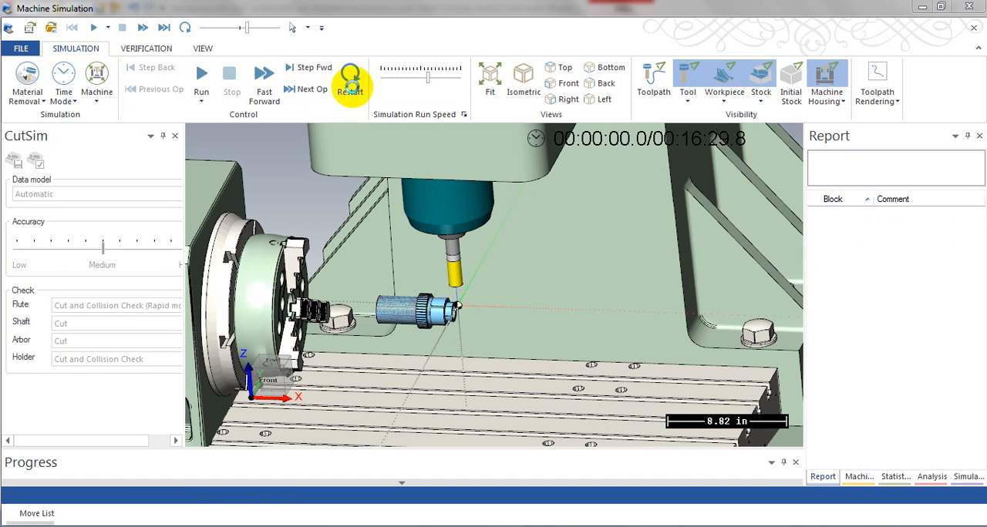
pyautogui.click(201, 77)
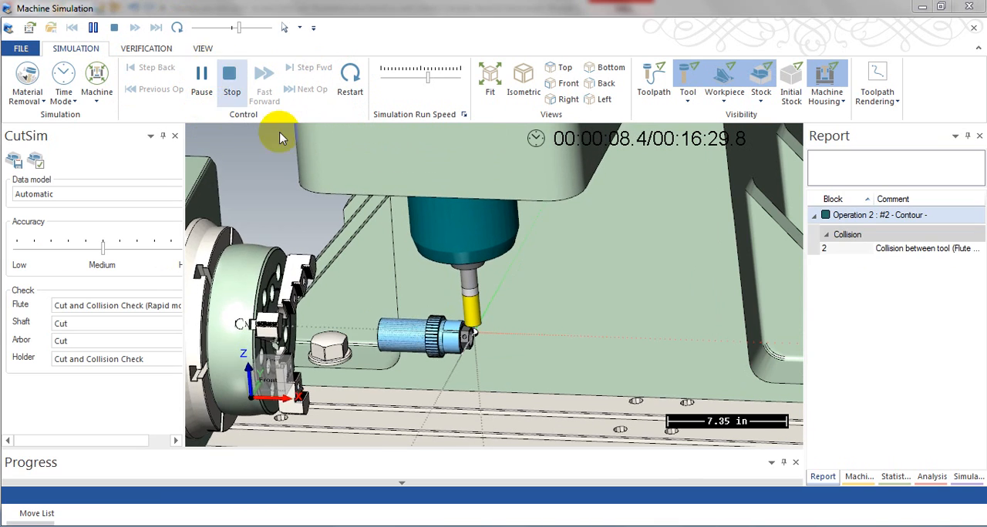
pyautogui.scroll(3, 552, 337)
pyautogui.scroll(3, 552, 337)
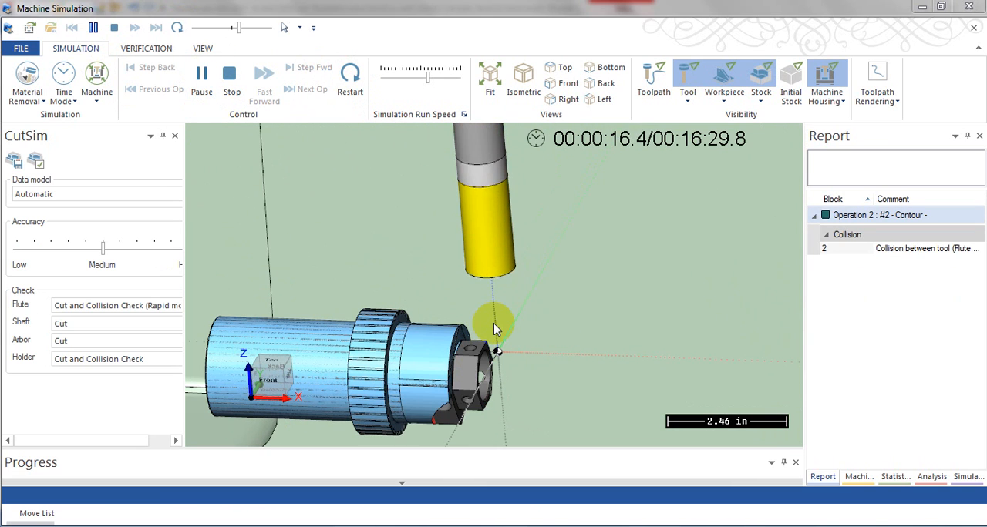
pyautogui.click(349, 77)
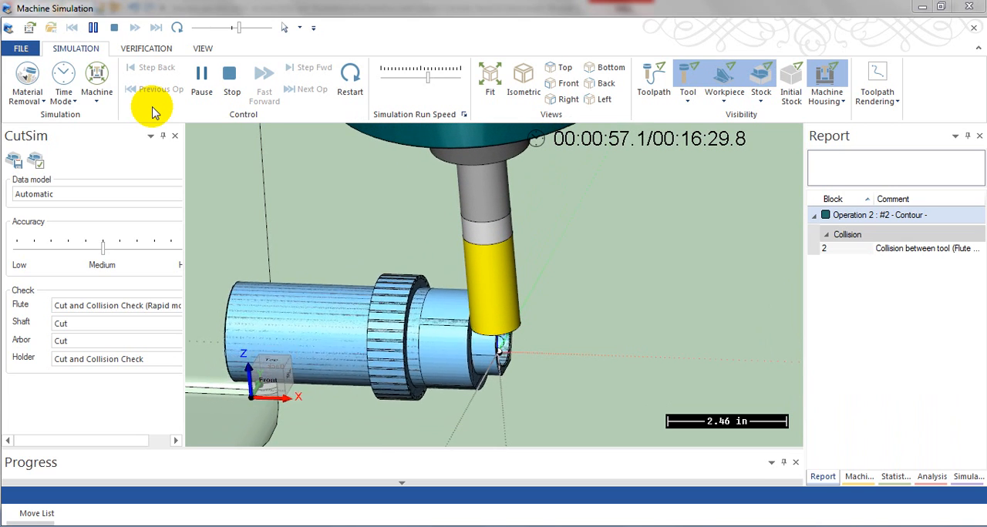
# Step: Follow the milling of the flats around the shaft and increase the simulation run speed slightly for the remaining operations
pyautogui.scroll(-4, 470, 208)
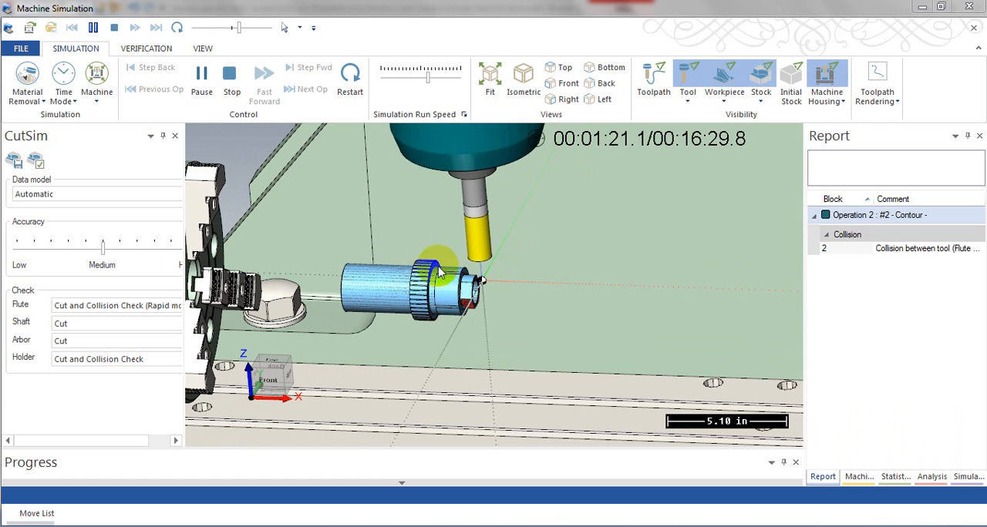
pyautogui.scroll(3, 425, 299)
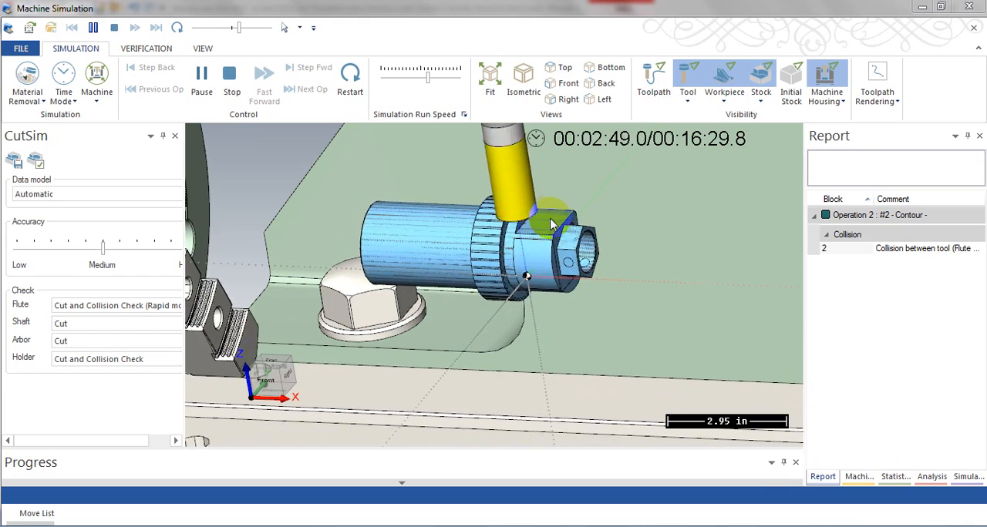
pyautogui.click(241, 29)
pyautogui.moveTo(241, 29); pyautogui.dragTo(246, 31)
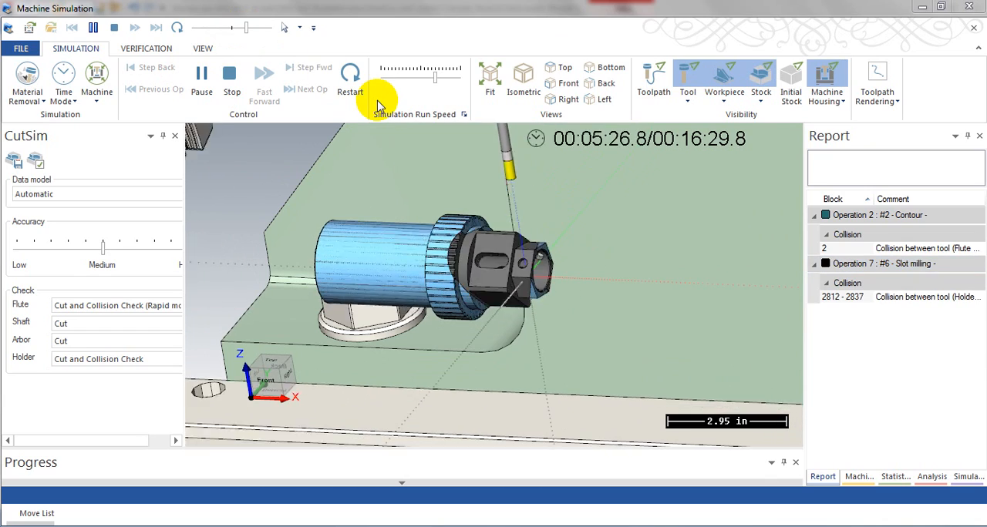
# Step: Examine the gear teeth cutter and the rotary axis indexing as the teeth are cut around the part
pyautogui.scroll(-2, 524, 292)
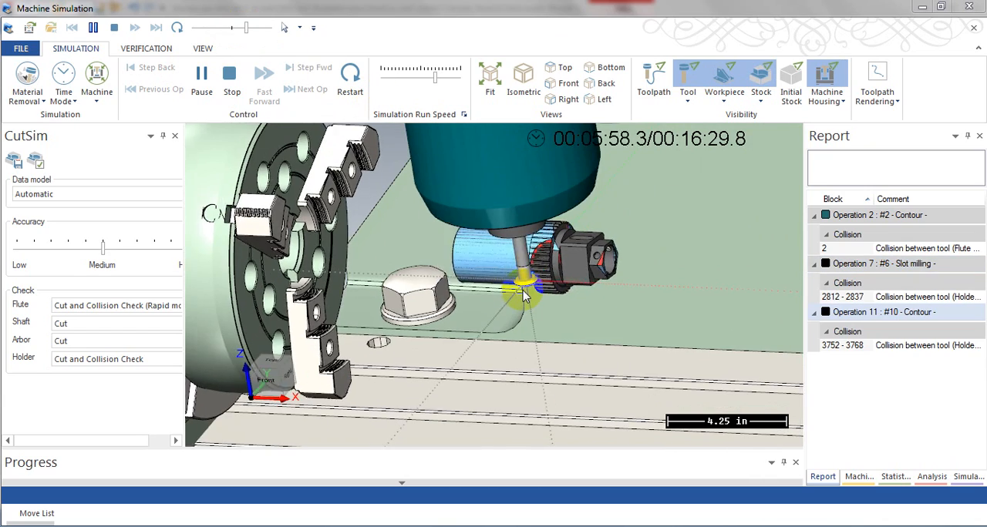
pyautogui.scroll(2, 532, 274)
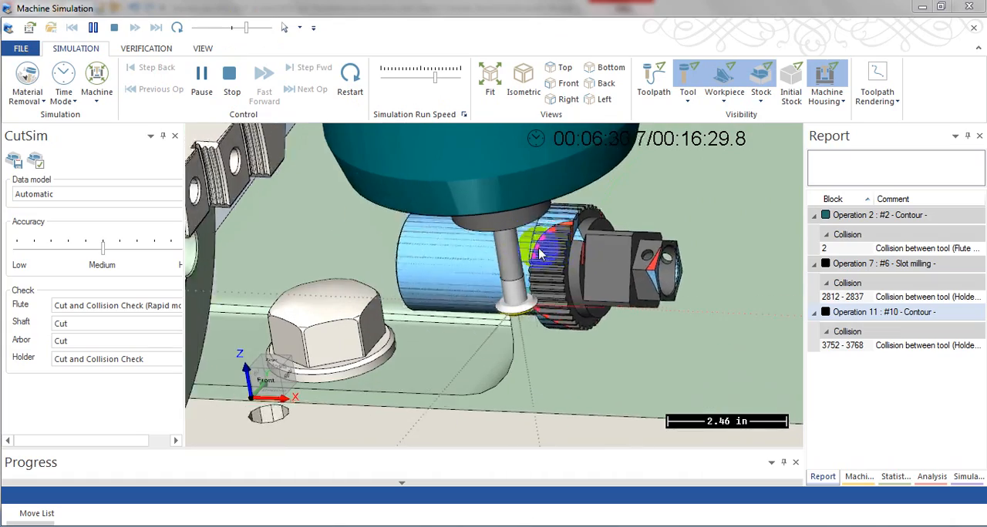
pyautogui.scroll(-2, 532, 266)
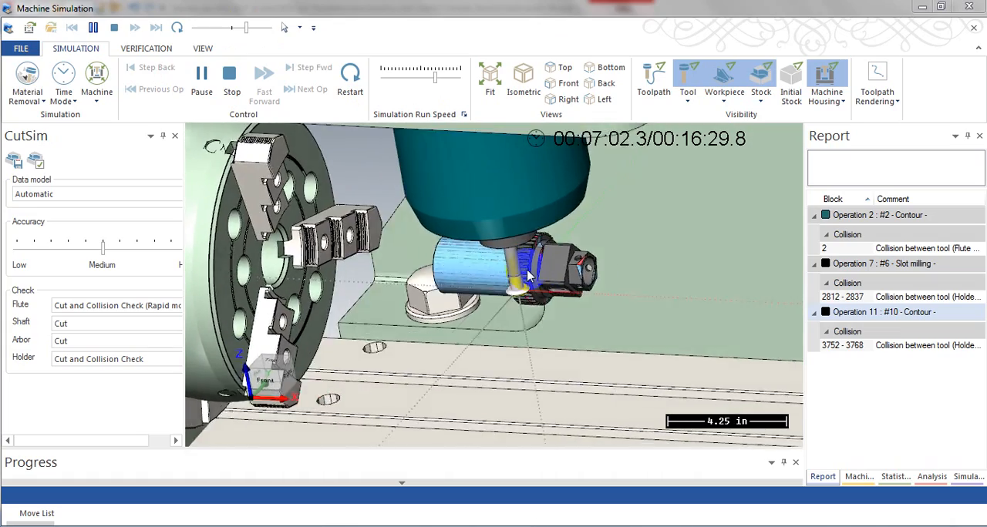
pyautogui.scroll(3, 550, 246)
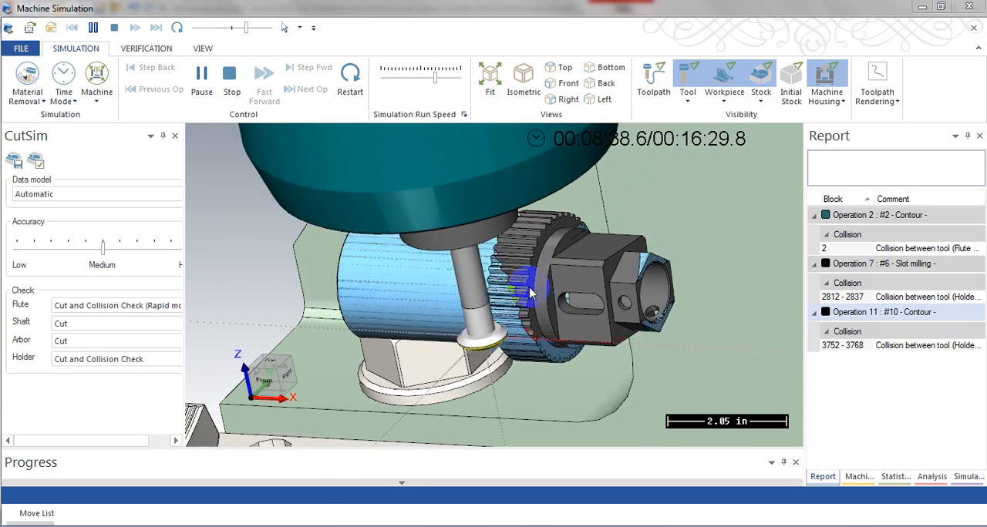
pyautogui.scroll(-2, 531, 301)
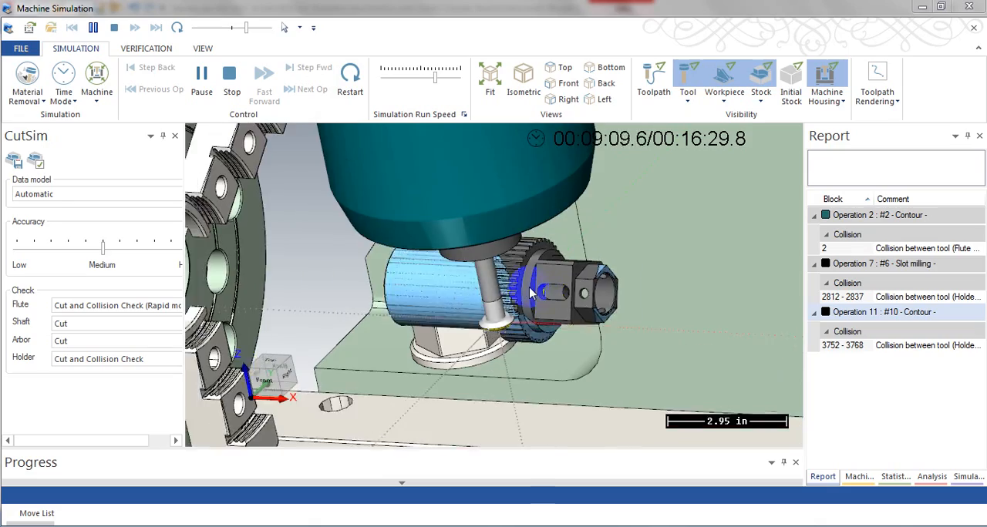
pyautogui.scroll(-2, 501, 309)
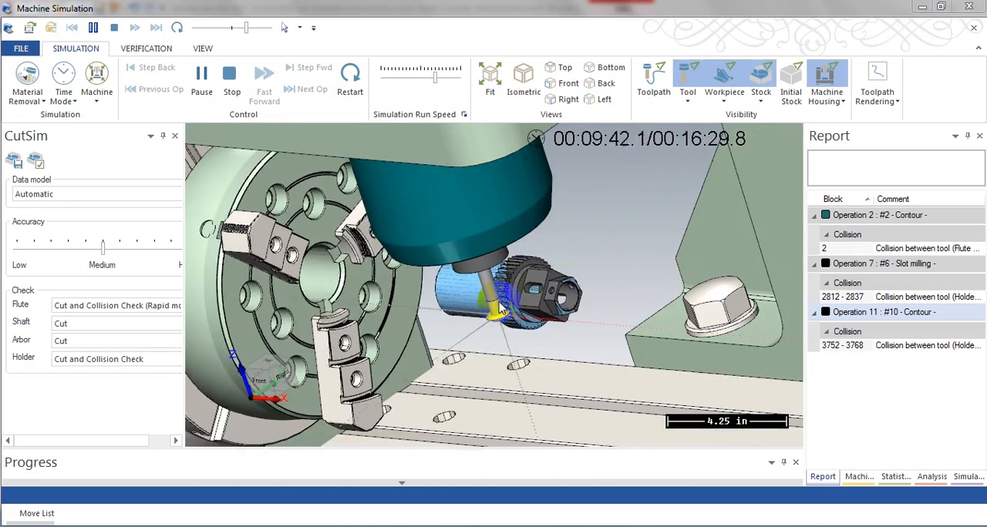
pyautogui.scroll(4, 500, 309)
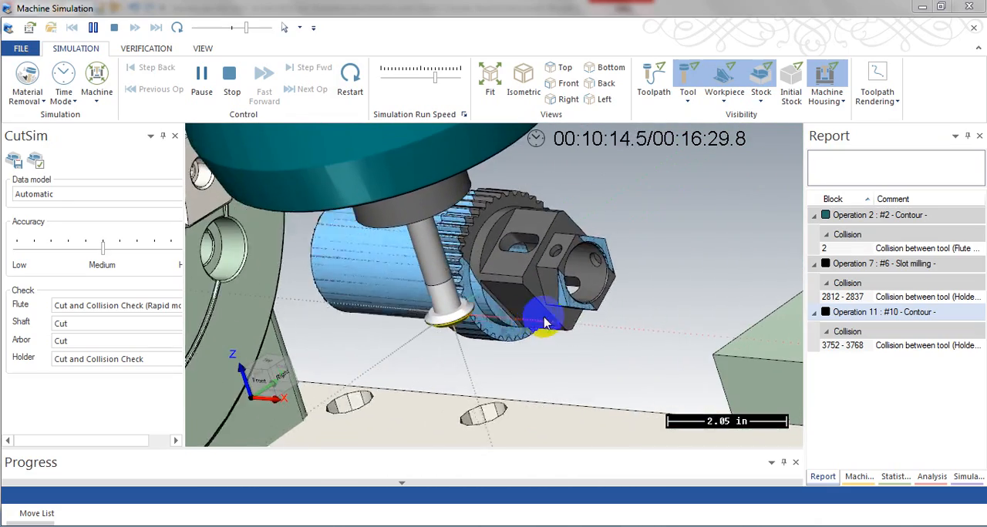
# Step: Reduce the simulation run speed and inspect the individual gear tooth cuts at close range
pyautogui.scroll(3, 508, 322)
pyautogui.moveTo(246, 29); pyautogui.dragTo(235, 30)
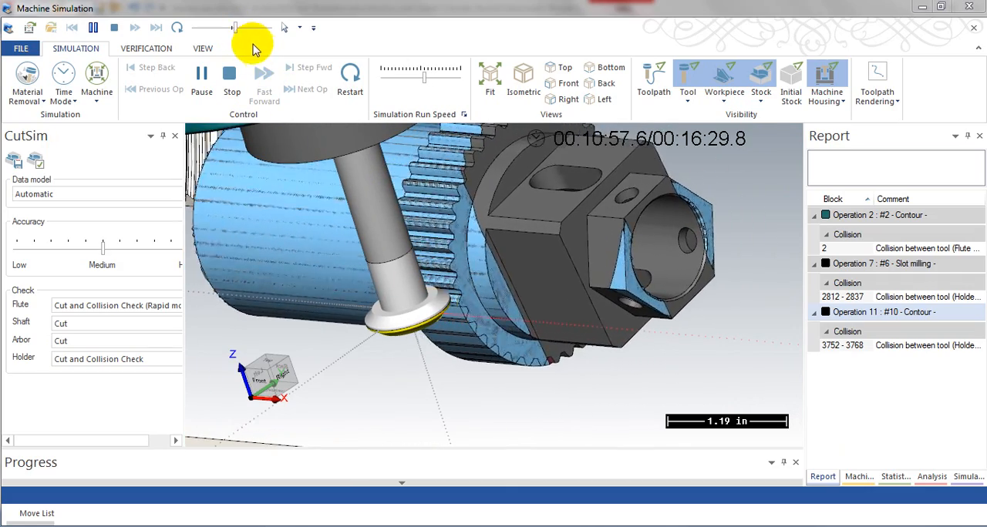
pyautogui.scroll(-2, 413, 258)
pyautogui.scroll(-2, 412, 258)
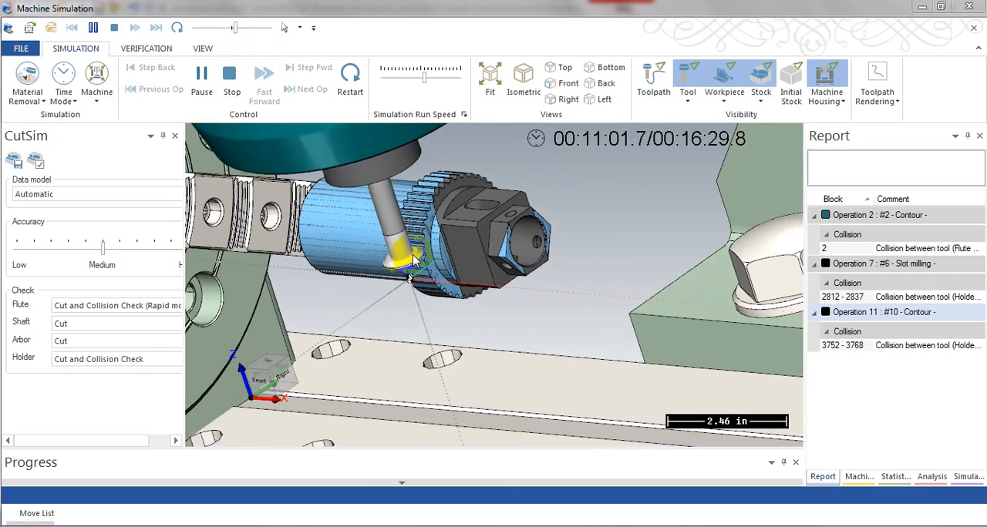
pyautogui.scroll(-2, 465, 286)
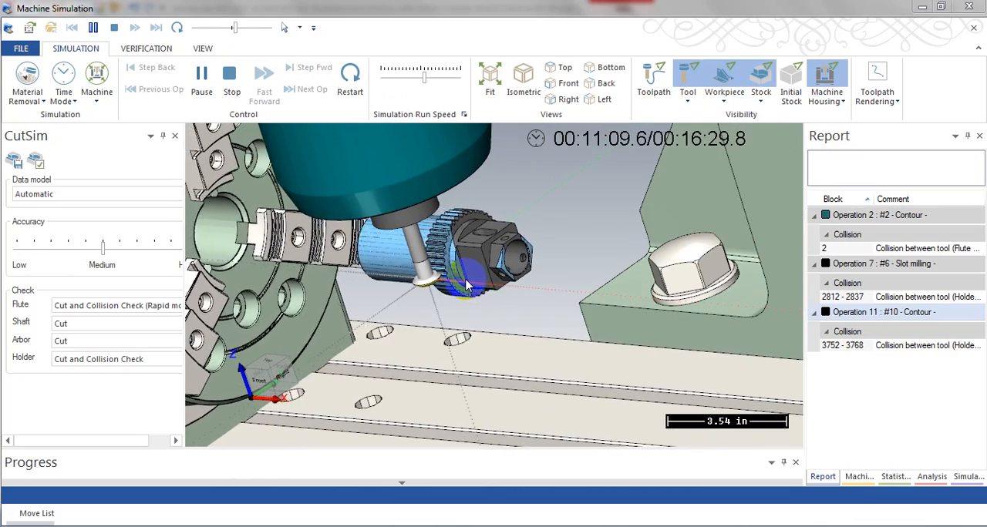
pyautogui.scroll(6, 465, 285)
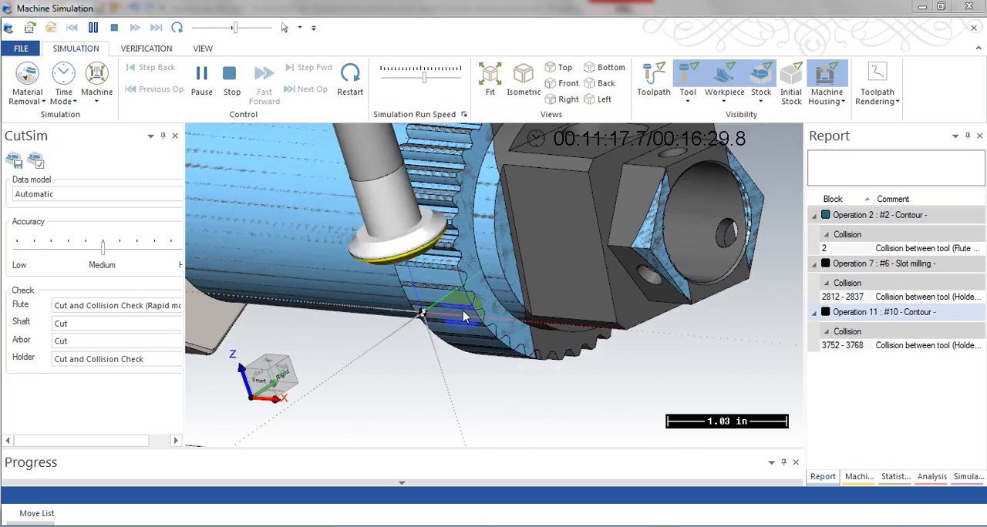
# Step: Check the gear cutting against the whole machine setup, and close the machine simulation to return to the part model
pyautogui.scroll(-2, 465, 316)
pyautogui.scroll(-3, 467, 315)
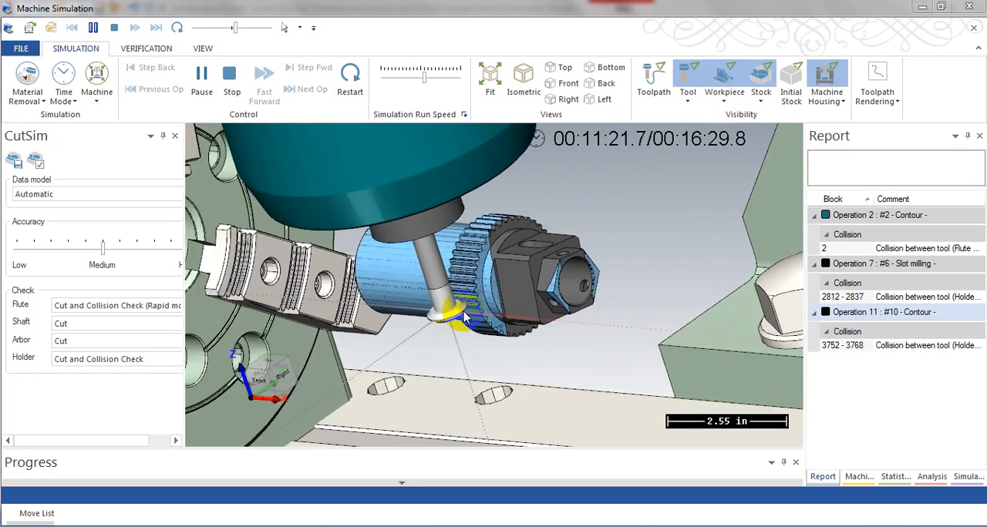
pyautogui.scroll(-2, 475, 309)
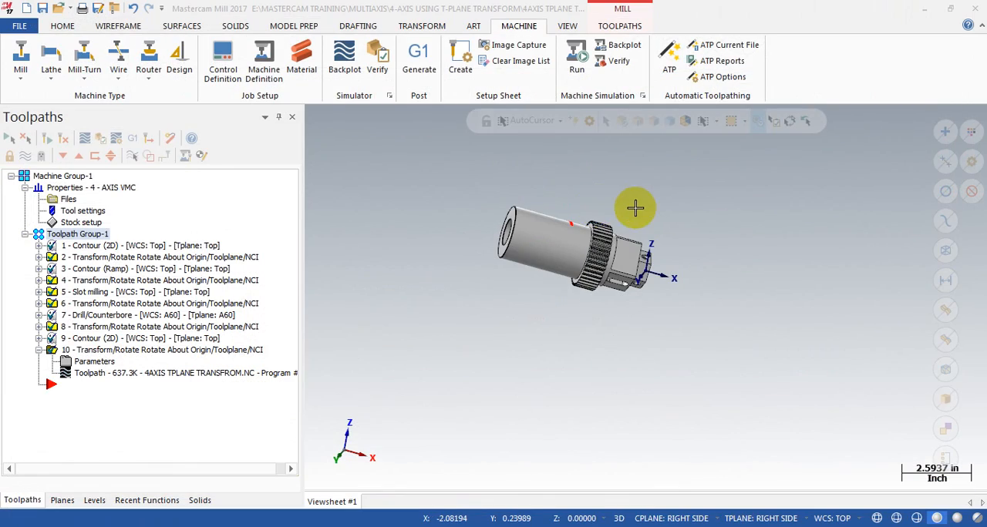
pyautogui.moveTo(635, 208)
pyautogui.mouseDown(button='middle')
pyautogui.moveTo(579, 201)
pyautogui.moveTo(568, 183)
pyautogui.moveTo(612, 185)
pyautogui.moveTo(618, 202)
pyautogui.mouseUp(button='middle')
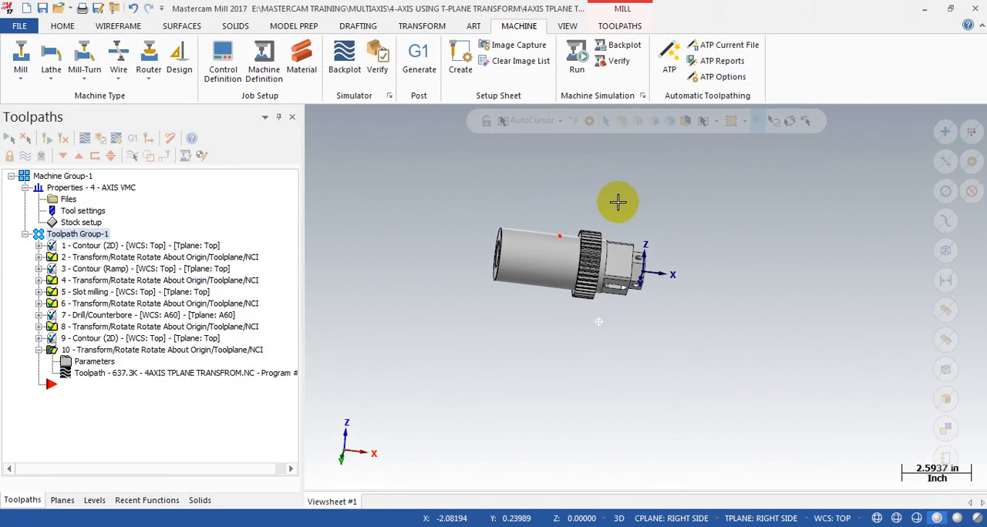